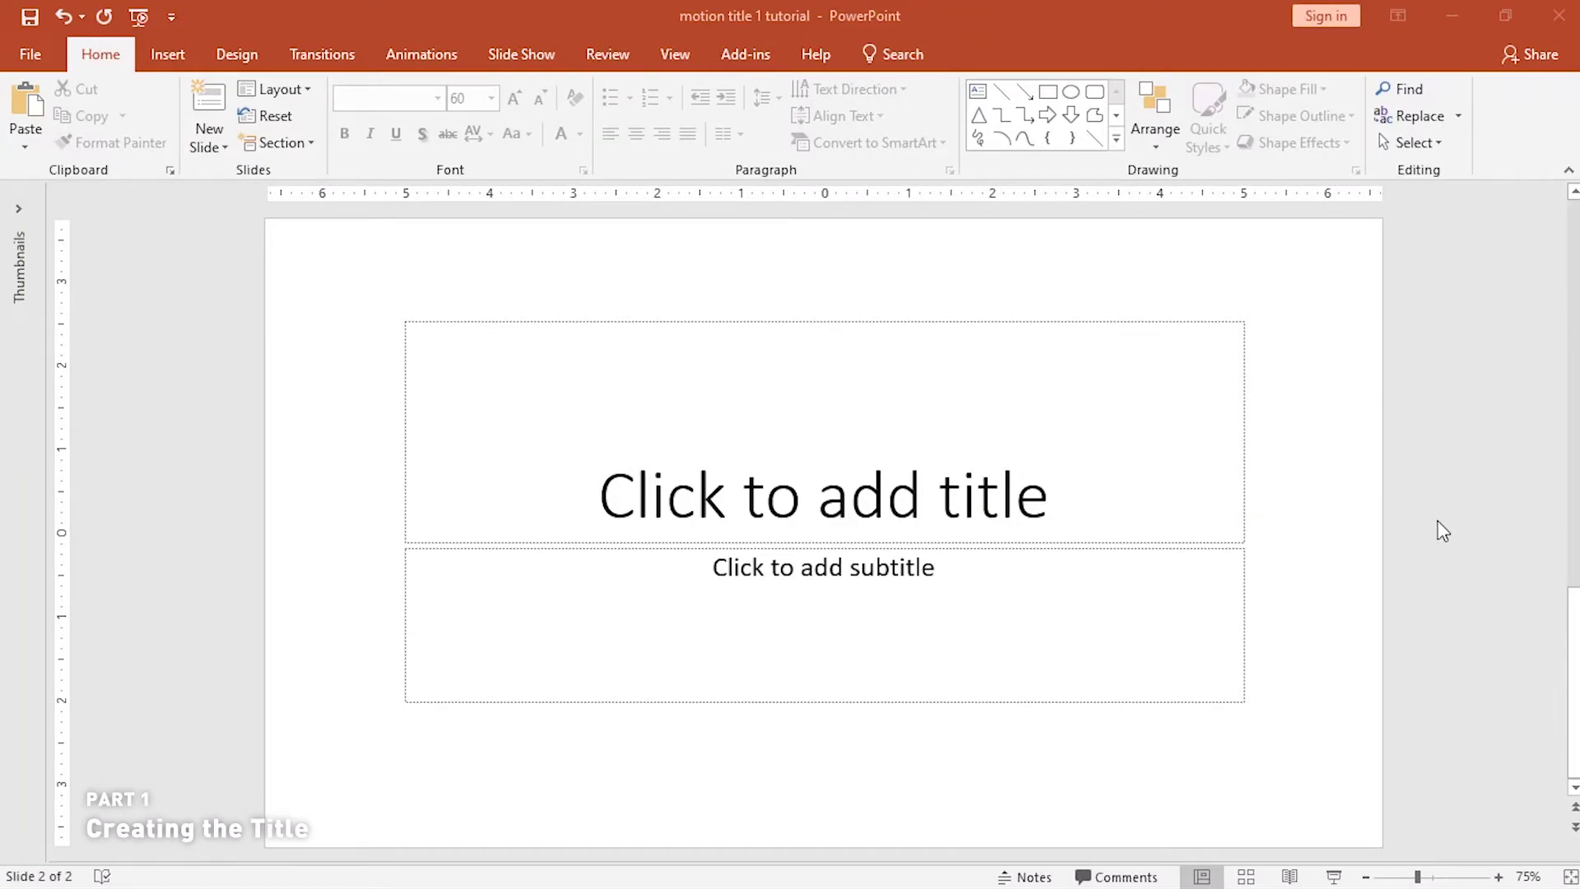
# - Show the Selection Pane listing the objects on the slide
pyautogui.click(1423, 142)
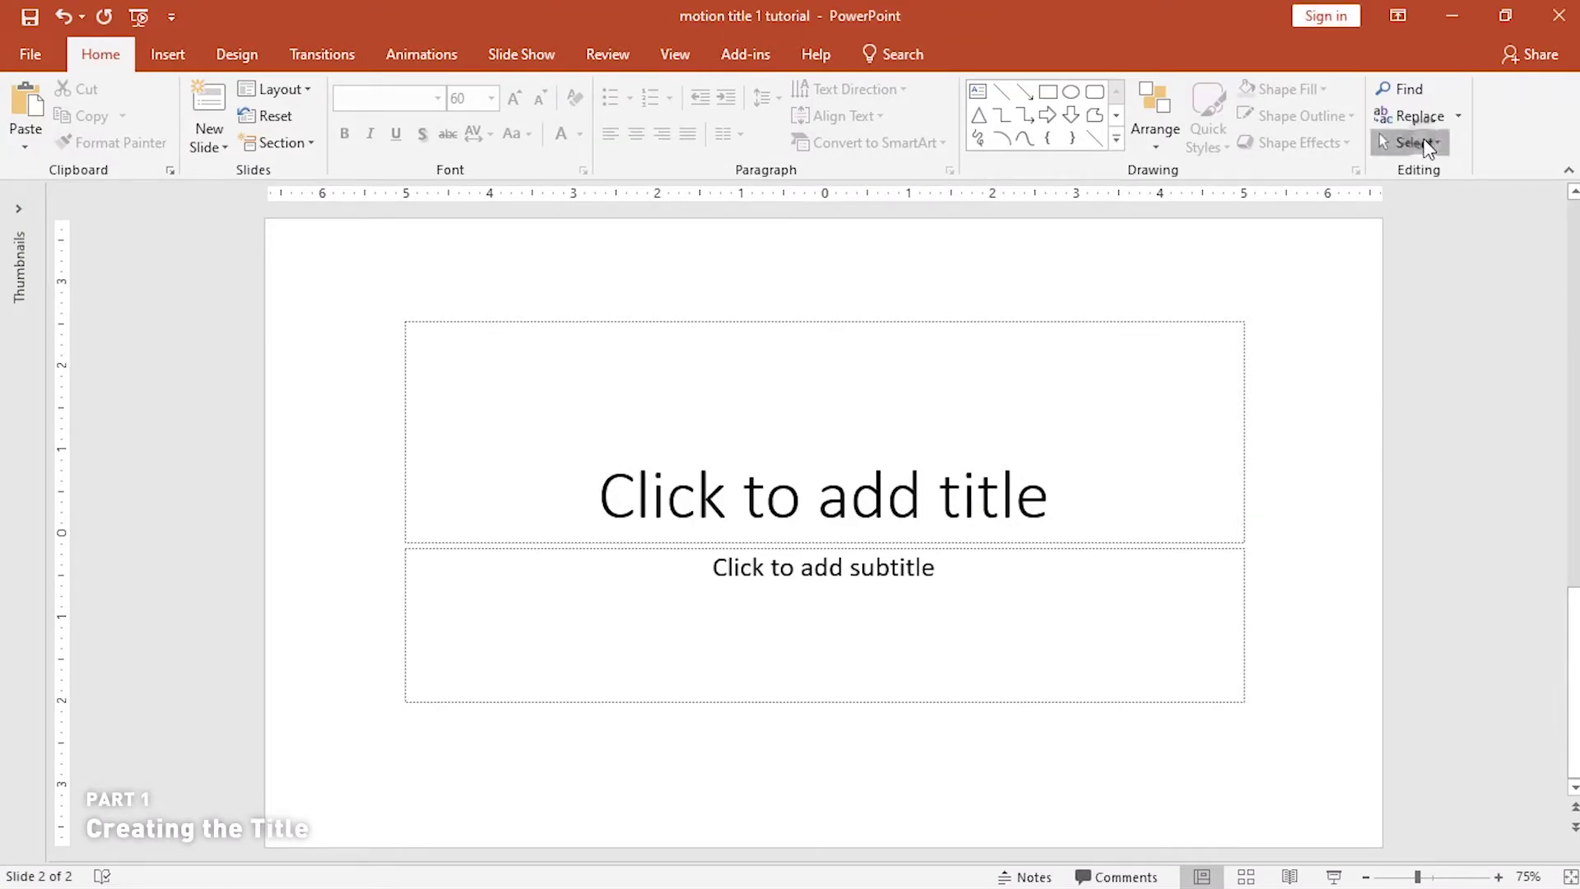
pyautogui.click(1427, 145)
pyautogui.click(1420, 220)
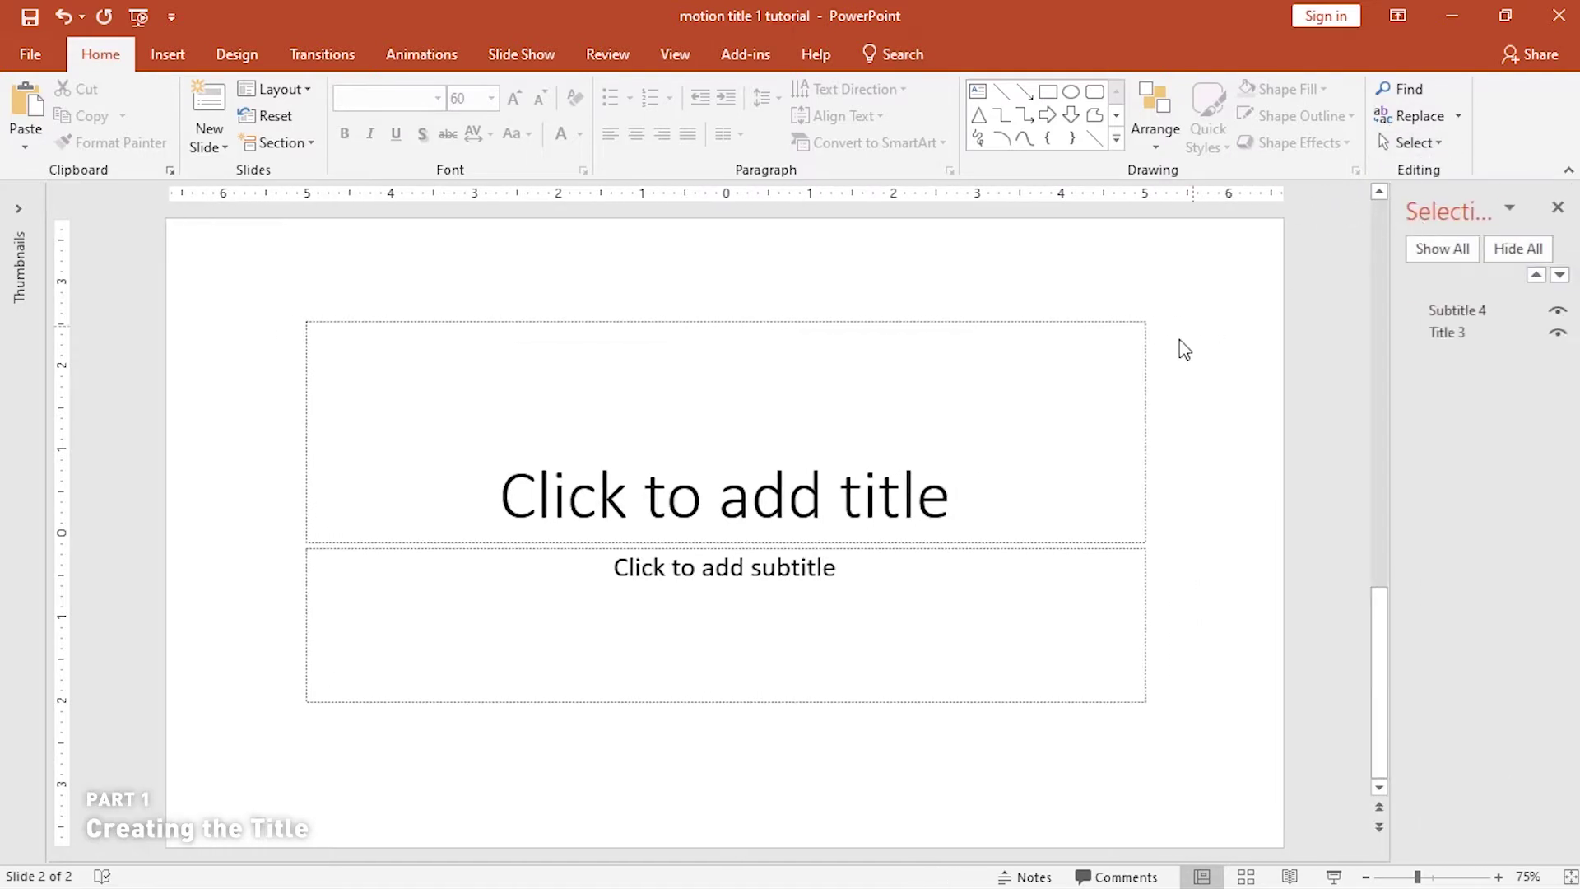
# - Enter MAIN TITLE in the title placeholder and Subtitle here in the subtitle placeholder
pyautogui.click(820, 446)
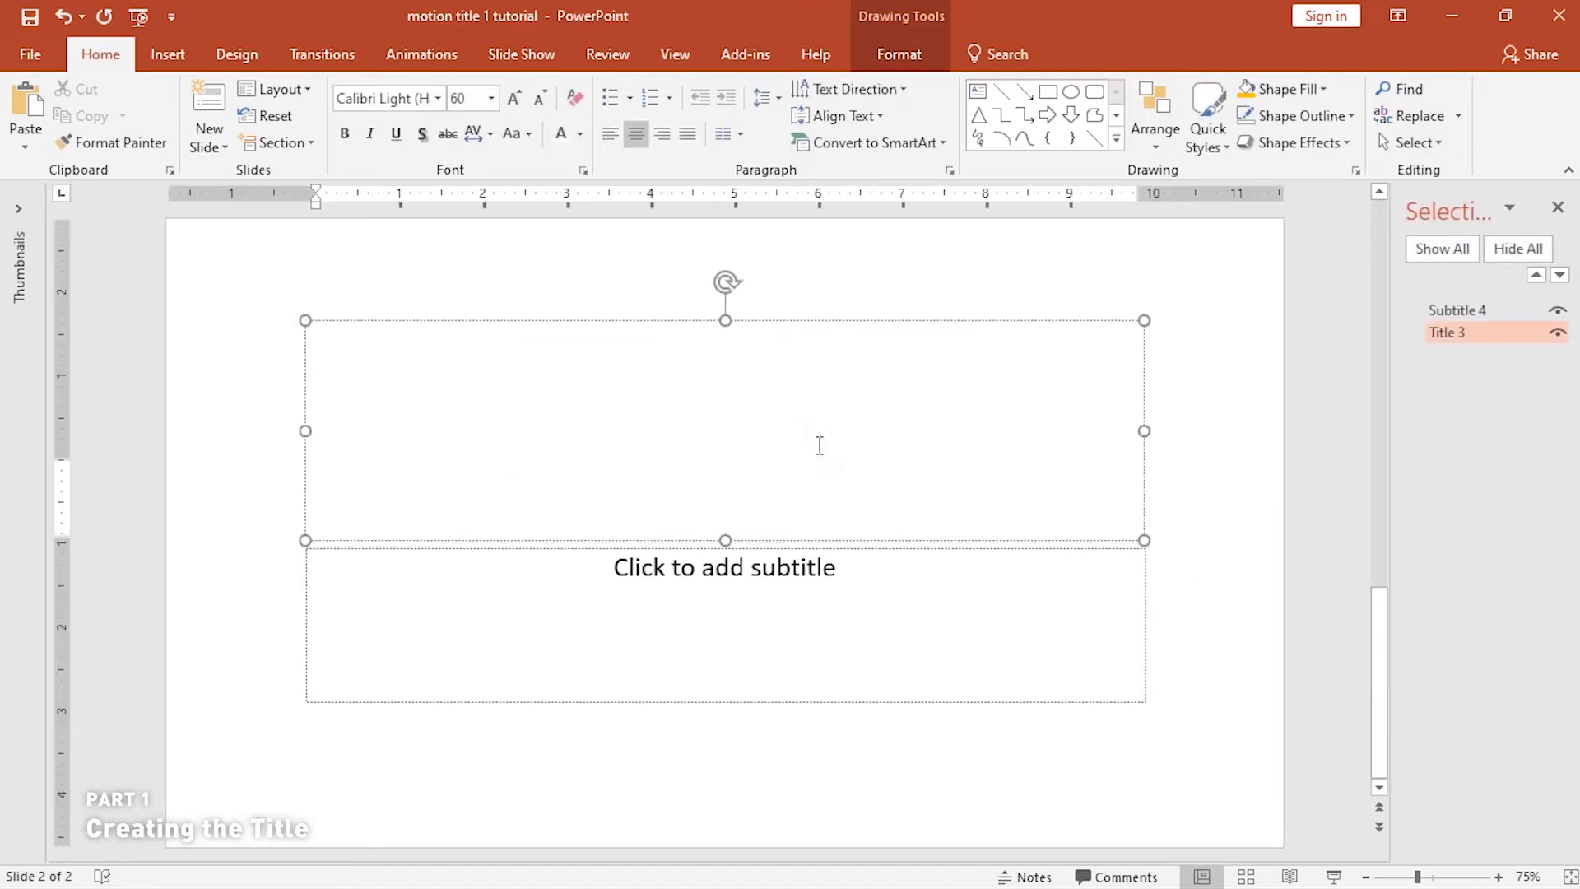
pyautogui.write('MAIN TITLE')
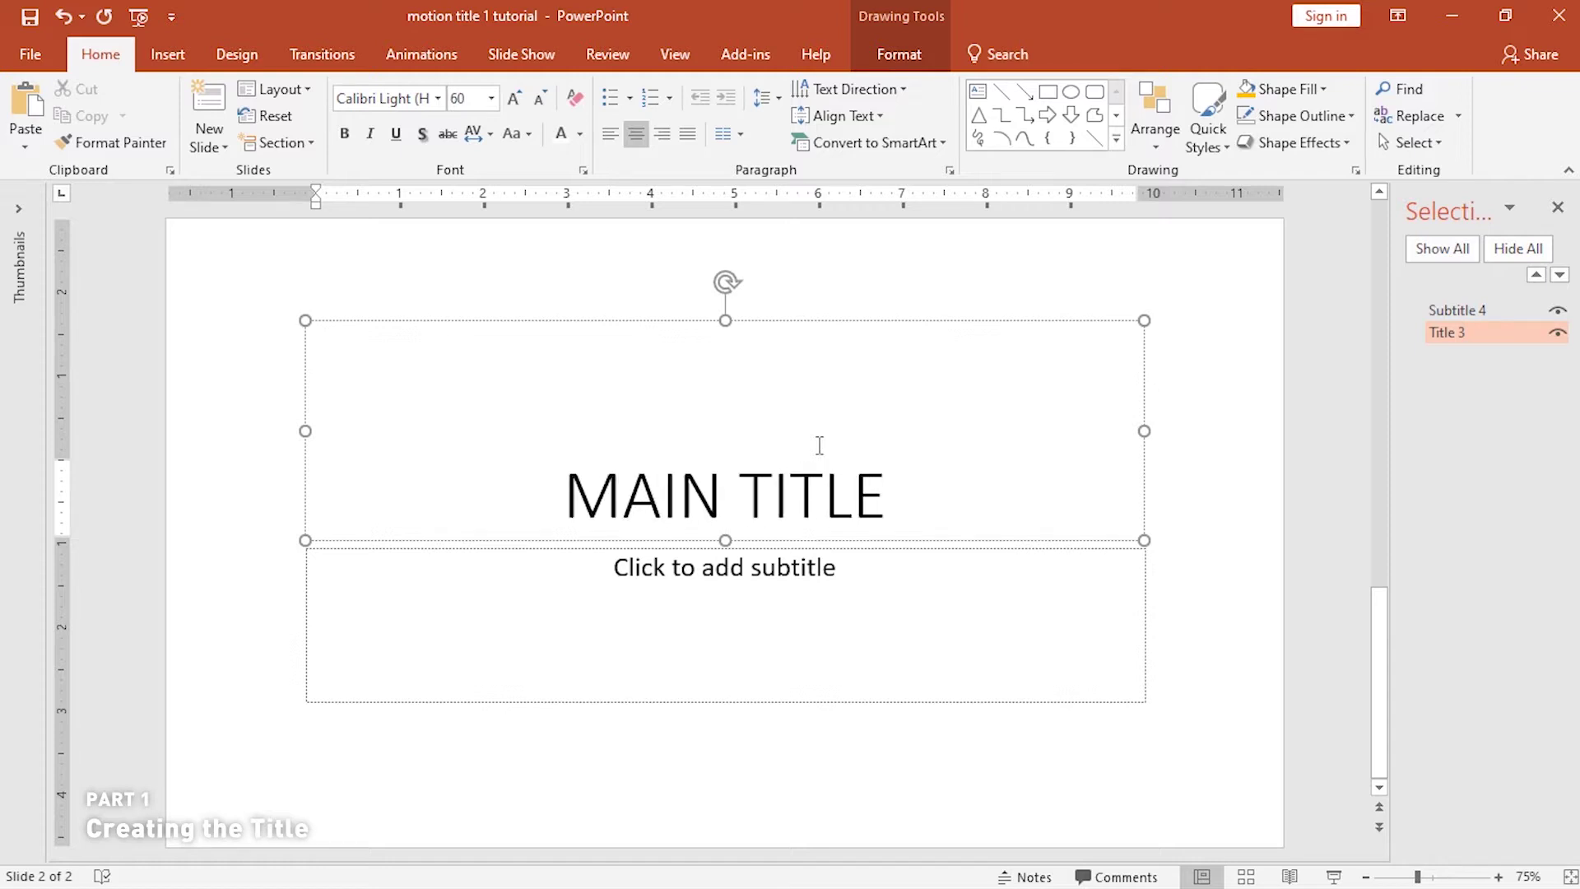
pyautogui.click(702, 583)
pyautogui.write('S')
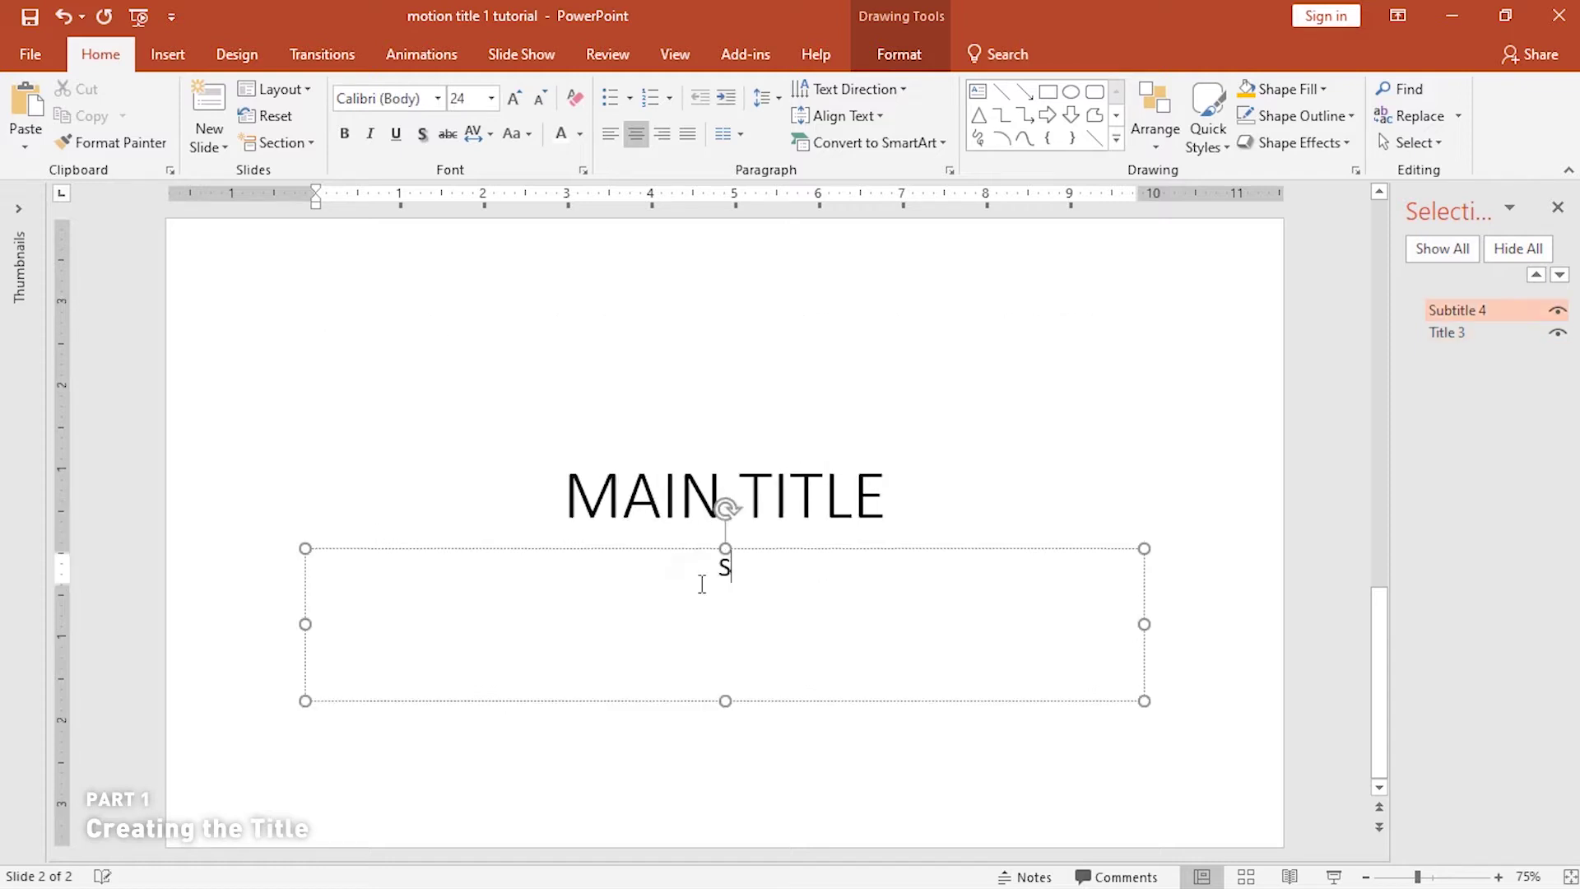
pyautogui.write('ubtitle here')
# - Shrink the main title box from above until it fits the height of its text
pyautogui.click(841, 489)
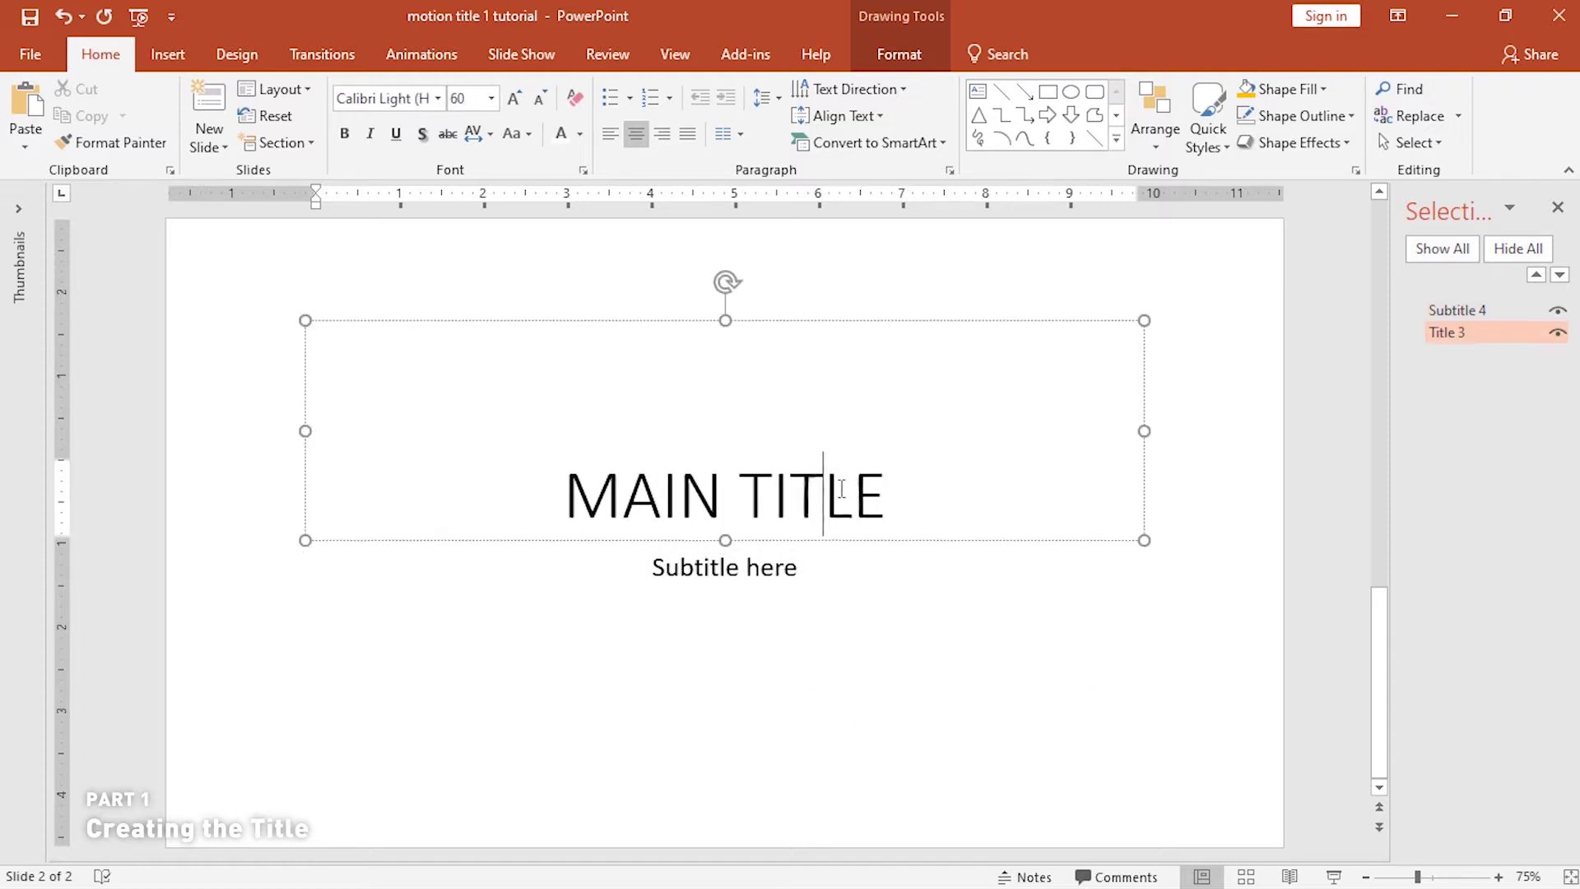
pyautogui.moveTo(724, 321); pyautogui.dragTo(699, 444)
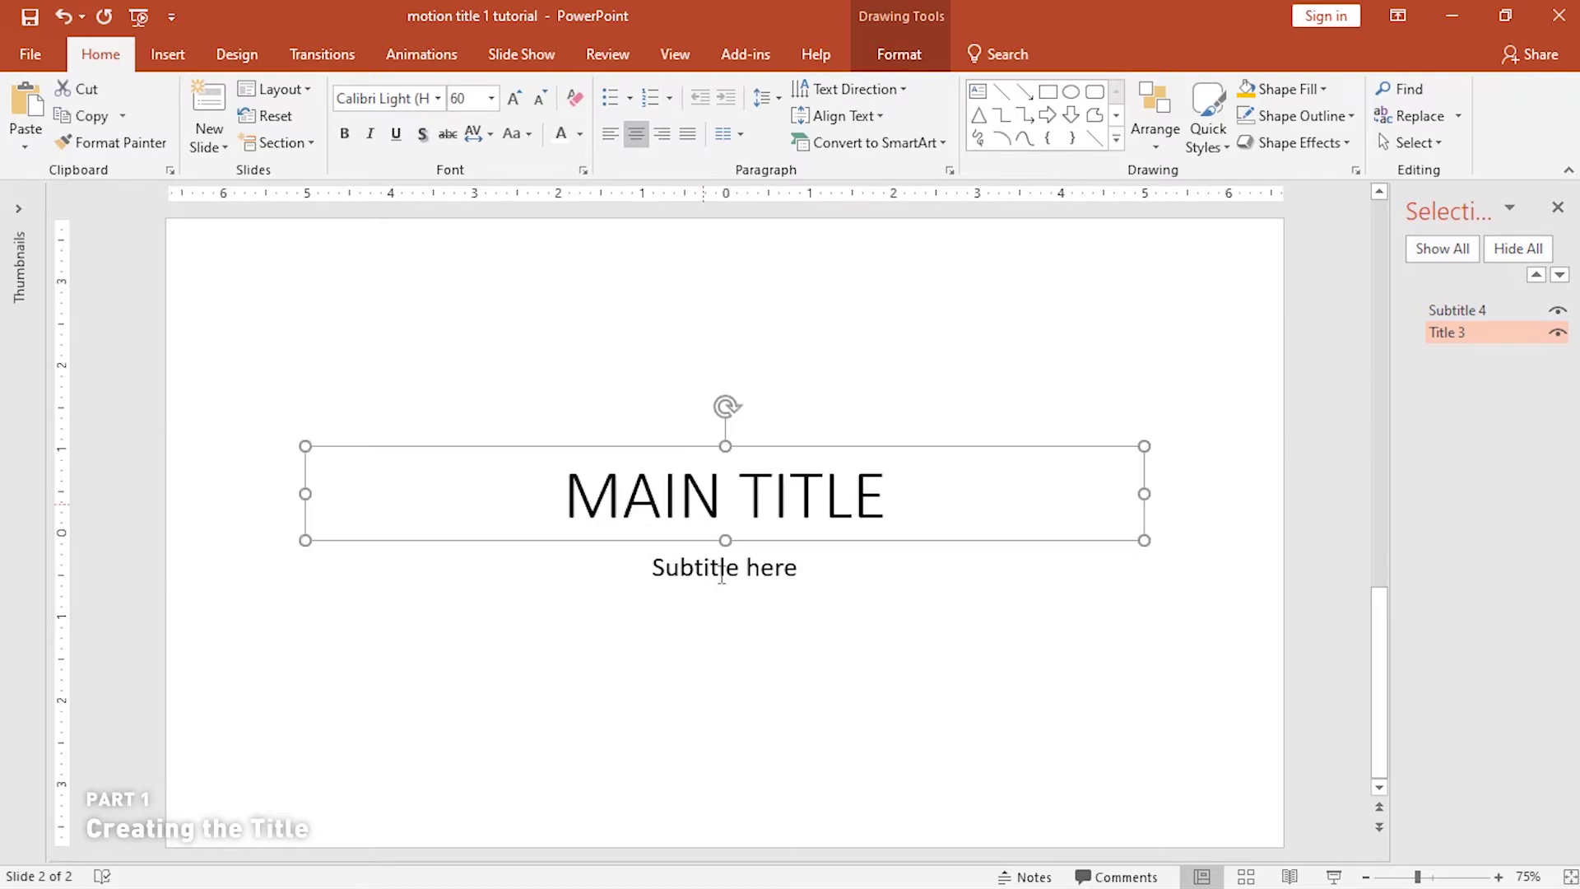
pyautogui.click(719, 571)
# - Fit the subtitle box to its text, duplicate it above the main title and change the copy's text to Subtext
pyautogui.moveTo(720, 704); pyautogui.dragTo(762, 434)
pyautogui.click(761, 406)
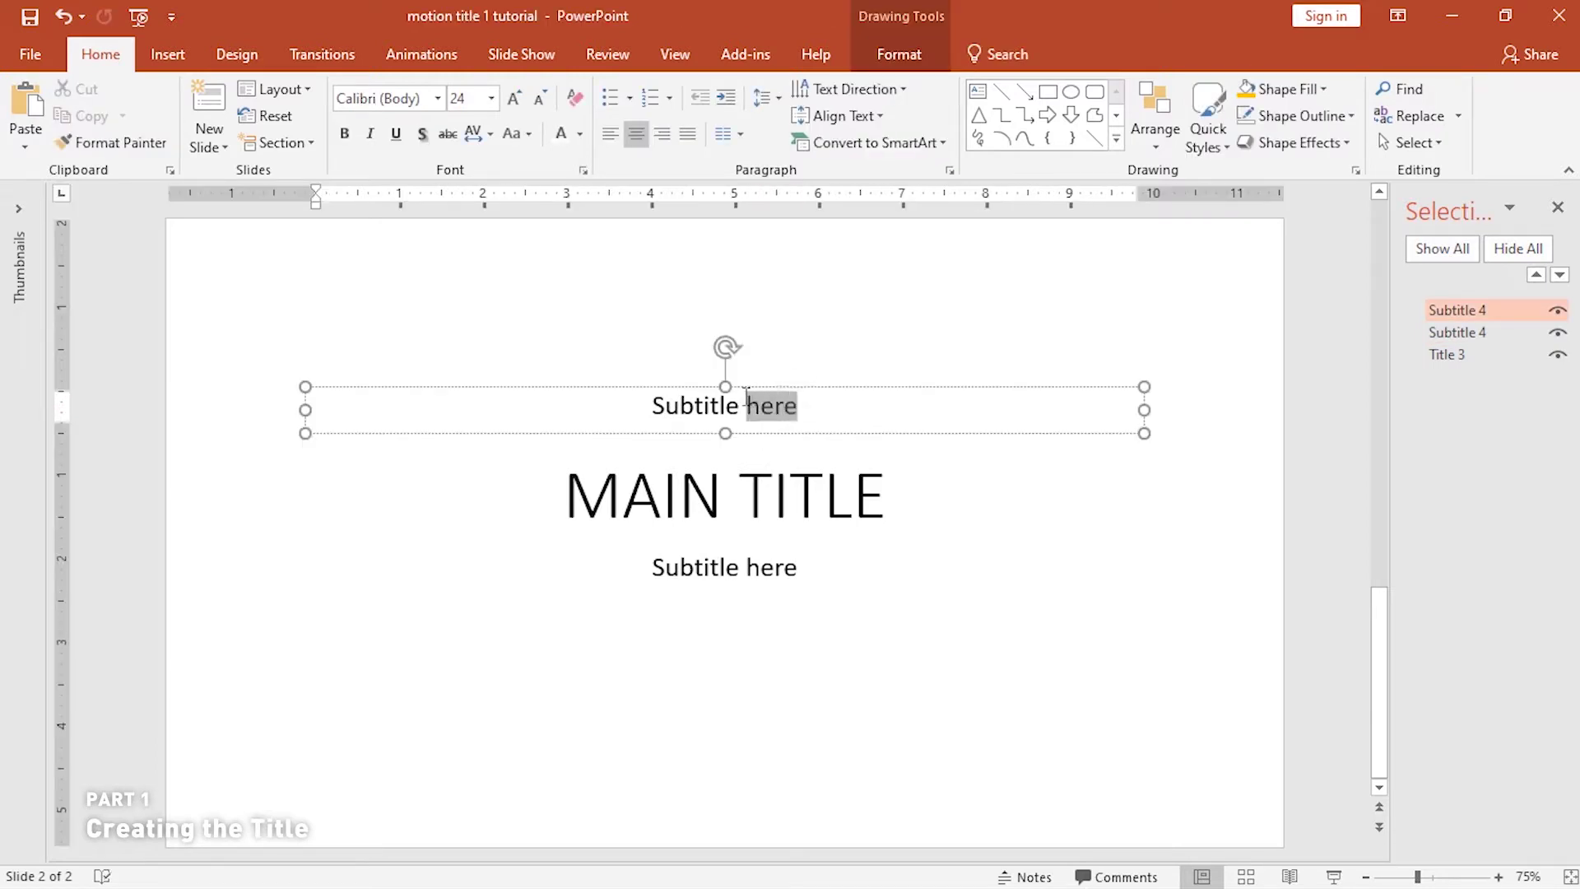
pyautogui.press('BackSpace')
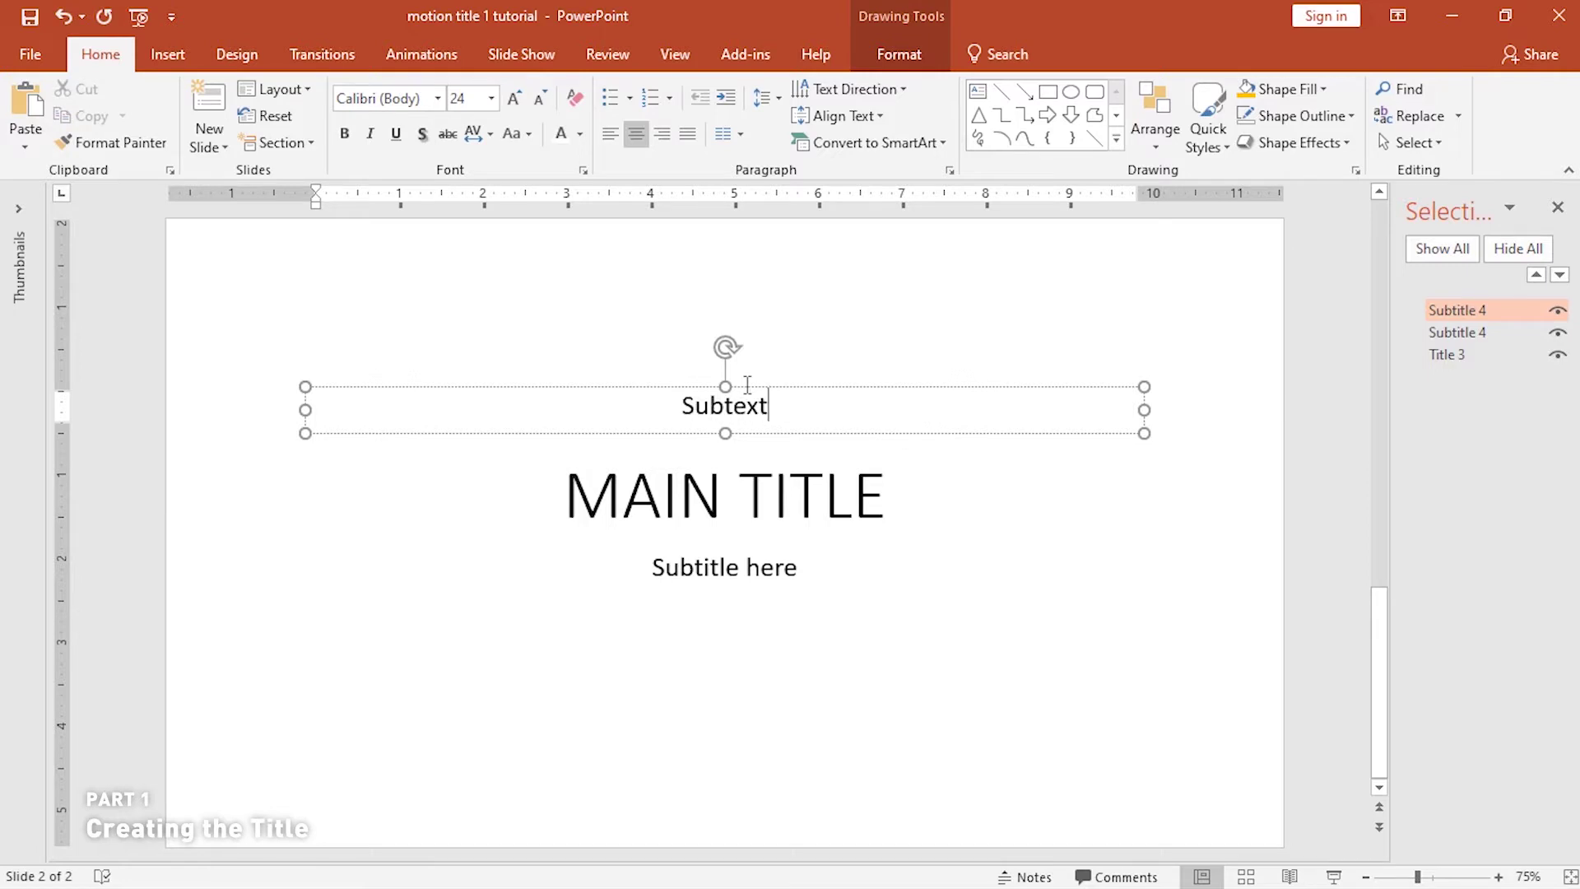
# - Fill the Subtext box with gold and change its shape to a rounded rectangle
pyautogui.click(595, 387)
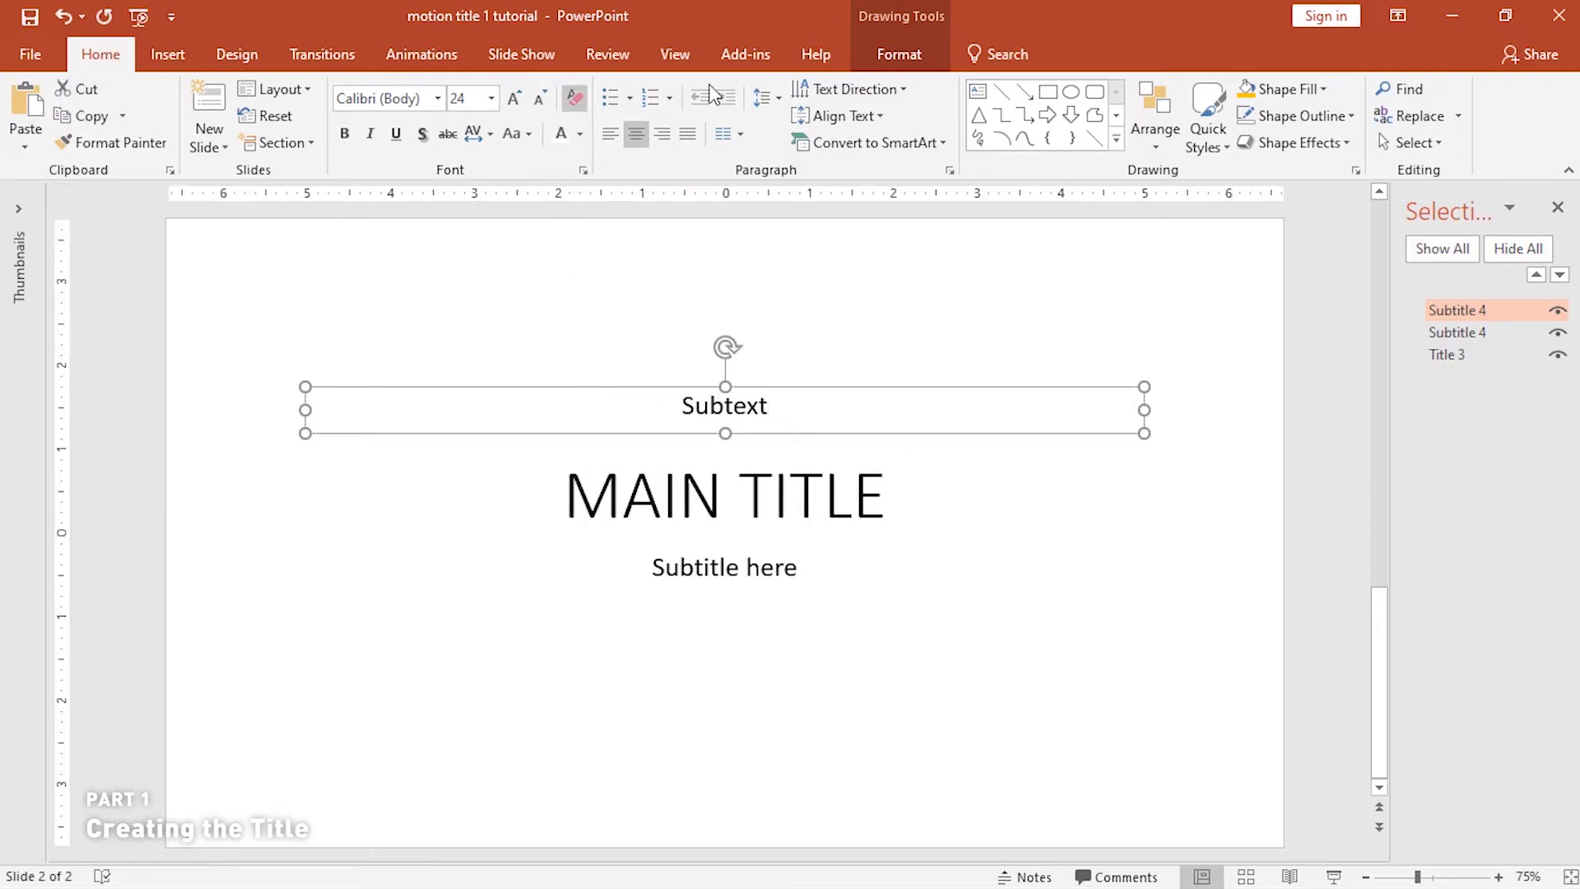
pyautogui.click(910, 49)
pyautogui.click(534, 87)
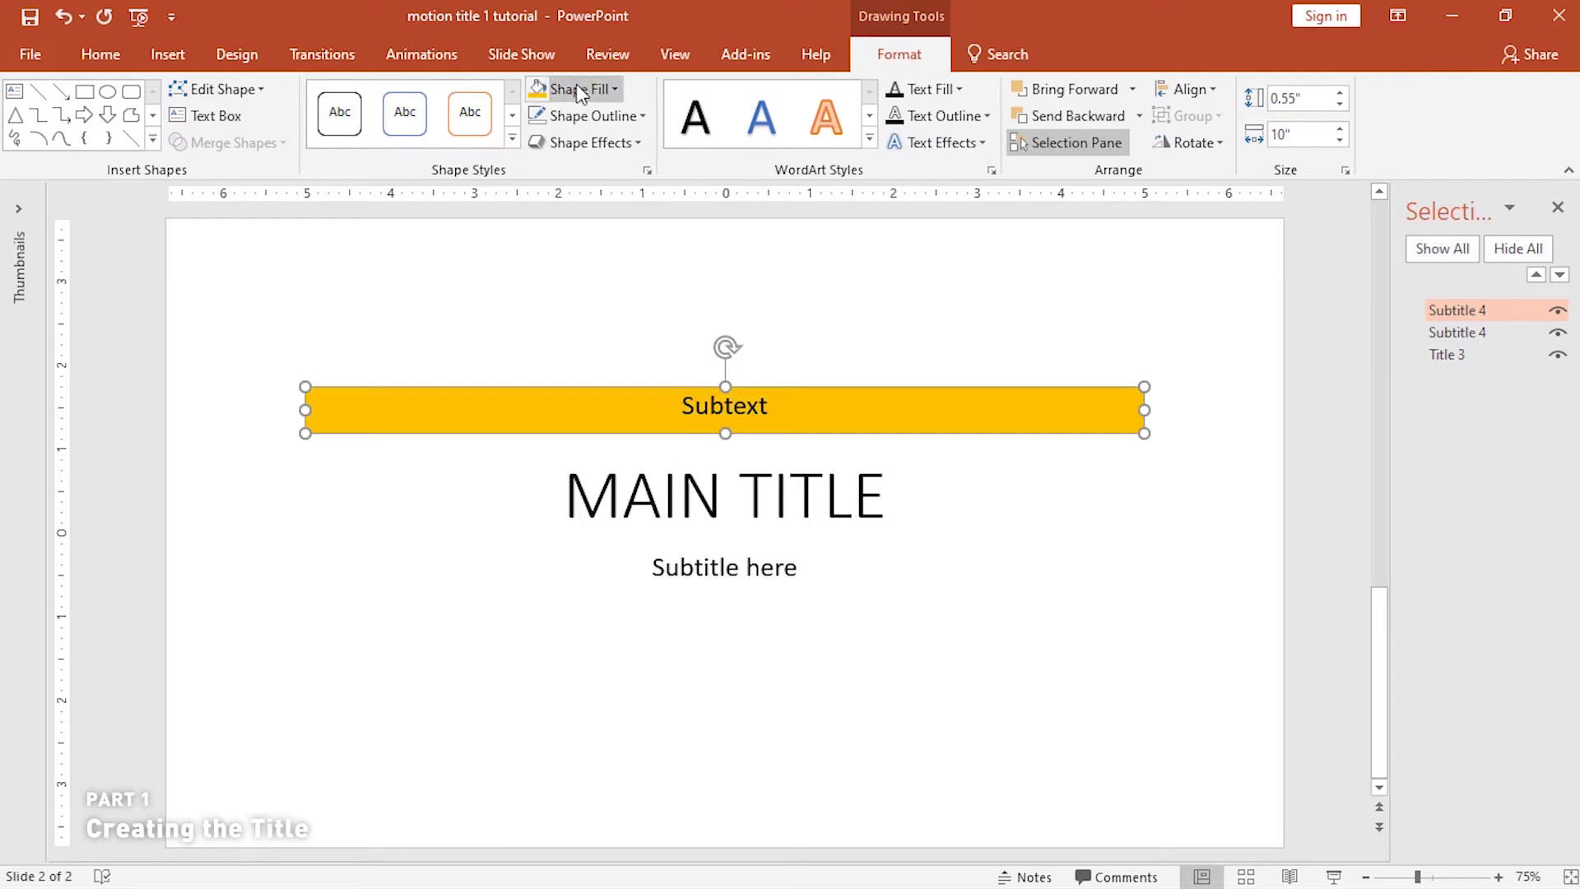
pyautogui.click(222, 89)
pyautogui.moveTo(225, 116)
pyautogui.click(370, 141)
# - Round the Subtext box's corners fully into a pill and narrow it around its centre to about 3.19" wide
pyautogui.moveTo(315, 387); pyautogui.dragTo(507, 388)
pyautogui.hotkey('shift', 'Left')
pyautogui.hotkey('shift', 'Left')
pyautogui.hotkey('shift', 'Left')
pyautogui.hotkey('shift', 'Left')
pyautogui.hotkey('shift', 'Left')
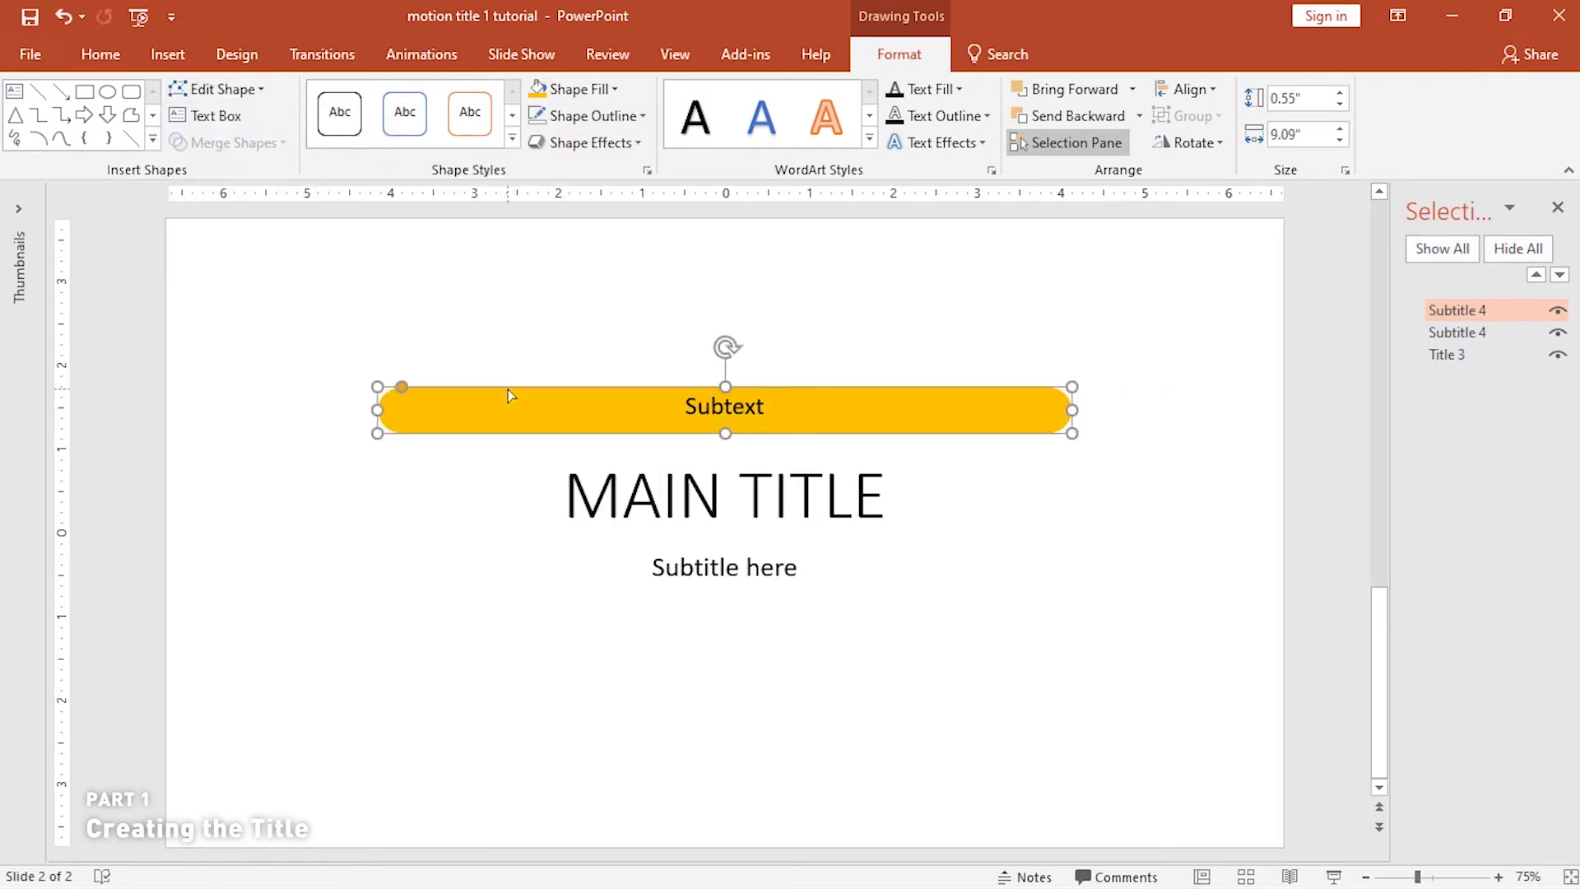
pyautogui.hotkey('ctrl', 'shift', 'Left')
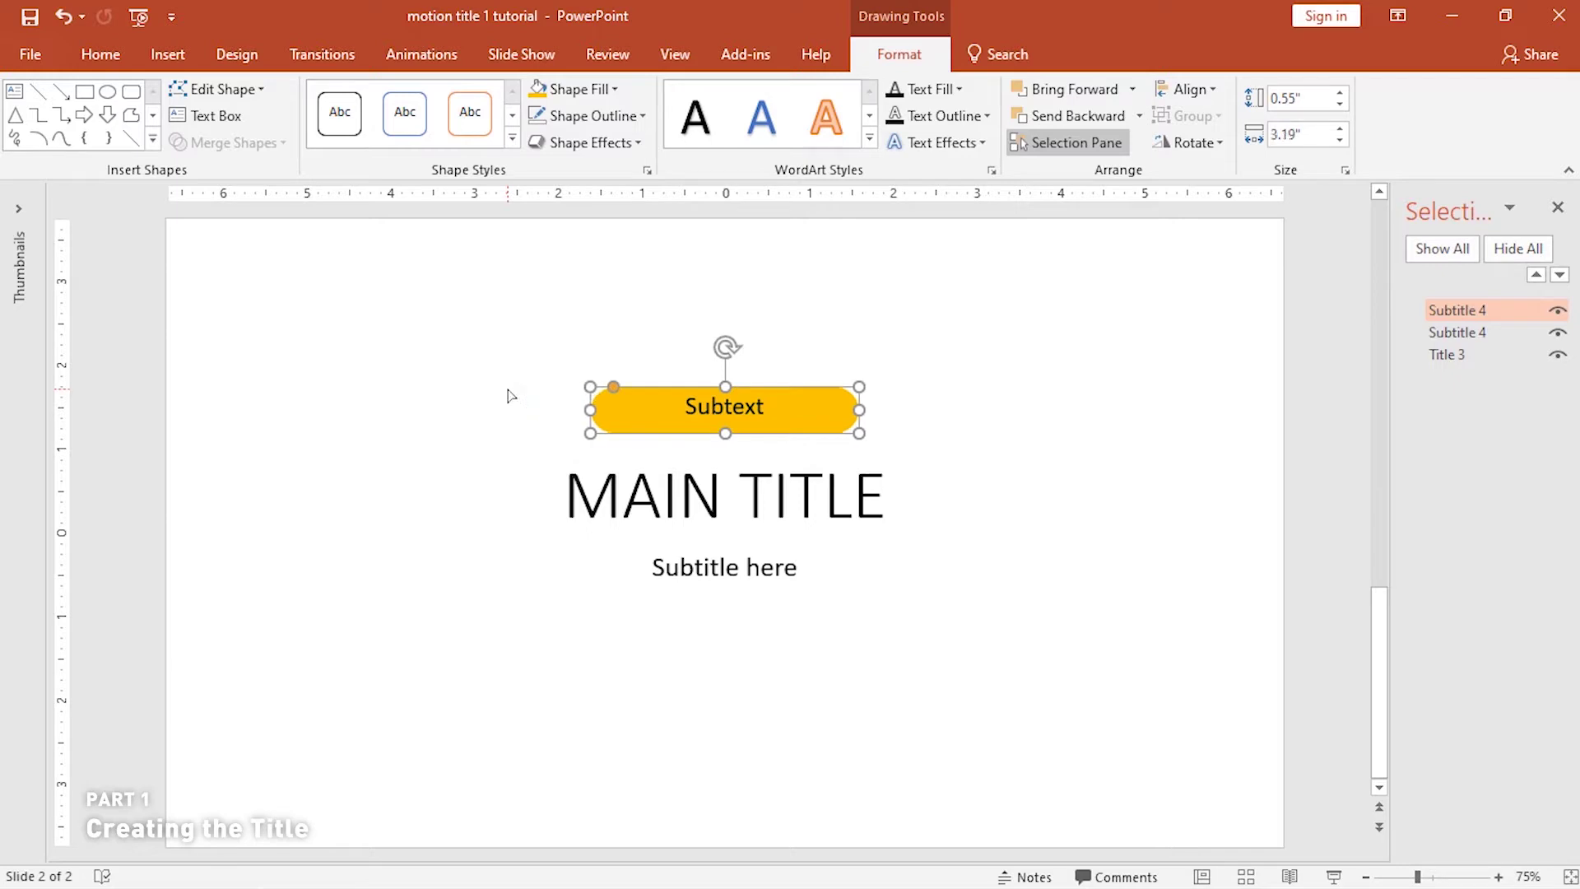
pyautogui.click(407, 354)
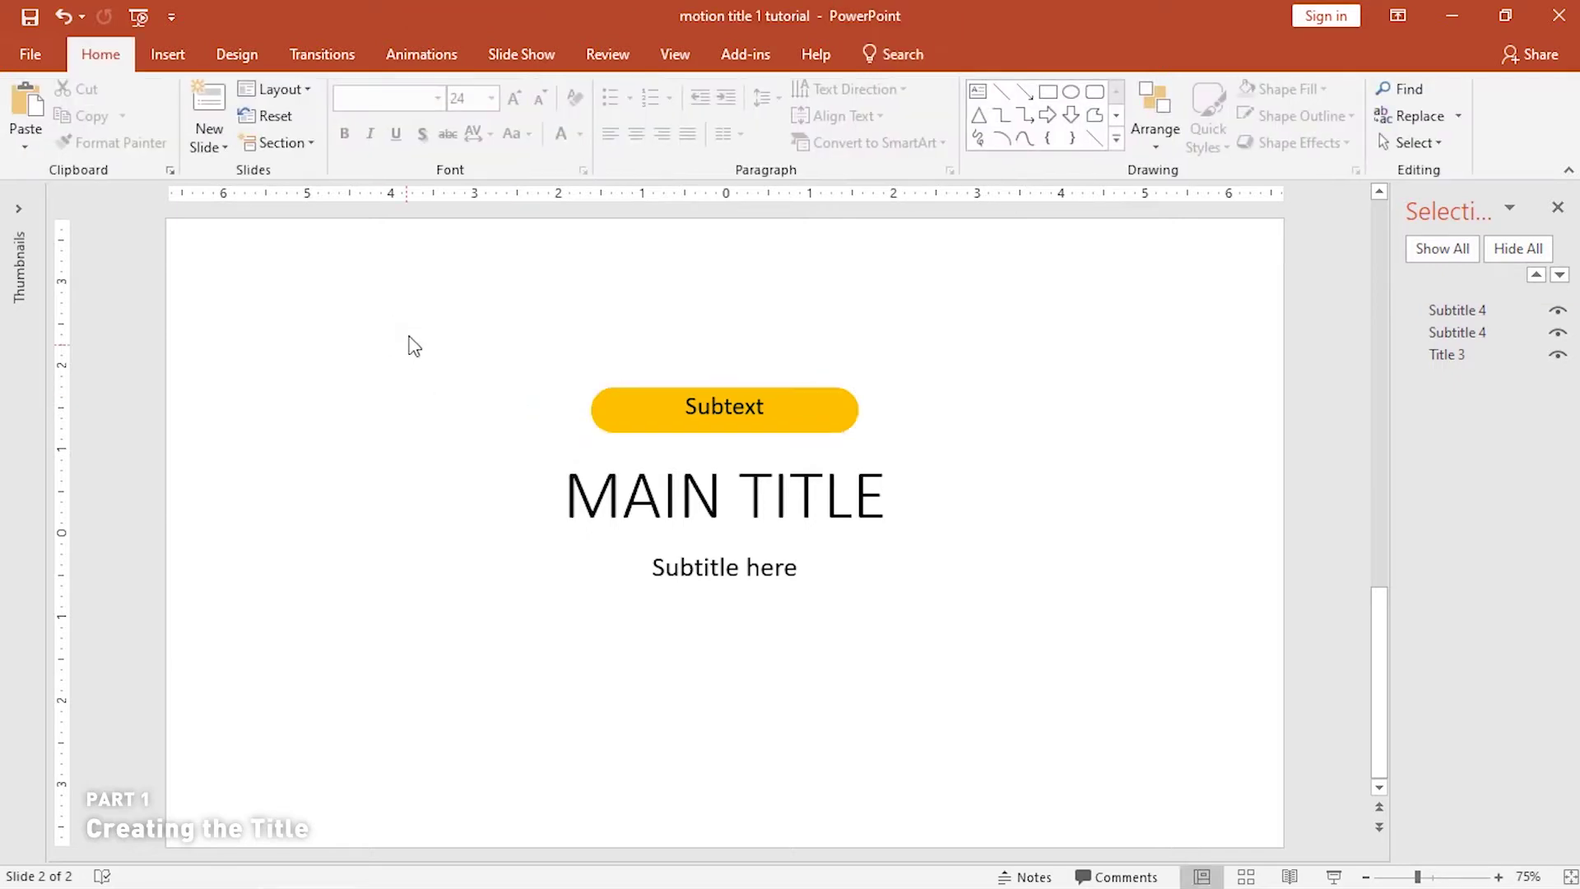
# - Set the font of all three text boxes on the slide to Futura-Bold
pyautogui.hotkey('ctrl', 'a')
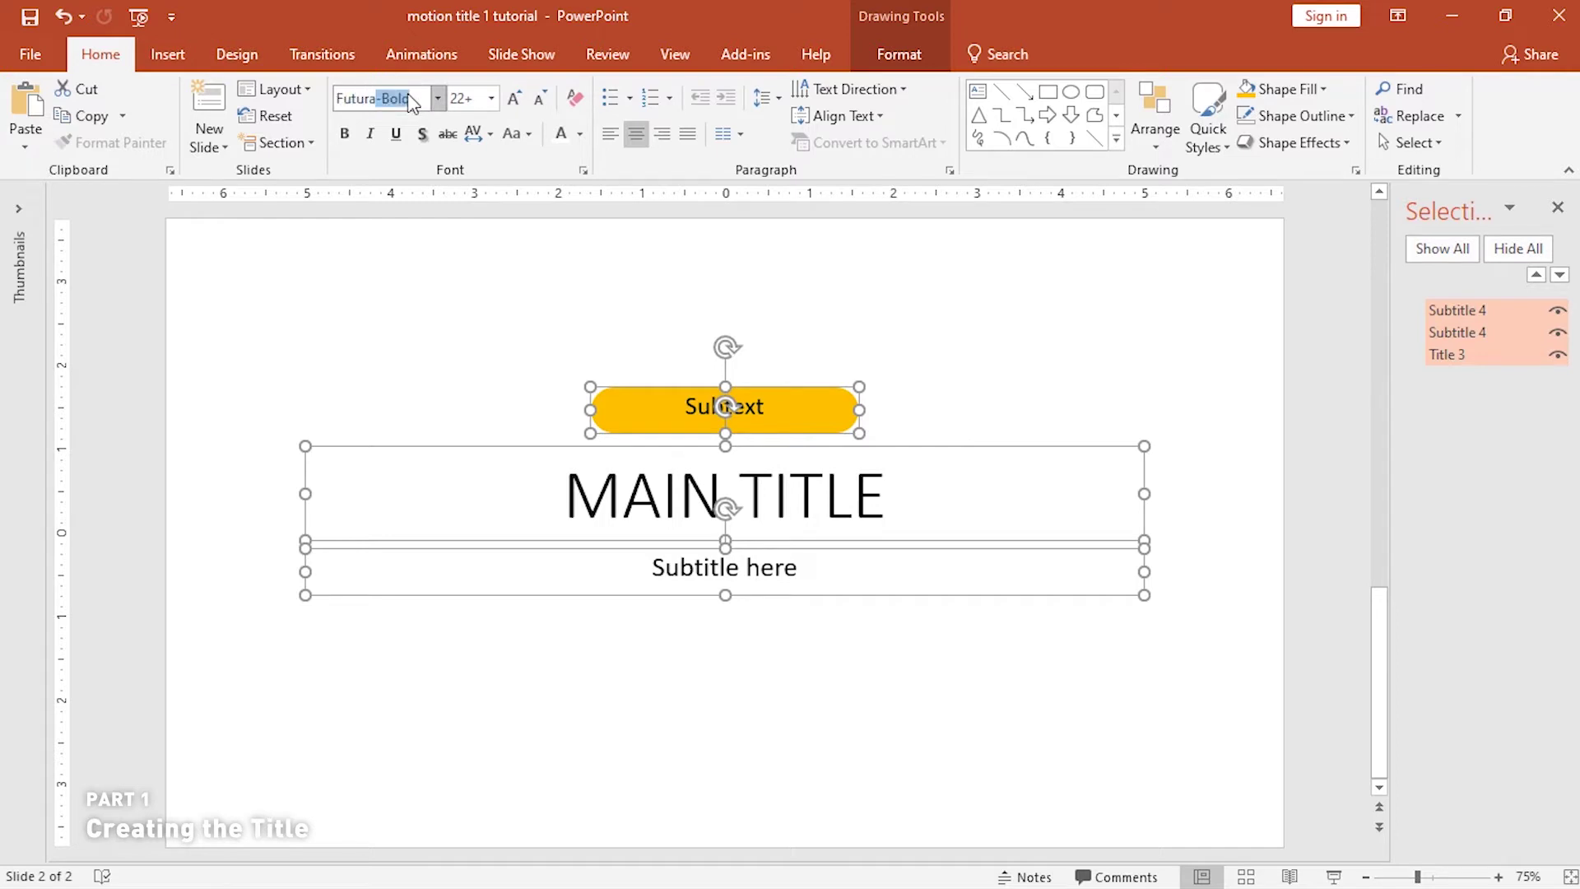
pyautogui.click(409, 95)
pyautogui.write('Futura')
pyautogui.press('Return')
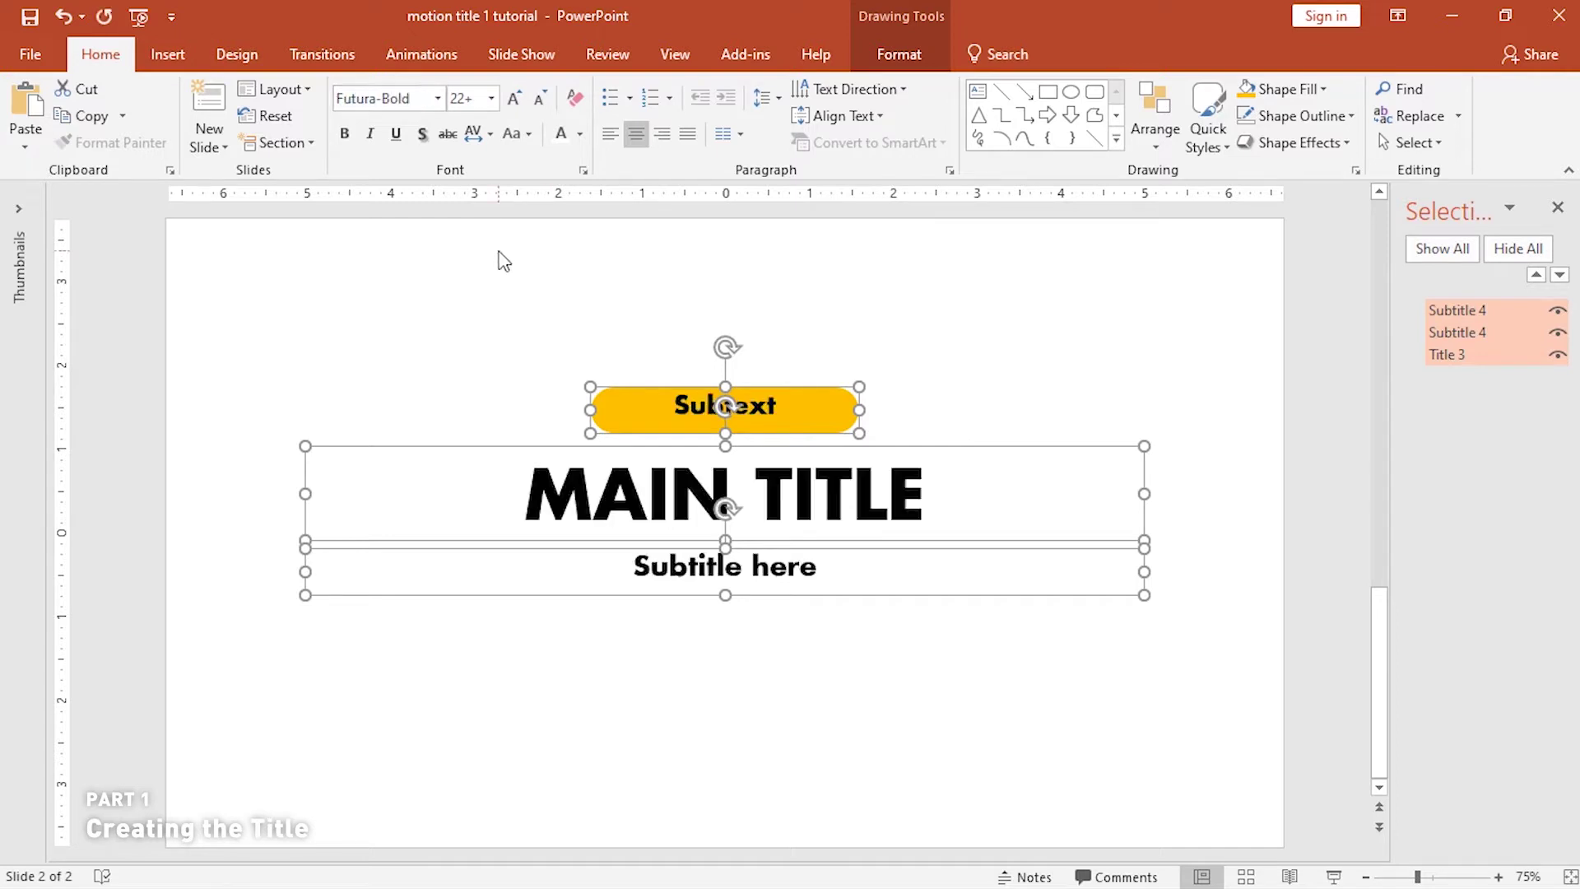
pyautogui.click(505, 318)
# - Set the MAIN TITLE text to font size 36
pyautogui.click(494, 446)
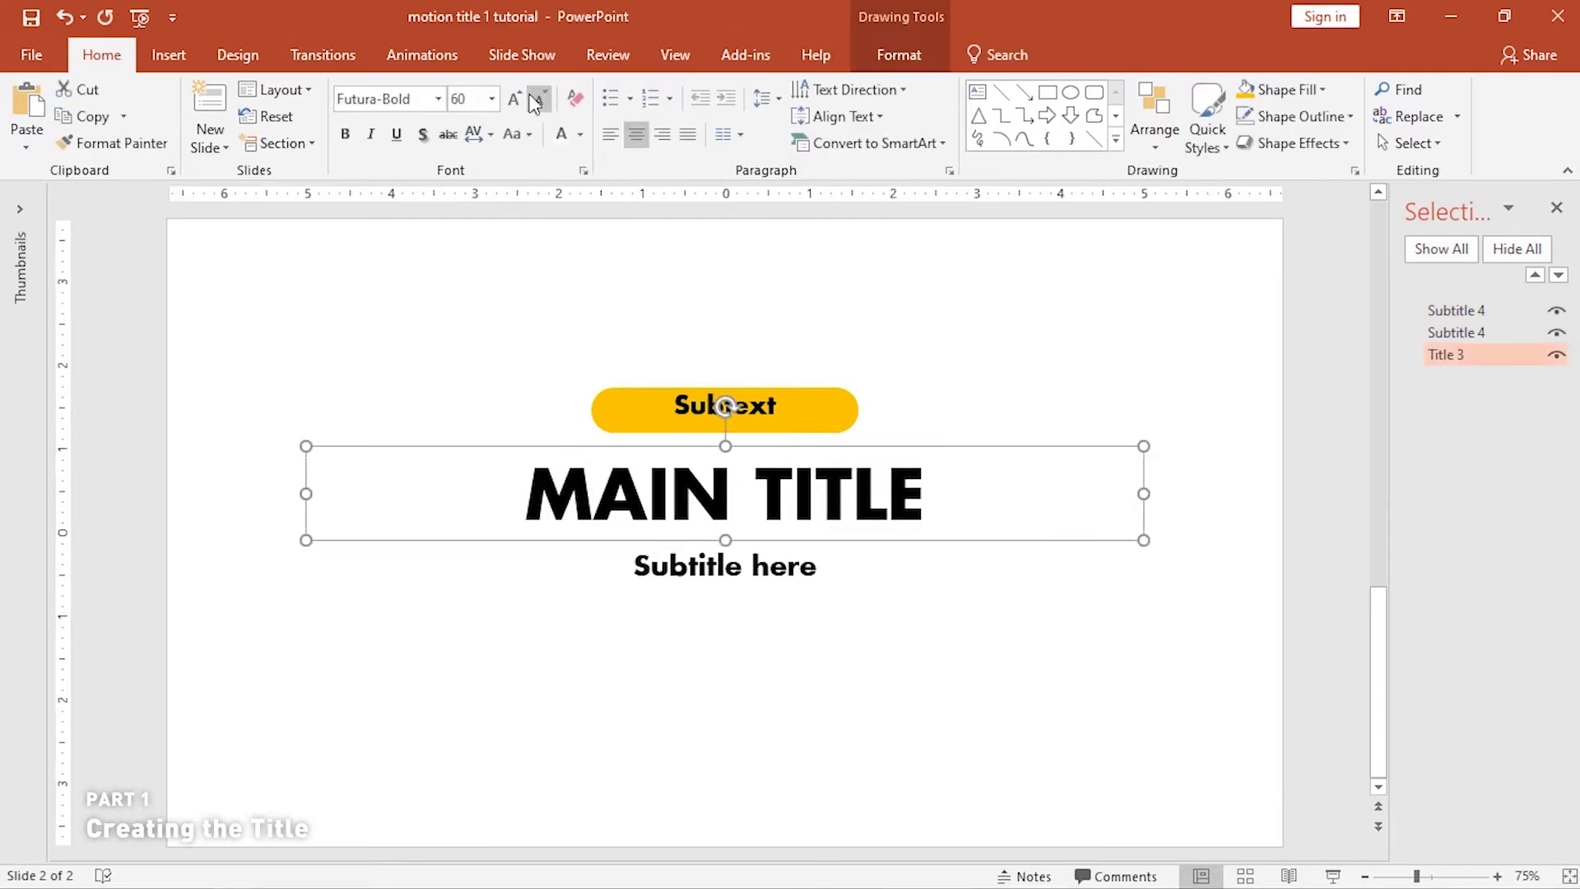
pyautogui.click(491, 98)
pyautogui.click(461, 428)
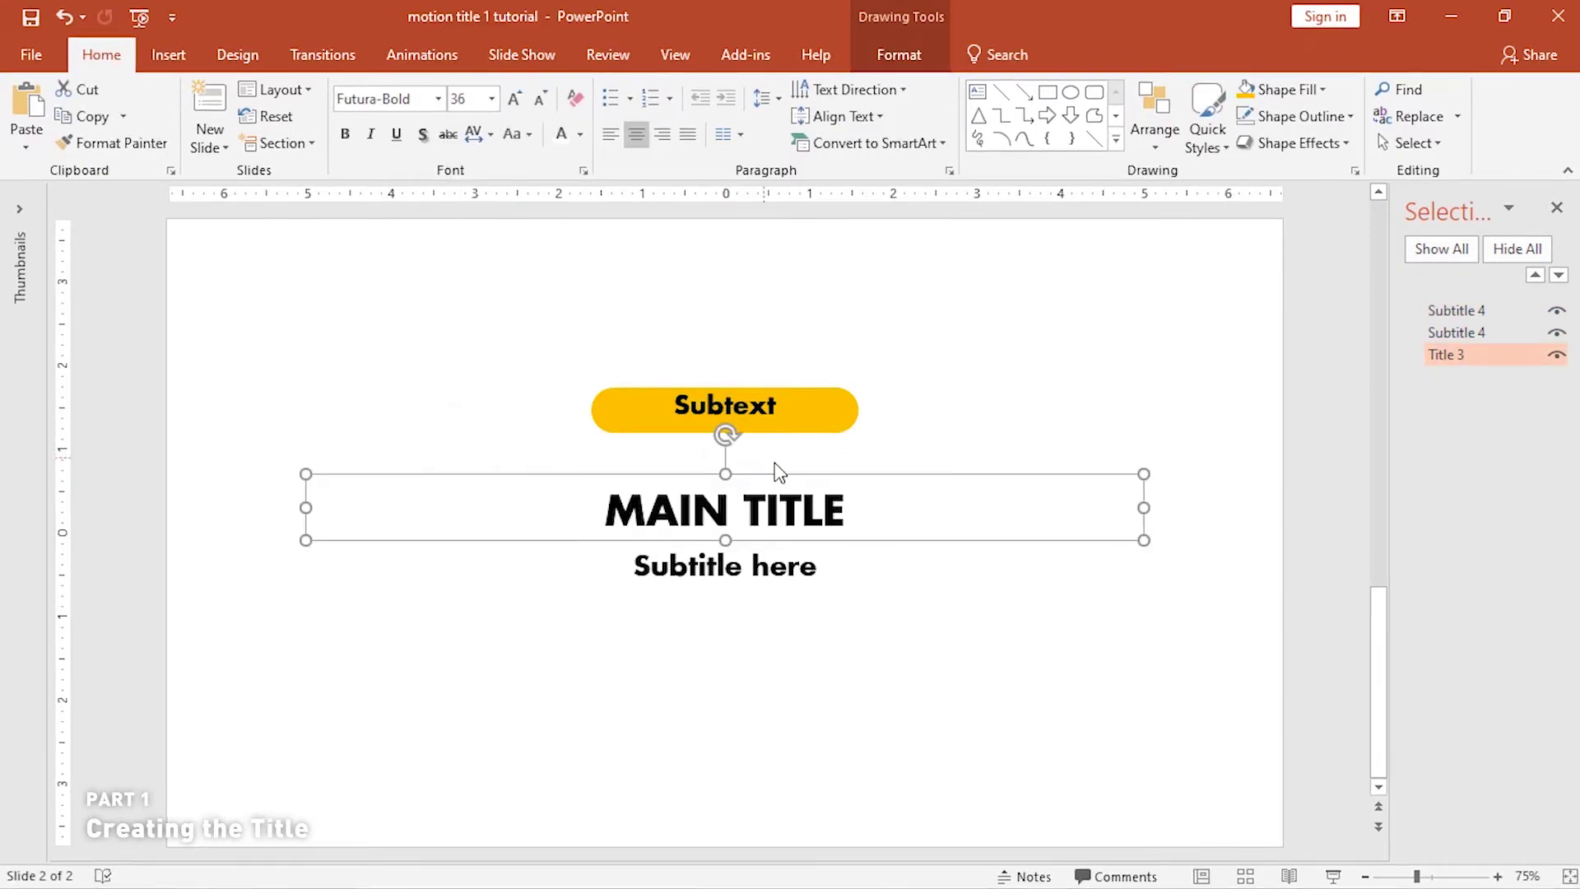
# - Make the gold Subtext pill smaller so it fits more closely around its text
pyautogui.click(782, 398)
pyautogui.hotkey('shift', 'Down')
pyautogui.hotkey('shift', 'Down')
pyautogui.hotkey('shift', 'Down')
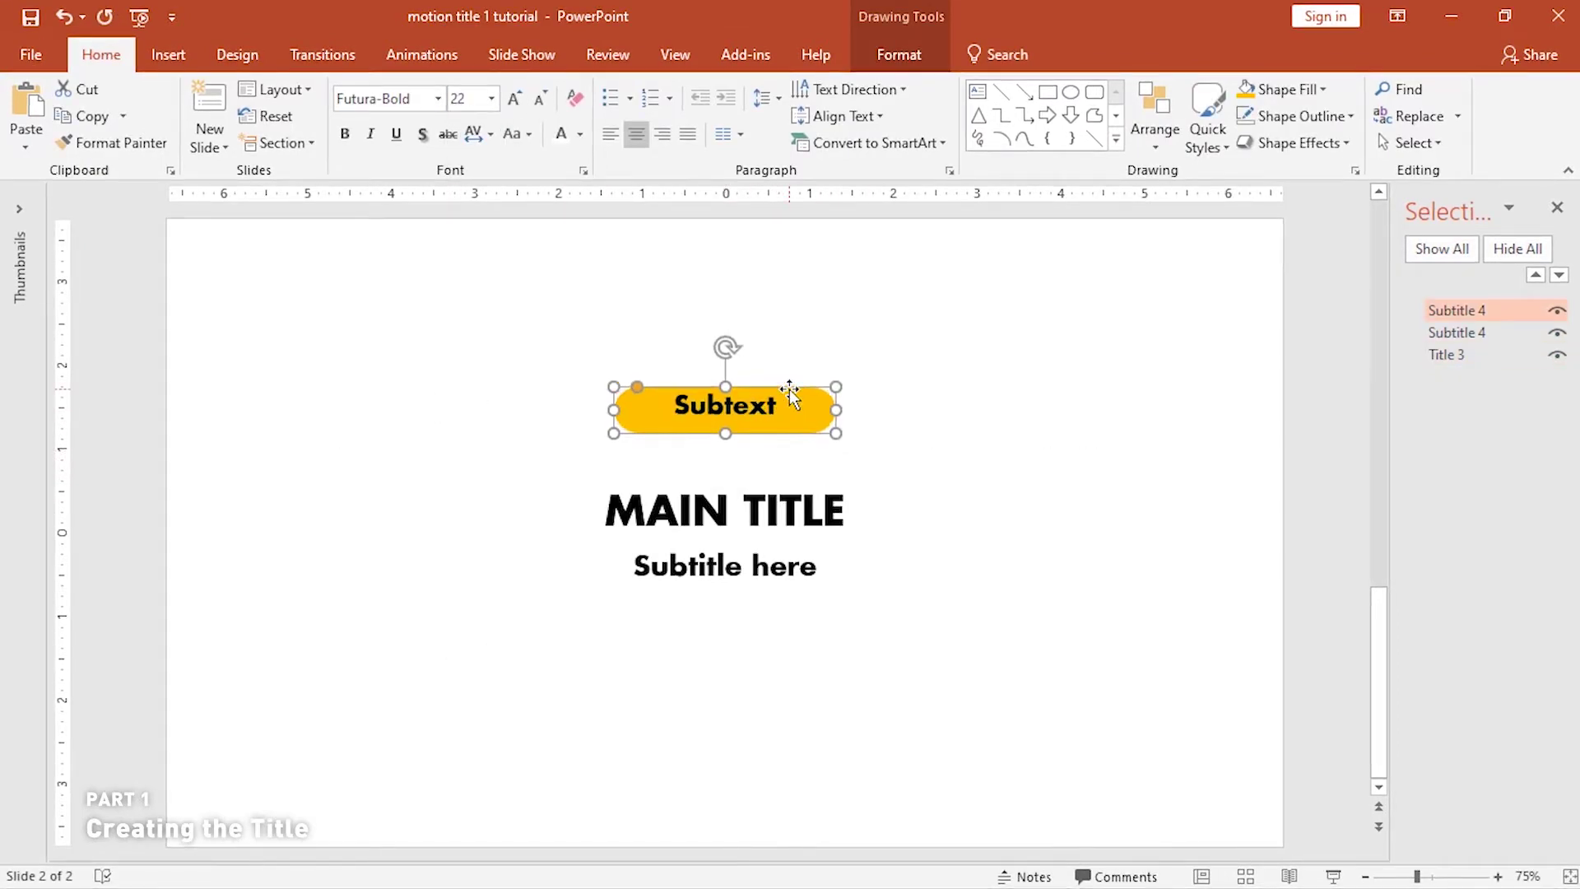
pyautogui.hotkey('shift', 'Left')
pyautogui.hotkey('shift', 'Left')
pyautogui.hotkey('shift', 'Left')
# - Reduce the Subtext pill's font size to 16
pyautogui.click(540, 98)
pyautogui.hotkey('ctrl', '[')
pyautogui.hotkey('ctrl', '[')
pyautogui.hotkey('ctrl', '[')
pyautogui.hotkey('ctrl', '[')
pyautogui.hotkey('ctrl', '[')
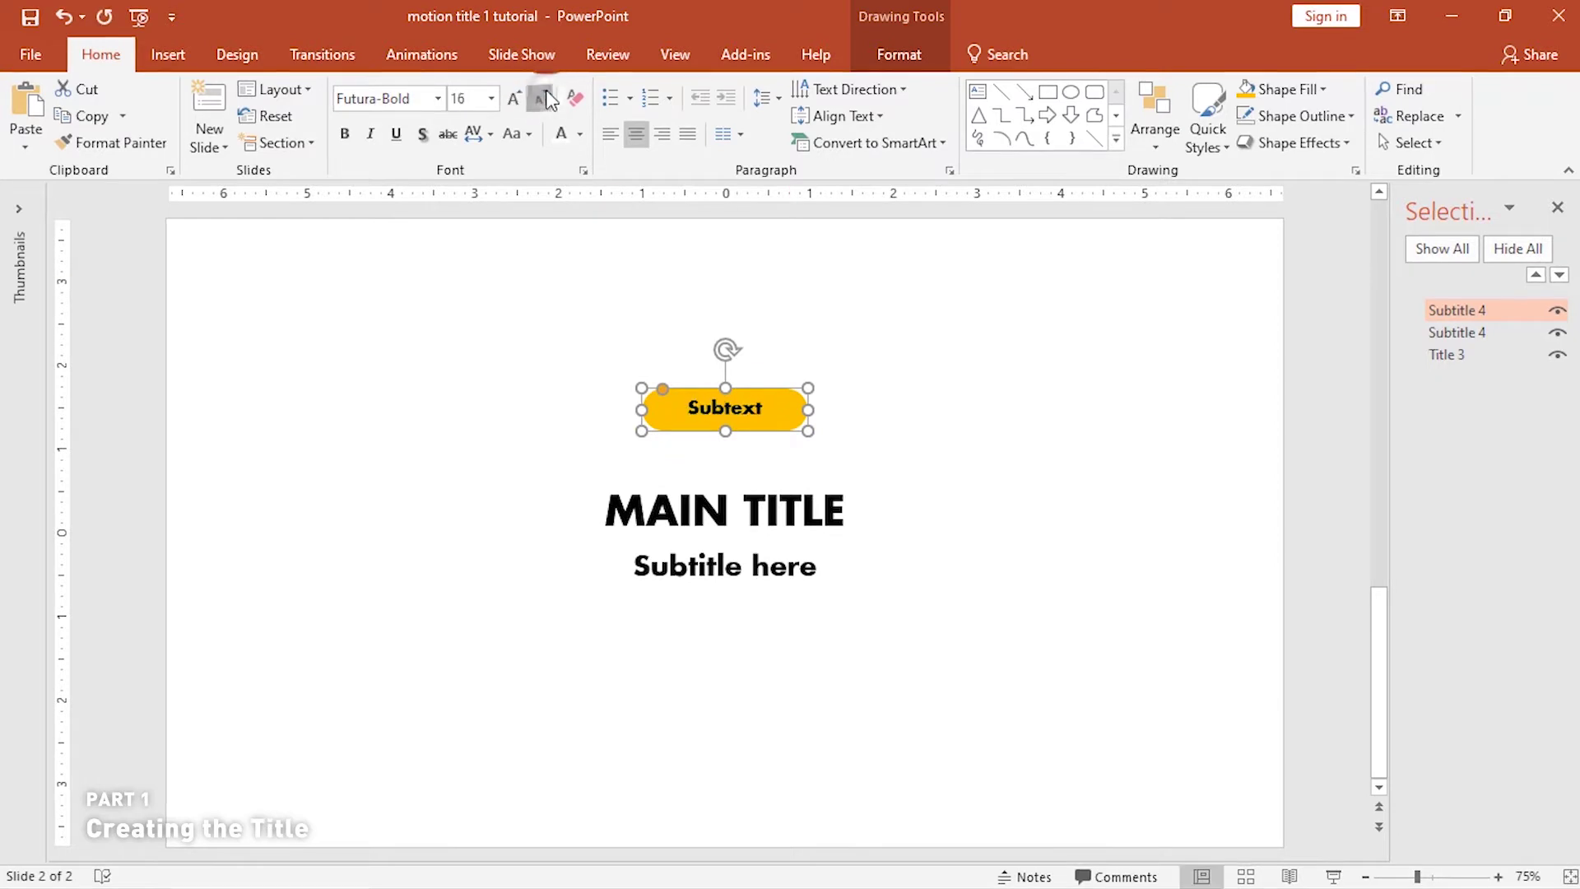
pyautogui.click(1013, 379)
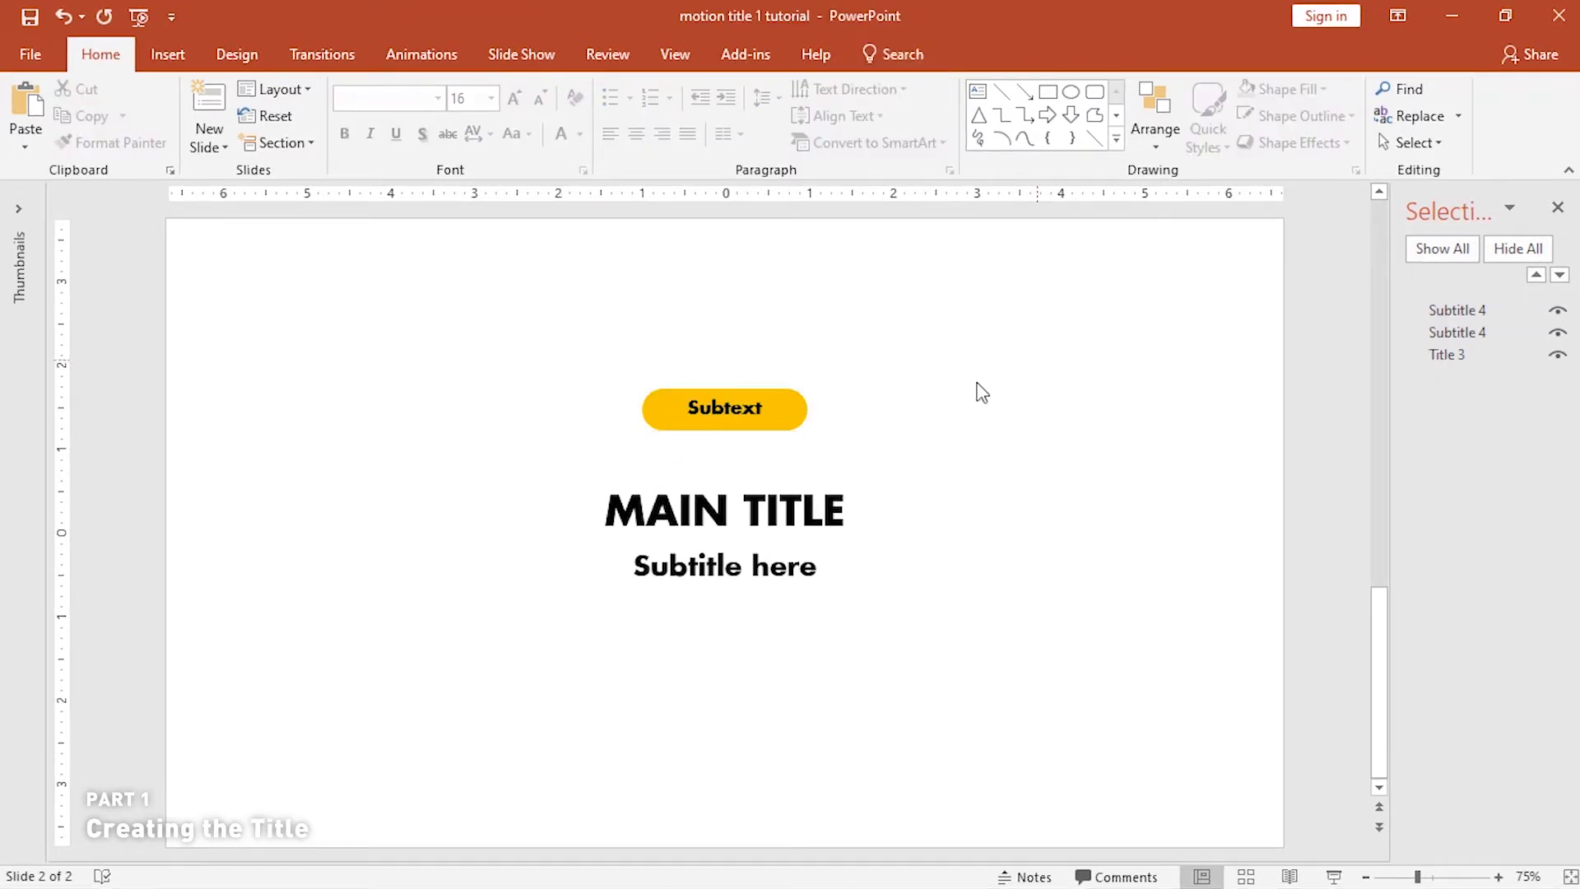
# - Show the Animation Pane and give the Subtext pill a Fade entrance starting With Previous, lasting 0.25 seconds
pyautogui.click(785, 409)
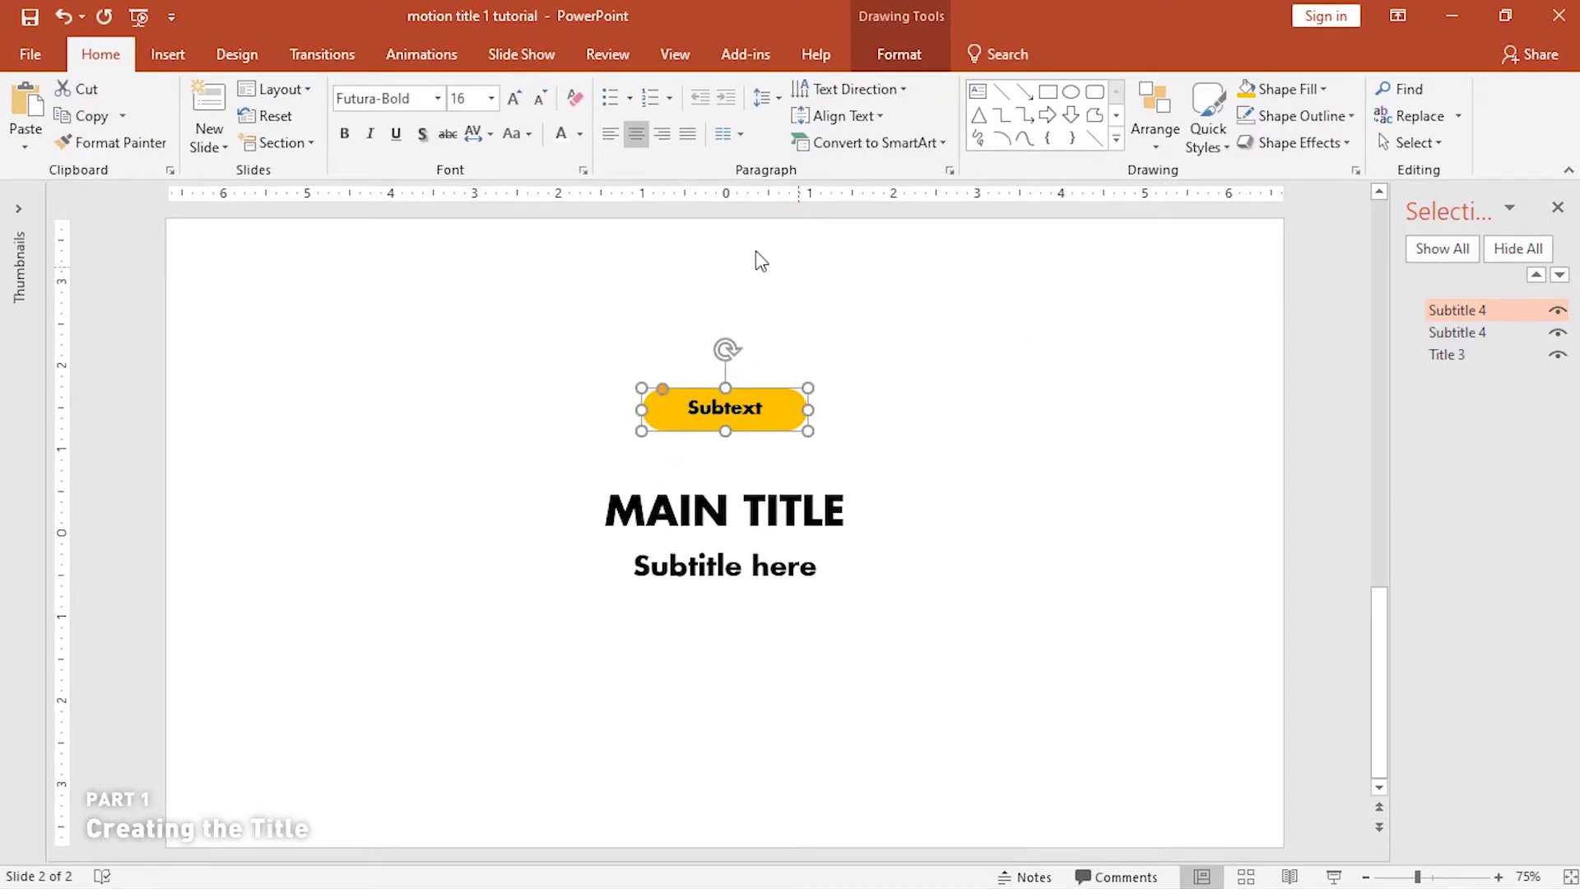
pyautogui.click(441, 55)
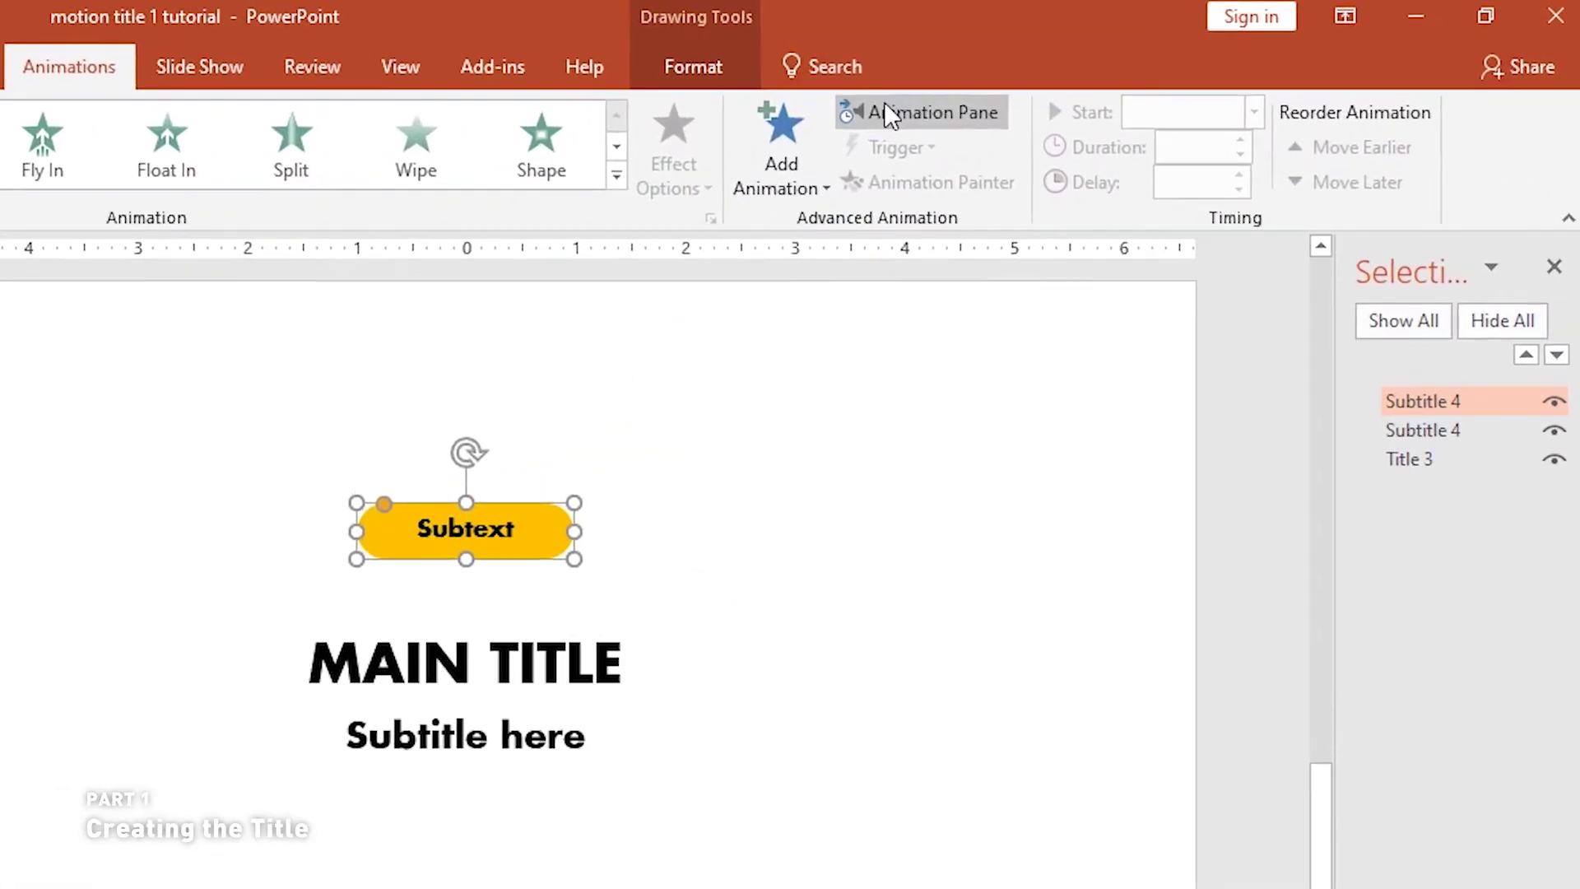
pyautogui.click(1045, 85)
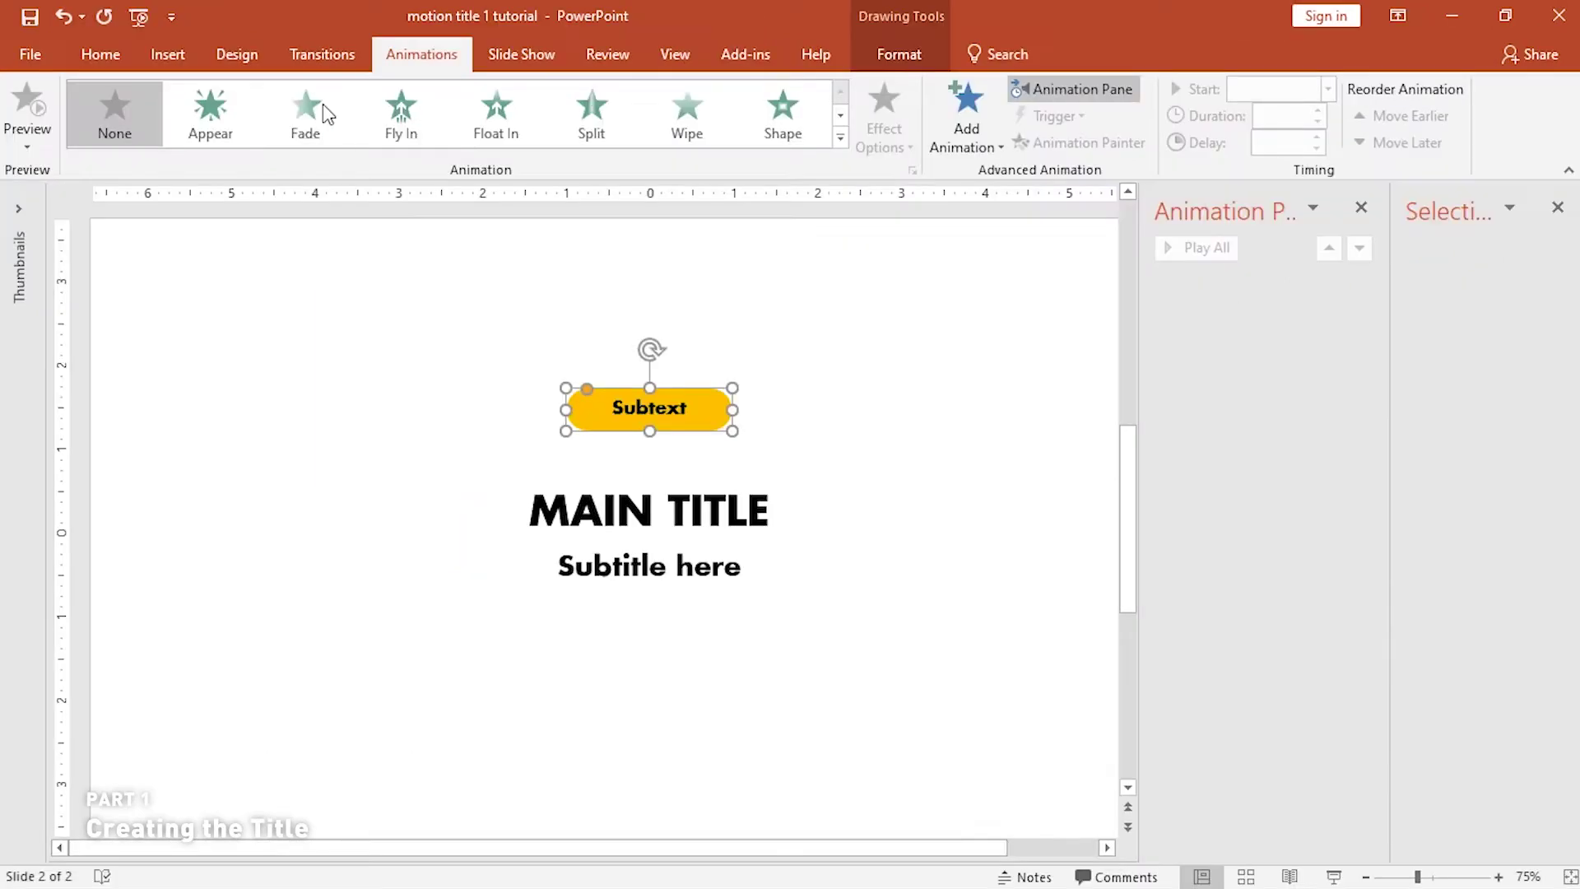
pyautogui.click(310, 111)
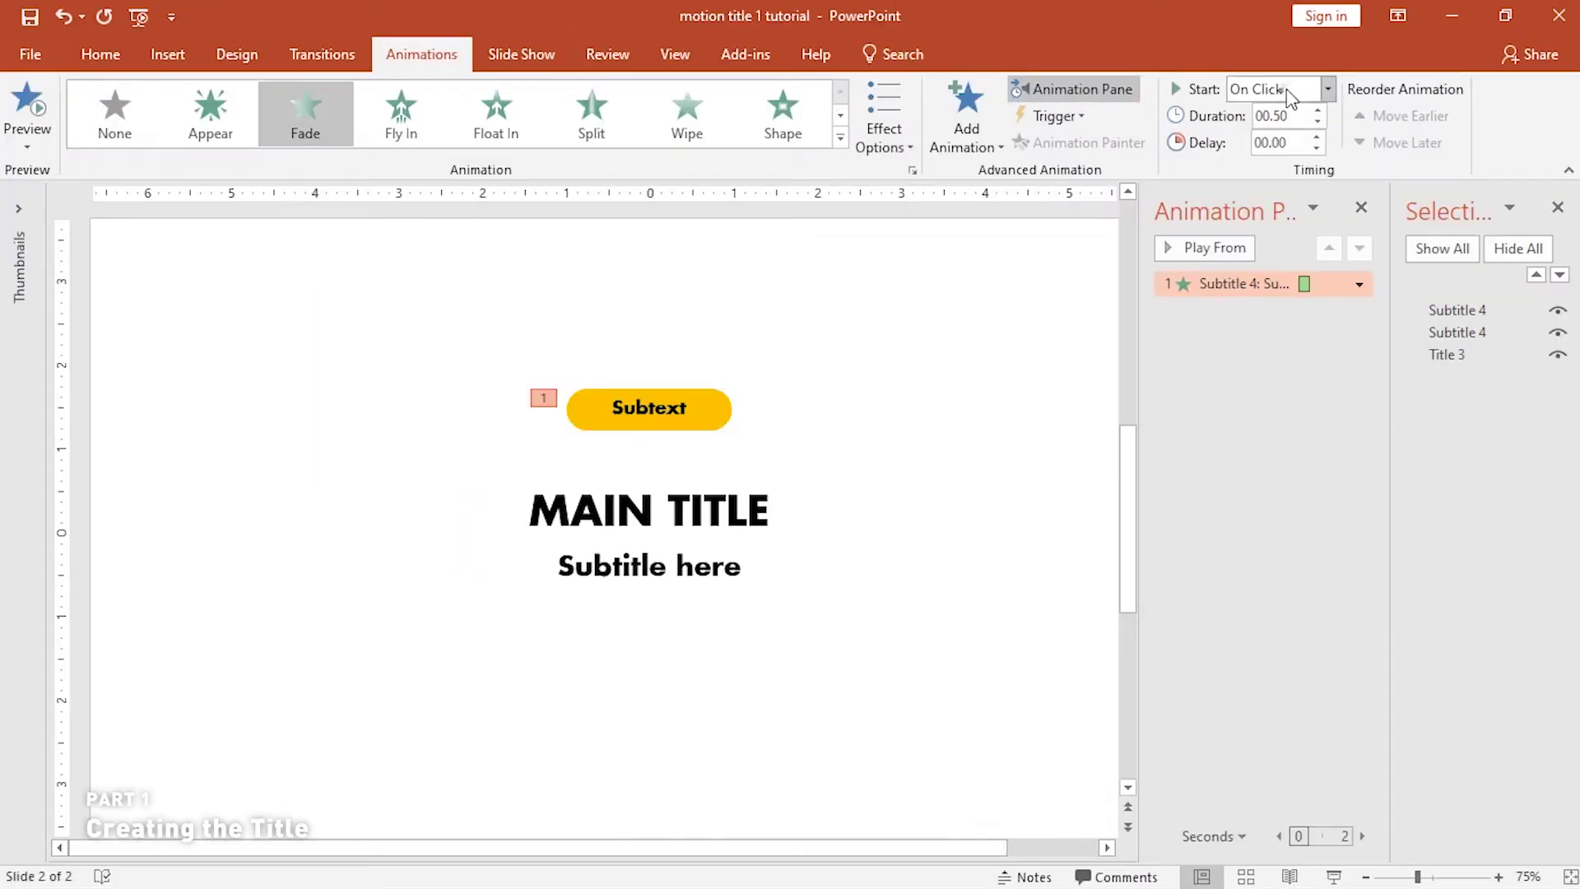
pyautogui.click(1287, 92)
pyautogui.click(1285, 138)
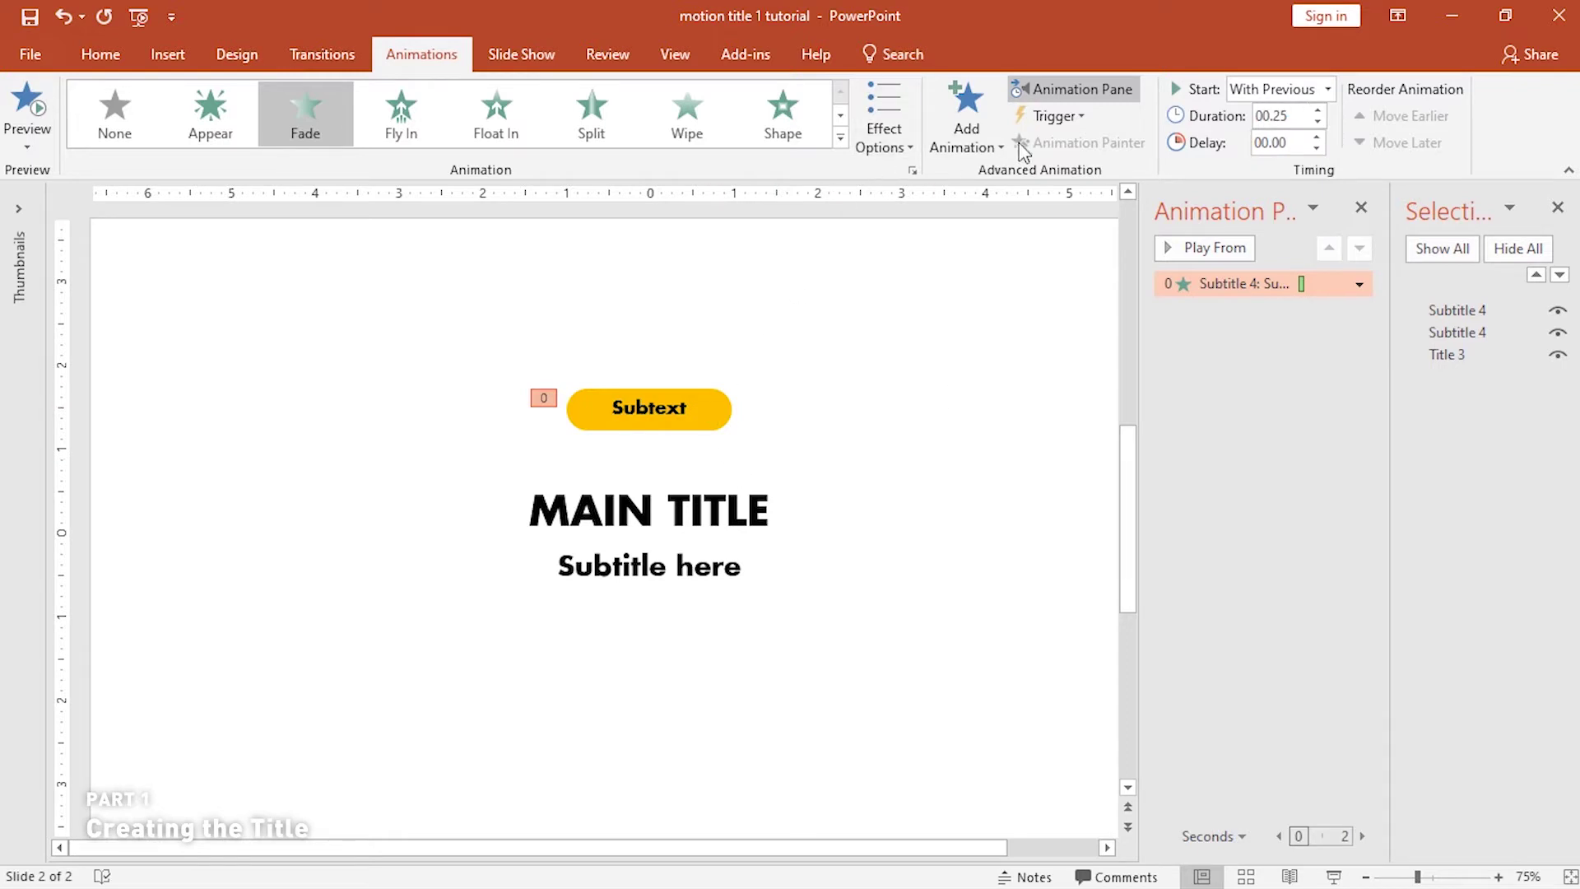
# - Add a Lines motion path to the Subtext pill with direction Up and a duration of 1.50 seconds
pyautogui.click(973, 136)
pyautogui.scroll(-5, 989, 680)
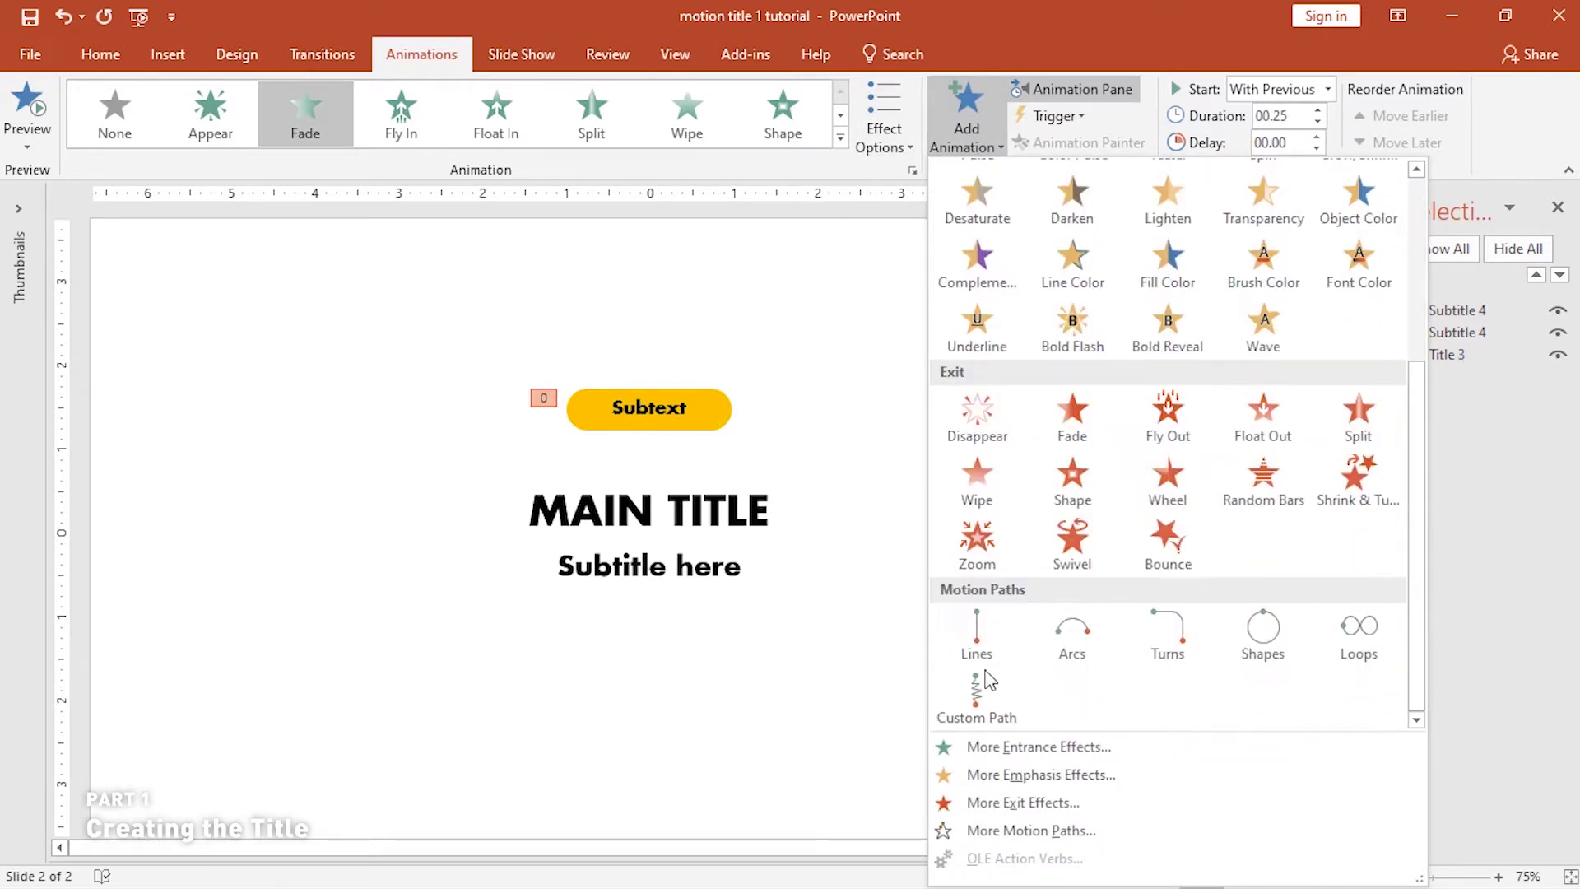
pyautogui.click(979, 643)
pyautogui.click(887, 132)
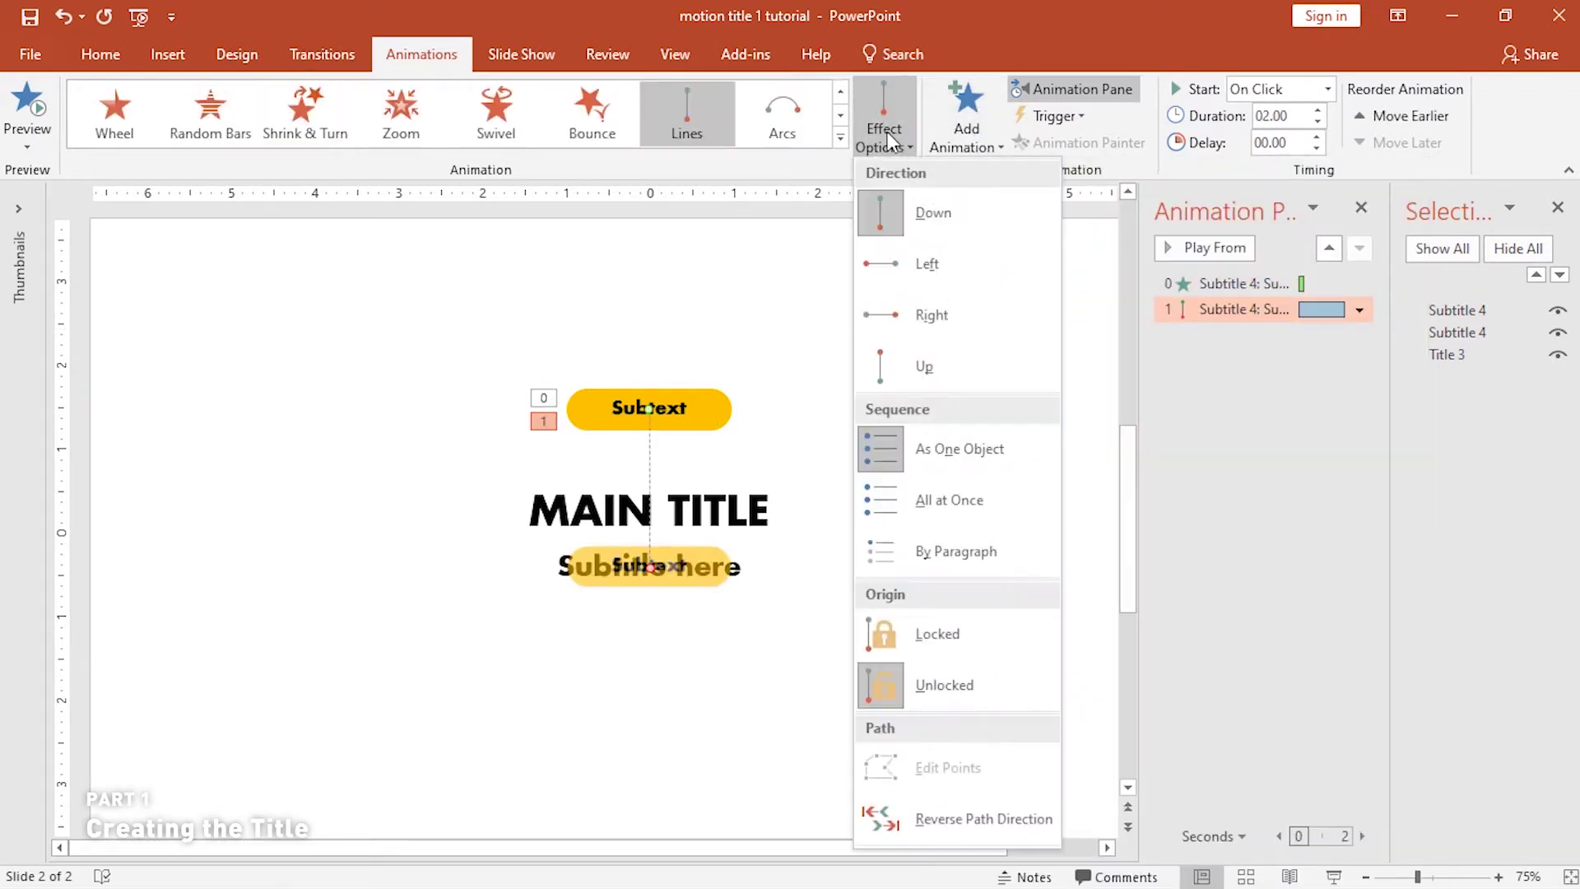
pyautogui.click(958, 359)
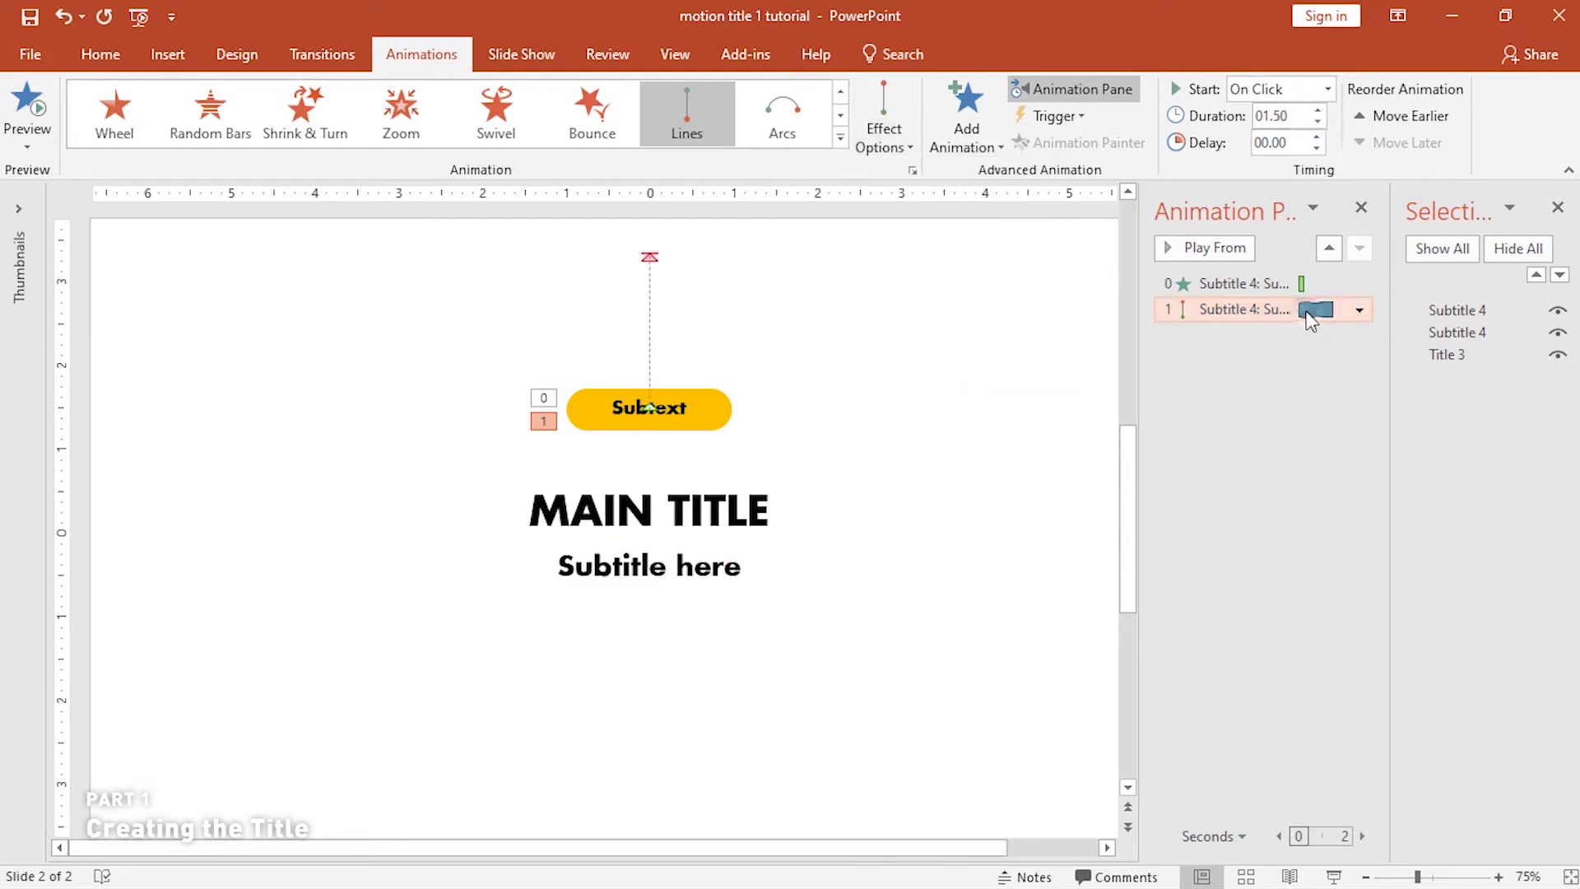
# - Set the Subtext motion path's smooth start to 0 sec and smooth end to 1.5 sec
pyautogui.doubleClick(1158, 320)
pyautogui.click(227, 294)
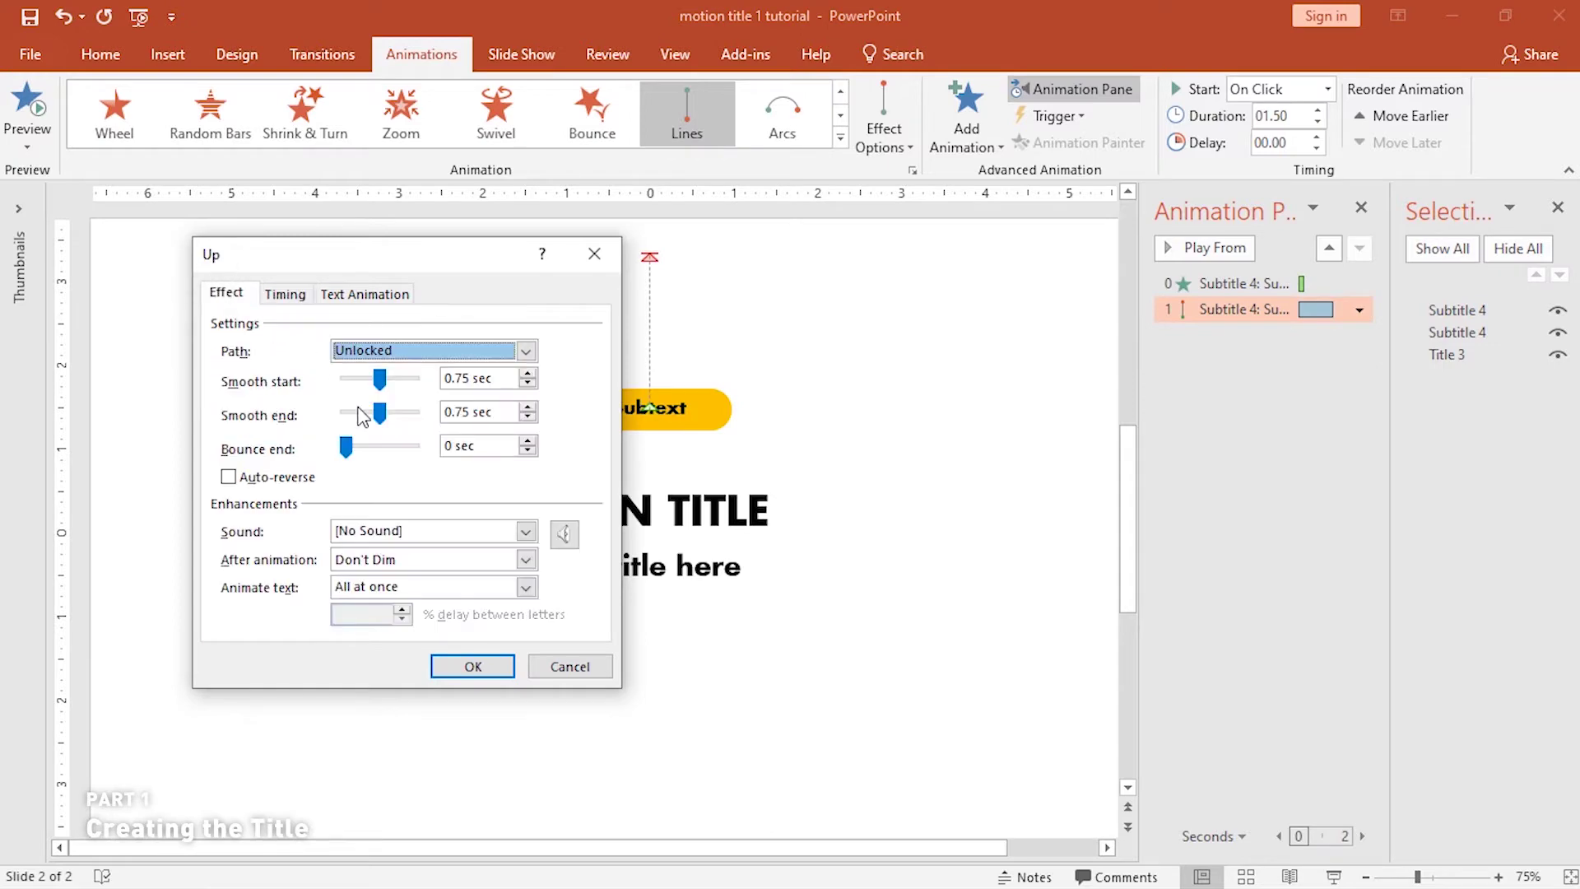
pyautogui.moveTo(377, 417); pyautogui.dragTo(452, 438)
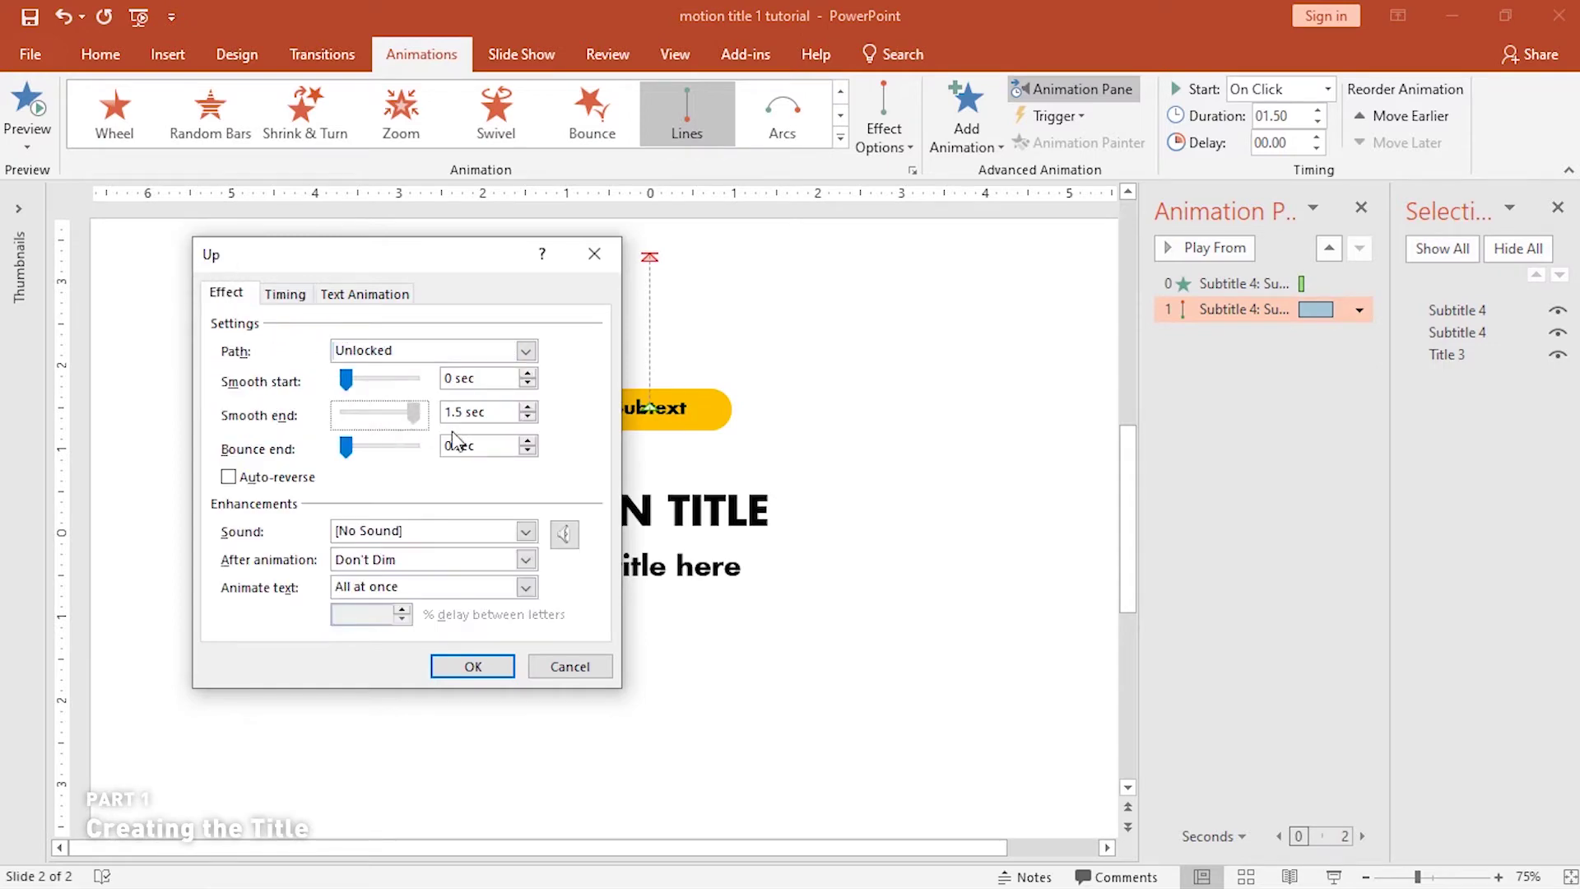
pyautogui.click(472, 666)
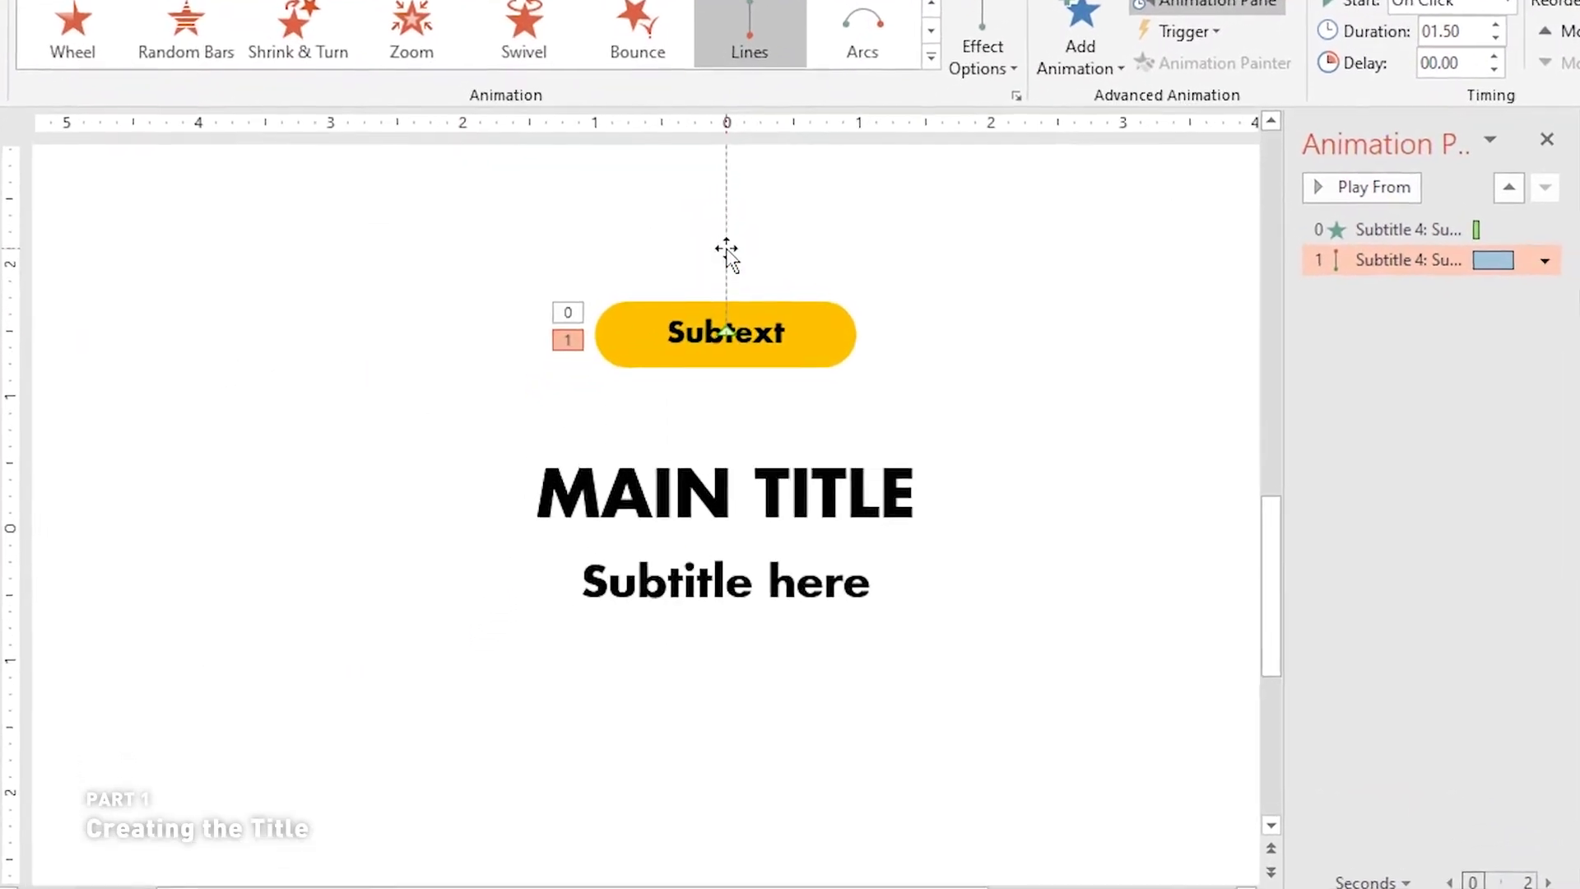
# - Move the Subtext motion path's start point below the subtitle and its end point onto the pill's original position
pyautogui.click(702, 276)
pyautogui.scroll(2, 738, 278)
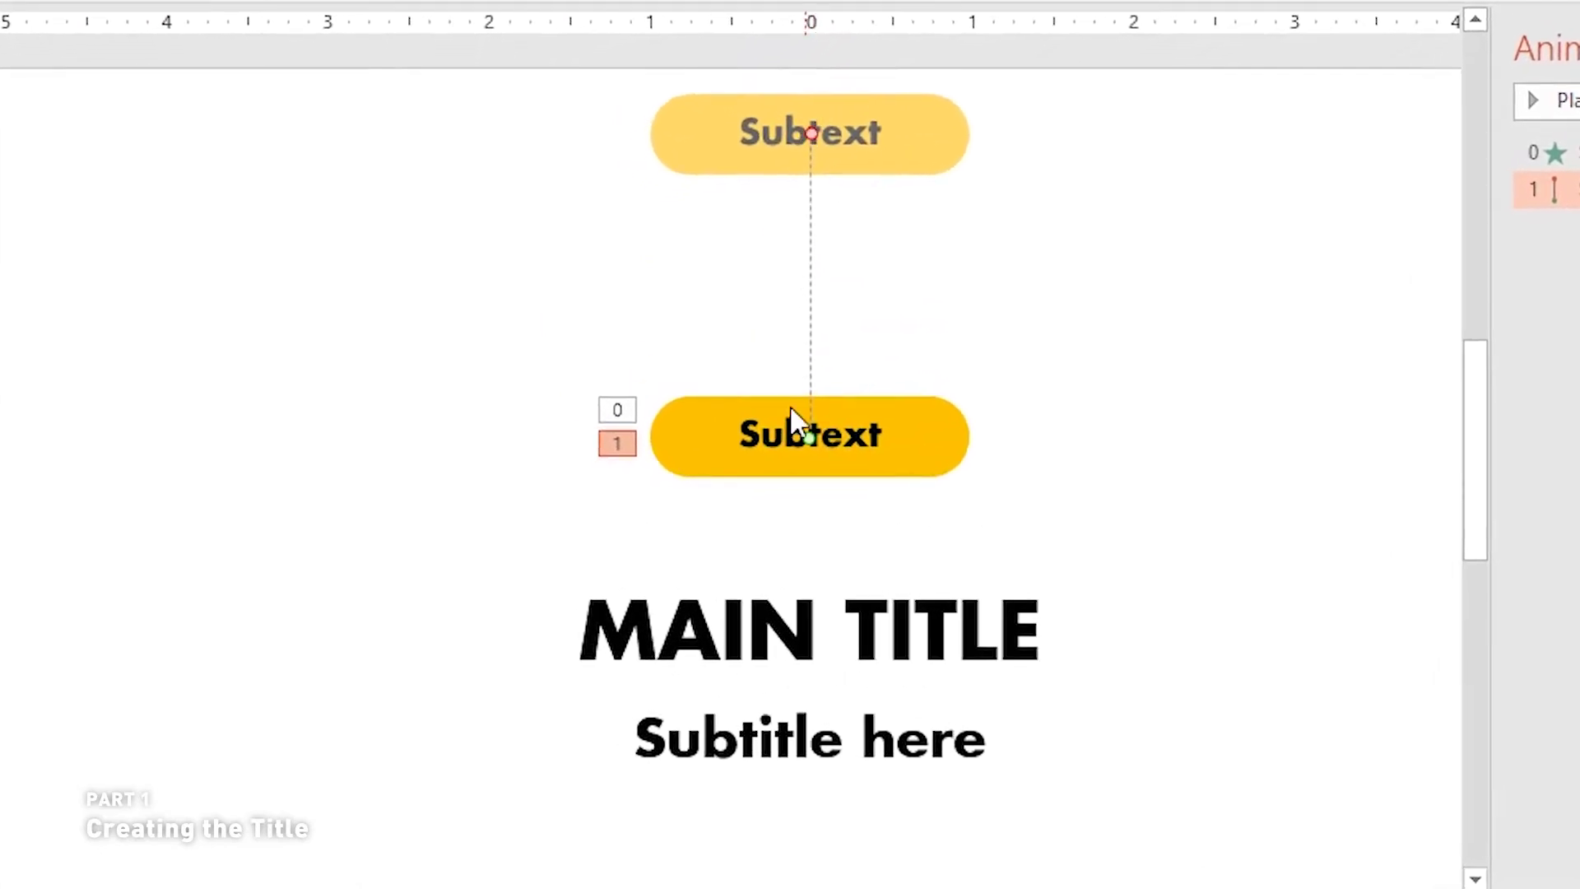
pyautogui.moveTo(811, 436); pyautogui.dragTo(797, 813)
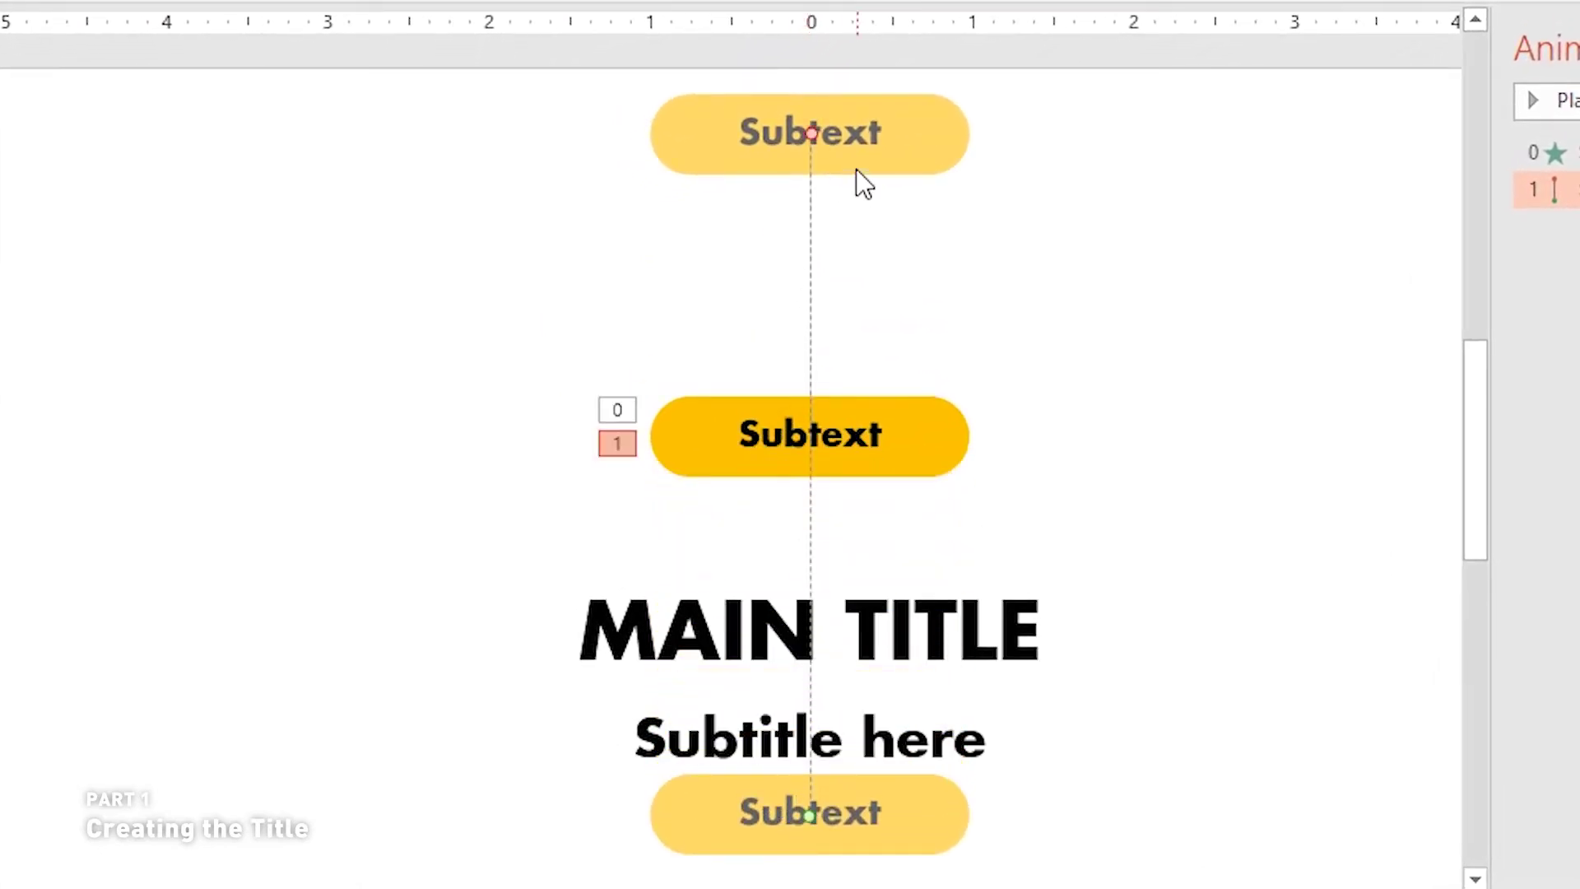
pyautogui.moveTo(810, 131); pyautogui.dragTo(795, 433)
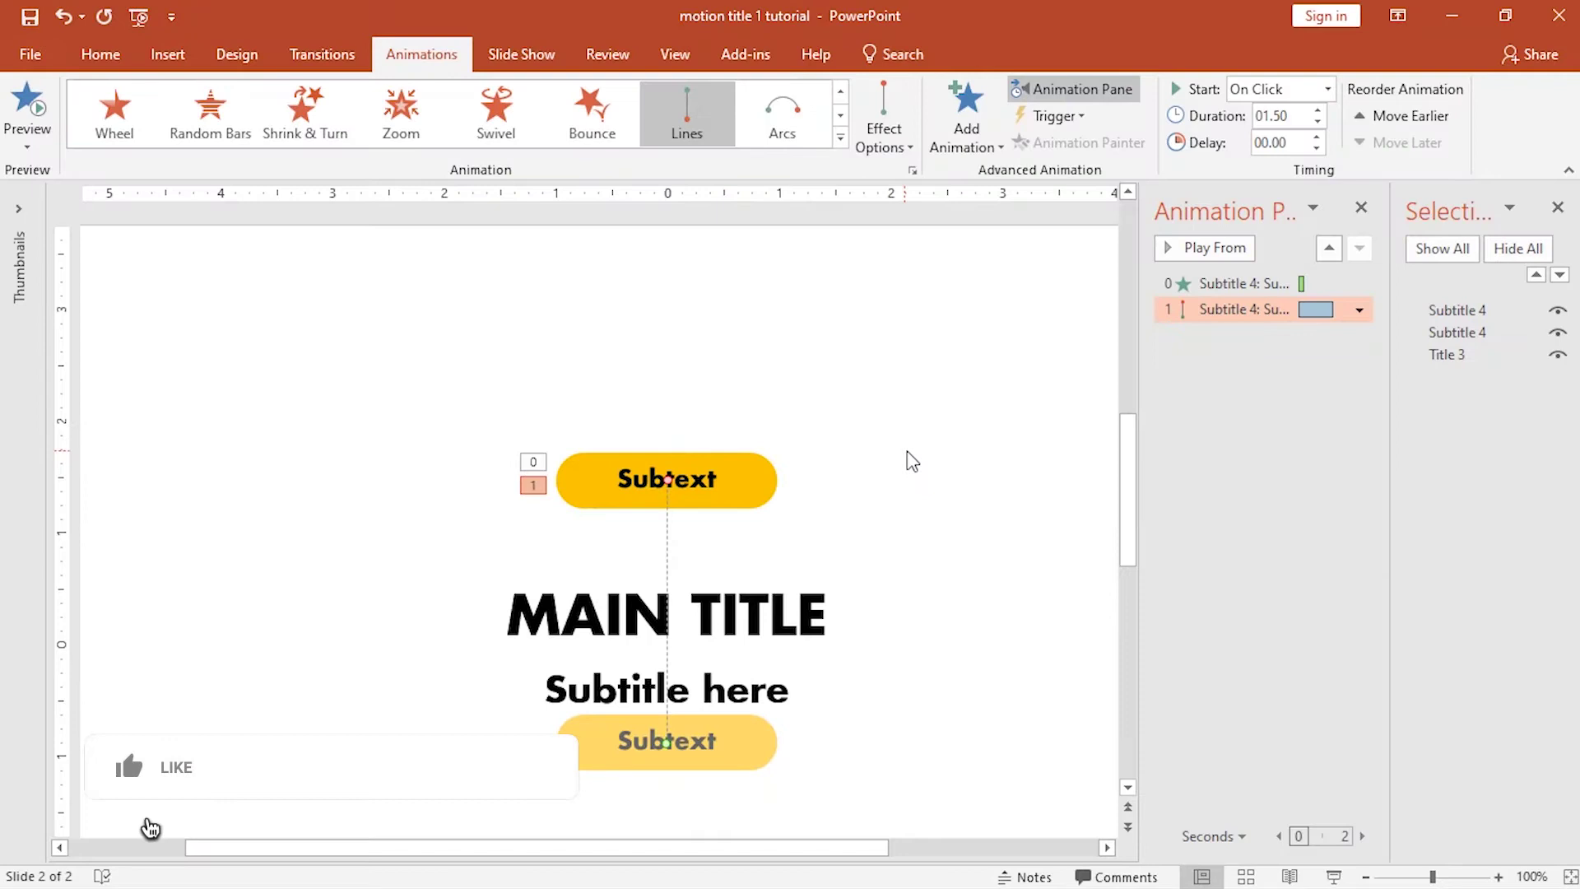
# - Set the Subtext pill's motion path animation to start With Previous
pyautogui.click(908, 451)
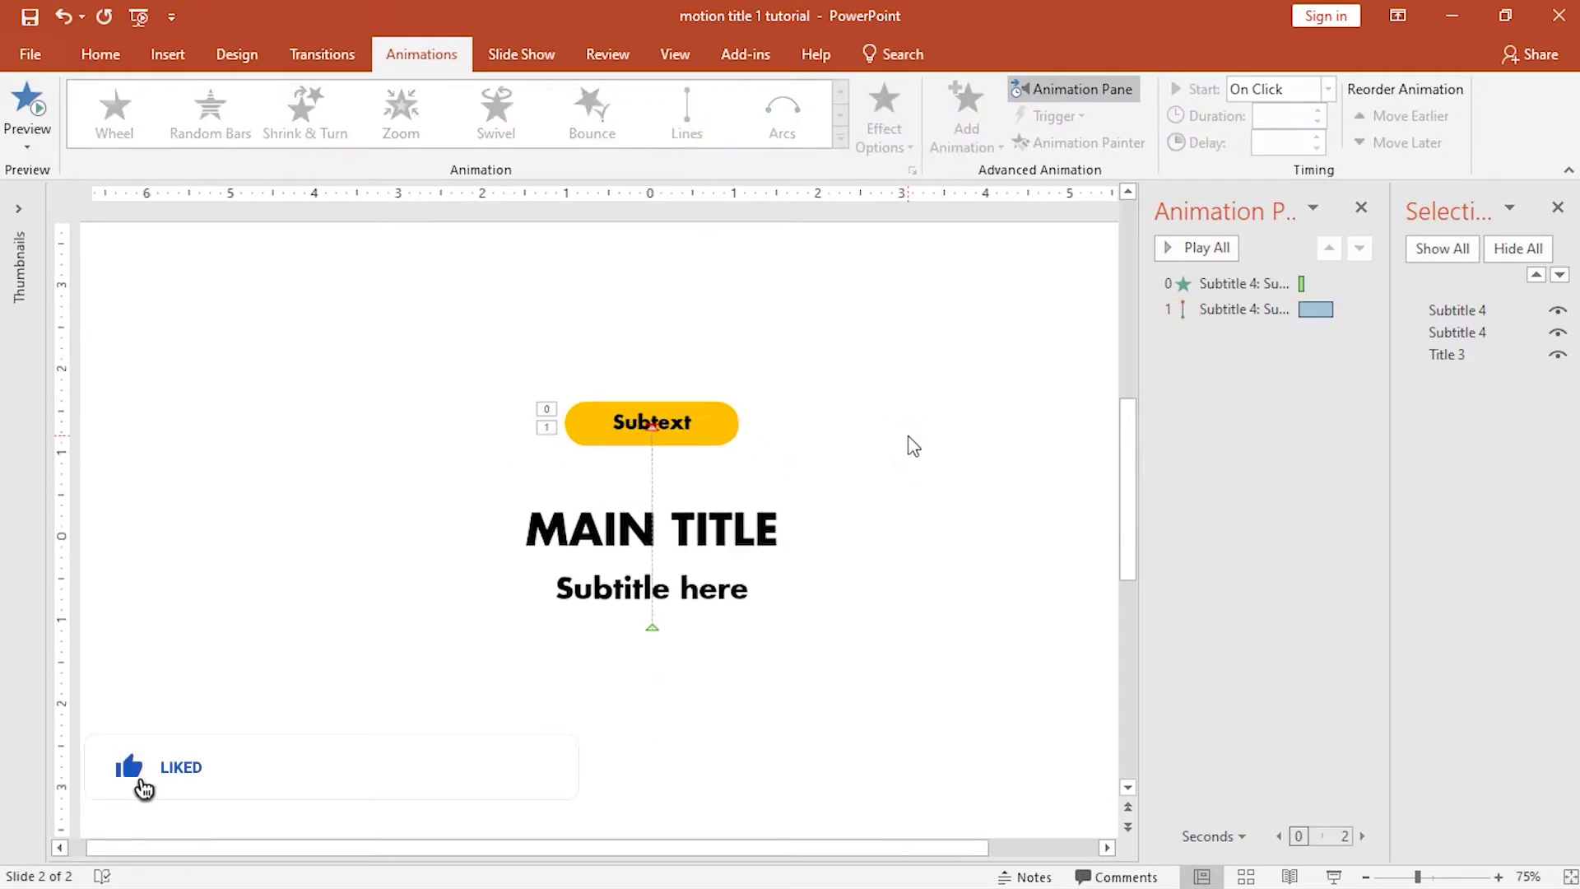
pyautogui.scroll(-3, 909, 444)
pyautogui.click(1221, 306)
pyautogui.click(1285, 92)
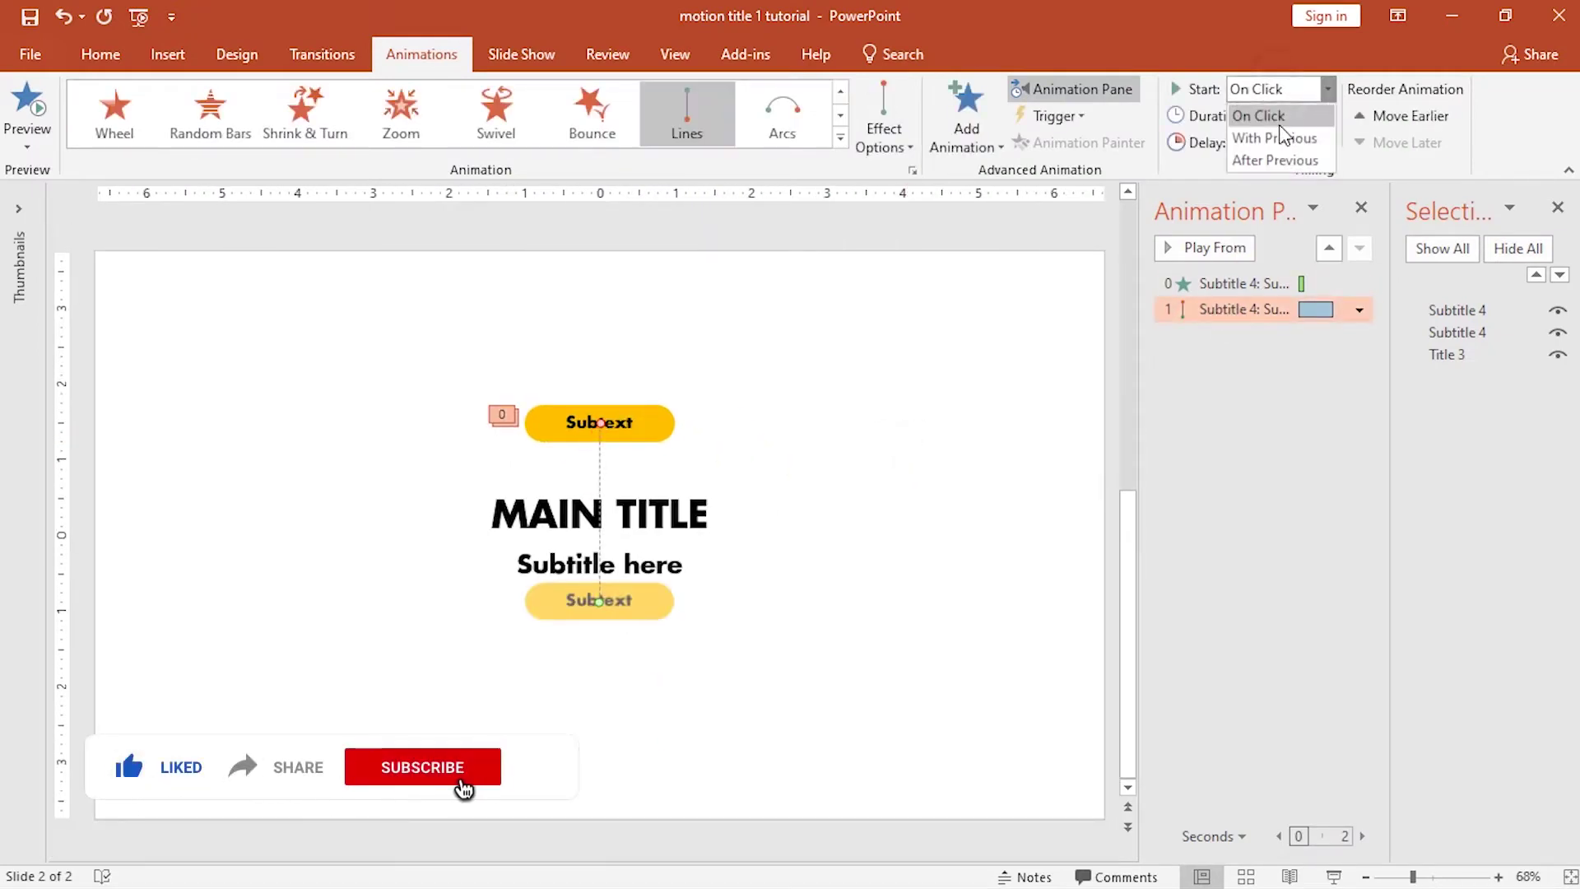
pyautogui.click(1249, 138)
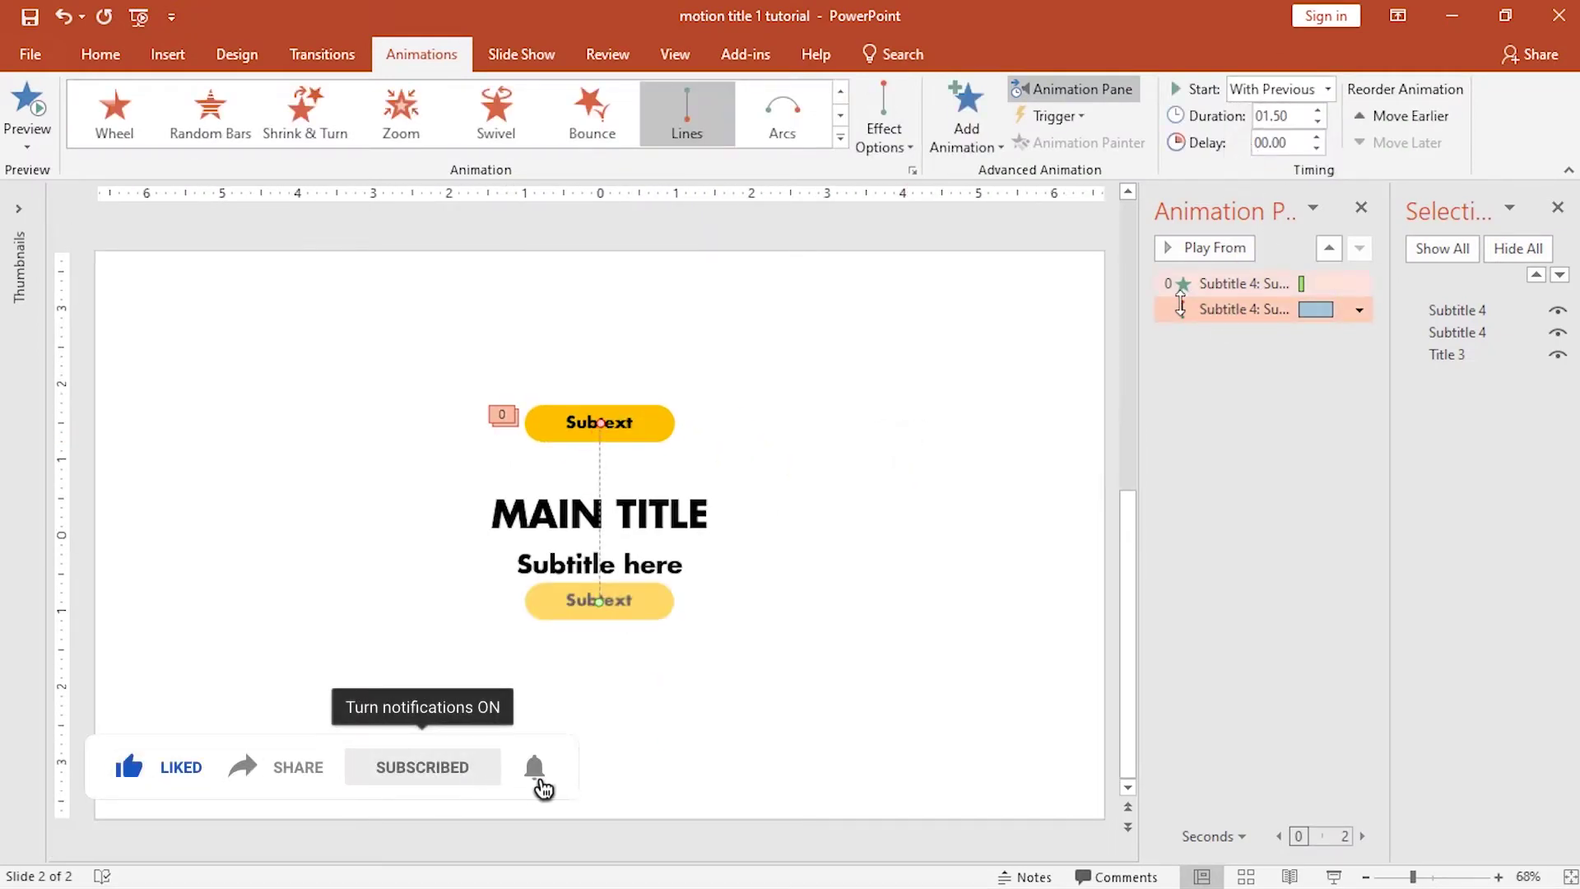
# - Add a Grow/Shrink emphasis to the Subtext pill, starting With Previous with a duration of 0.75 seconds
pyautogui.click(968, 130)
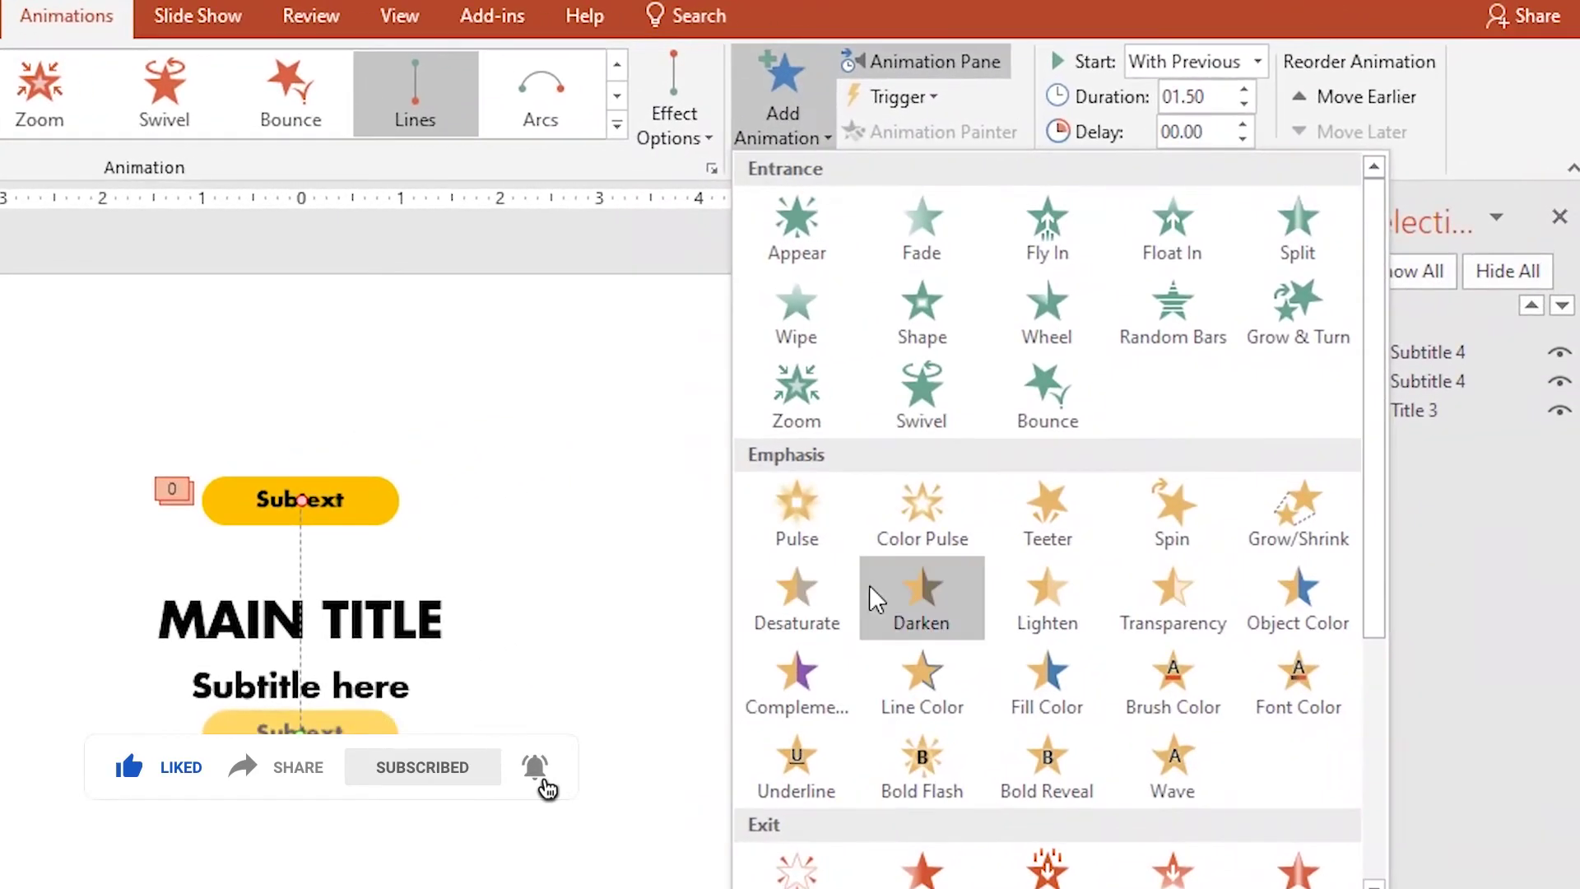
pyautogui.click(1230, 504)
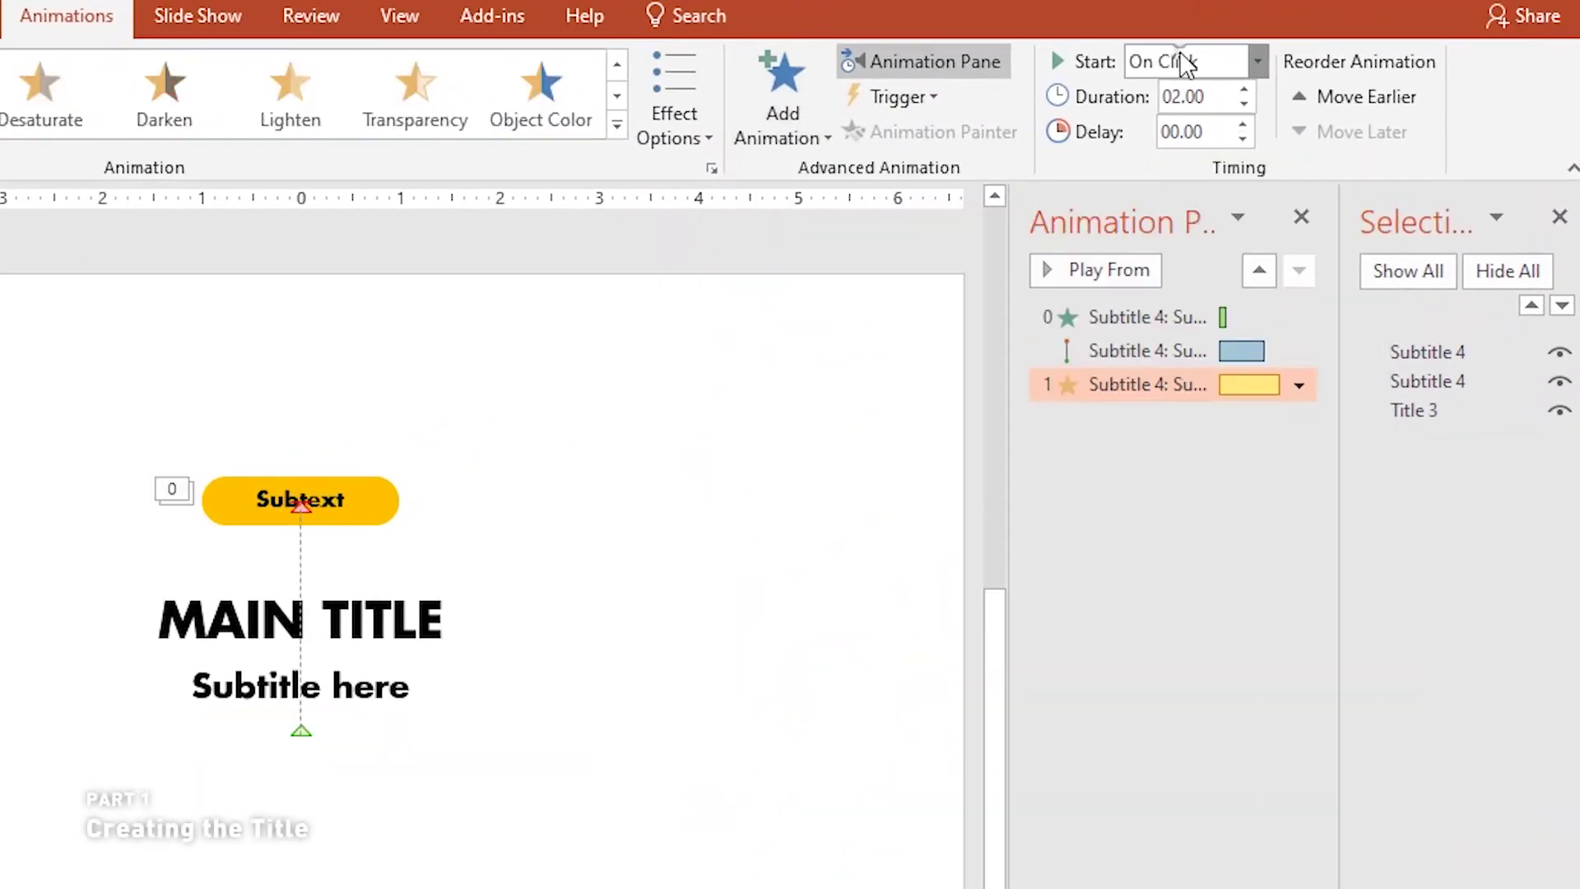
pyautogui.click(1156, 60)
pyautogui.click(1169, 124)
pyautogui.click(1210, 99)
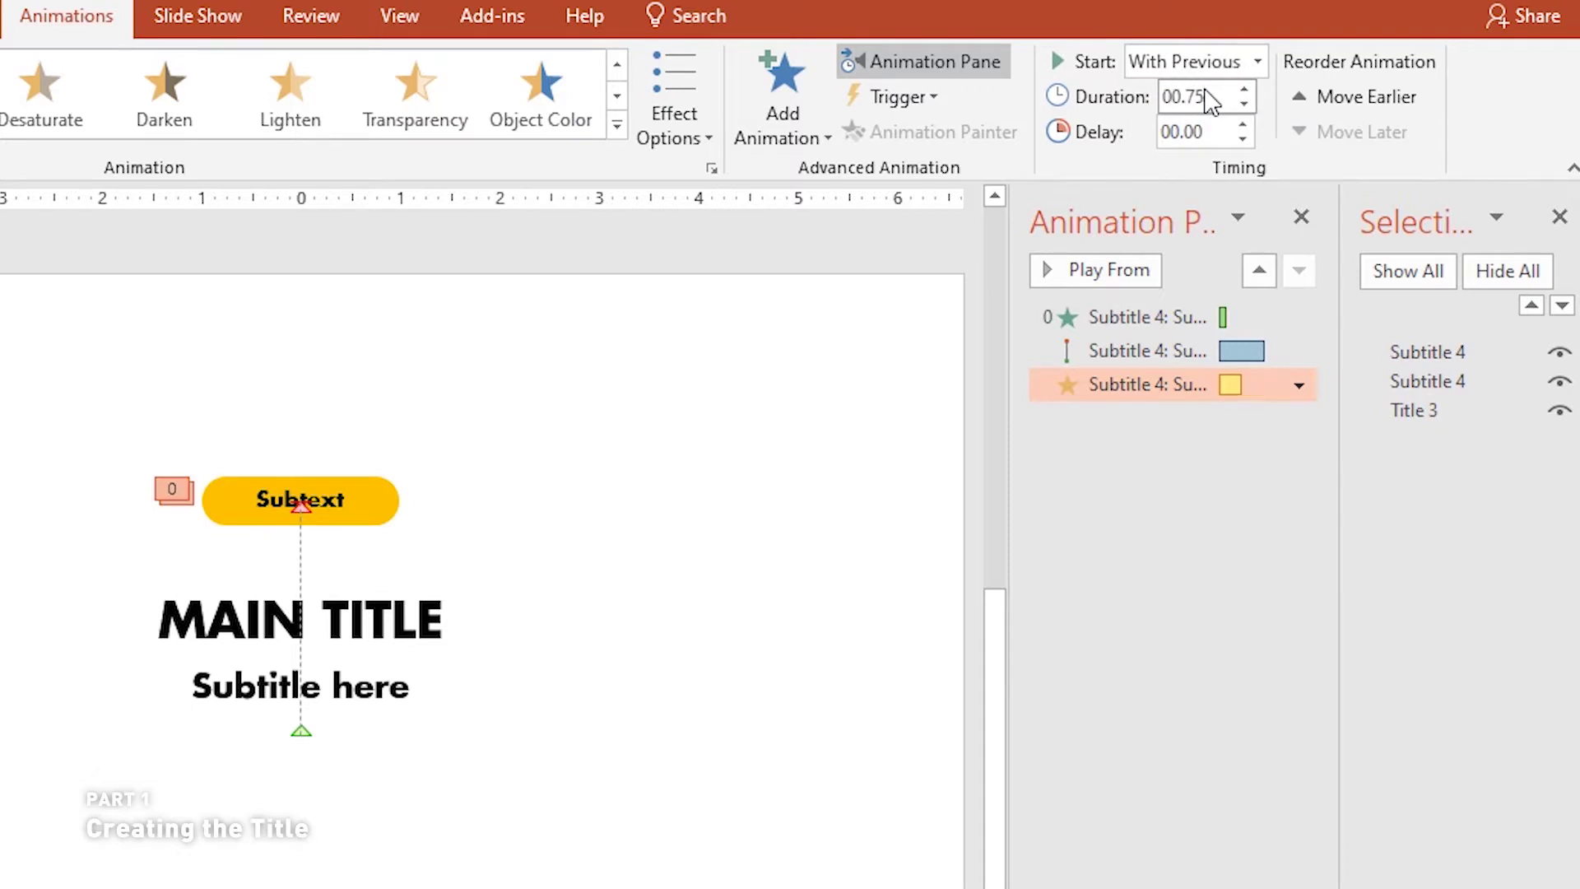
# - Set the pill's Grow/Shrink effect to a custom size of 130% with a smooth end of 0.75 sec
pyautogui.doubleClick(1242, 383)
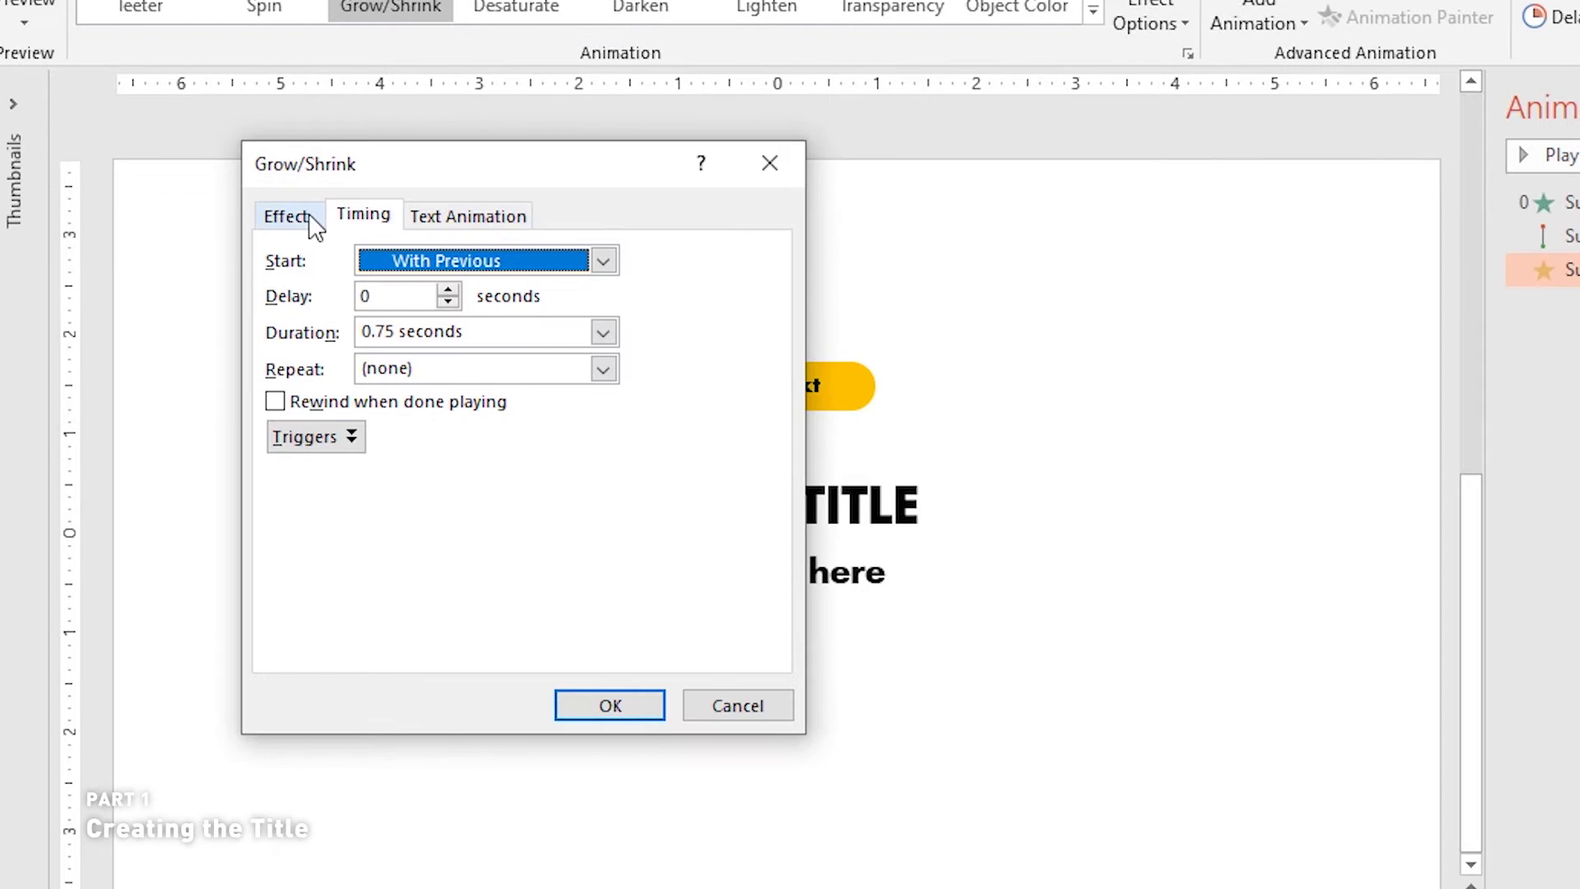
pyautogui.click(311, 221)
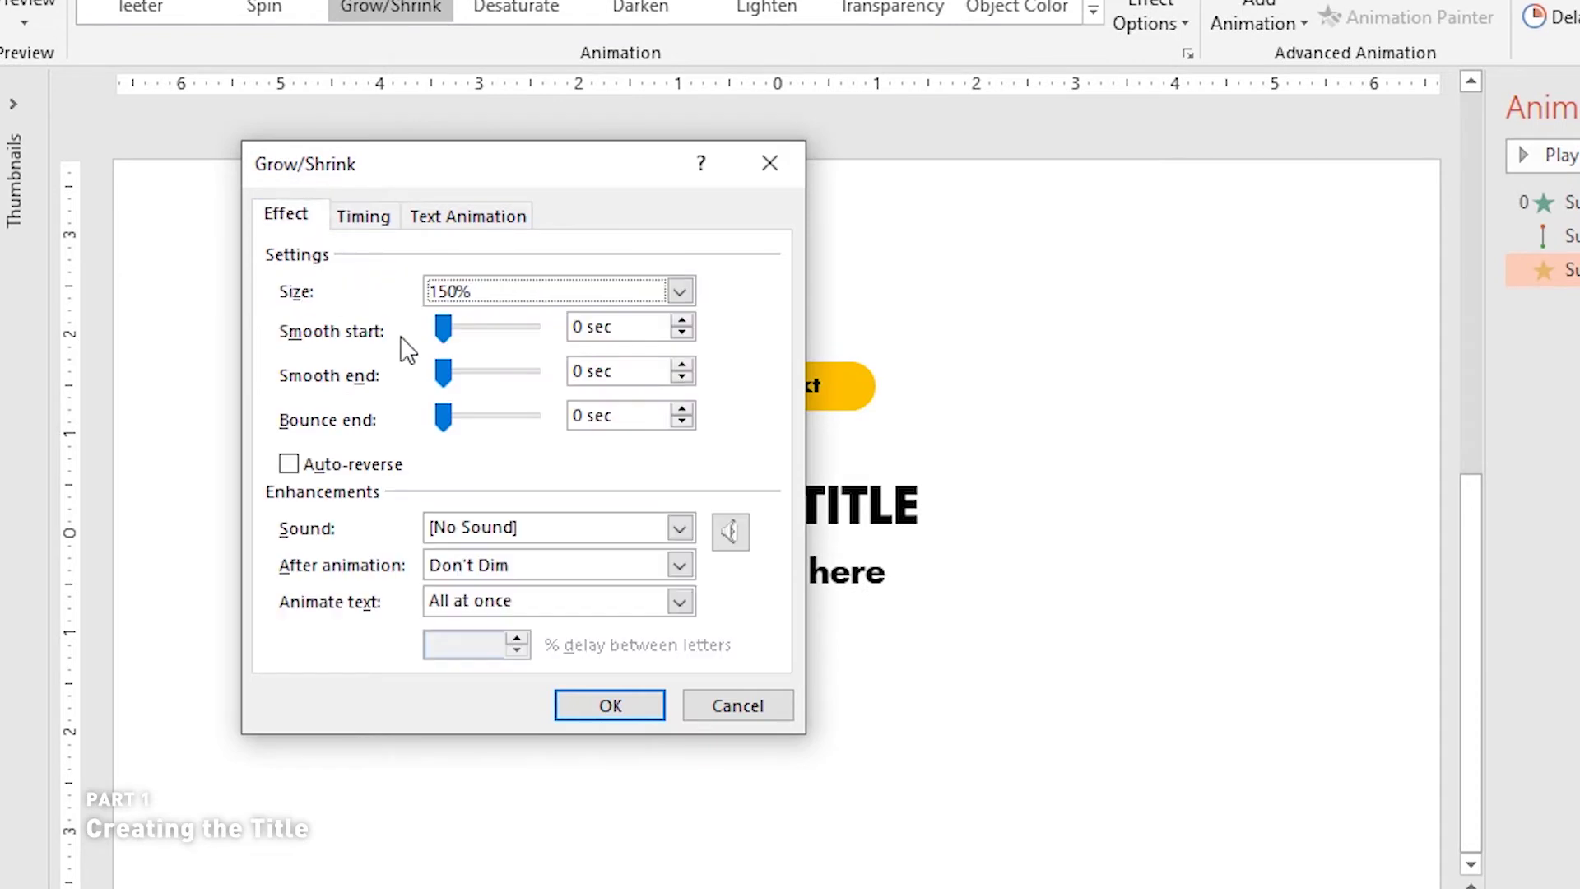
pyautogui.moveTo(440, 382); pyautogui.dragTo(555, 374)
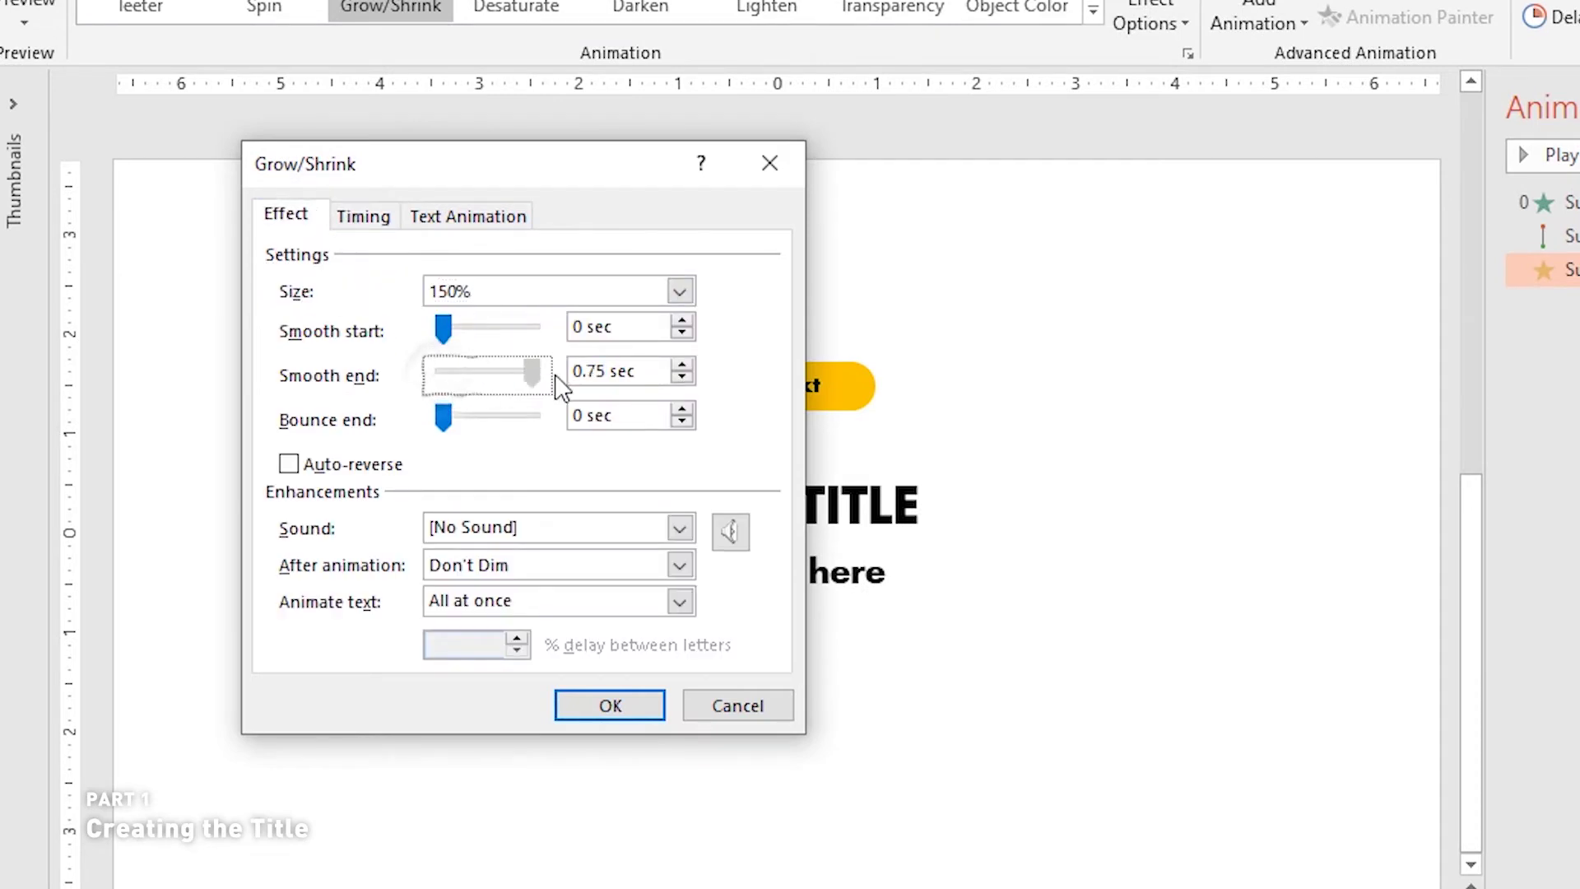
pyautogui.click(557, 301)
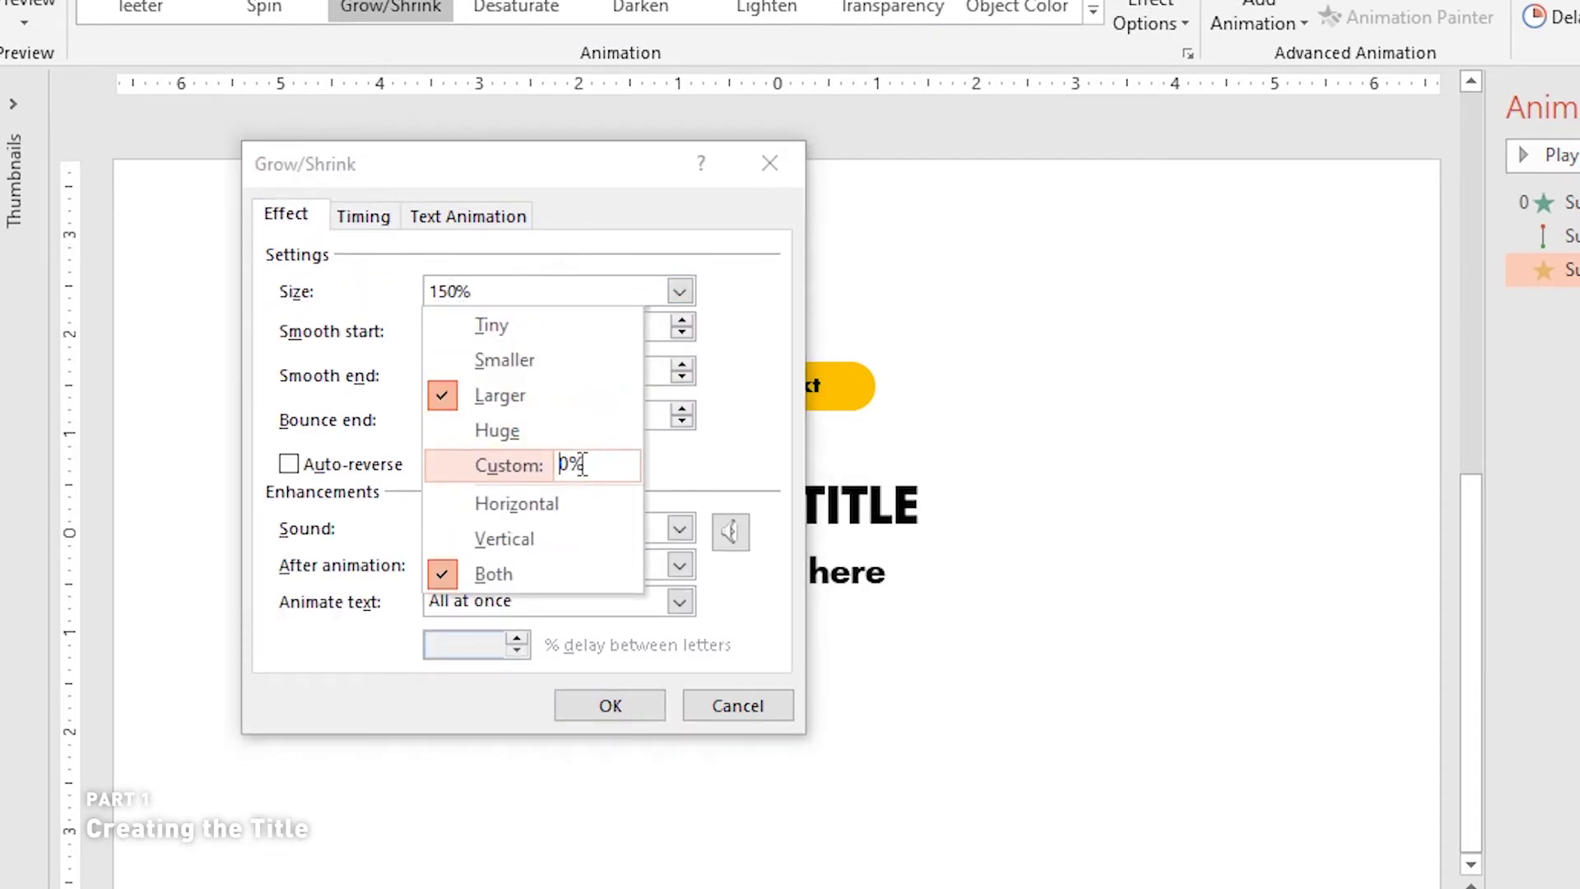
pyautogui.press('Return')
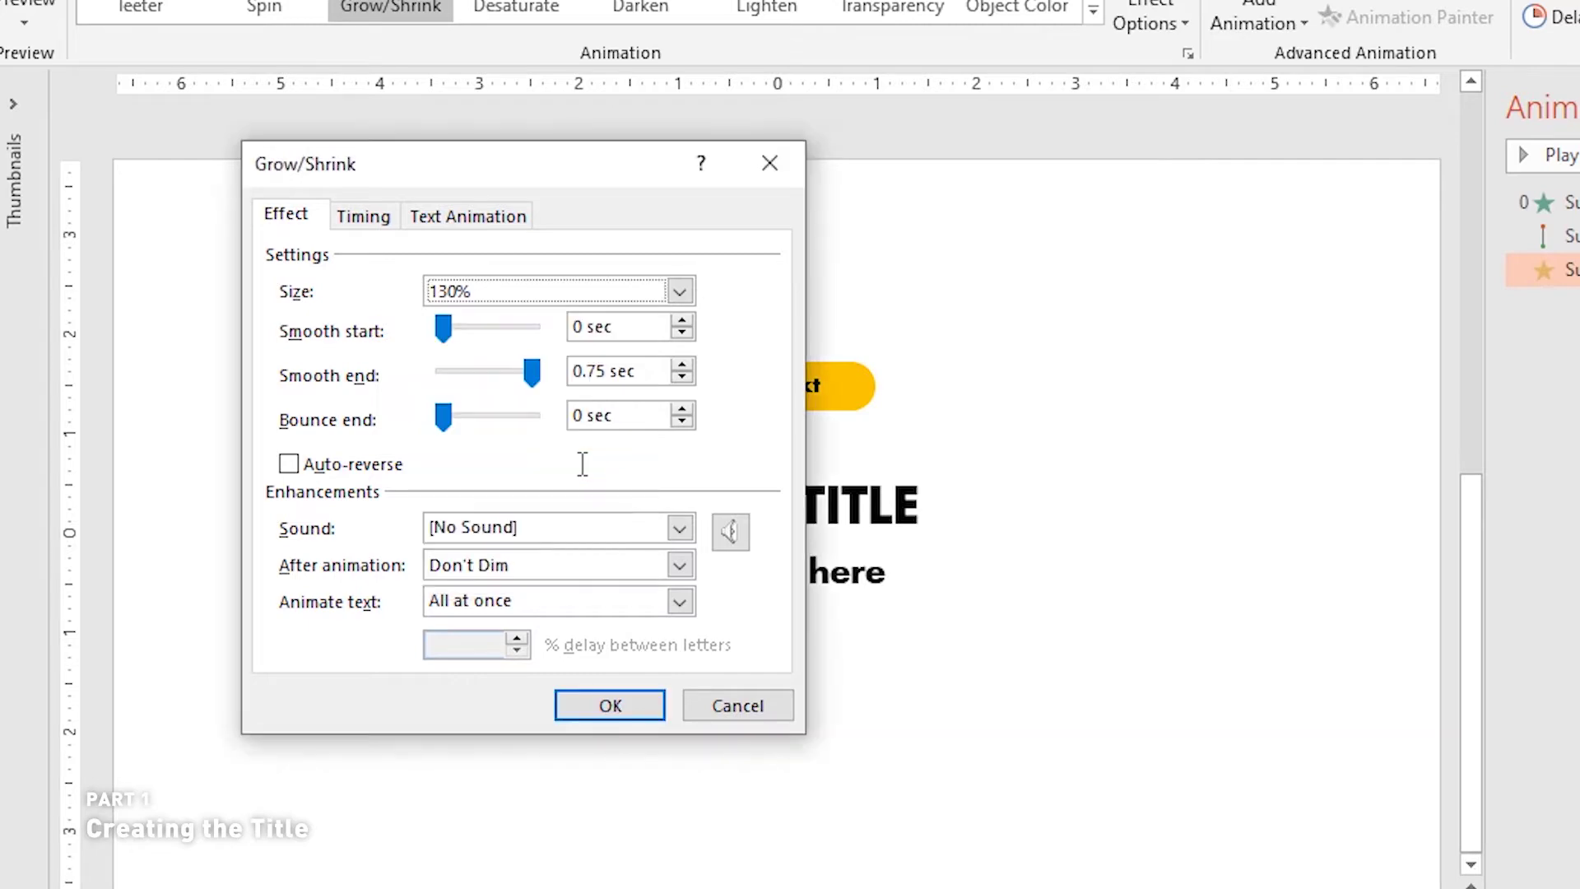
pyautogui.press('Return')
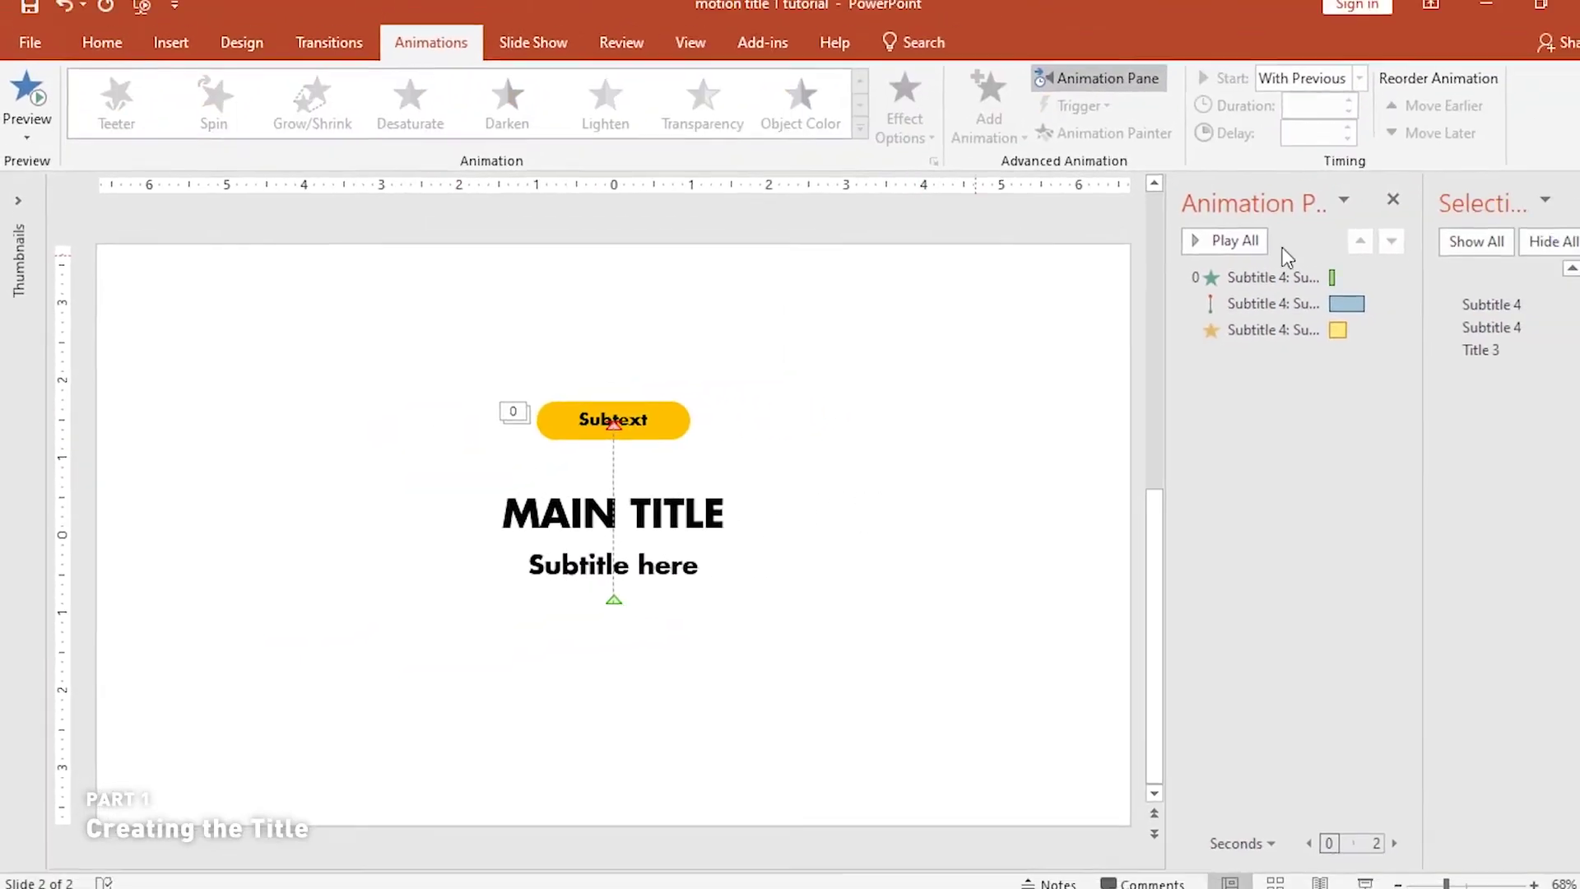
# - Preview the Subtext pill's animations and copy all three onto the main title with Animation Painter
pyautogui.click(1240, 239)
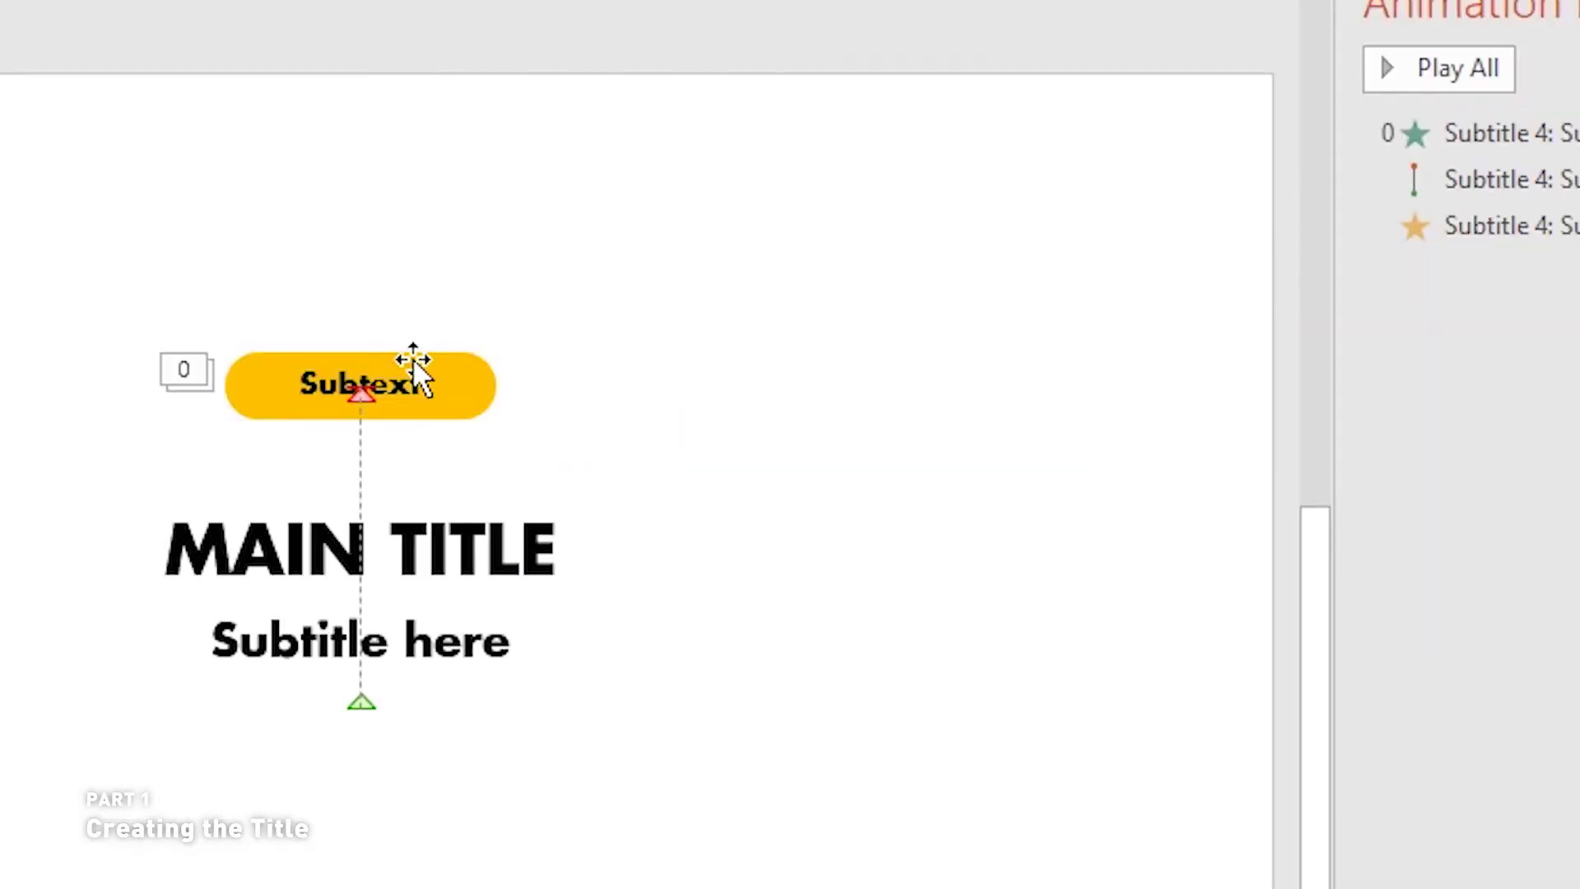
pyautogui.click(414, 366)
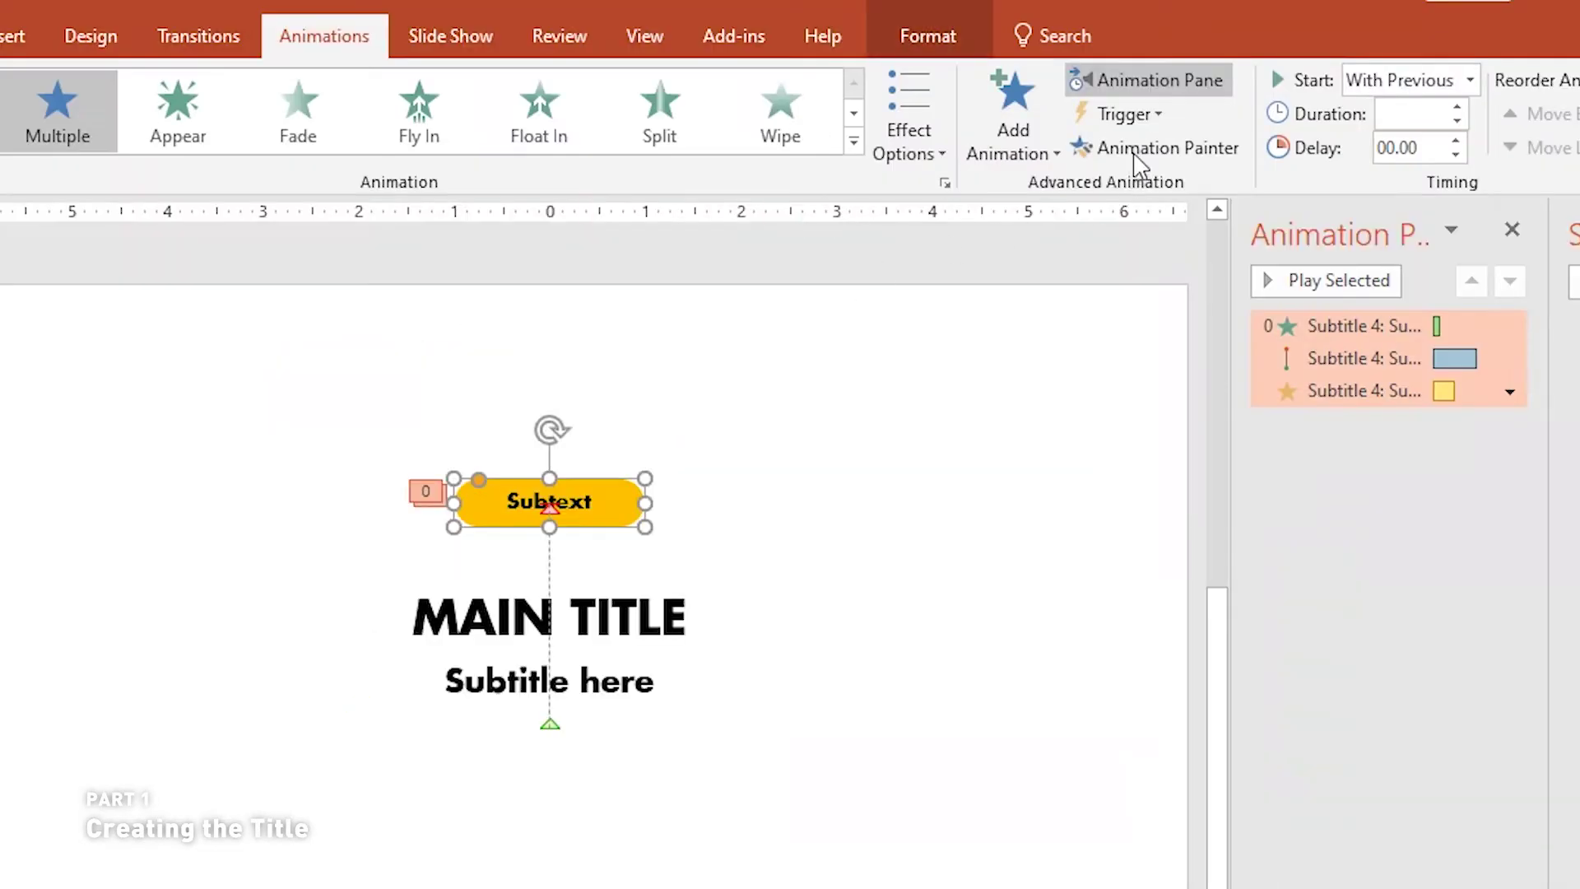
pyautogui.click(1152, 149)
pyautogui.click(661, 613)
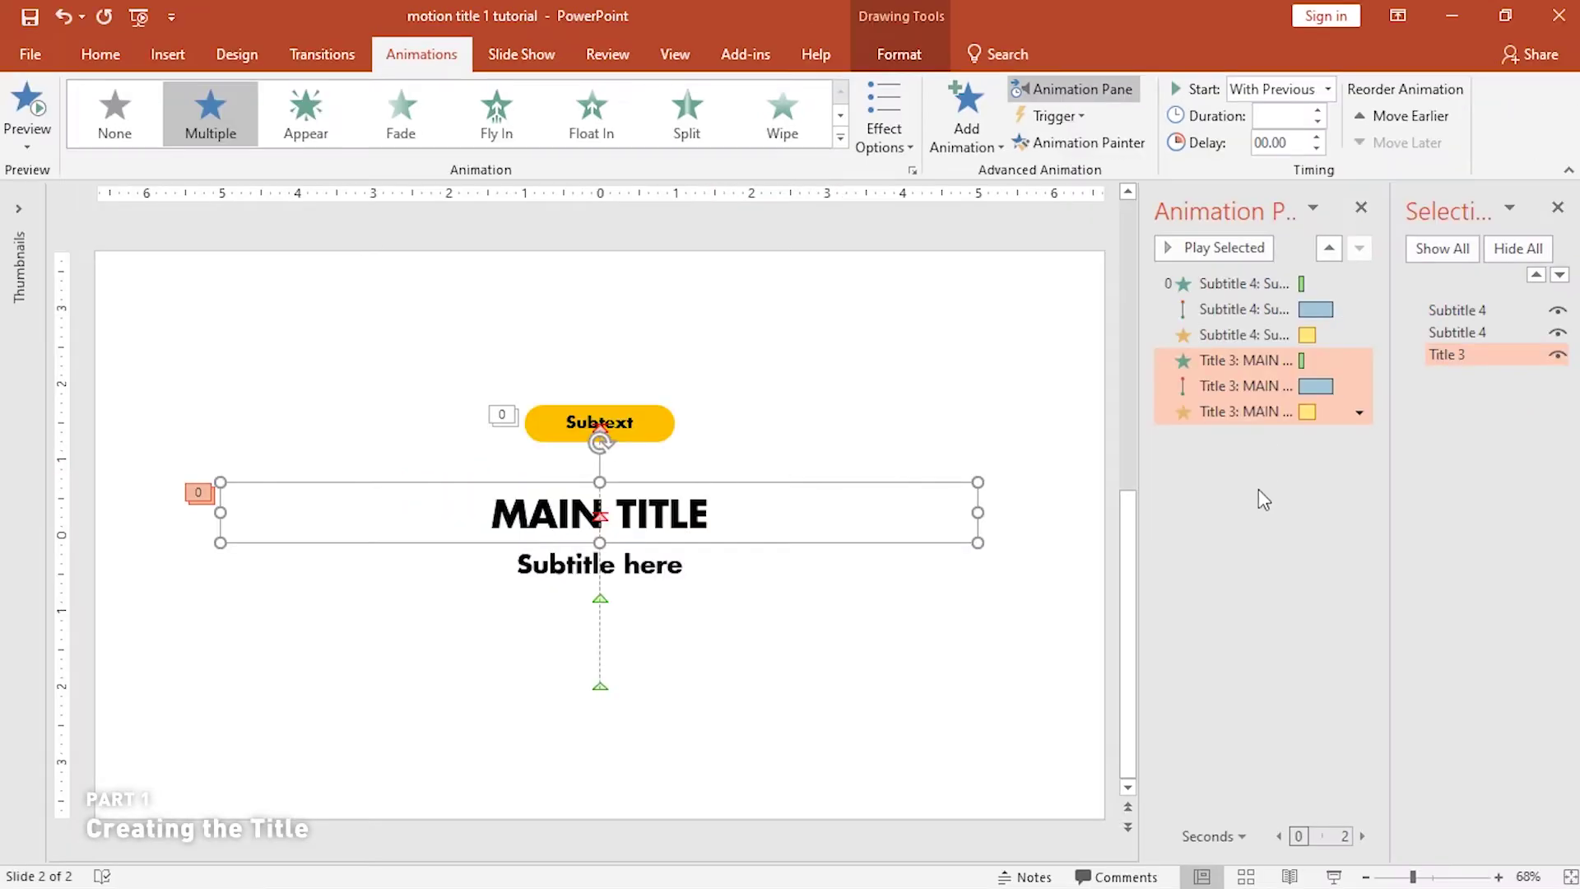
# - Delay all three main title animations by 0.25 seconds
pyautogui.click(1251, 411)
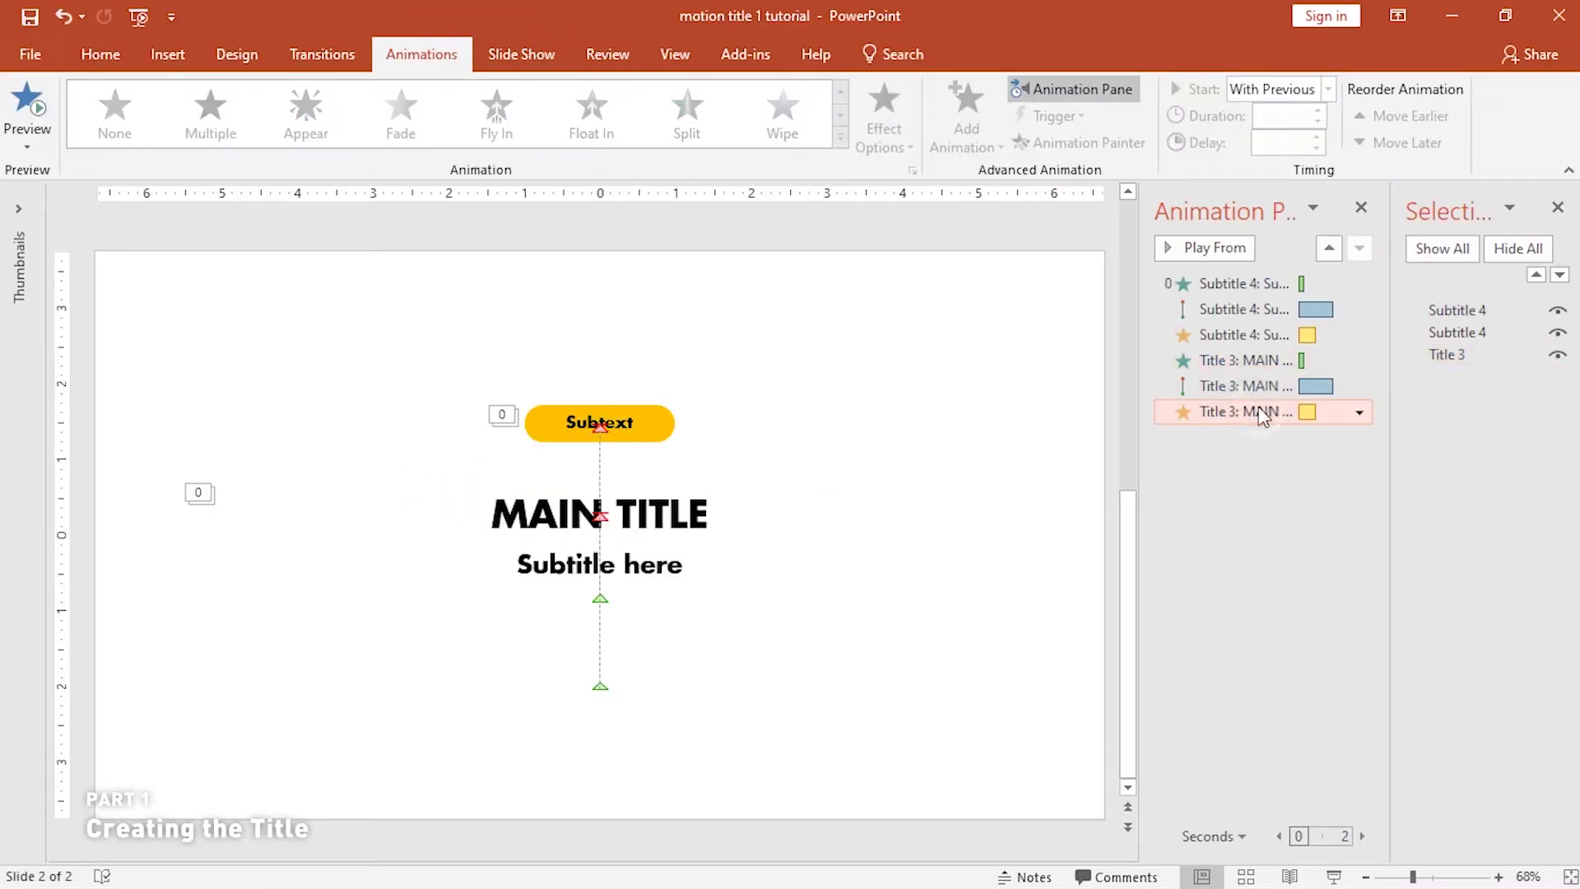
pyautogui.keyDown('shift'); pyautogui.click(1252, 360); pyautogui.keyUp('shift')
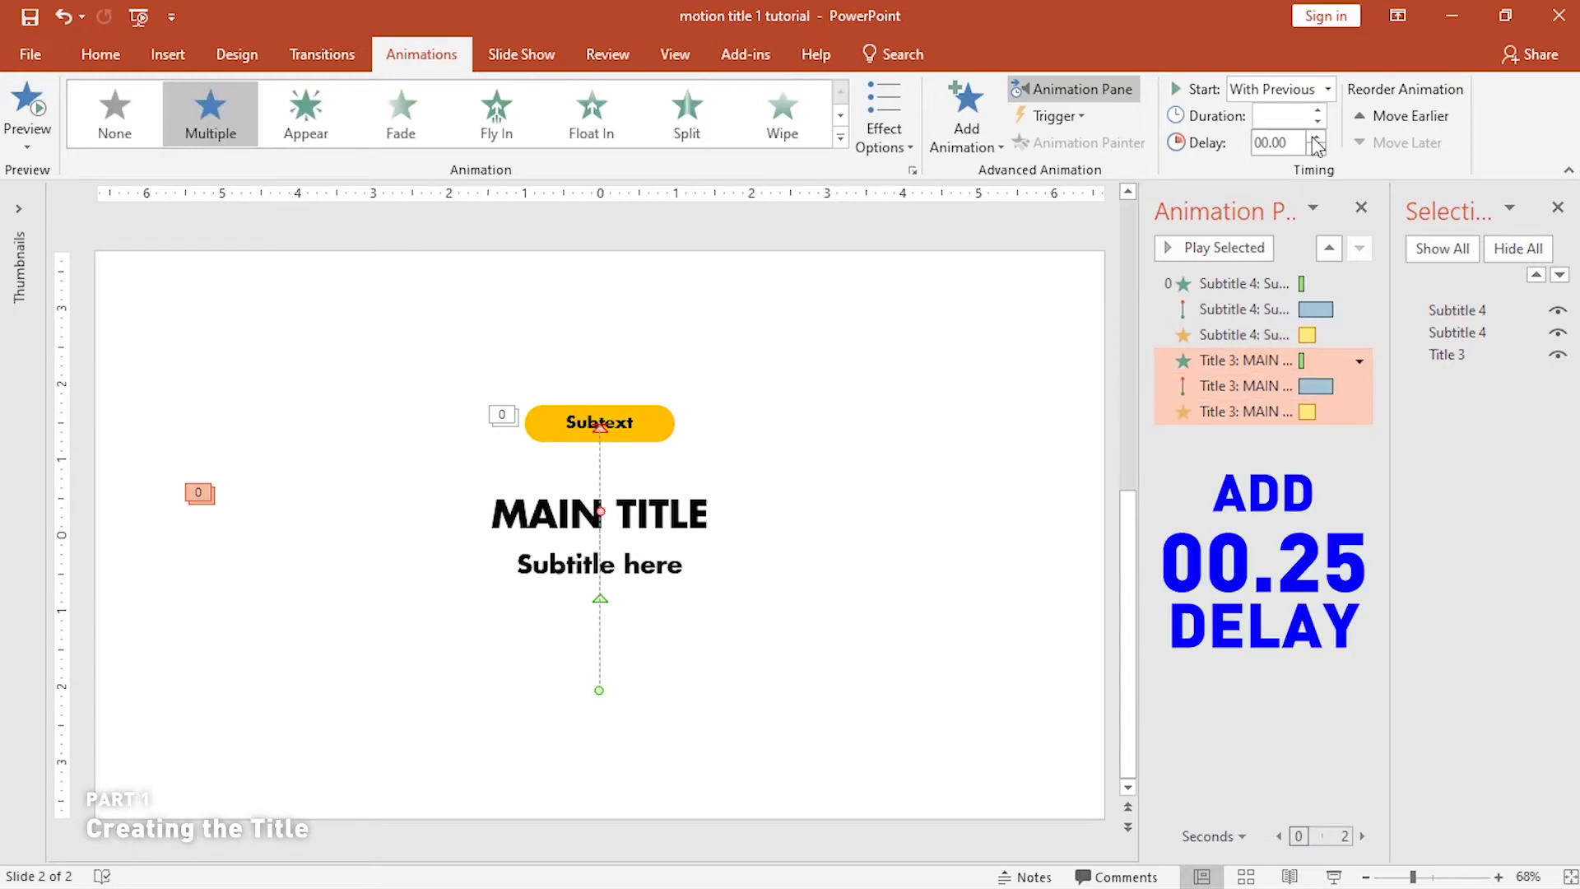
pyautogui.click(1065, 362)
# - Change the custom size of the main title's Grow/Shrink effect in its effect settings
pyautogui.click(1313, 411)
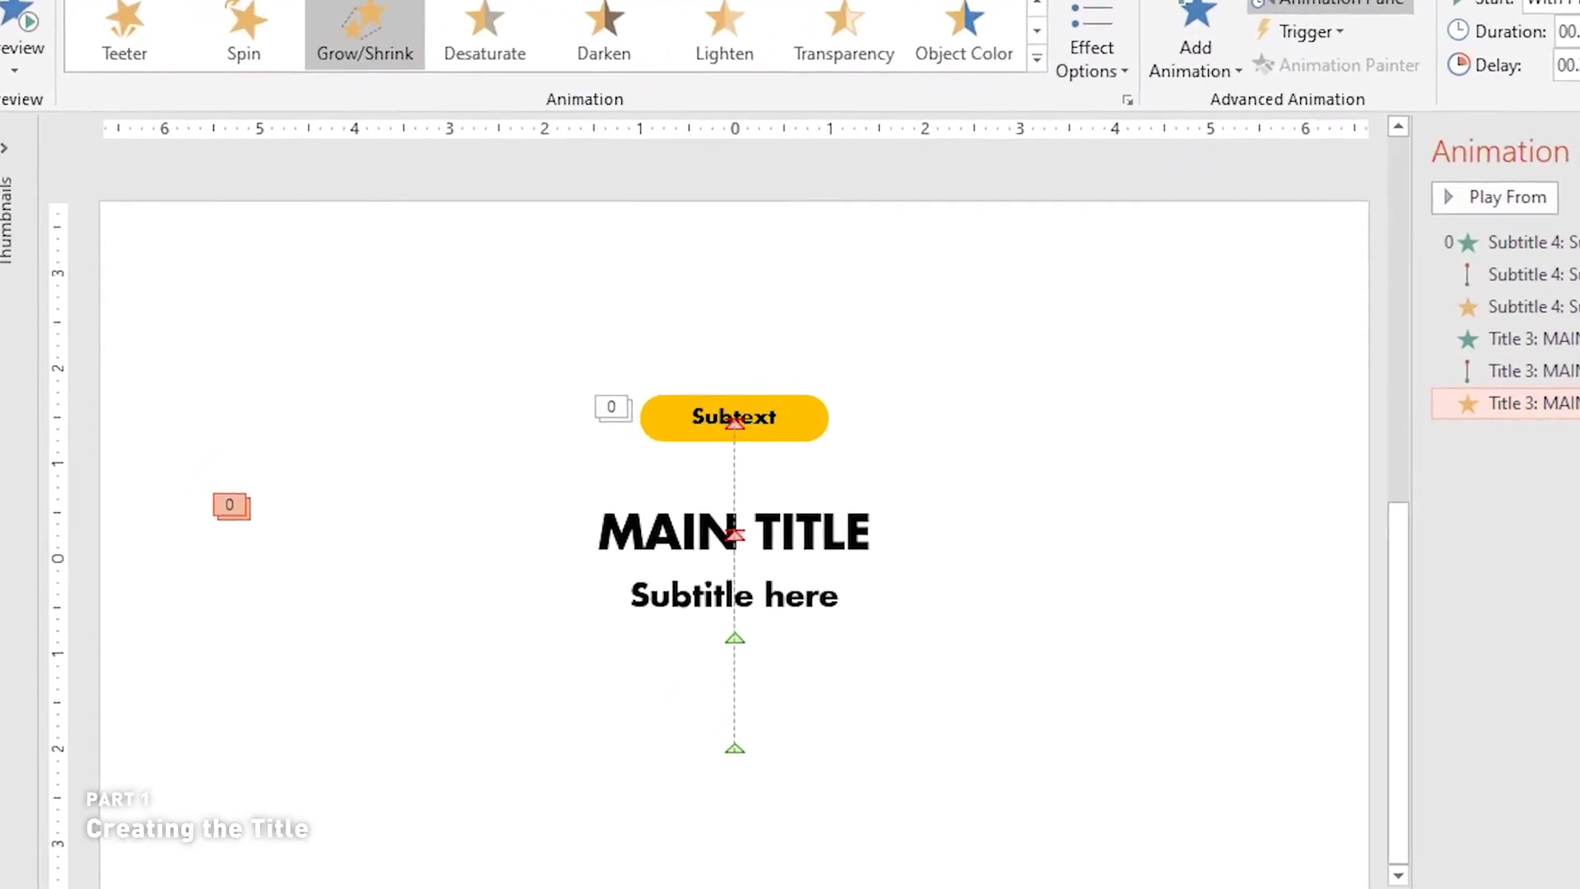
pyautogui.doubleClick(1458, 408)
pyautogui.click(277, 246)
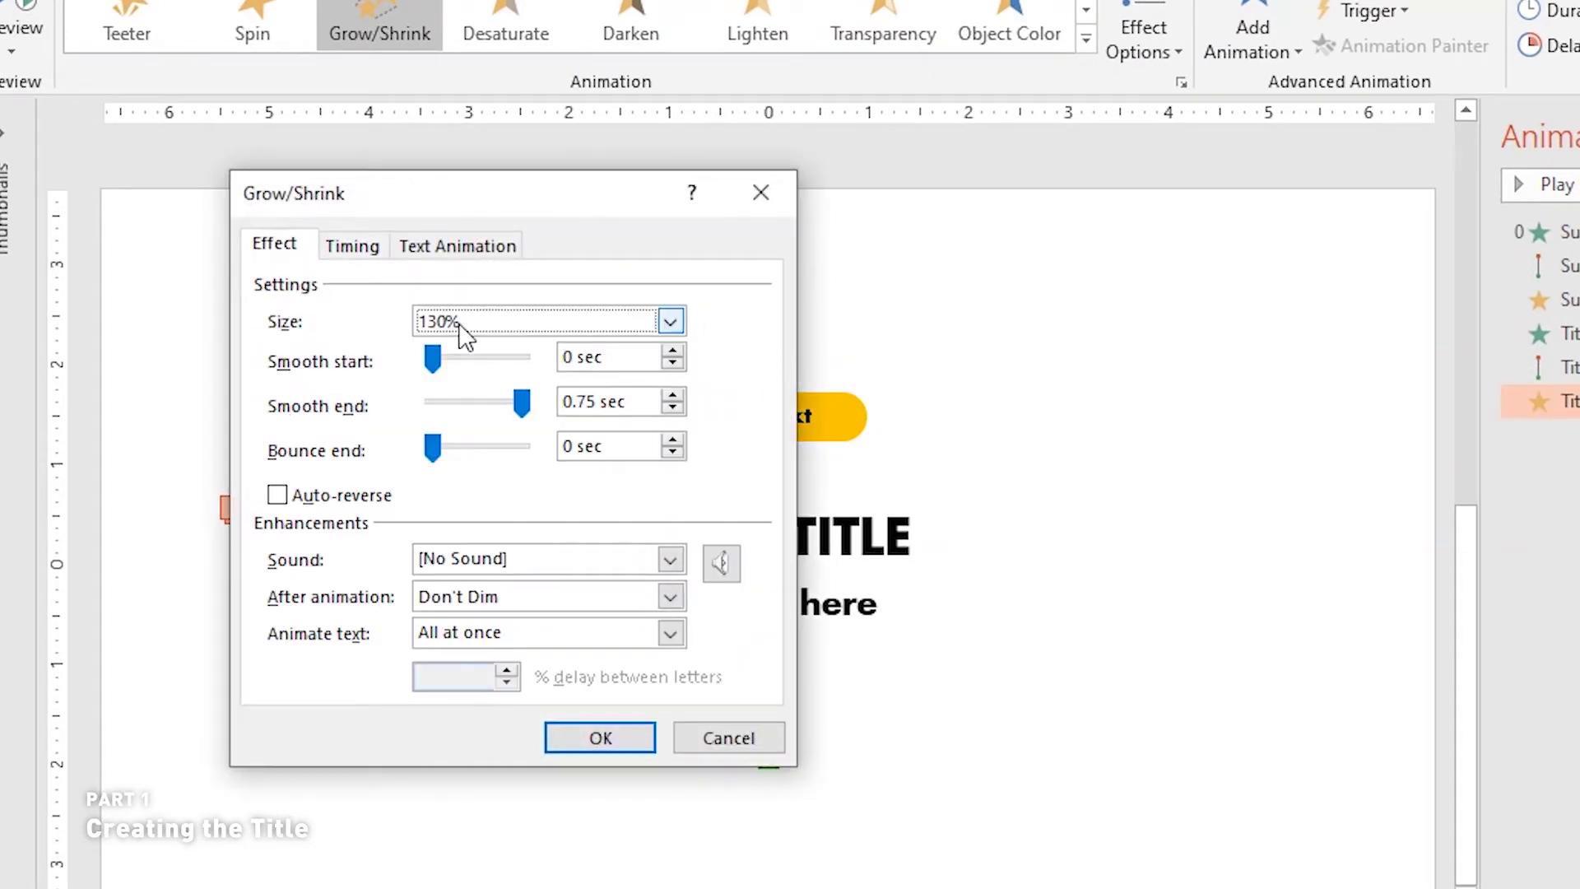
pyautogui.click(462, 328)
pyautogui.click(546, 427)
pyautogui.click(581, 726)
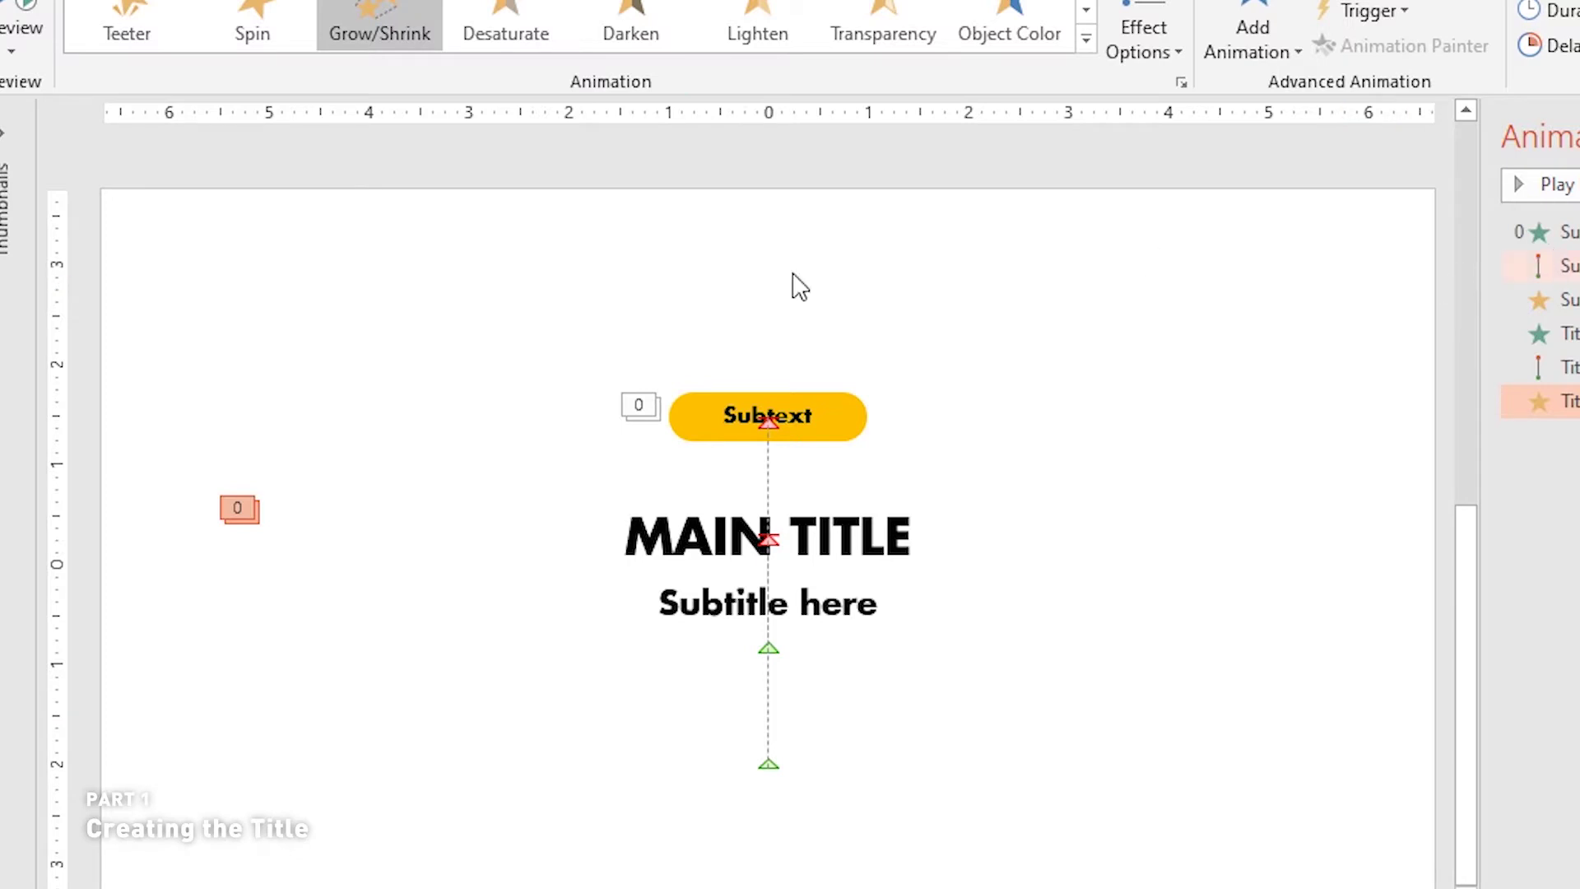
# - Copy the Subtext pill's animations onto the subtitle, delay them by 0.50 seconds and preview the result
pyautogui.click(795, 426)
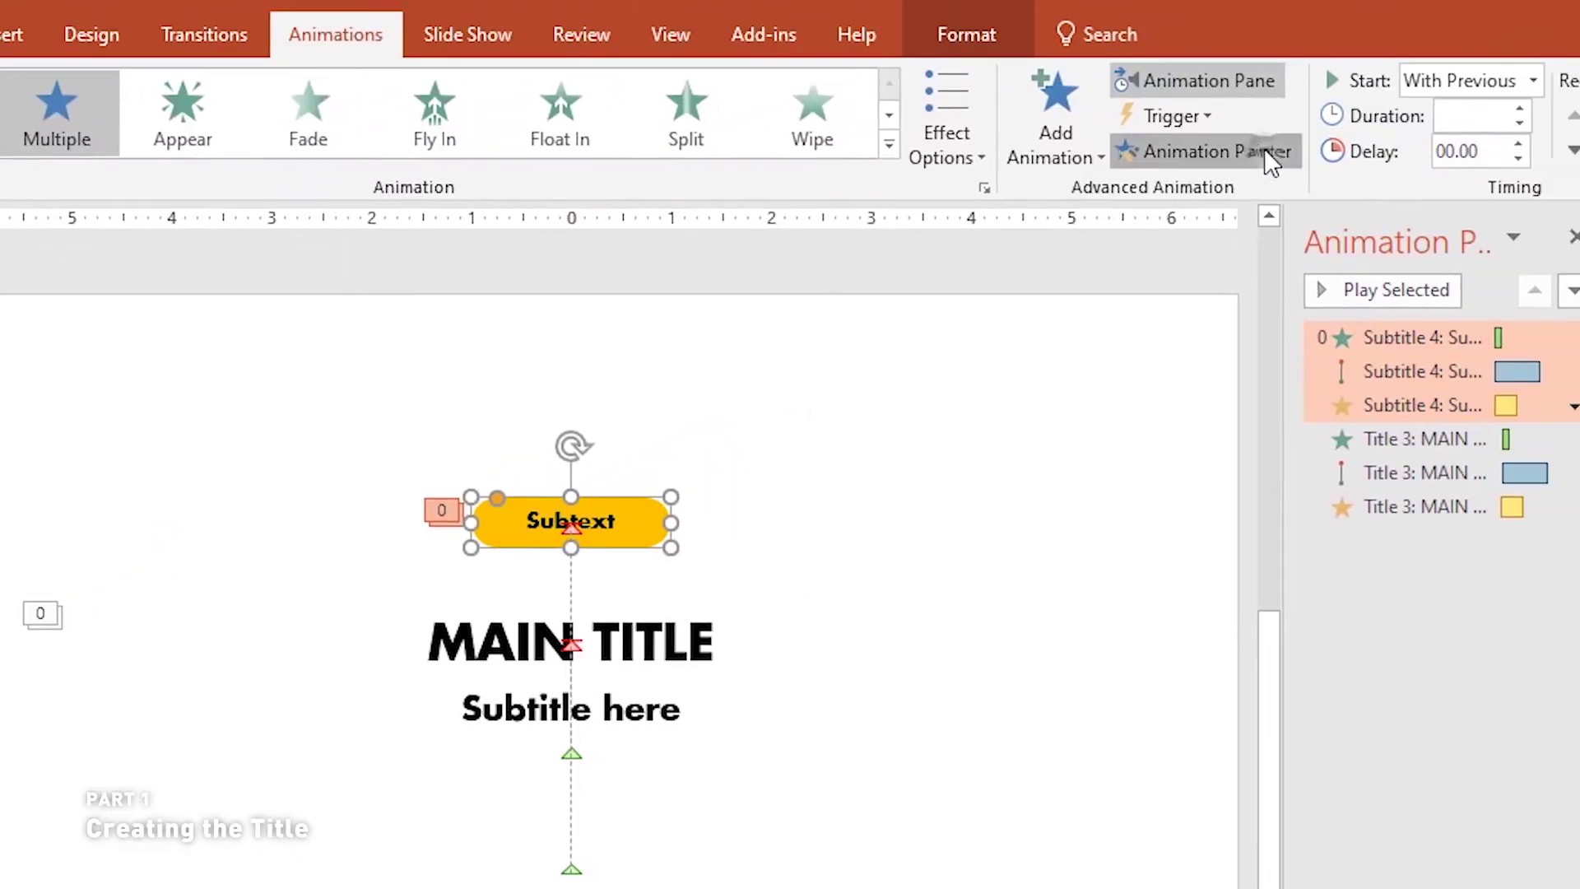
pyautogui.click(1461, 44)
pyautogui.click(678, 716)
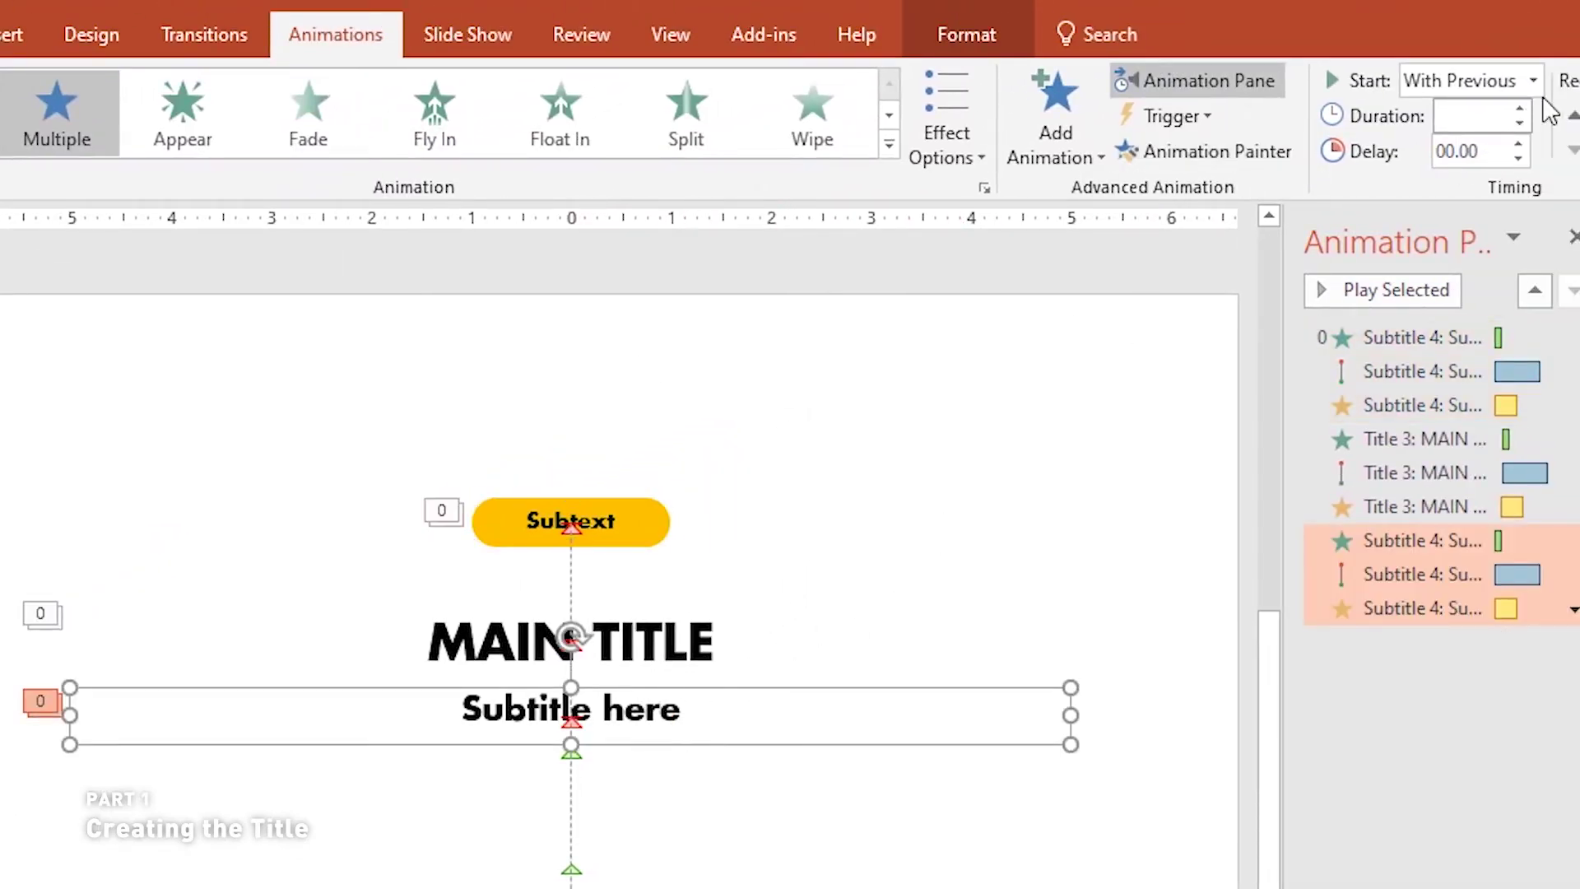
pyautogui.click(1519, 145)
pyautogui.click(1520, 145)
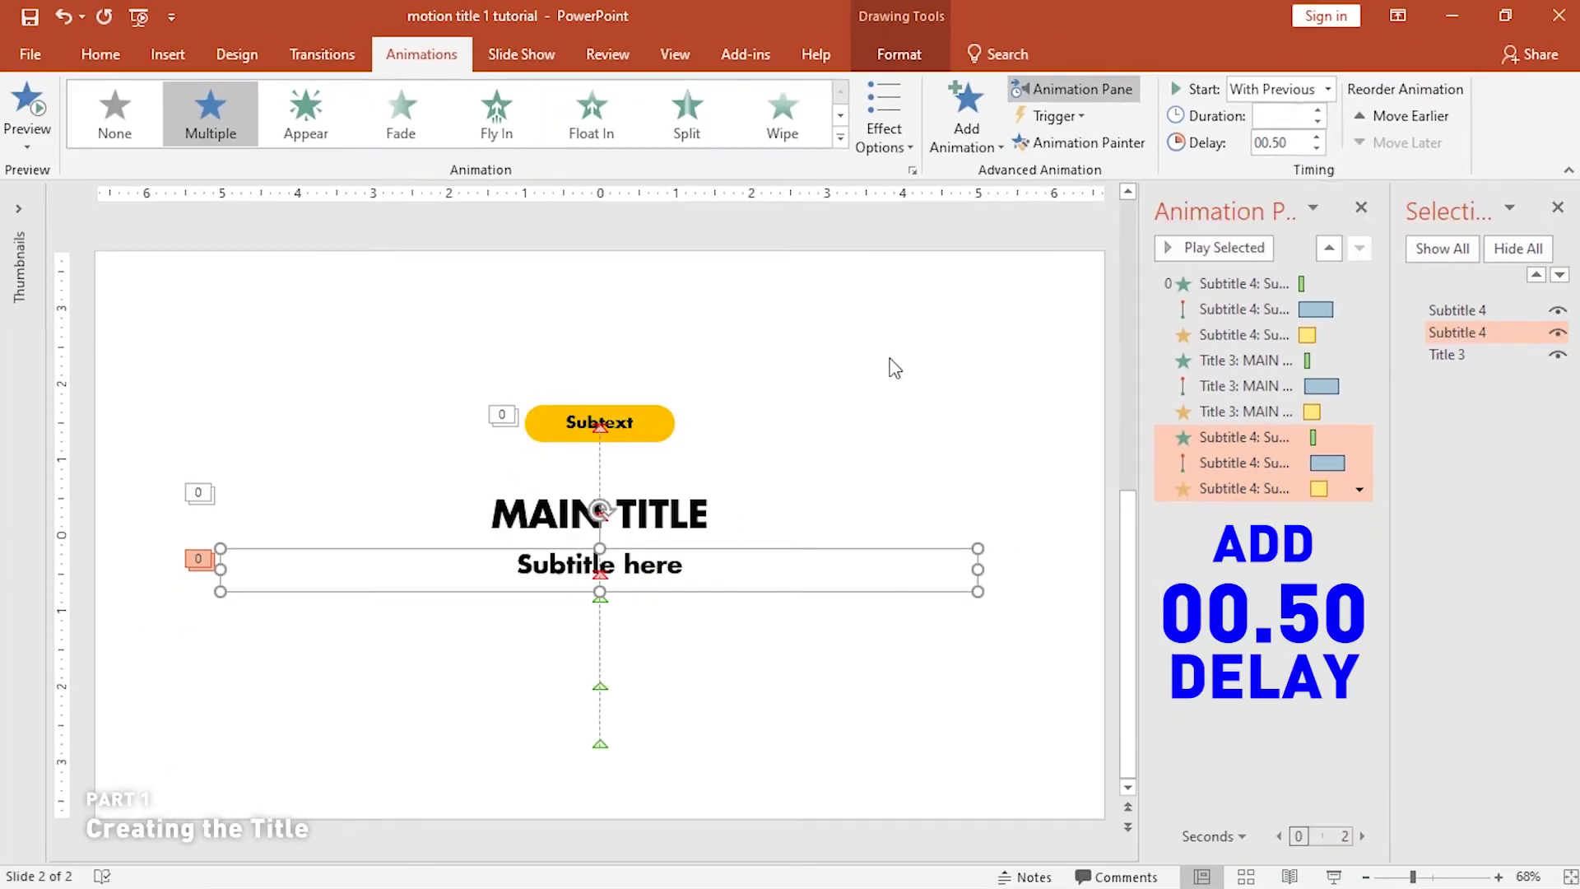
pyautogui.click(1176, 249)
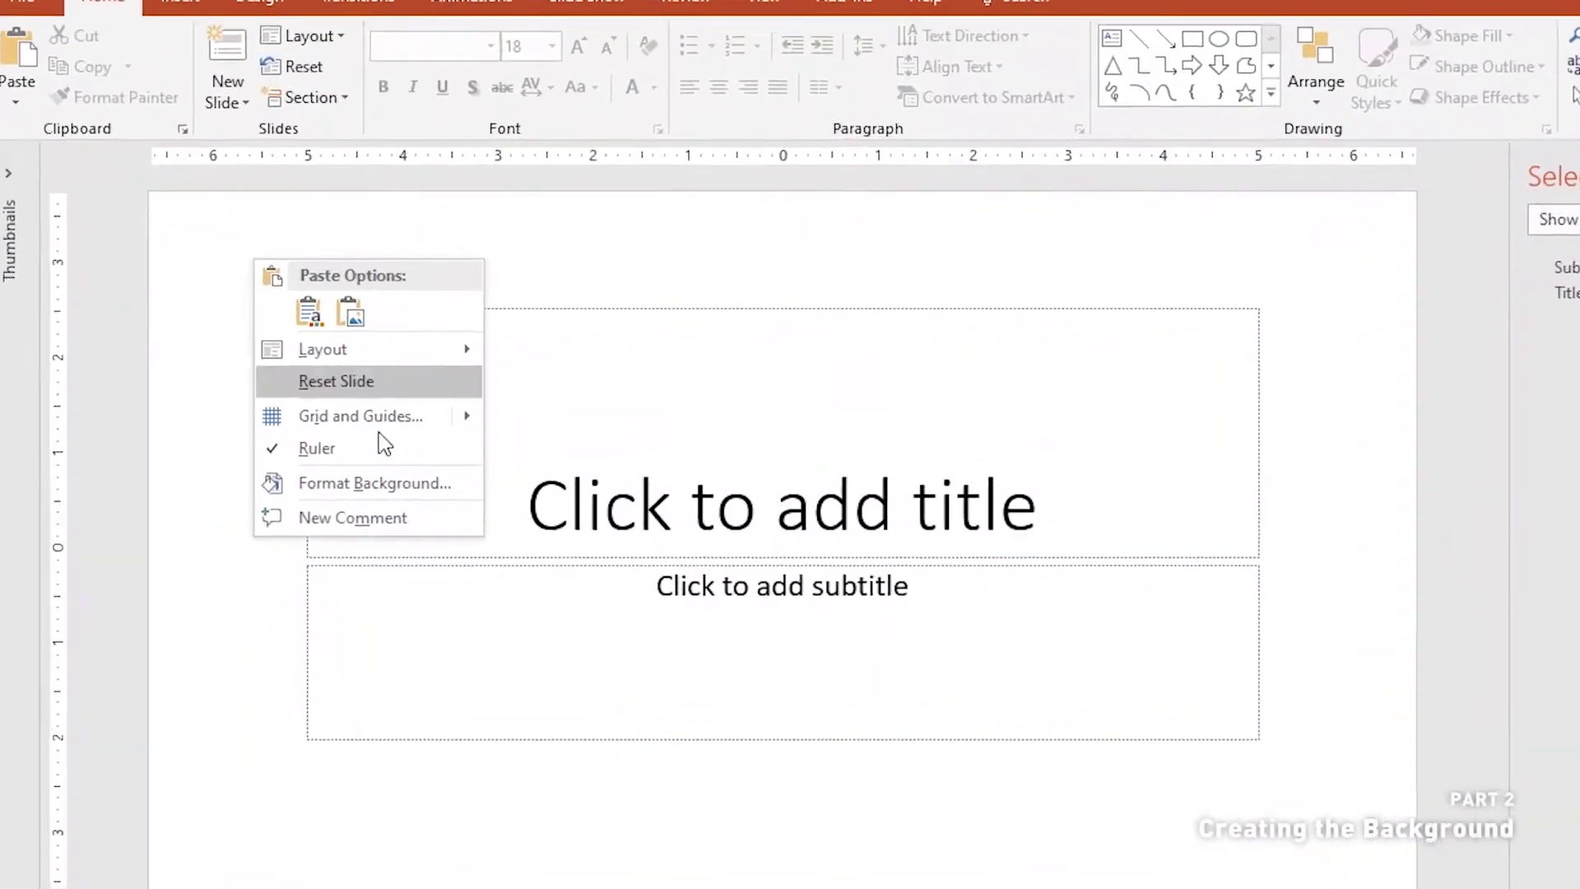
# - Apply the Blank layout to the background slide and give it a very dark blue-gray solid background fill
pyautogui.moveTo(480, 334)
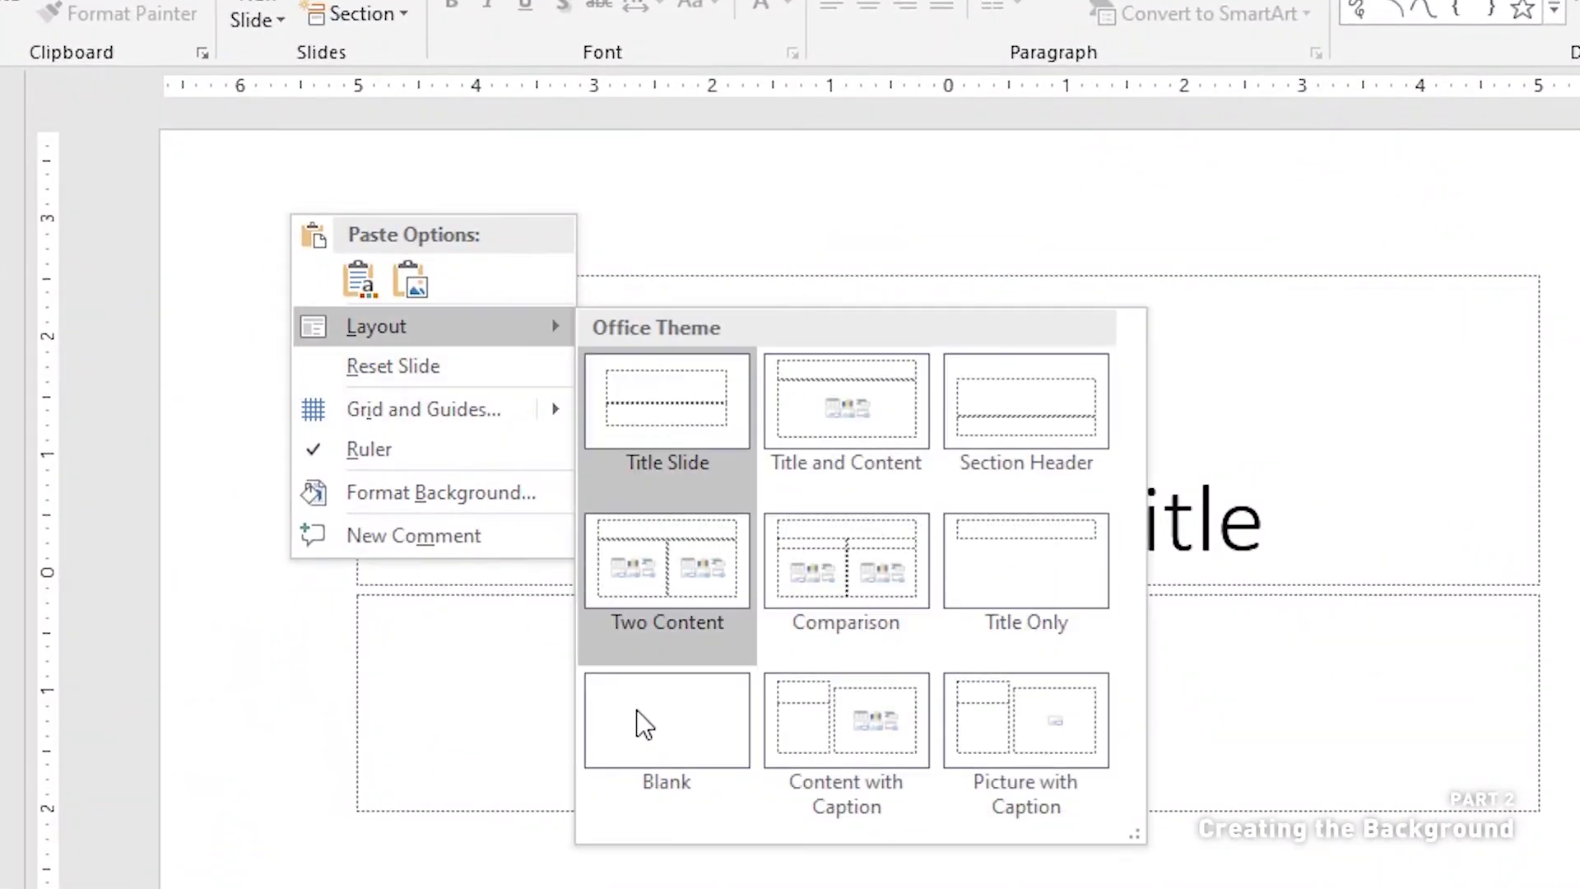
pyautogui.click(644, 724)
pyautogui.rightClick(262, 222)
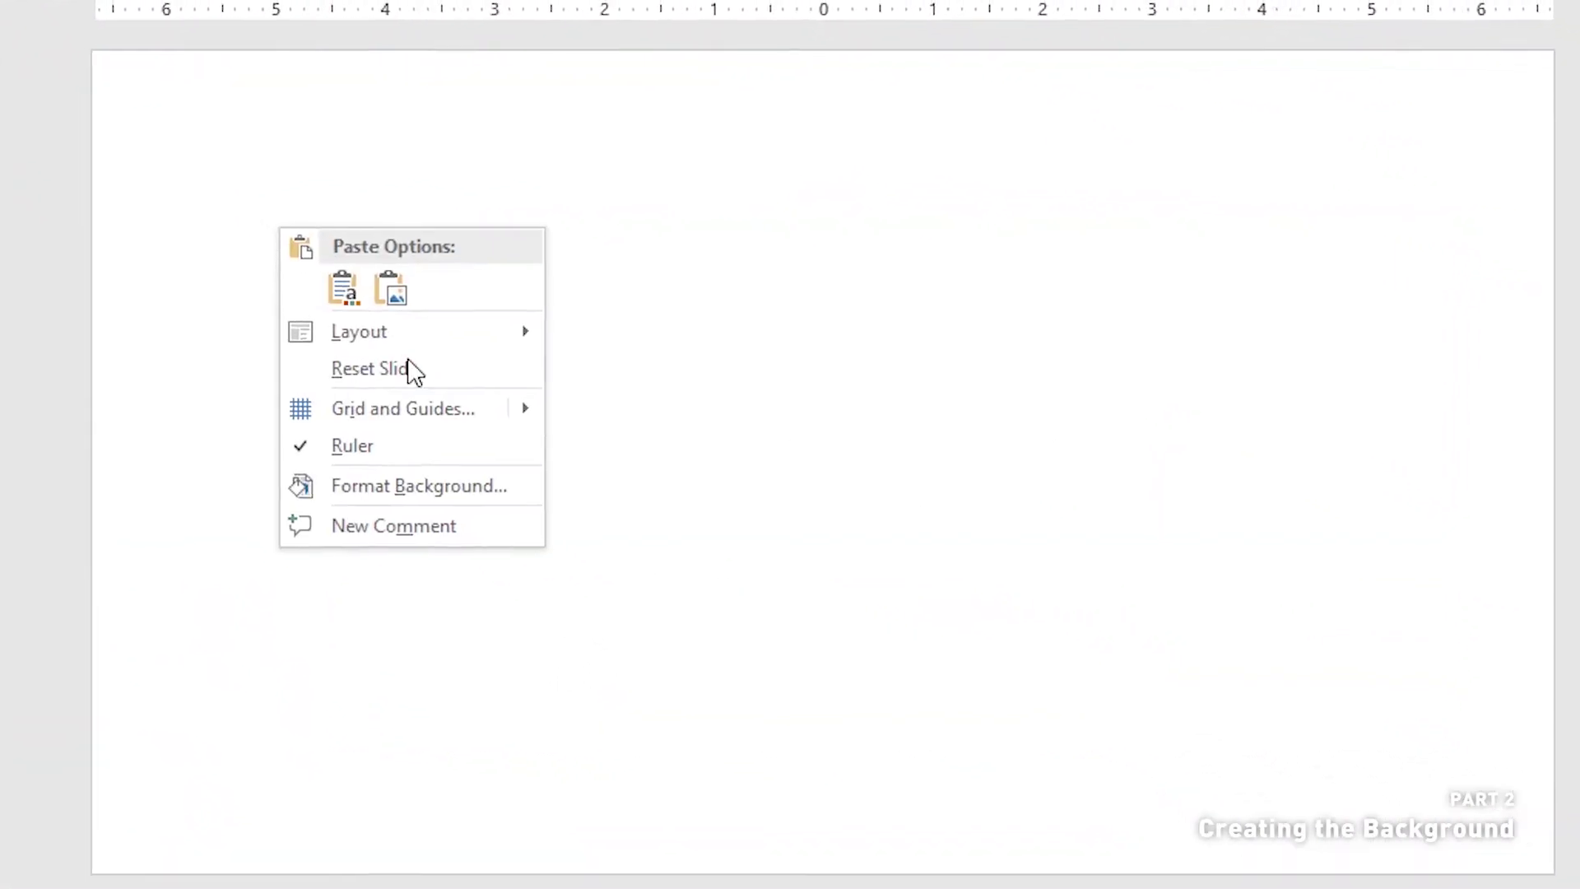
pyautogui.click(406, 481)
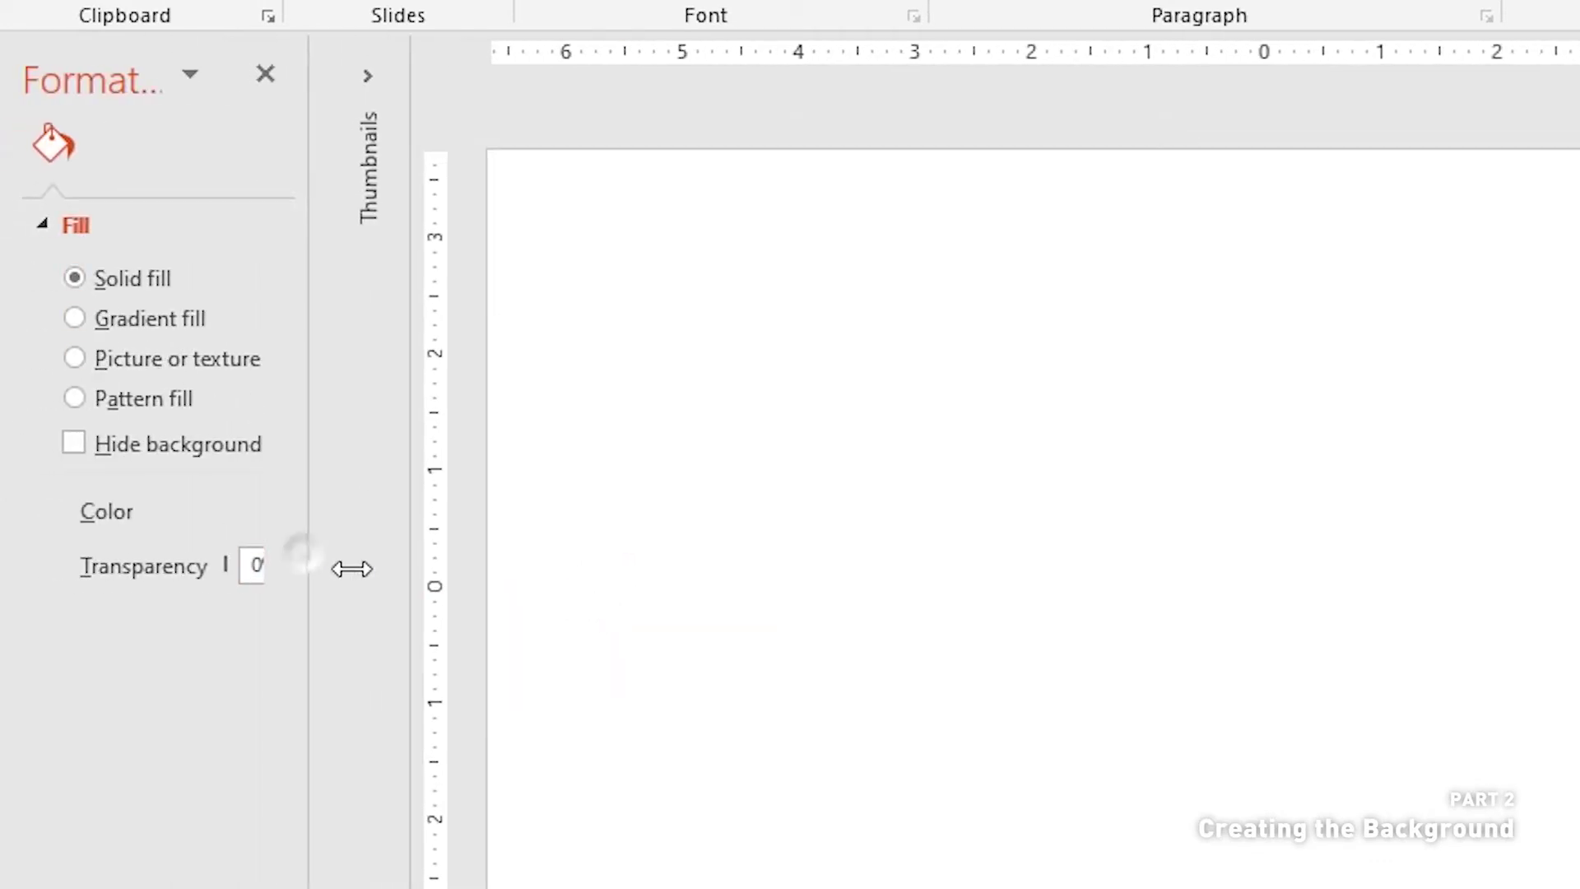
pyautogui.click(308, 514)
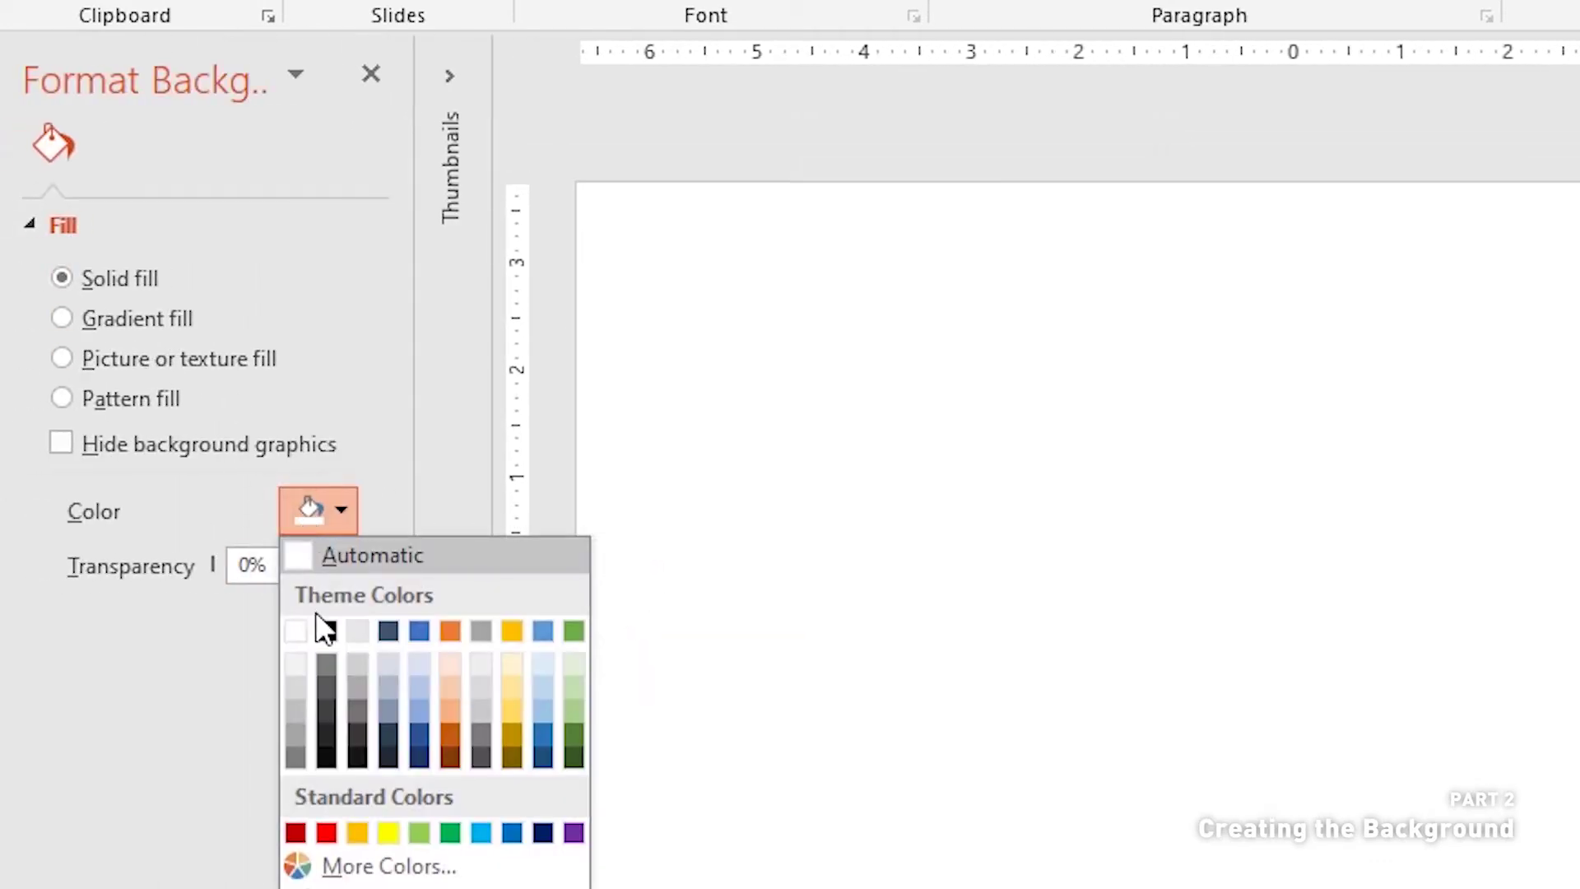
pyautogui.click(384, 755)
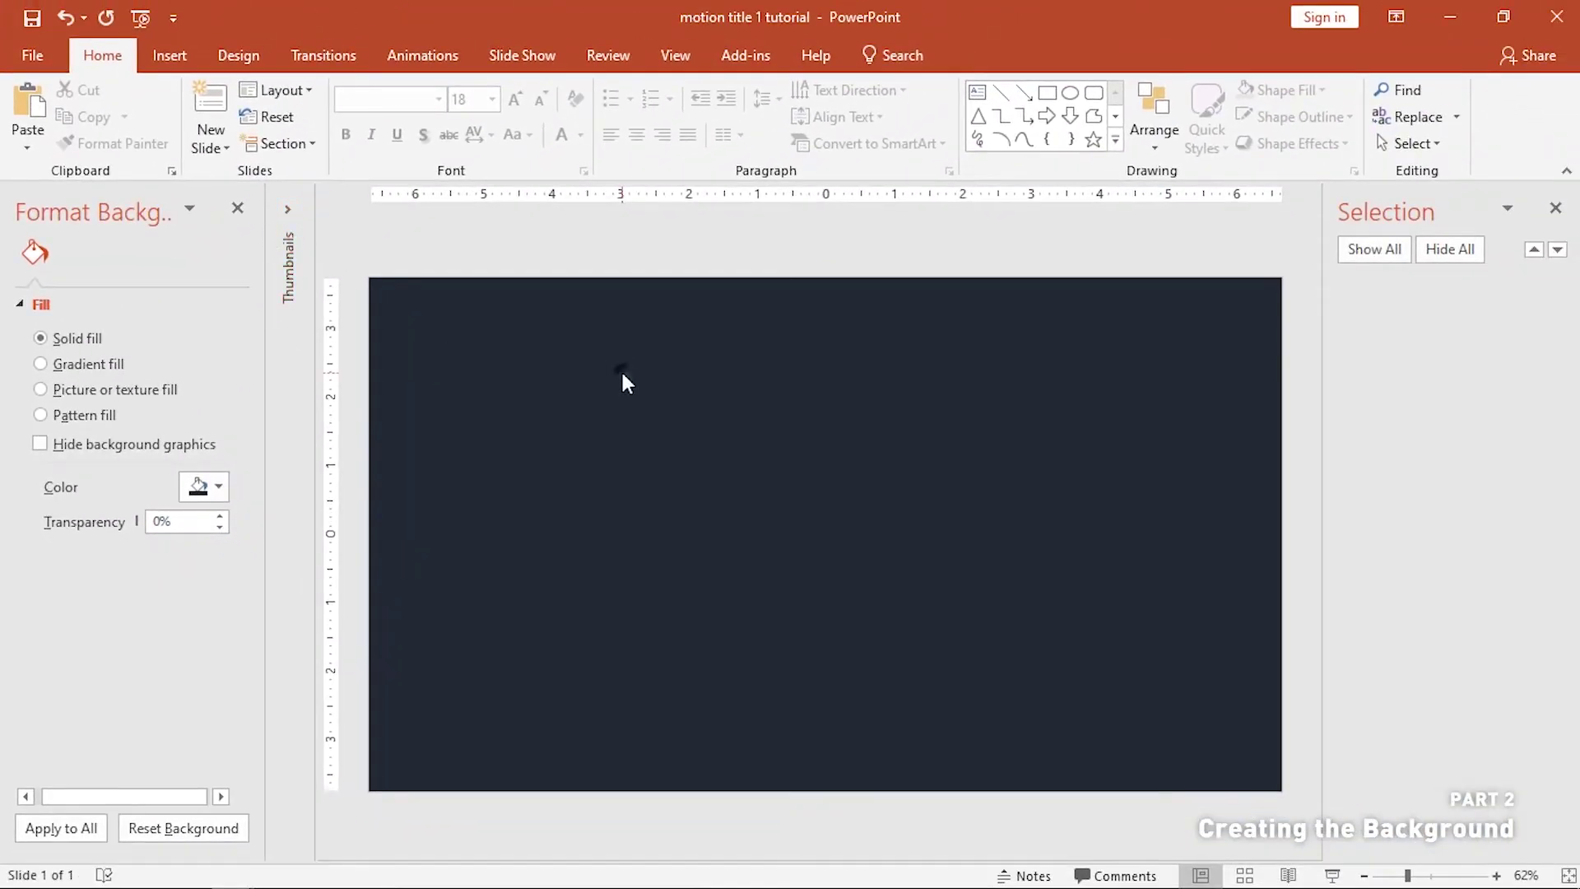
# - Display the grid and the drawing guides on the slide
pyautogui.rightClick(638, 372)
pyautogui.click(718, 508)
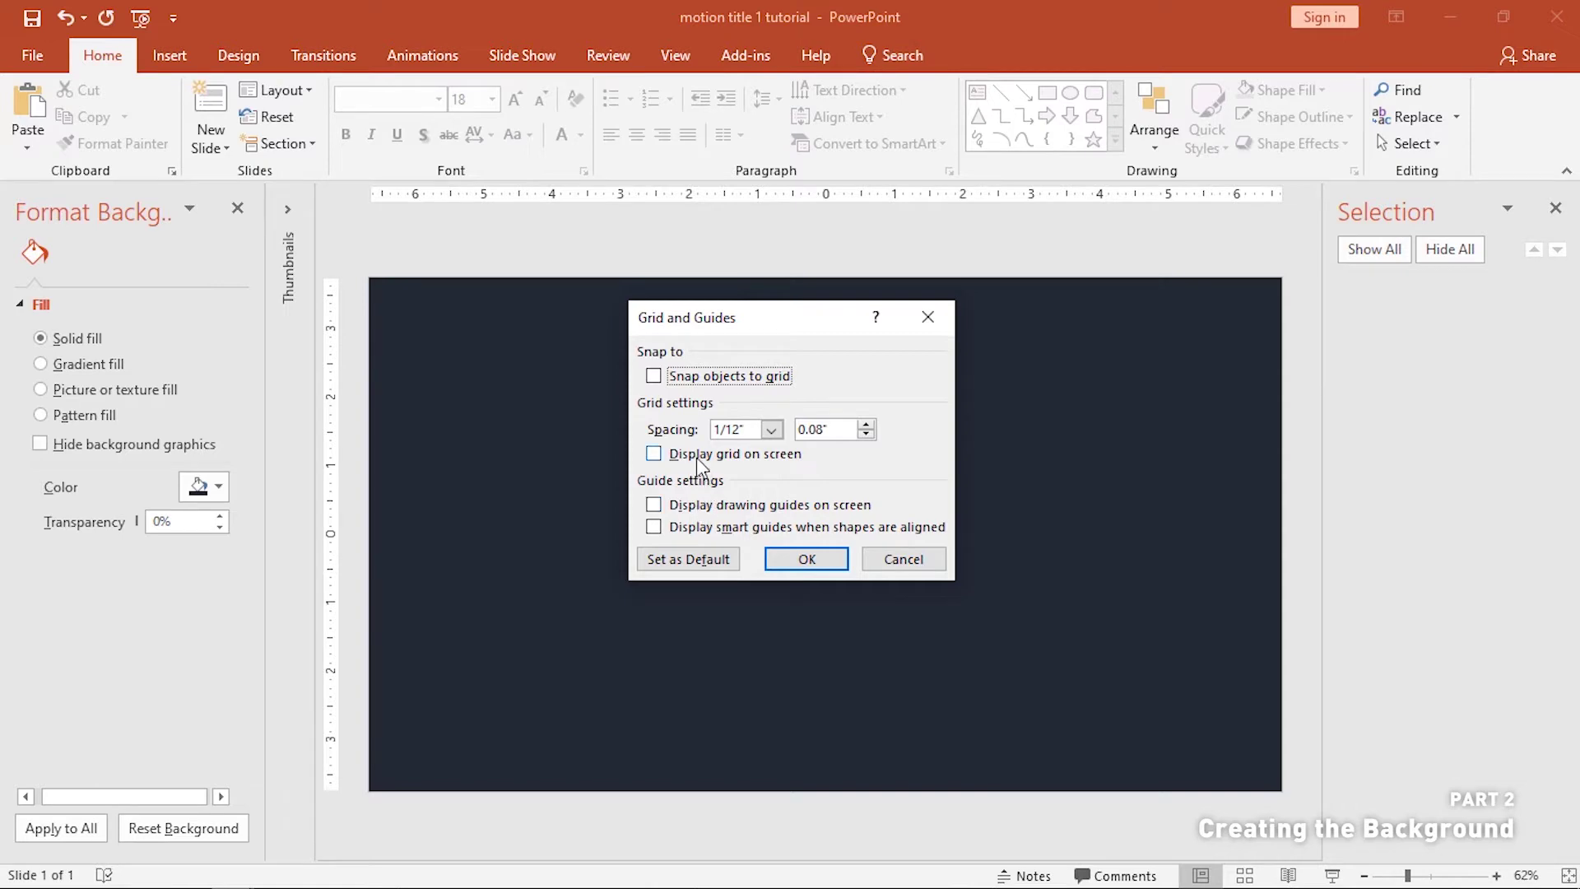
pyautogui.click(798, 561)
# - Draw a small oval at the grid intersection about 6 inches left of and 3 inches above the slide's centre
pyautogui.scroll(4, 382, 337)
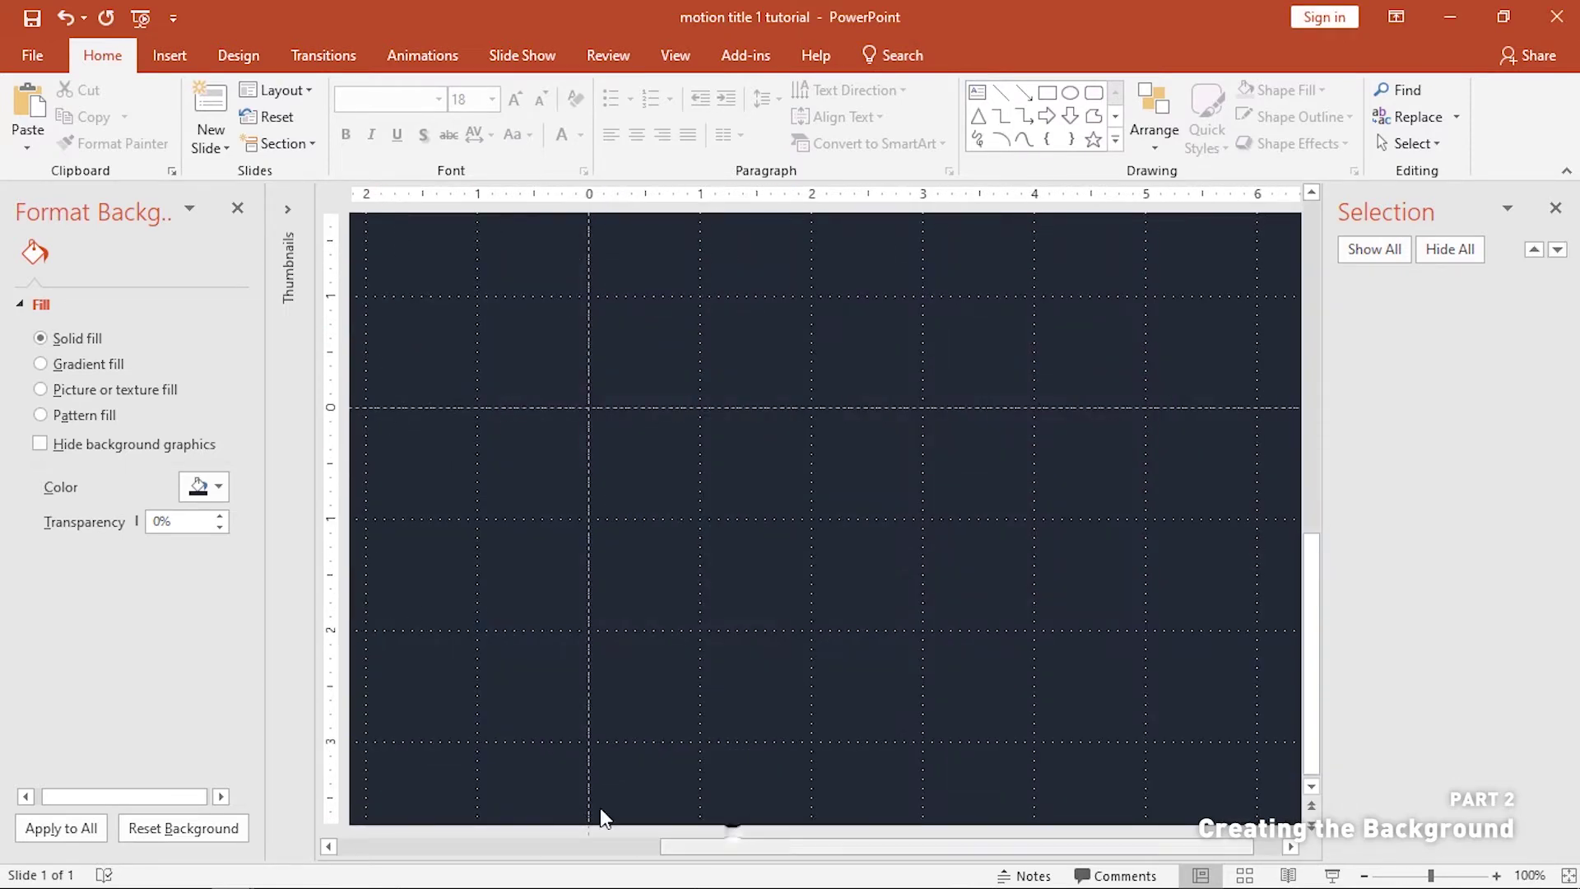
pyautogui.moveTo(698, 846); pyautogui.dragTo(310, 823)
pyautogui.scroll(4, 449, 604)
pyautogui.click(1069, 93)
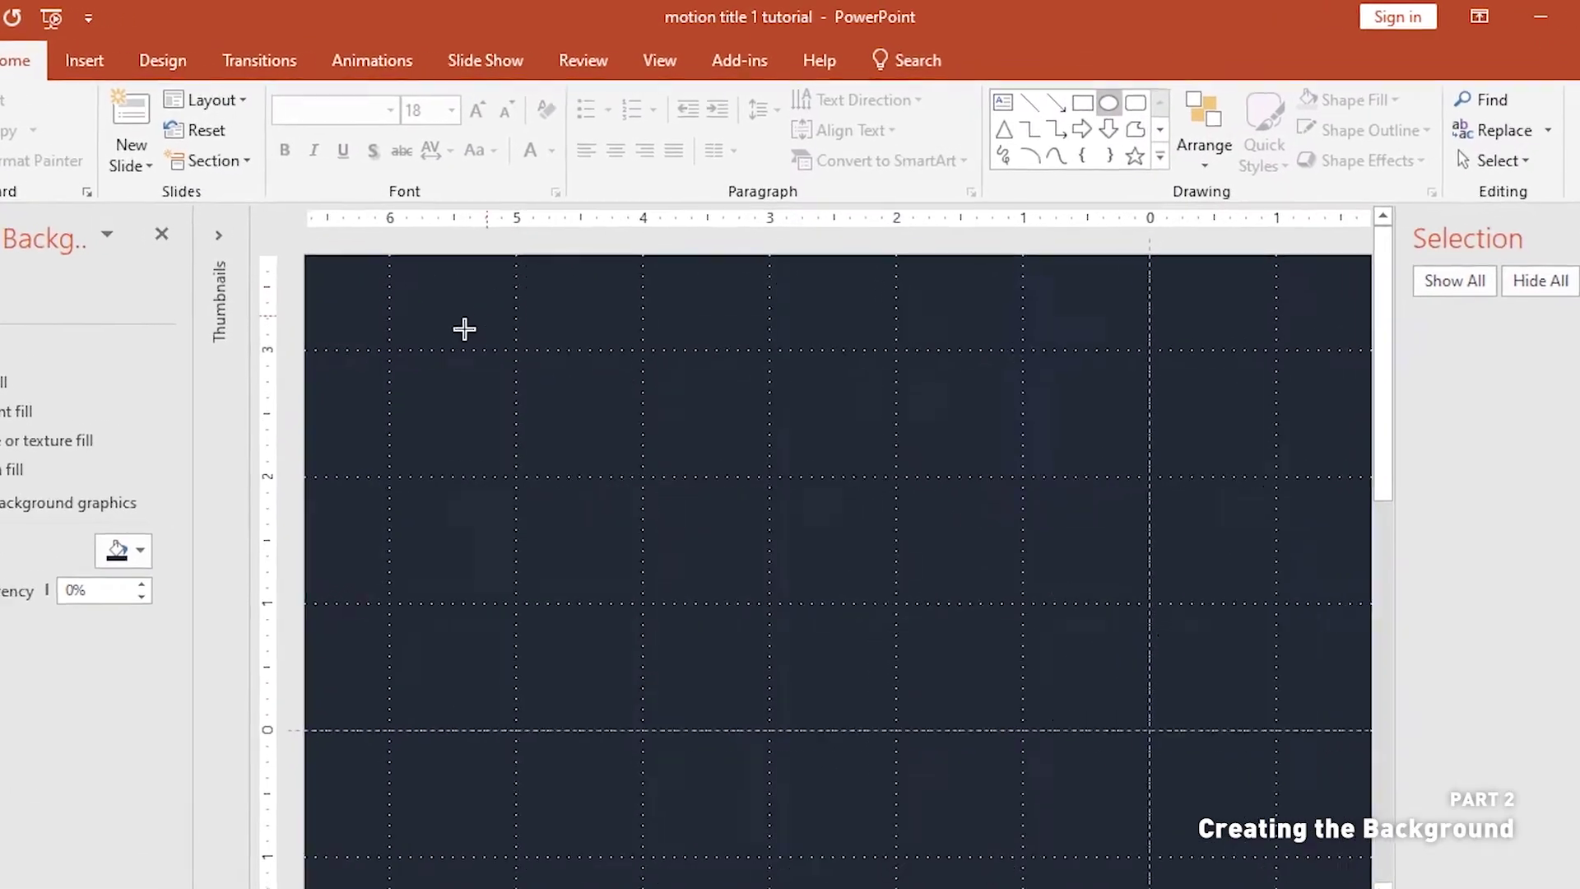
pyautogui.click(384, 356)
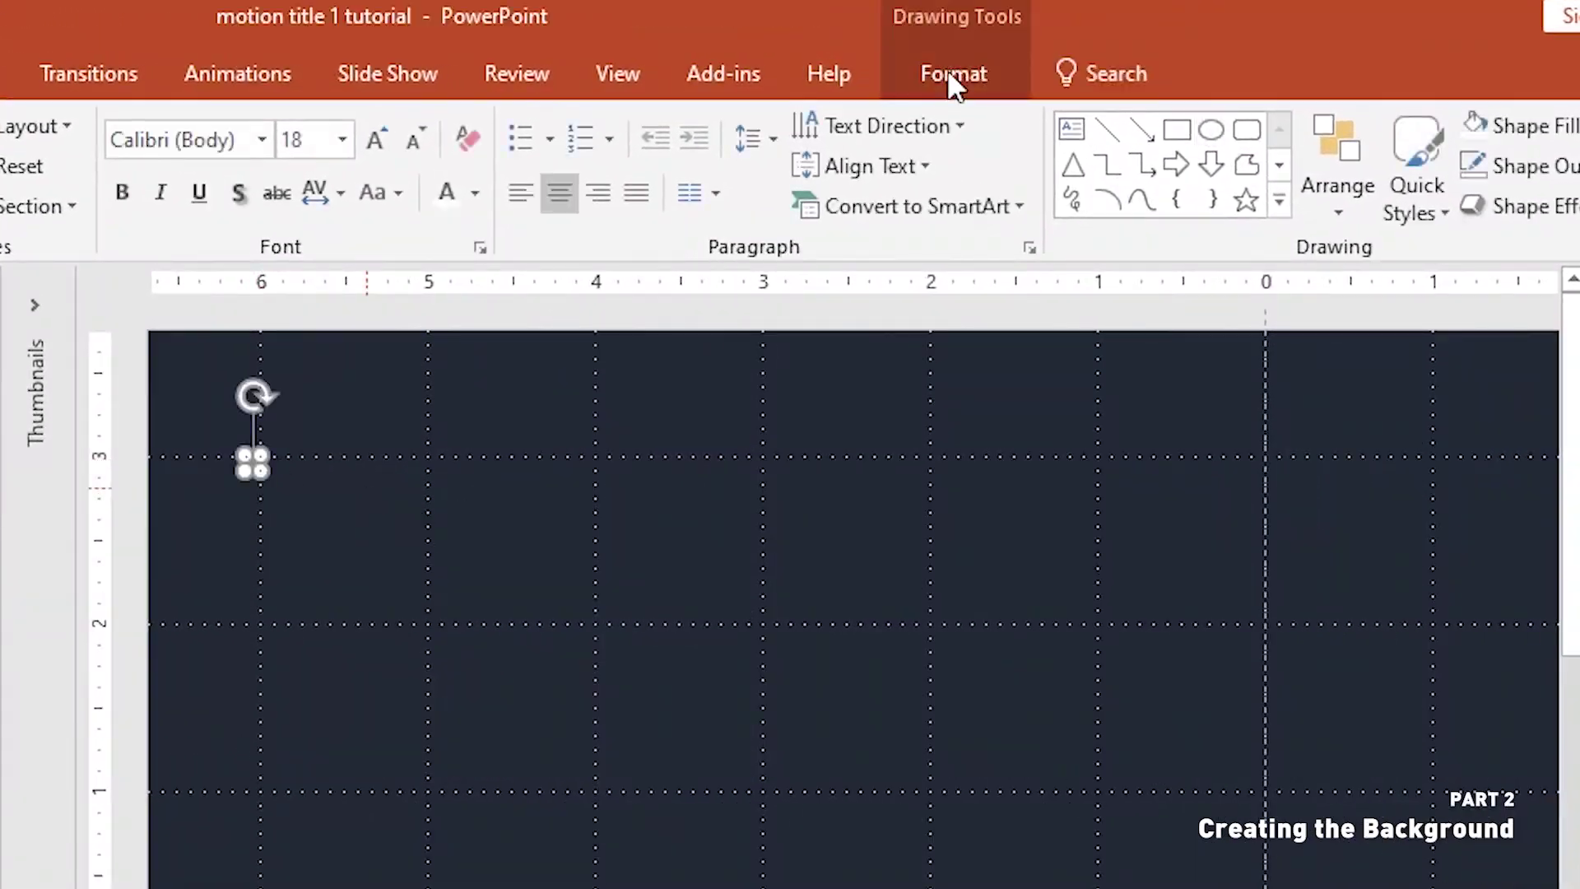
# - Shrink the small oval to a height of 0.06 inches with a matching width
pyautogui.moveTo(159, 565); pyautogui.dragTo(360, 343)
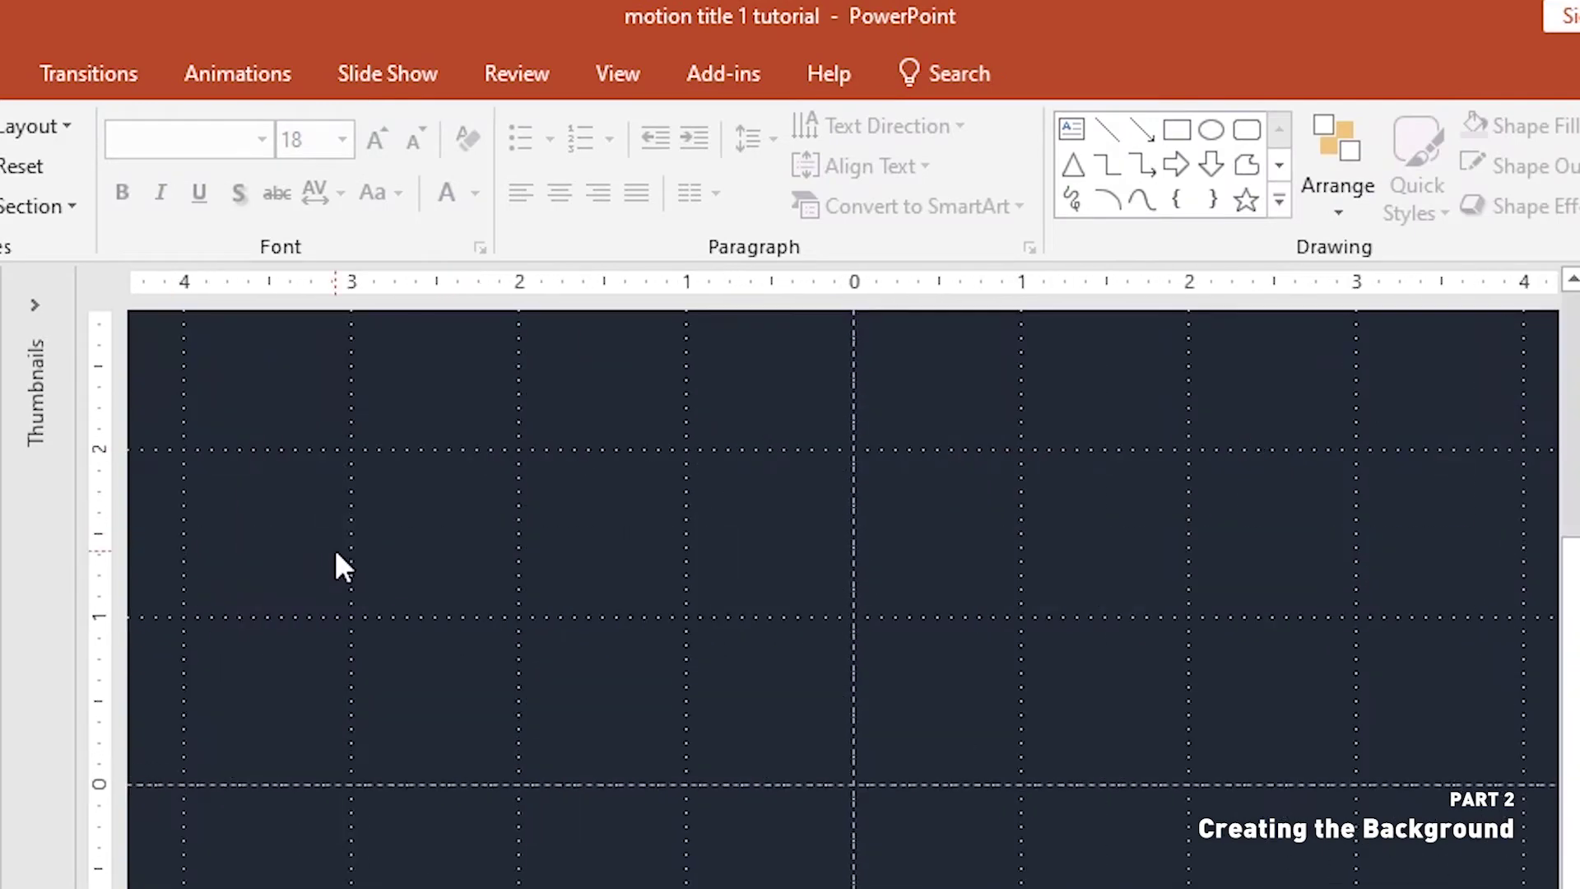
pyautogui.click(248, 414)
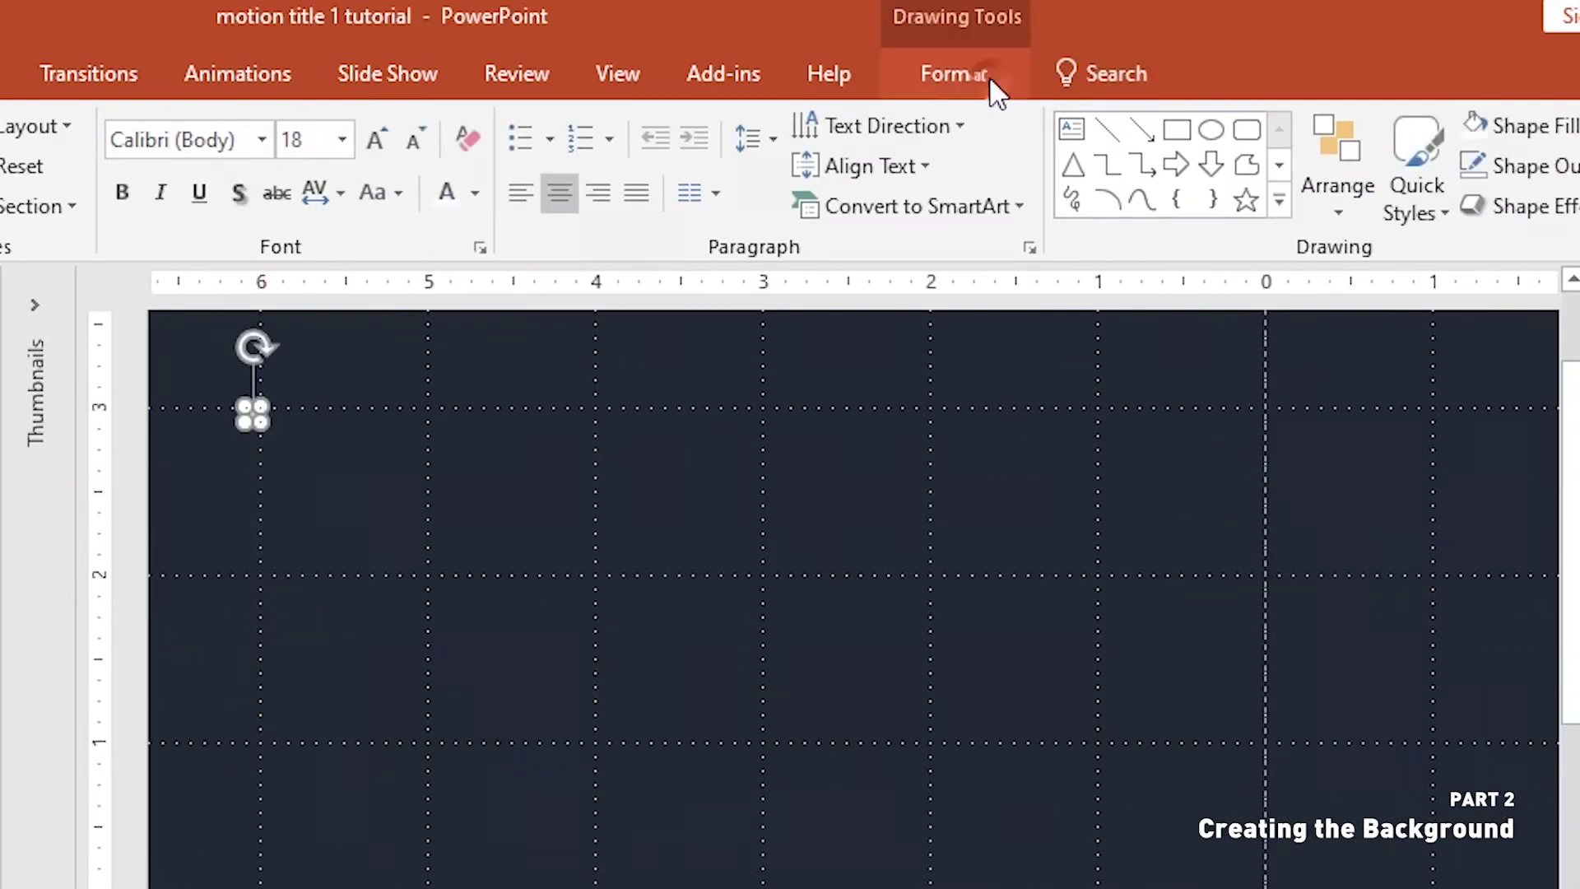
pyautogui.click(989, 78)
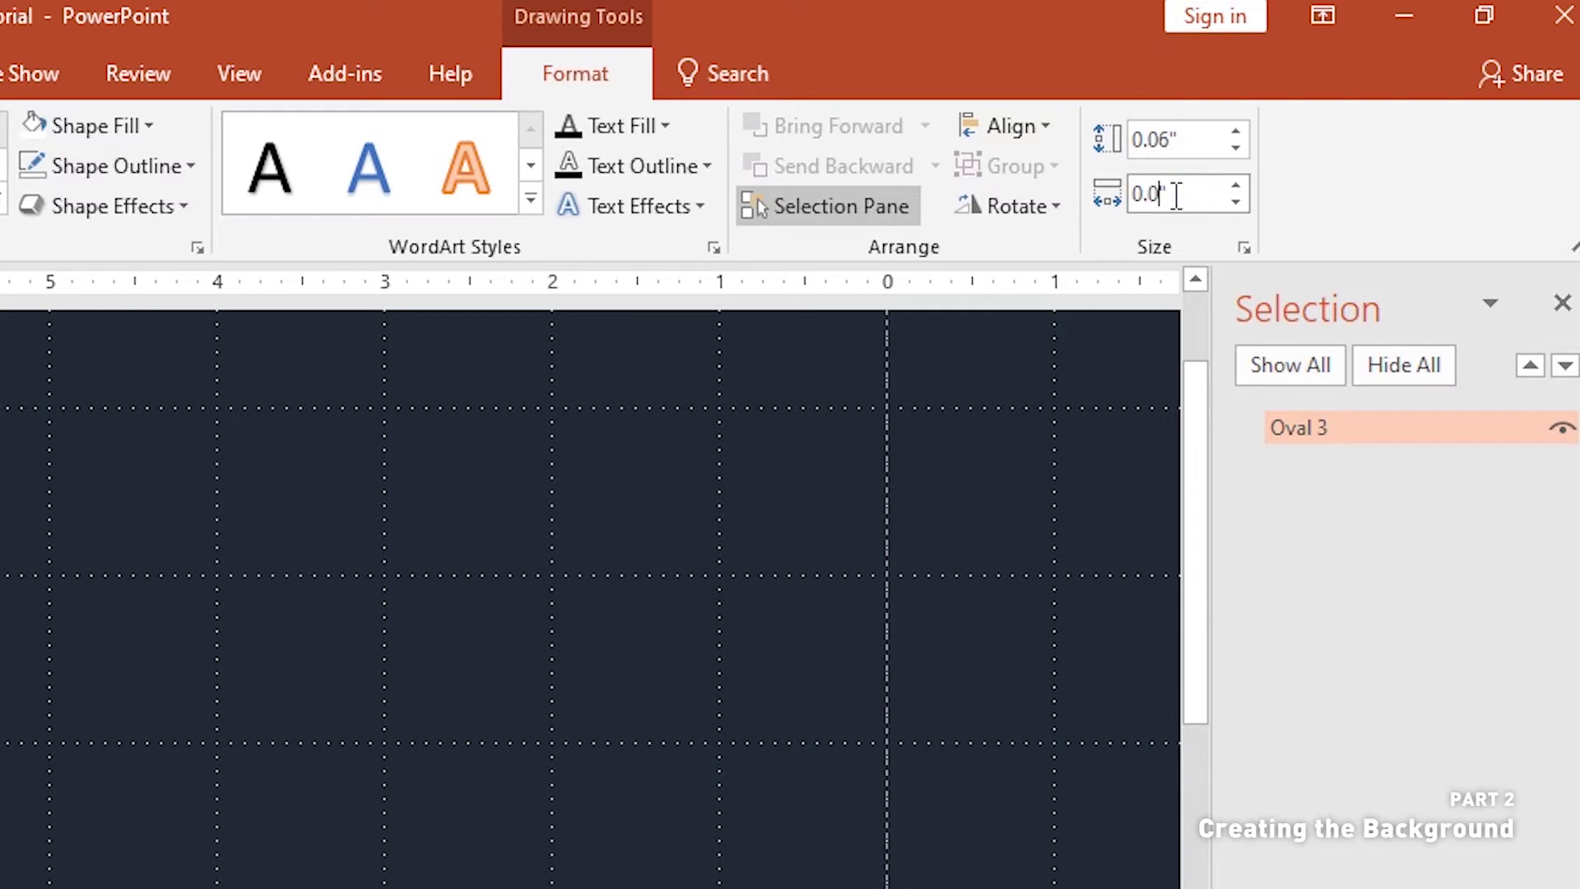
pyautogui.click(476, 446)
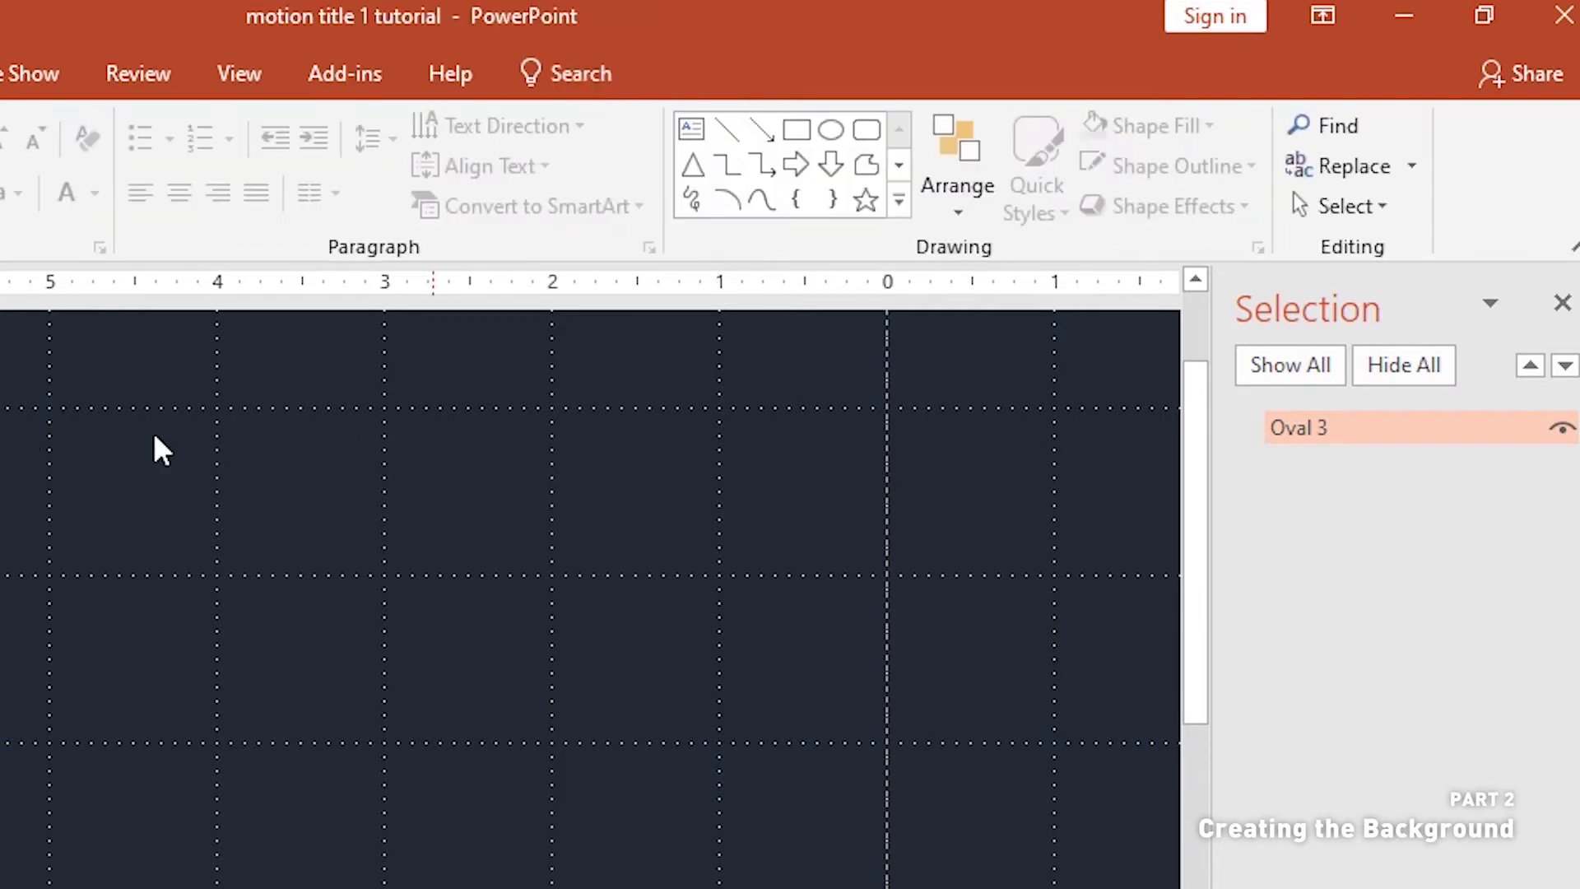
# - Duplicate the dot and nudge the copy onto the next grid intersection, about 5 inches left of the slide's centre
pyautogui.click(418, 285)
pyautogui.hotkey('ctrl', 'd')
pyautogui.press('Right')
pyautogui.press('Right')
pyautogui.press('Right')
pyautogui.press('Right')
pyautogui.press('Right')
pyautogui.press('Right')
pyautogui.press('Right')
pyautogui.press('Right')
pyautogui.press('Right')
pyautogui.press('Right')
pyautogui.press('Right')
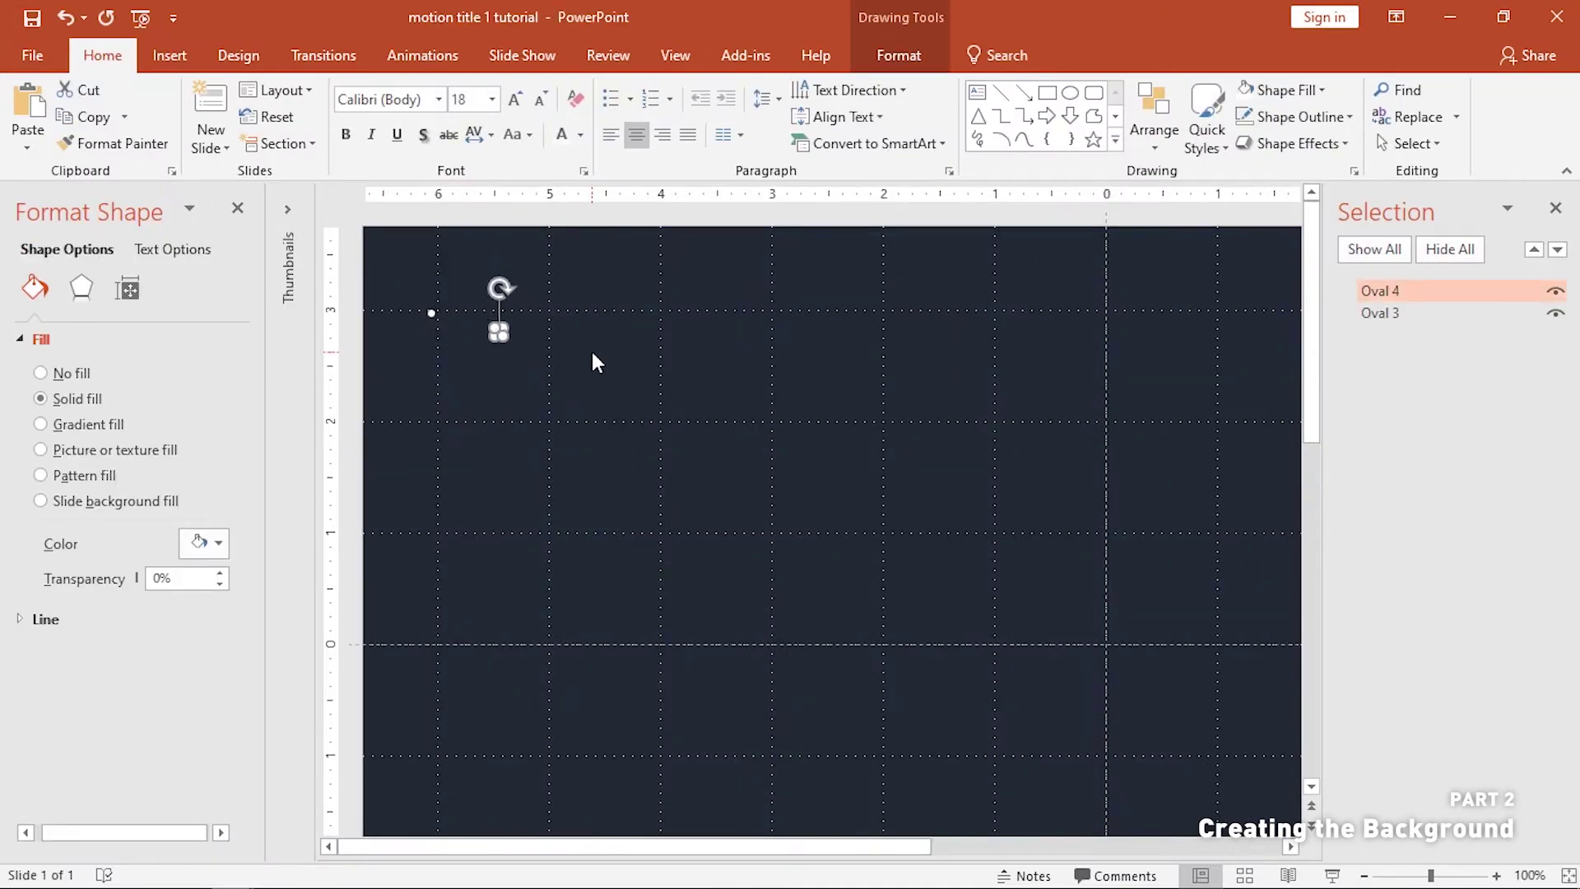
pyautogui.press('Up')
pyautogui.press('Up')
pyautogui.press('Left')
# - Duplicate the pair of dots twice along the 3-inch gridline, extending the row to six evenly spaced dots
pyautogui.moveTo(618, 341); pyautogui.dragTo(407, 241)
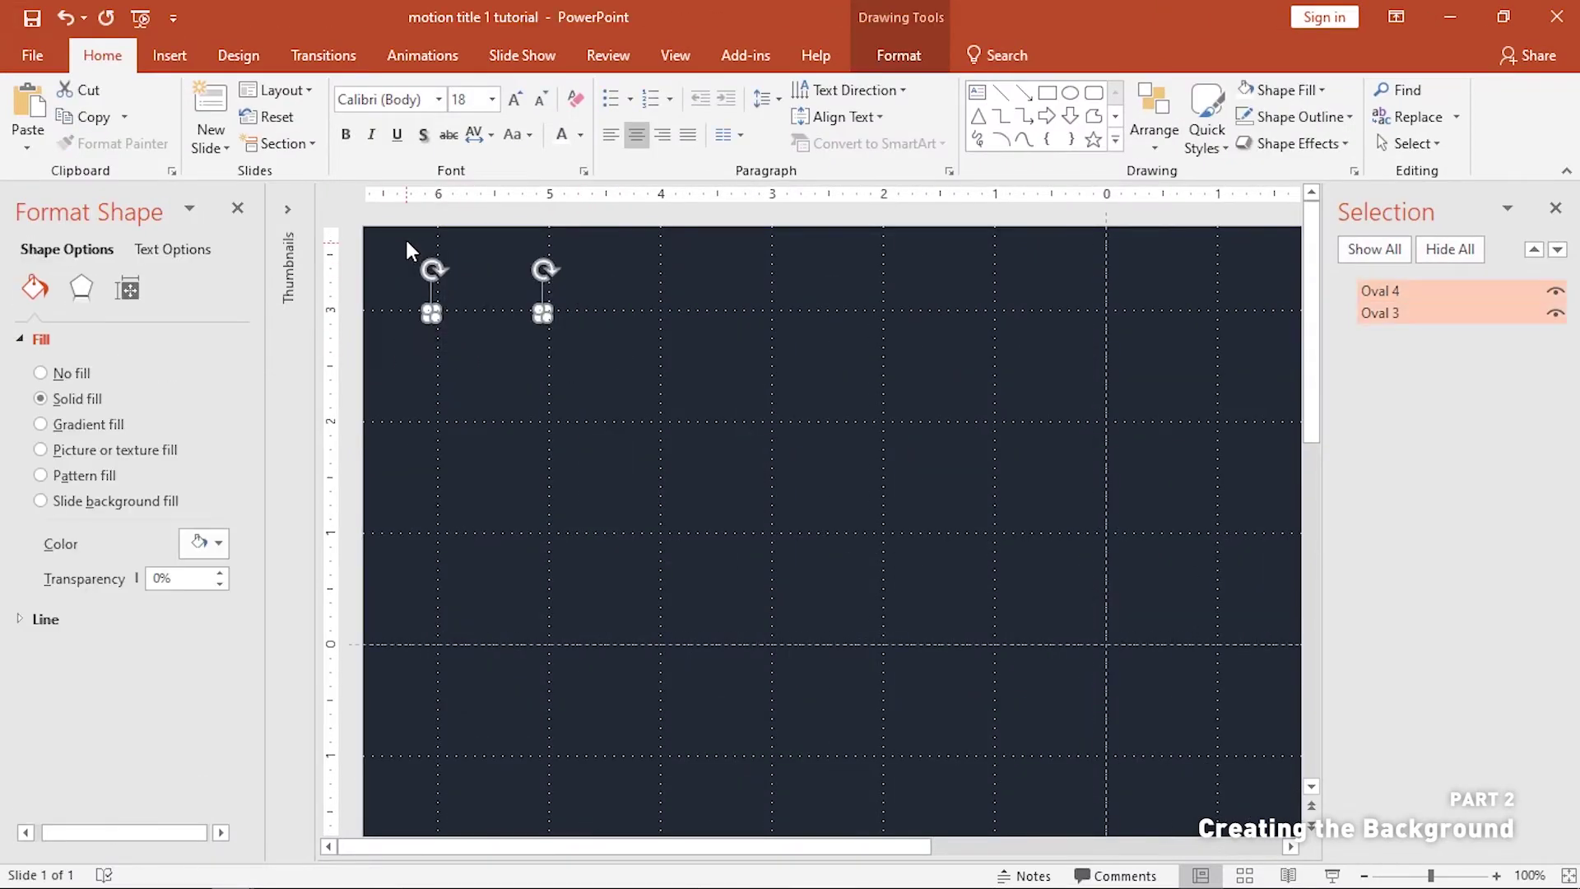
pyautogui.hotkey('ctrl', 'd')
pyautogui.press('Right')
pyautogui.press('Right')
pyautogui.press('Right')
pyautogui.press('Right')
pyautogui.press('Right')
pyautogui.press('Right')
pyautogui.press('Right')
pyautogui.press('Right')
pyautogui.press('Right')
pyautogui.press('Right')
pyautogui.press('Right')
pyautogui.press('Right')
pyautogui.press('Right')
pyautogui.press('Right')
pyautogui.press('Right')
pyautogui.press('Right')
pyautogui.press('Right')
pyautogui.press('Right')
pyautogui.press('Right')
pyautogui.press('Right')
pyautogui.press('Up')
pyautogui.press('Up')
pyautogui.hotkey('ctrl', 'd')
pyautogui.press('Right')
pyautogui.press('Right')
pyautogui.press('Right')
pyautogui.press('Right')
pyautogui.press('Right')
pyautogui.press('Right')
pyautogui.press('Right')
pyautogui.press('Right')
pyautogui.press('Right')
pyautogui.press('Right')
pyautogui.press('Right')
pyautogui.press('Right')
pyautogui.press('Right')
pyautogui.press('Right')
pyautogui.press('Right')
pyautogui.press('Right')
pyautogui.press('Right')
pyautogui.press('Right')
pyautogui.press('Right')
pyautogui.press('Right')
pyautogui.press('Up')
pyautogui.press('Up')
# - Duplicate the last dot of the row and place the copy on the slide's vertical centre line
pyautogui.moveTo(1029, 345); pyautogui.dragTo(949, 244)
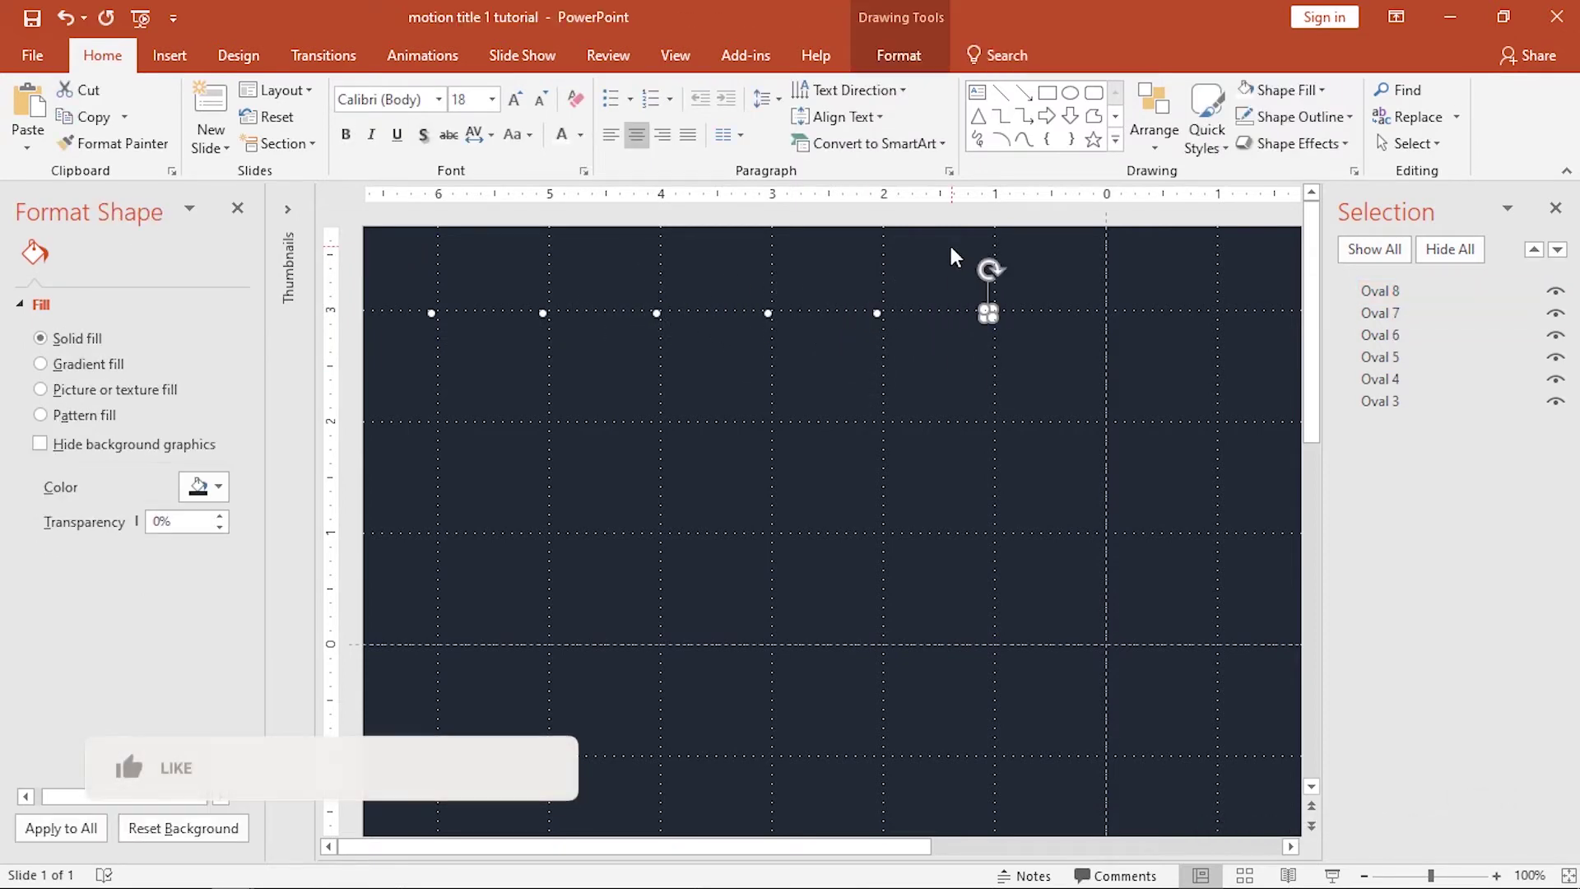
pyautogui.hotkey('ctrl', 'd')
pyautogui.press('Right')
pyautogui.press('Right')
pyautogui.press('Right')
pyautogui.press('Right')
pyautogui.press('Right')
pyautogui.press('Right')
pyautogui.press('Right')
pyautogui.press('Right')
pyautogui.press('Right')
pyautogui.press('Right')
pyautogui.press('Up')
pyautogui.press('Up')
# - Duplicate the whole row of seven dots and align the copy with the gridline 2 inches above the centre
pyautogui.moveTo(1152, 354); pyautogui.dragTo(395, 247)
pyautogui.hotkey('ctrl', 'd')
pyautogui.press('Left')
pyautogui.press('Left')
pyautogui.press('Down')
pyautogui.press('Down')
pyautogui.press('Down')
pyautogui.press('Down')
pyautogui.press('Down')
pyautogui.press('Down')
pyautogui.press('Down')
pyautogui.press('Down')
pyautogui.press('Down')
pyautogui.press('Down')
# - Copy both rows of dots and place the pasted rows directly below, at the 1-inch and centre gridlines
pyautogui.moveTo(1178, 519); pyautogui.dragTo(380, 247)
pyautogui.hotkey('ctrl', 'c')
pyautogui.hotkey('ctrl', 'v')
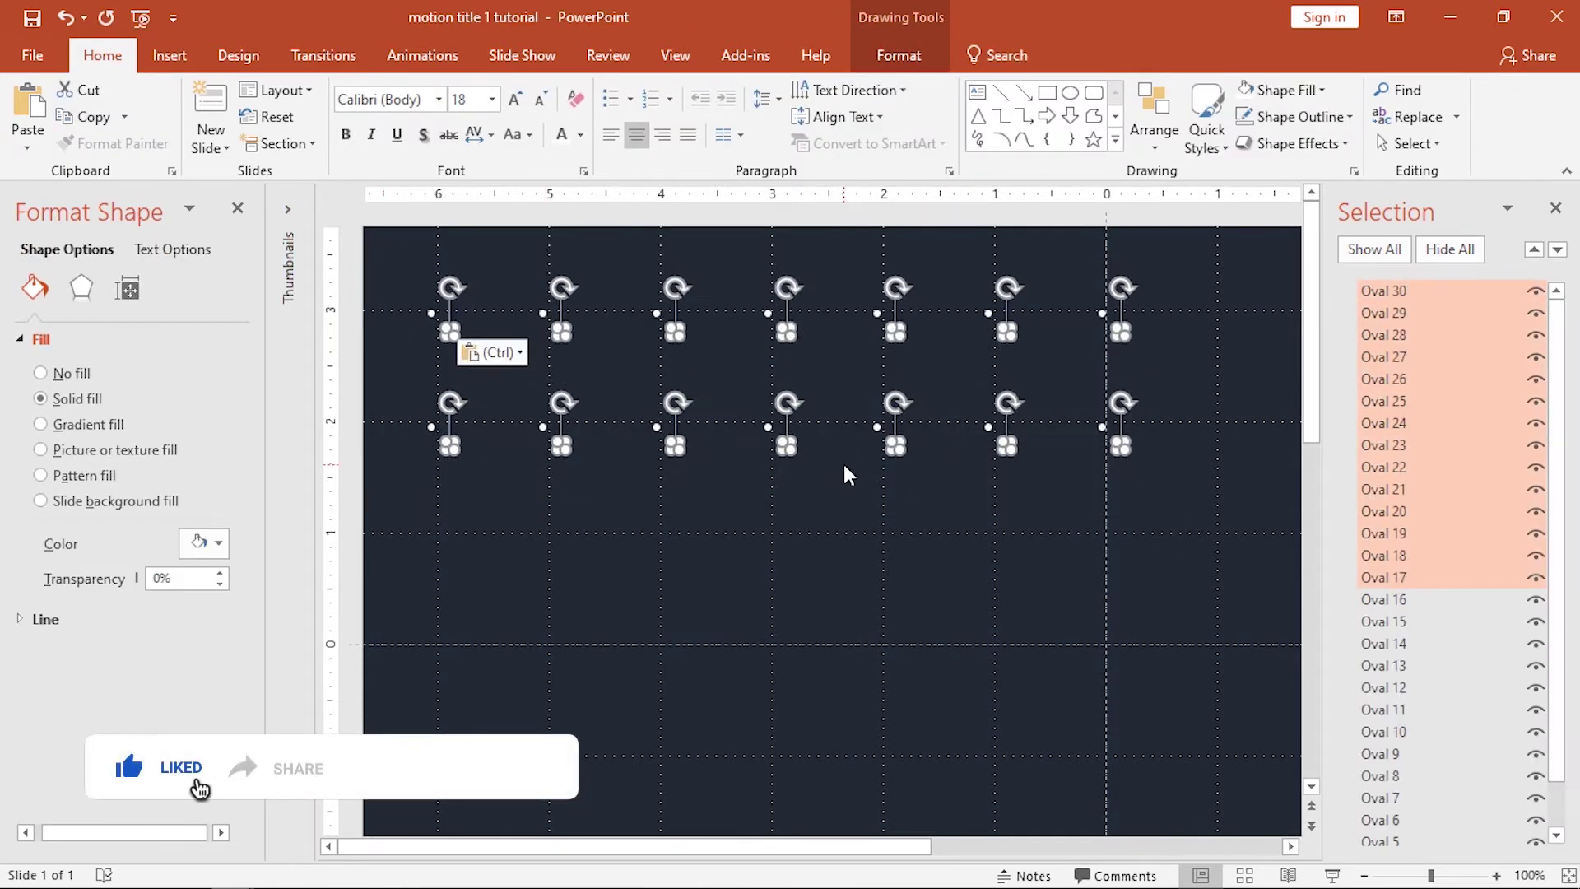
pyautogui.press('Down')
pyautogui.press('Down')
pyautogui.press('Down')
pyautogui.press('Down')
pyautogui.press('Down')
pyautogui.press('Down')
pyautogui.press('Down')
pyautogui.press('Down')
pyautogui.press('Down')
pyautogui.press('Down')
pyautogui.press('Down')
pyautogui.press('Down')
pyautogui.press('Down')
pyautogui.press('Down')
pyautogui.press('Down')
pyautogui.press('Down')
pyautogui.press('Down')
pyautogui.press('Down')
pyautogui.press('Down')
pyautogui.press('Down')
pyautogui.press('Left')
pyautogui.press('Left')
# - Group the four rows of dots and duplicate the group across the right half of the slide
pyautogui.scroll(-4, 843, 464)
pyautogui.moveTo(965, 643); pyautogui.dragTo(362, 280)
pyautogui.hotkey('ctrl', 'g')
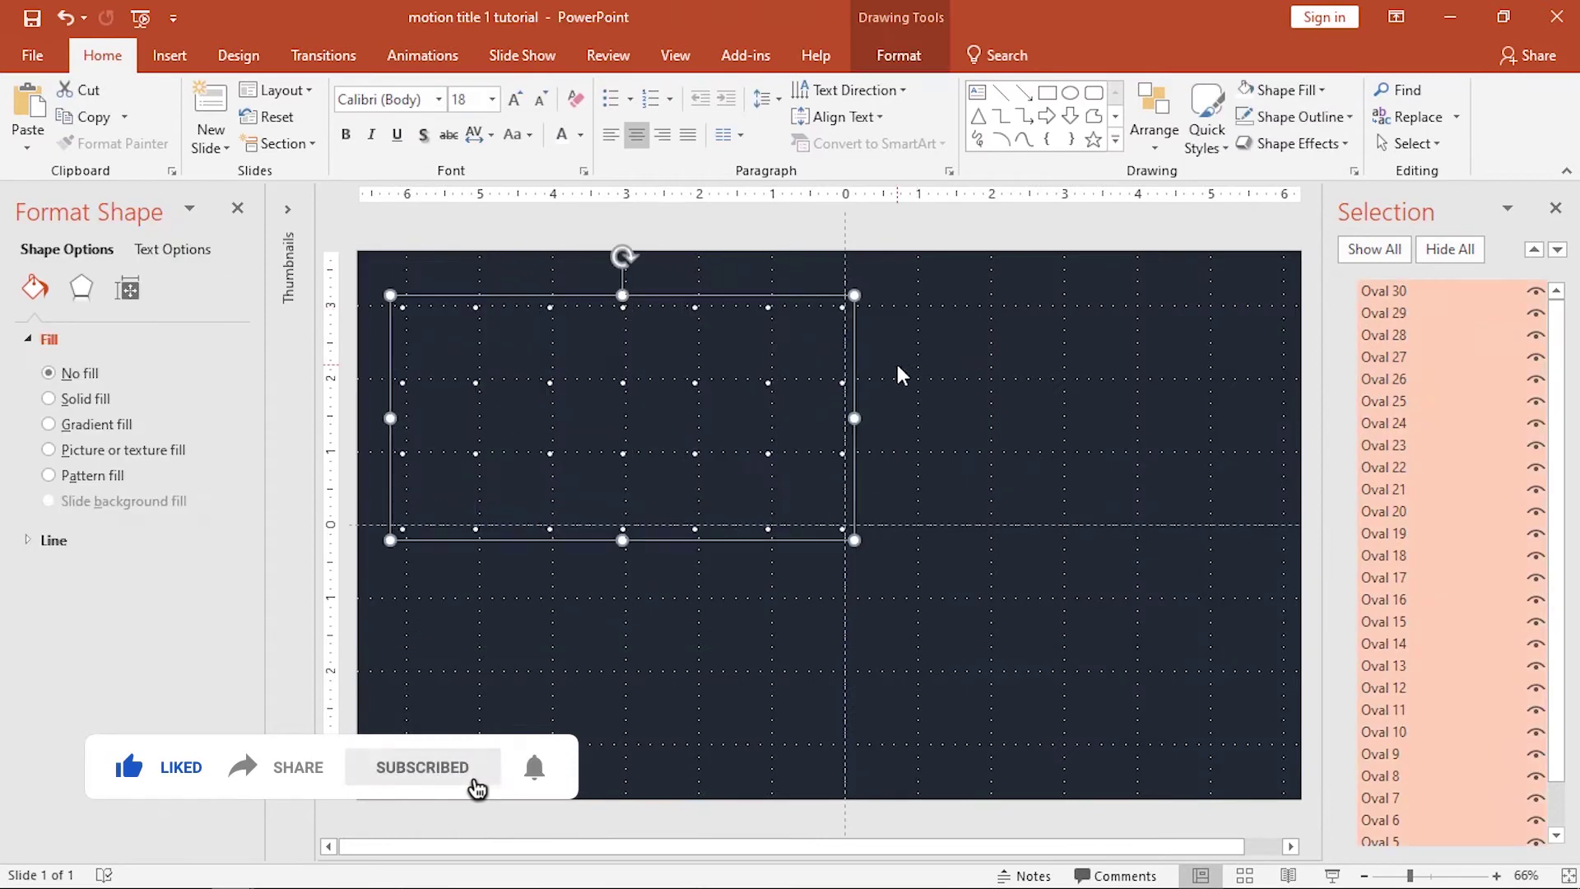
pyautogui.hotkey('ctrl', 'd')
pyautogui.press('Right')
pyautogui.press('Right')
pyautogui.press('Right')
pyautogui.press('Right')
pyautogui.press('Right')
pyautogui.press('Right')
pyautogui.press('Right')
pyautogui.press('Right')
pyautogui.press('Right')
pyautogui.press('Right')
pyautogui.press('Right')
pyautogui.press('Right')
pyautogui.press('Right')
pyautogui.press('Right')
pyautogui.press('Right')
pyautogui.press('Right')
pyautogui.press('Right')
pyautogui.press('Right')
pyautogui.press('Right')
pyautogui.press('Right')
pyautogui.press('Up')
# - Duplicate both dot groups and position the copies to continue the pattern over the lower half of the slide
pyautogui.keyDown('shift'); pyautogui.click(767, 380); pyautogui.keyUp('shift')
pyautogui.hotkey('ctrl', 'd')
pyautogui.press('Left')
pyautogui.press('Down')
pyautogui.press('Down')
pyautogui.press('Down')
pyautogui.press('Down')
pyautogui.press('Down')
pyautogui.press('Down')
pyautogui.press('Down')
pyautogui.press('Down')
pyautogui.press('Down')
pyautogui.press('Down')
pyautogui.press('Down')
pyautogui.press('Down')
pyautogui.press('Down')
pyautogui.press('Down')
pyautogui.press('Down')
pyautogui.press('Down')
pyautogui.press('Down')
pyautogui.press('Down')
pyautogui.press('Down')
pyautogui.press('Down')
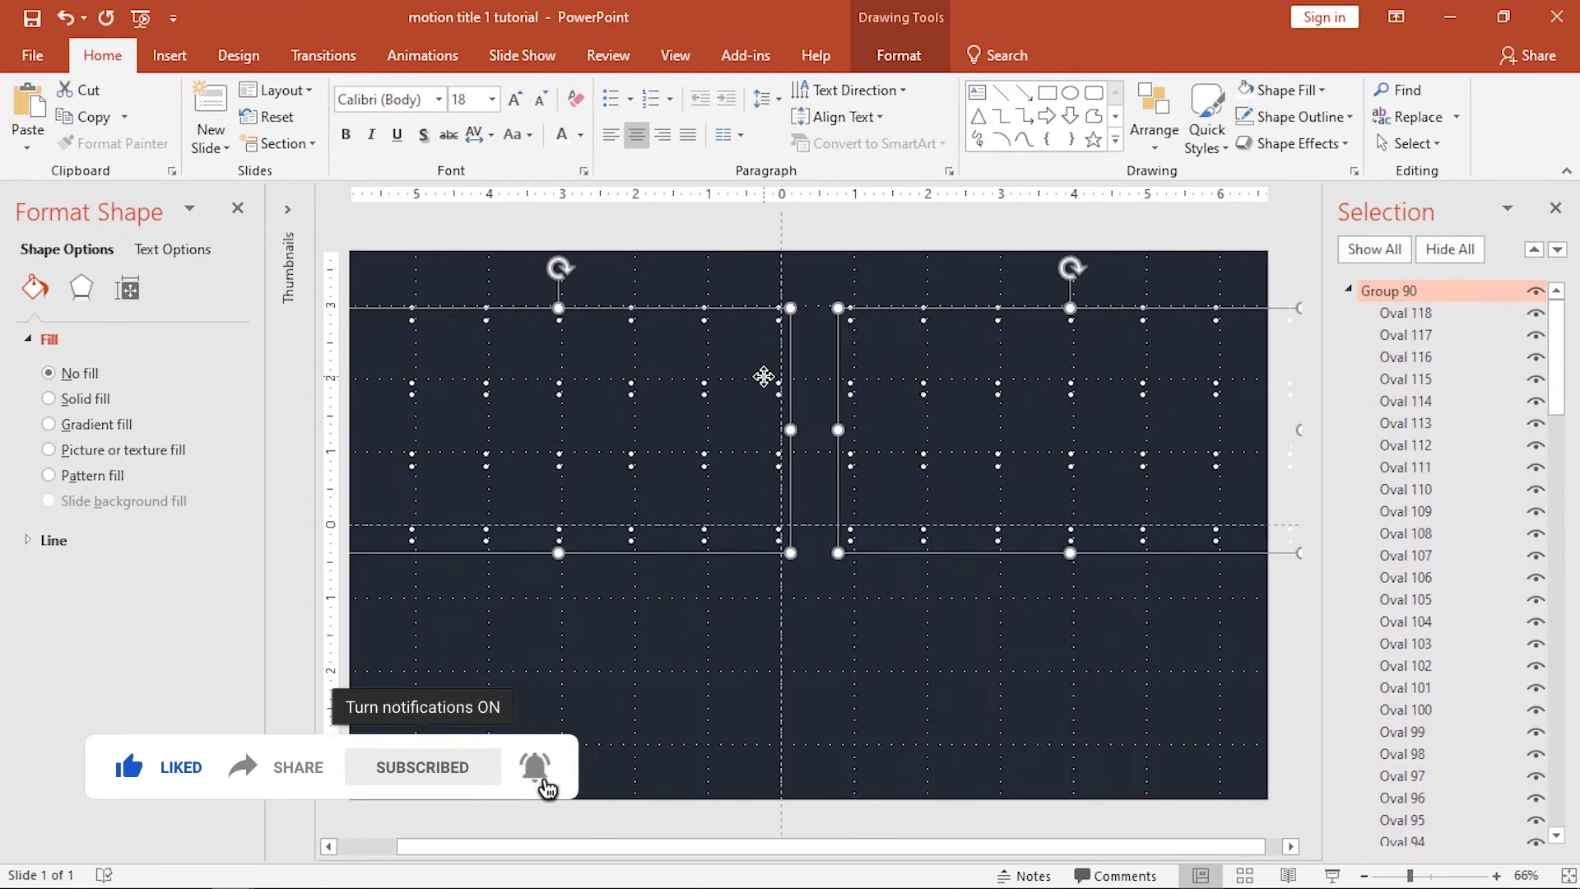
# - Group all the dots on the slide and name the group "dotted grid"
pyautogui.hotkey('ctrl', 'a')
pyautogui.hotkey('ctrl', 'g')
pyautogui.click(1348, 290)
pyautogui.click(1372, 291)
pyautogui.write('dotted grid')
pyautogui.press('Return')
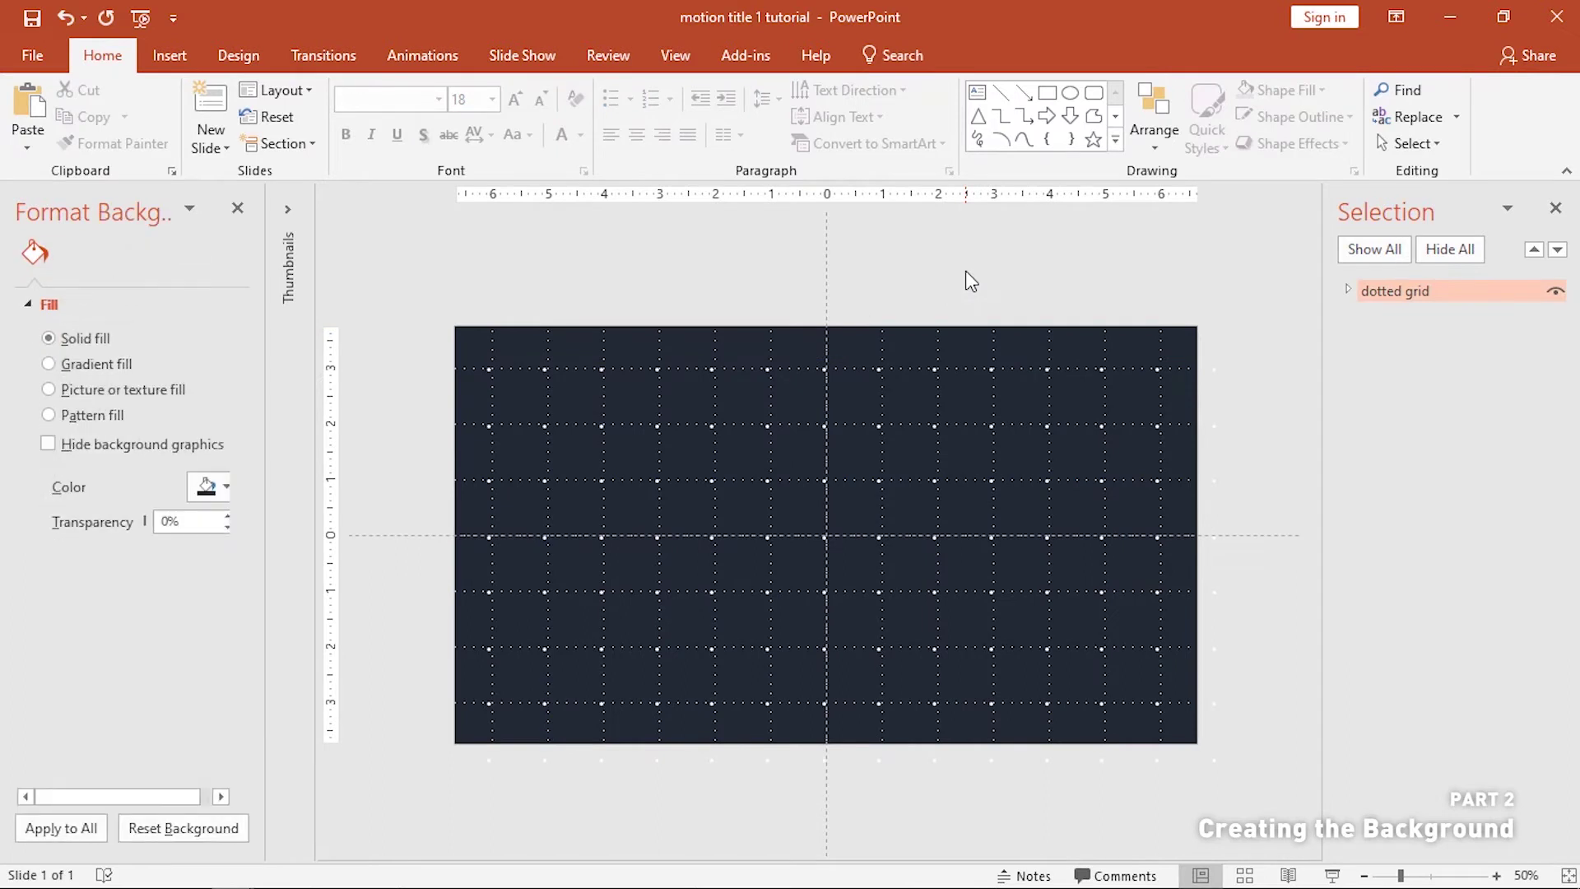
# - Hide the slide's grid and drawing guides, leaving Snap objects to grid enabled
pyautogui.rightClick(970, 281)
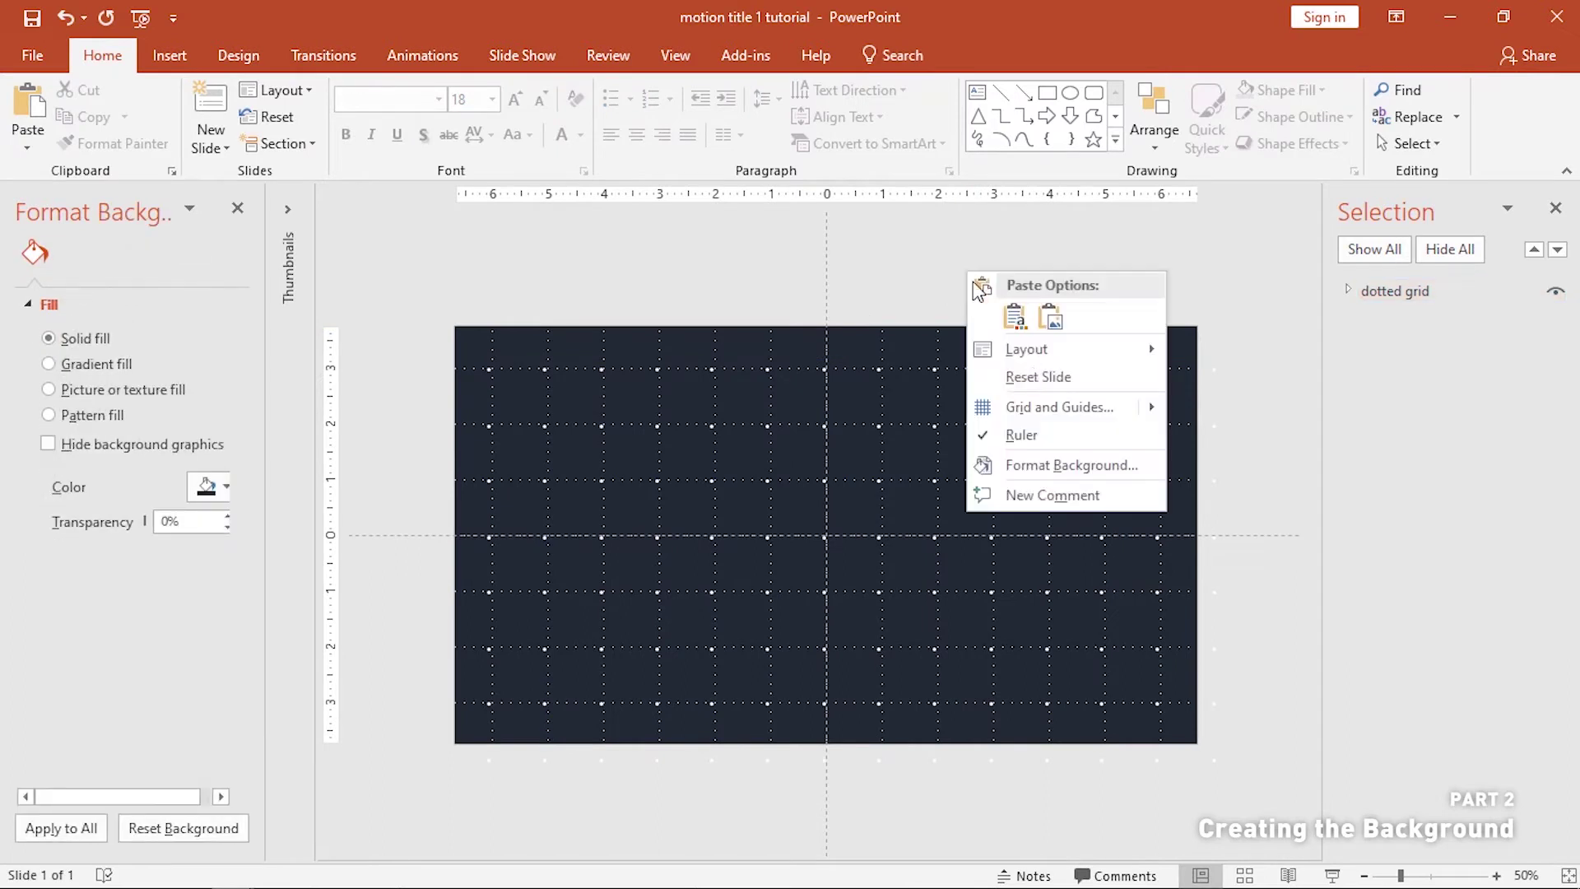
pyautogui.click(1046, 413)
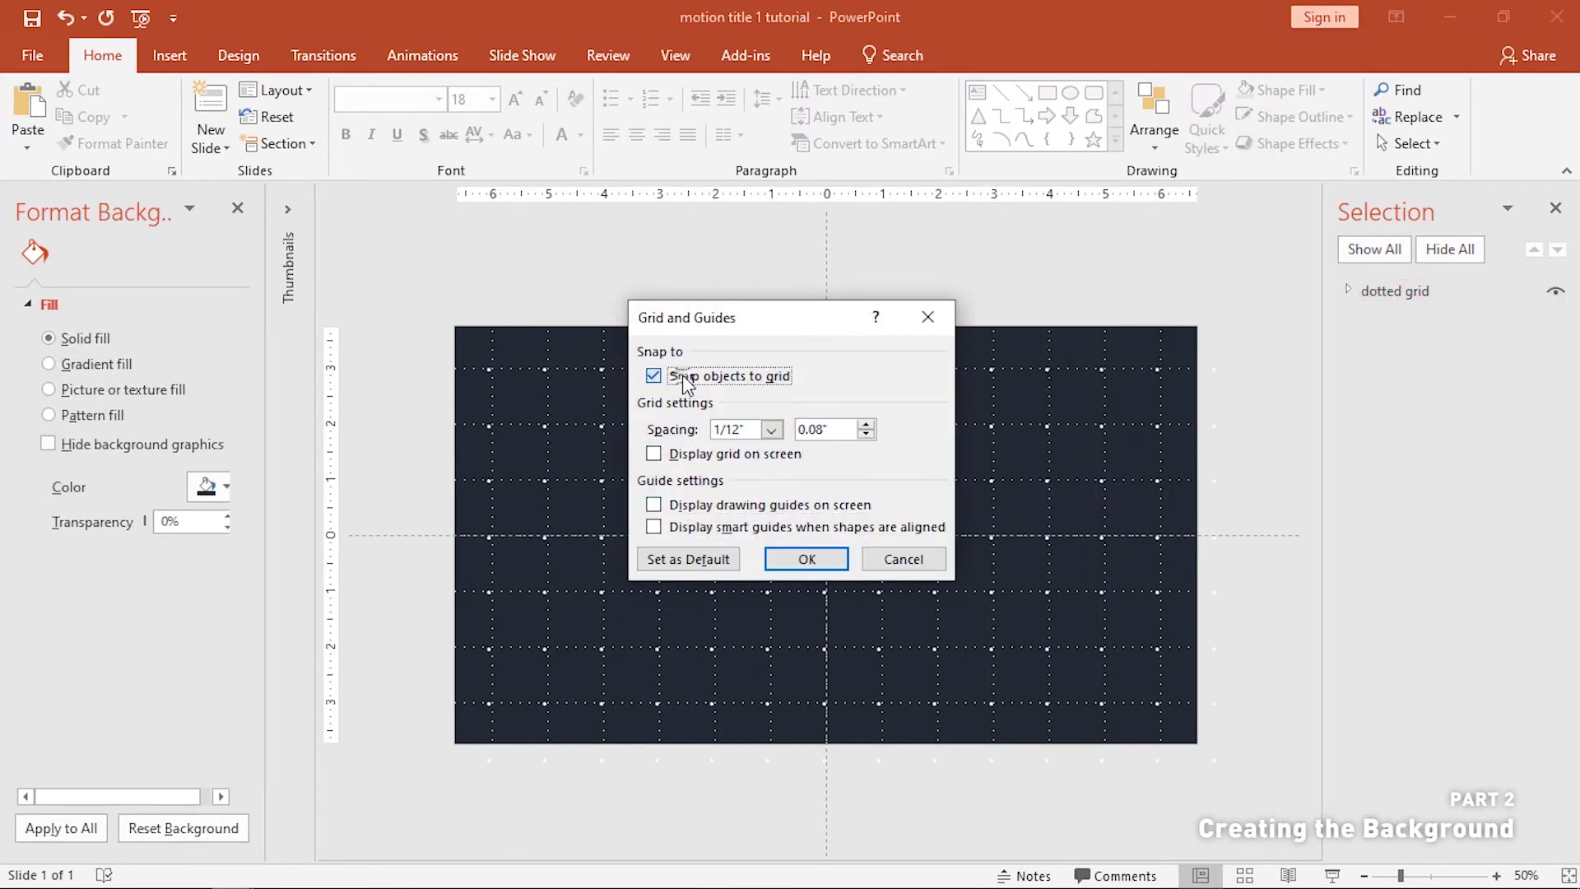
pyautogui.click(790, 559)
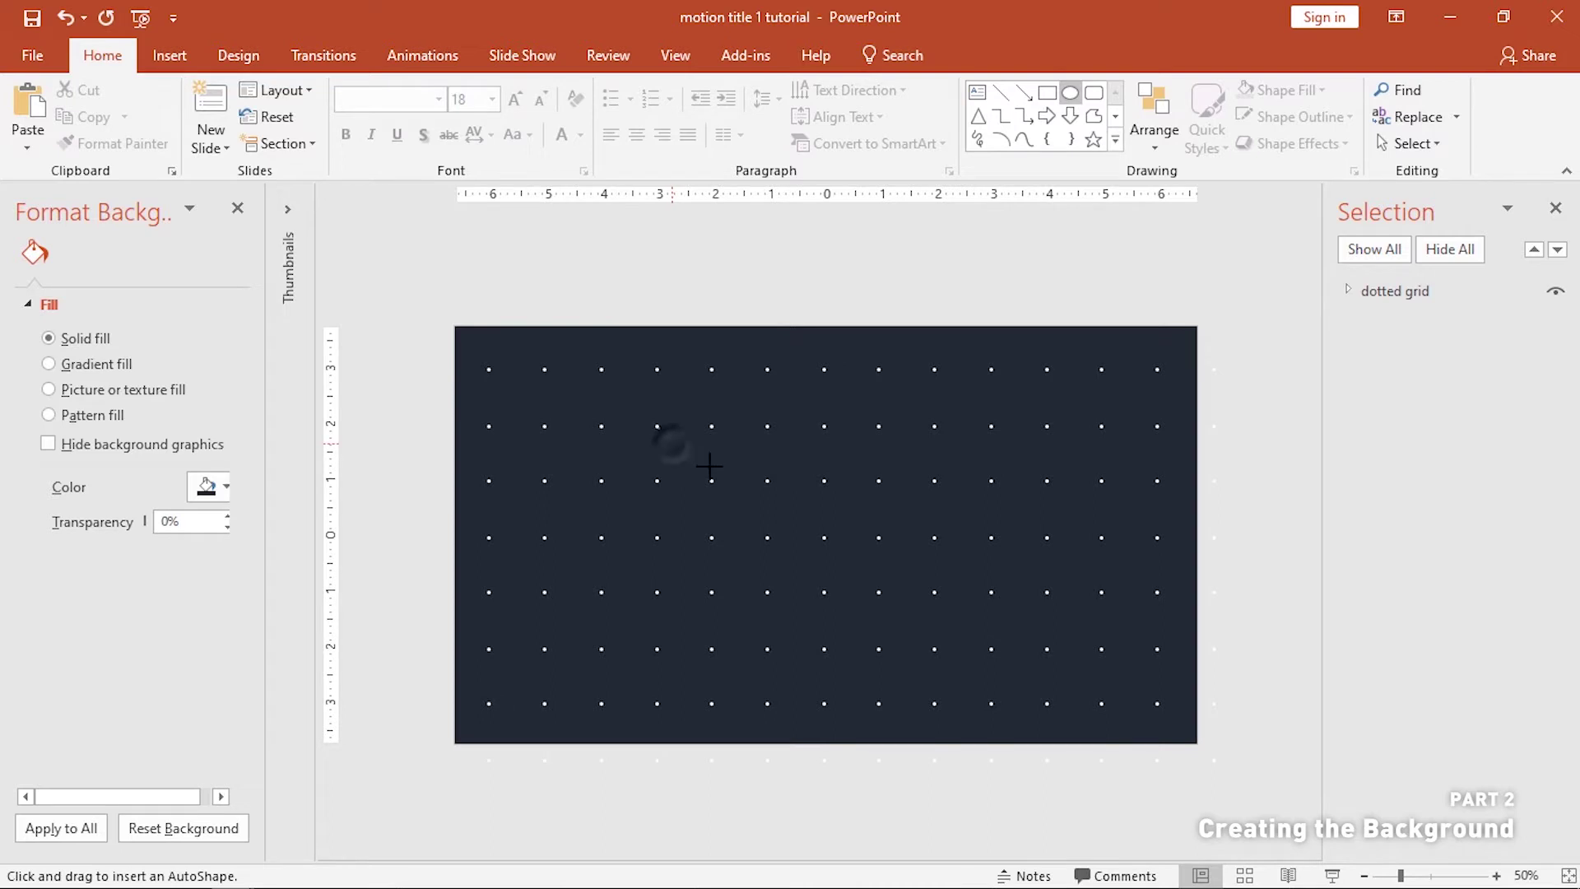
# - Draw a circle about 4.1 inches wide near the slide's centre and a smaller one about 2.6 inches wide inside it
pyautogui.moveTo(672, 445); pyautogui.dragTo(900, 602)
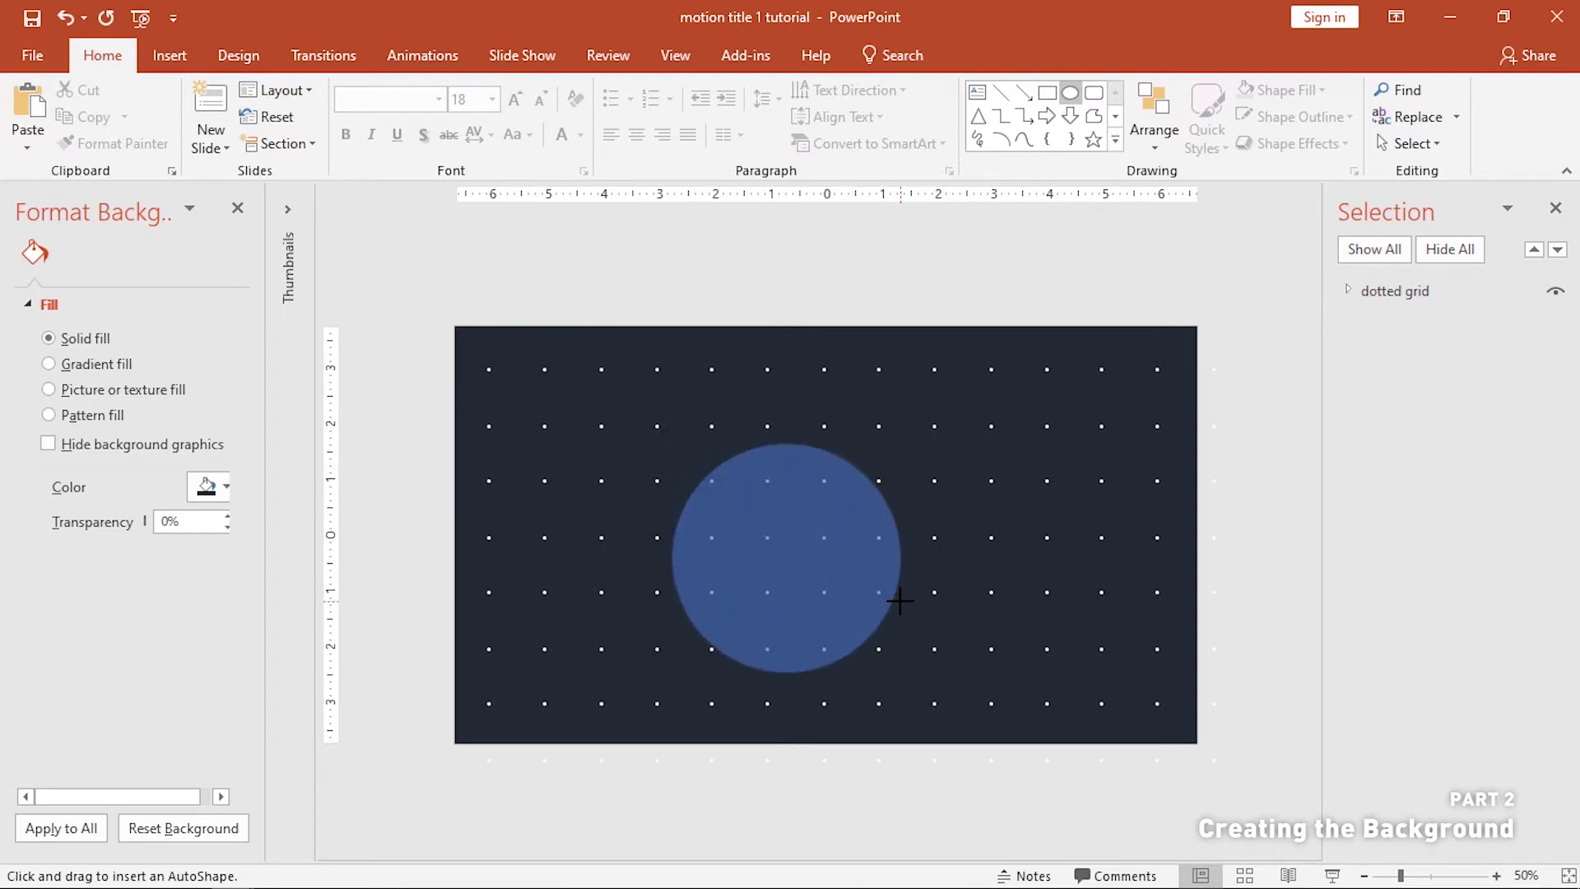
pyautogui.moveTo(900, 601)
pyautogui.mouseDown()
pyautogui.moveTo(848, 578)
pyautogui.moveTo(847, 560)
pyautogui.mouseUp()
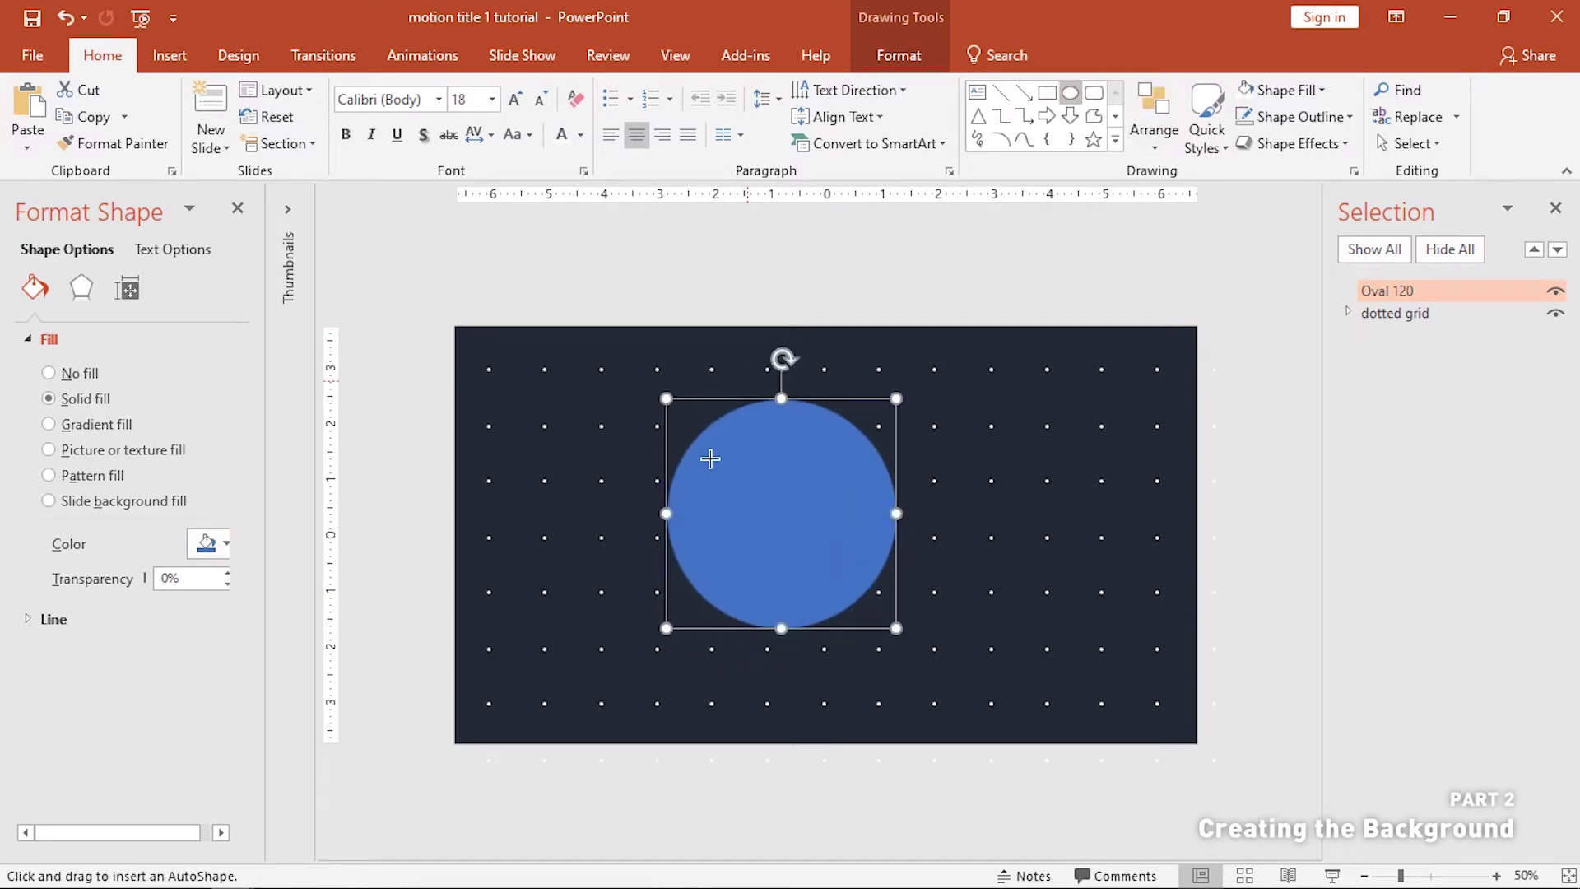
pyautogui.moveTo(875, 601); pyautogui.dragTo(877, 609)
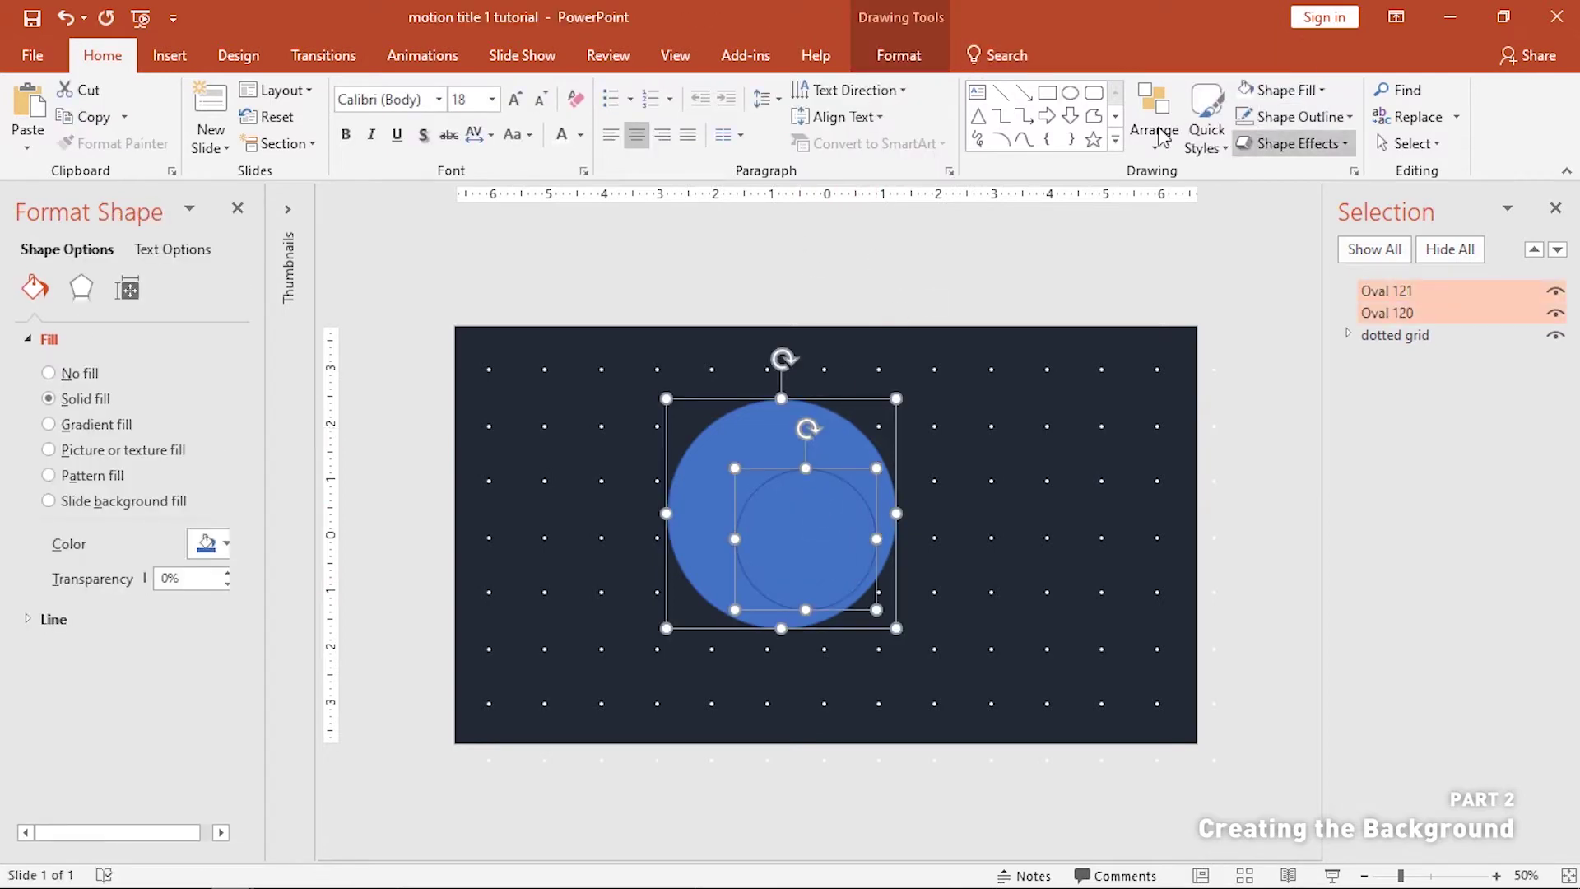
# - Align the two circles with each other by center and middle
pyautogui.click(920, 53)
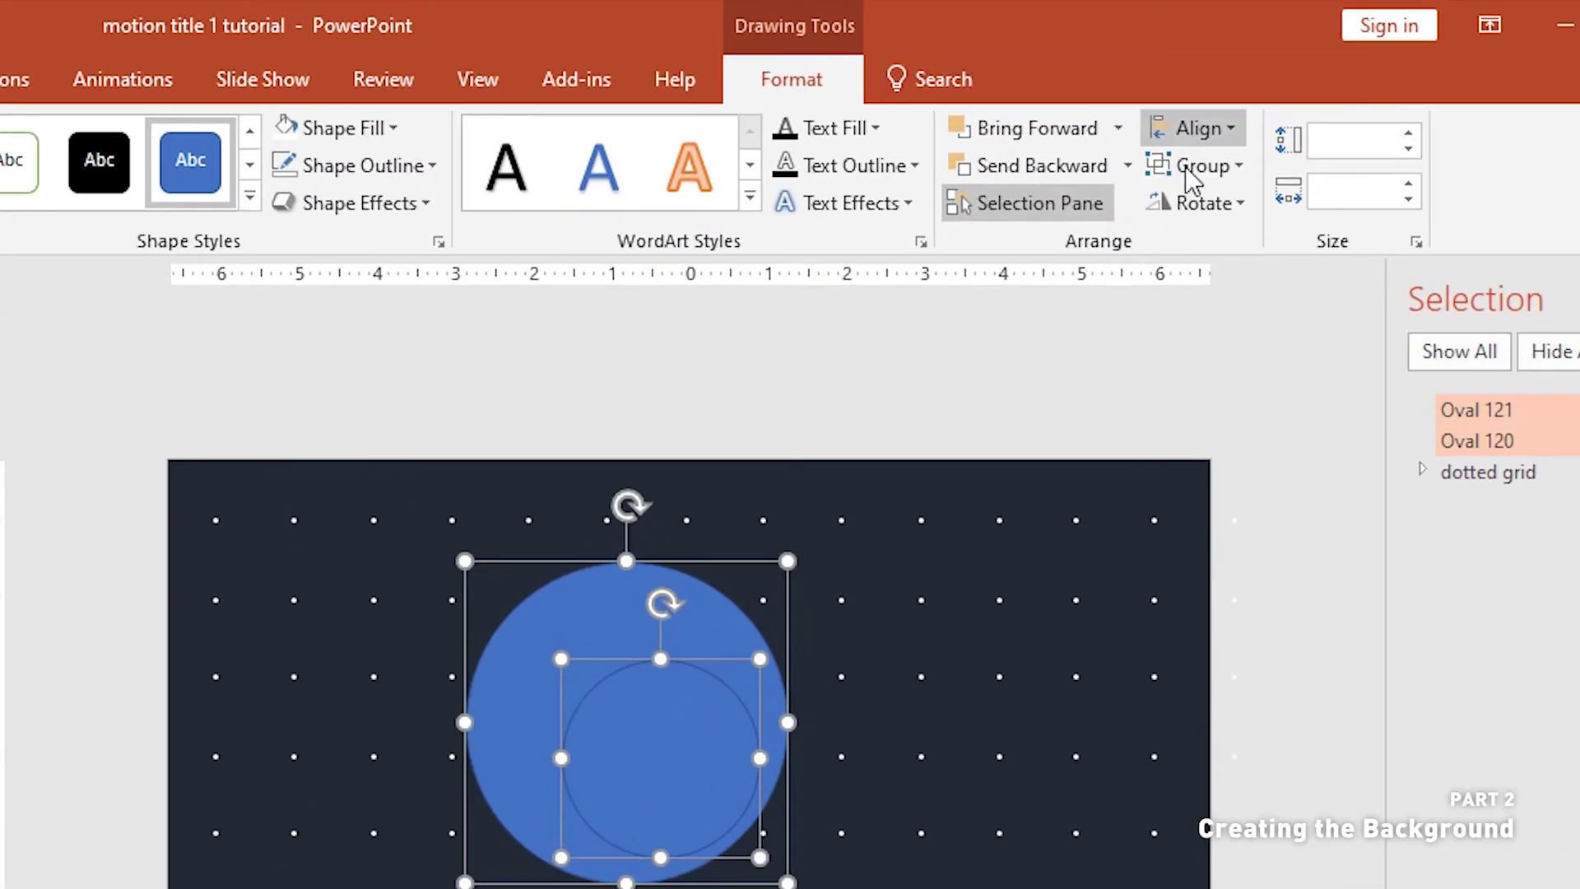
pyautogui.click(1181, 91)
pyautogui.click(1216, 205)
pyautogui.click(1201, 129)
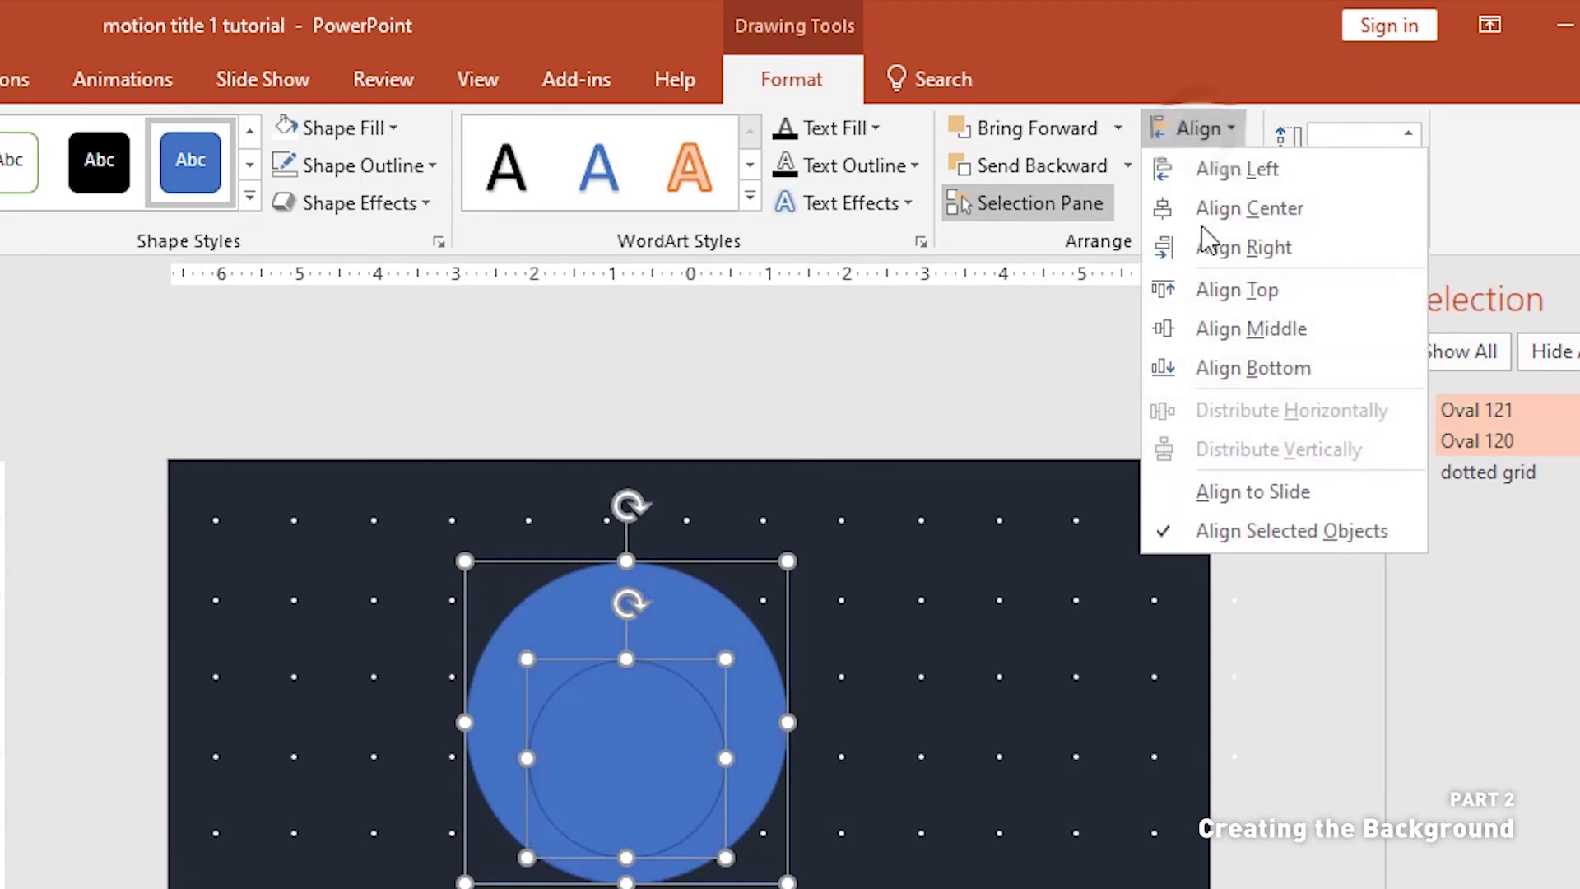
pyautogui.click(1216, 329)
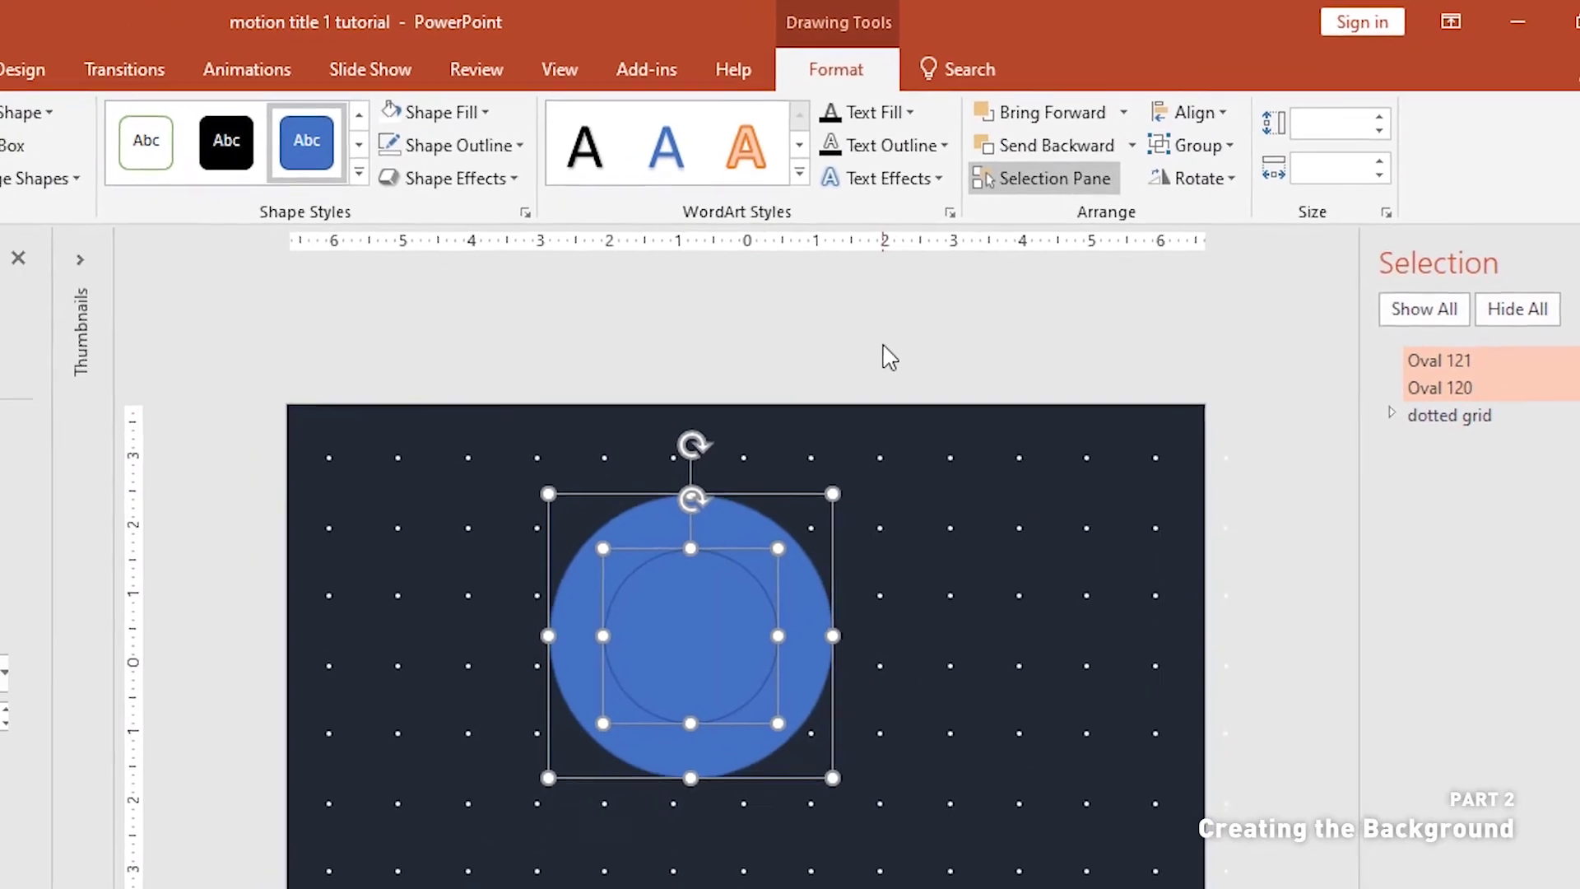
# - Shrink the inner circle slightly to about 2.5 inches, keeping it concentric, and select both circles
pyautogui.press('Escape')
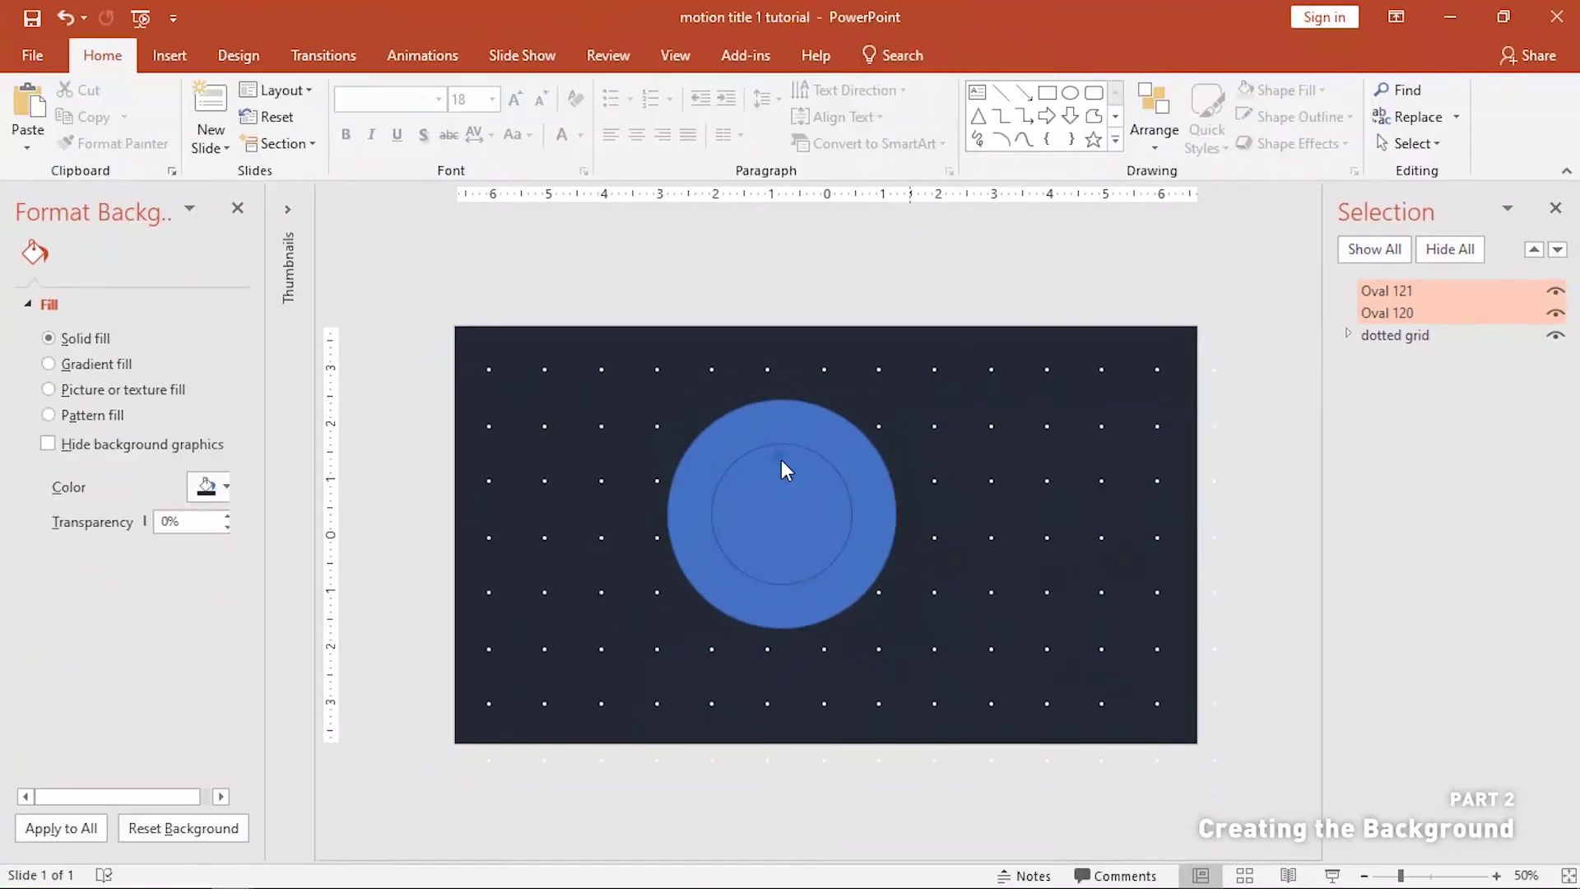
pyautogui.click(781, 461)
pyautogui.moveTo(851, 444)
pyautogui.mouseDown()
pyautogui.moveTo(836, 452)
pyautogui.moveTo(849, 445)
pyautogui.mouseUp()
pyautogui.hotkey('ctrl', 'z')
pyautogui.hotkey('ctrl', 'z')
pyautogui.hotkey('ctrl', 'y')
pyautogui.press('Escape')
pyautogui.click(784, 466)
pyautogui.keyDown('shift'); pyautogui.click(833, 428); pyautogui.keyUp('shift')
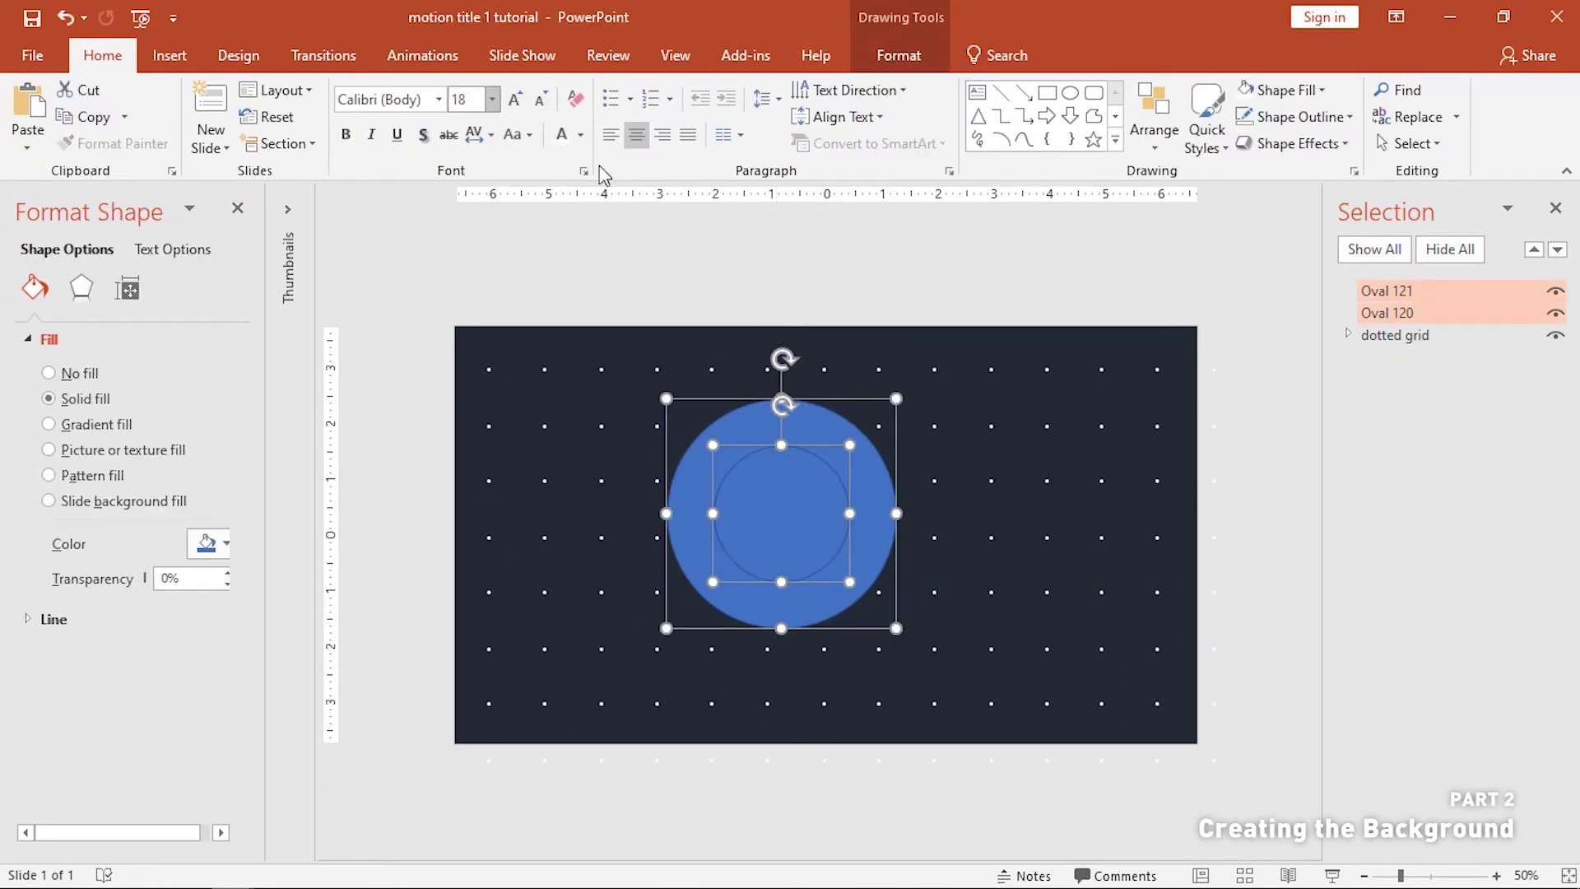
# - Merge the two selected circles into a ring with the Combine operation
pyautogui.click(897, 59)
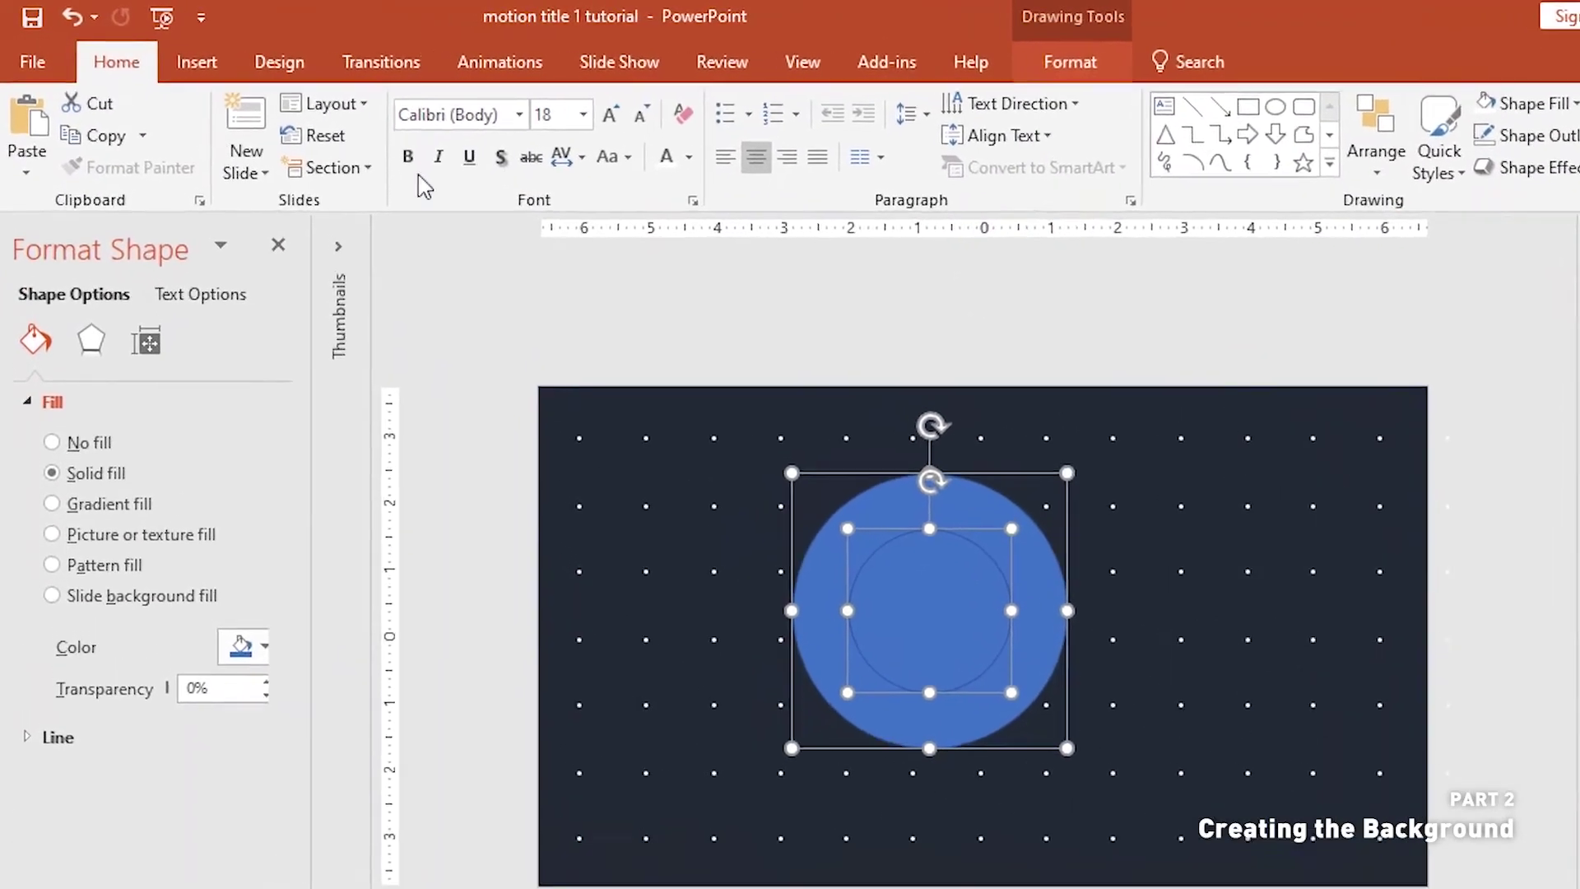
pyautogui.click(1069, 62)
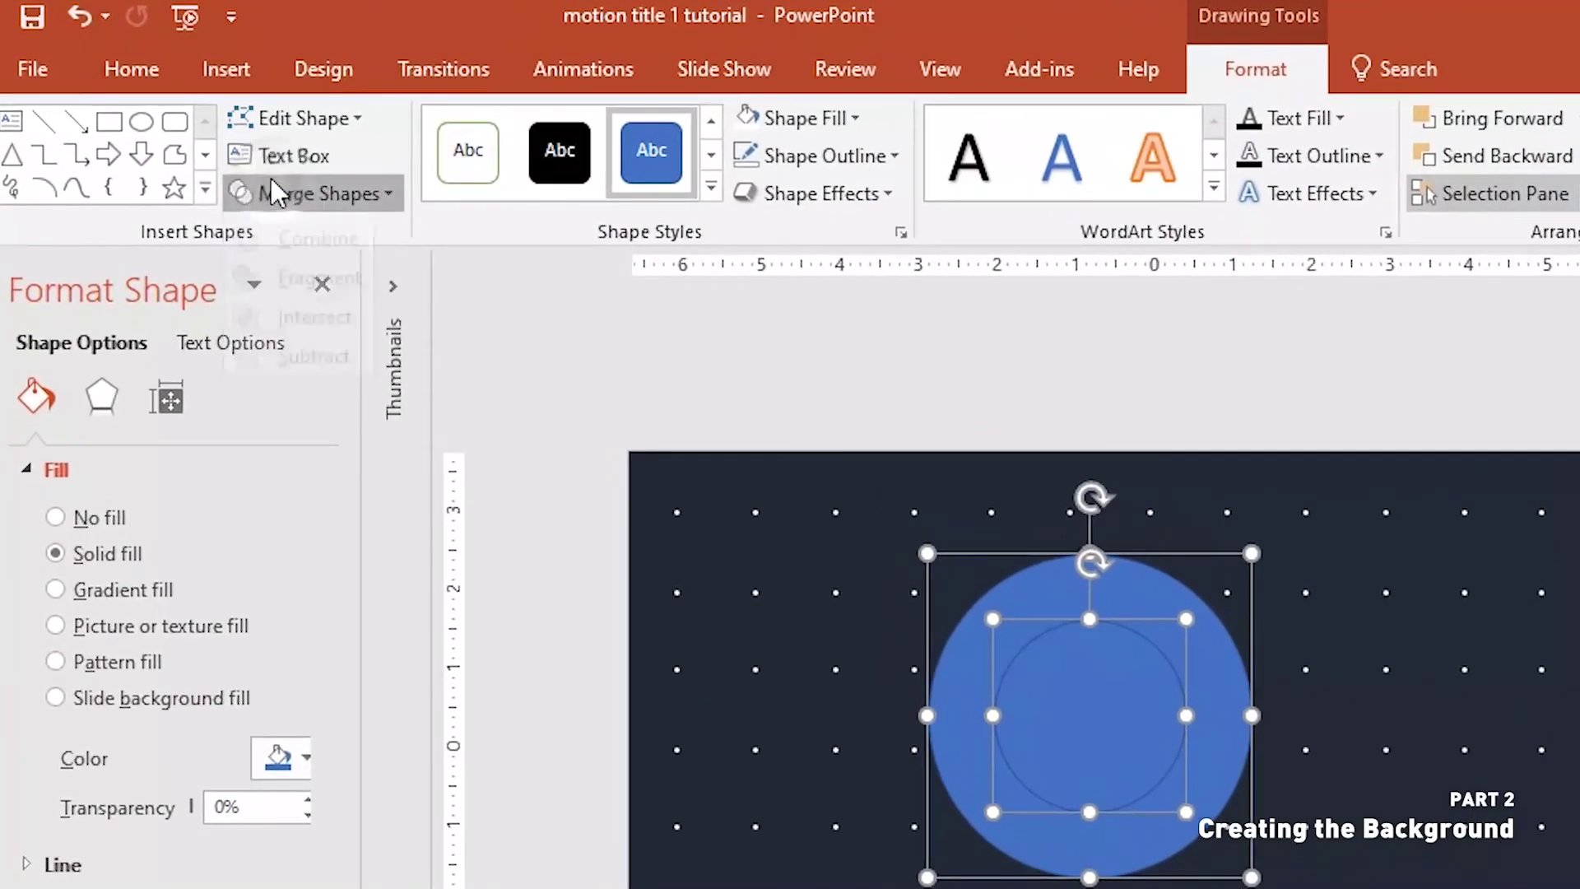
pyautogui.click(235, 168)
pyautogui.click(312, 278)
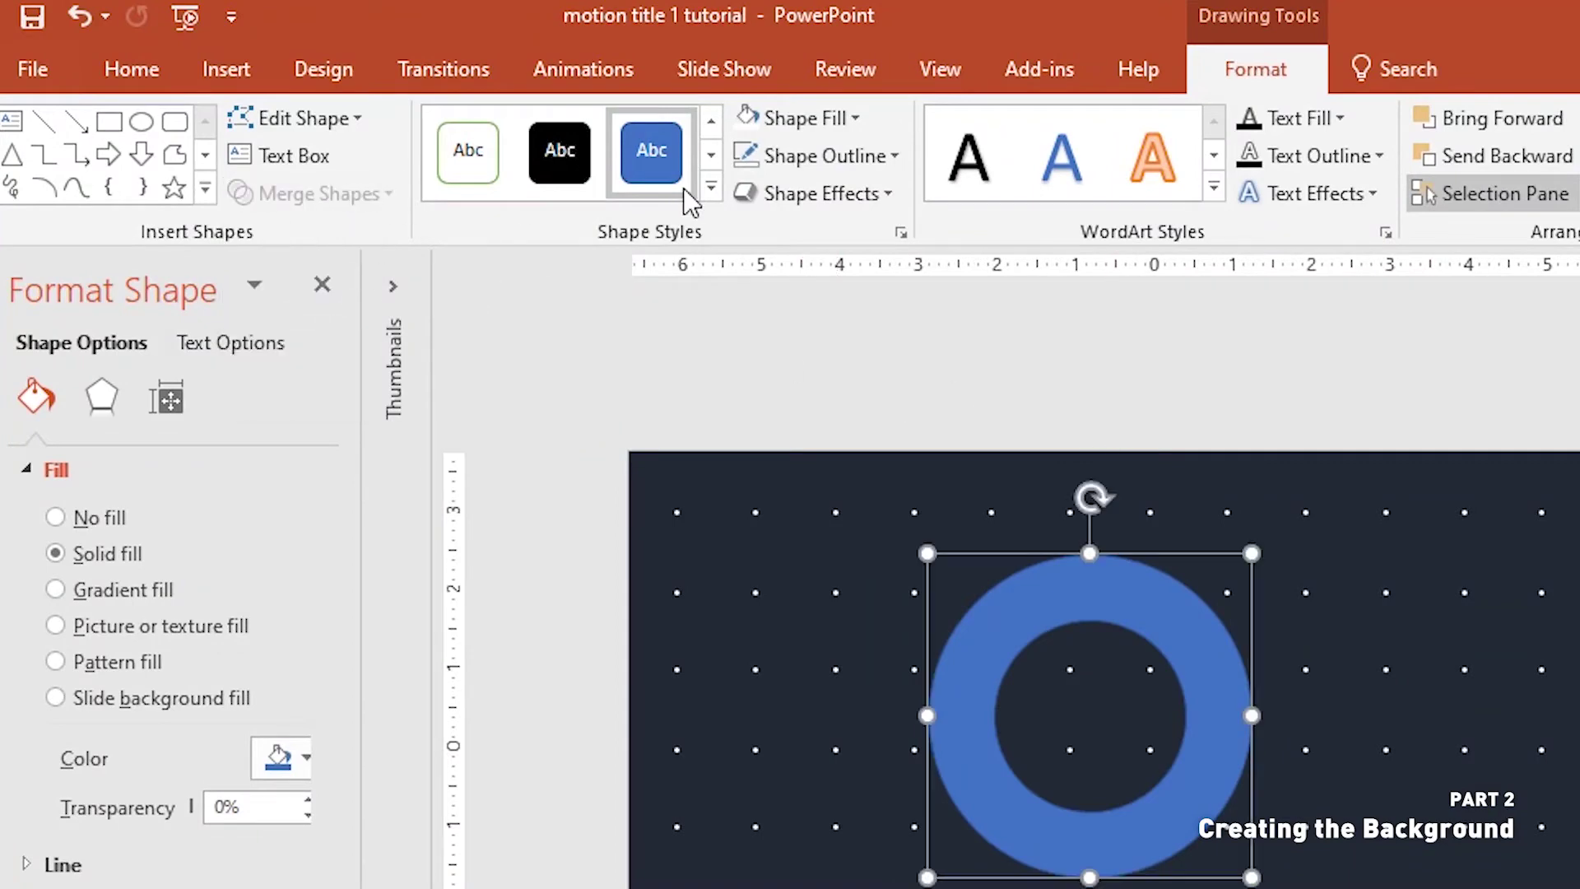
# - Give the ring a linear gradient fill with only two stops, at 0% and 100%
pyautogui.click(98, 598)
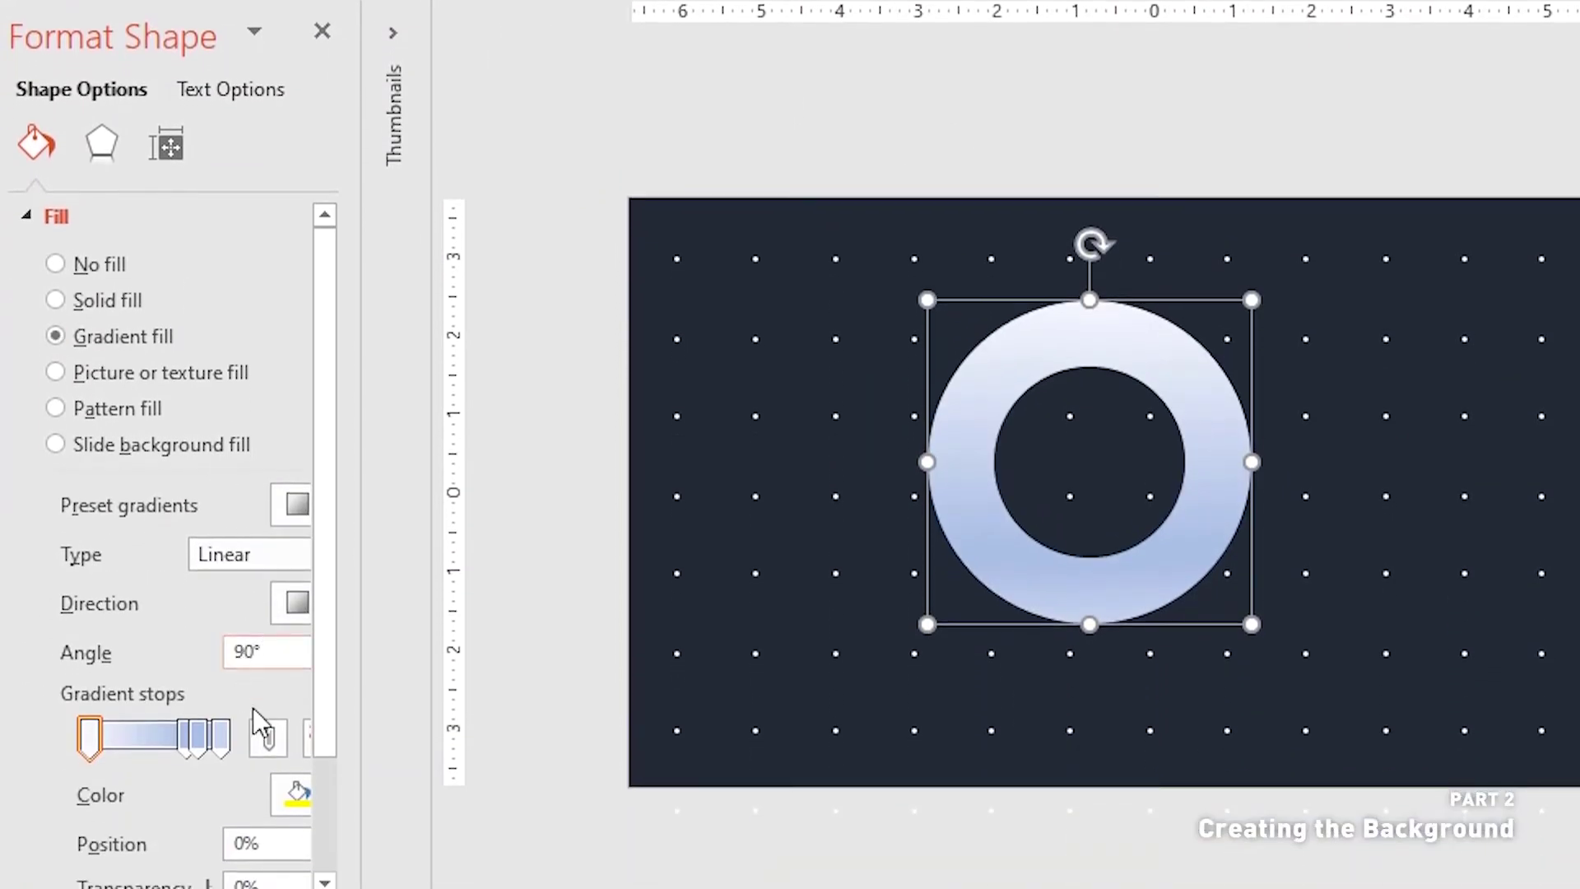
pyautogui.moveTo(352, 668); pyautogui.dragTo(429, 786)
pyautogui.click(393, 683)
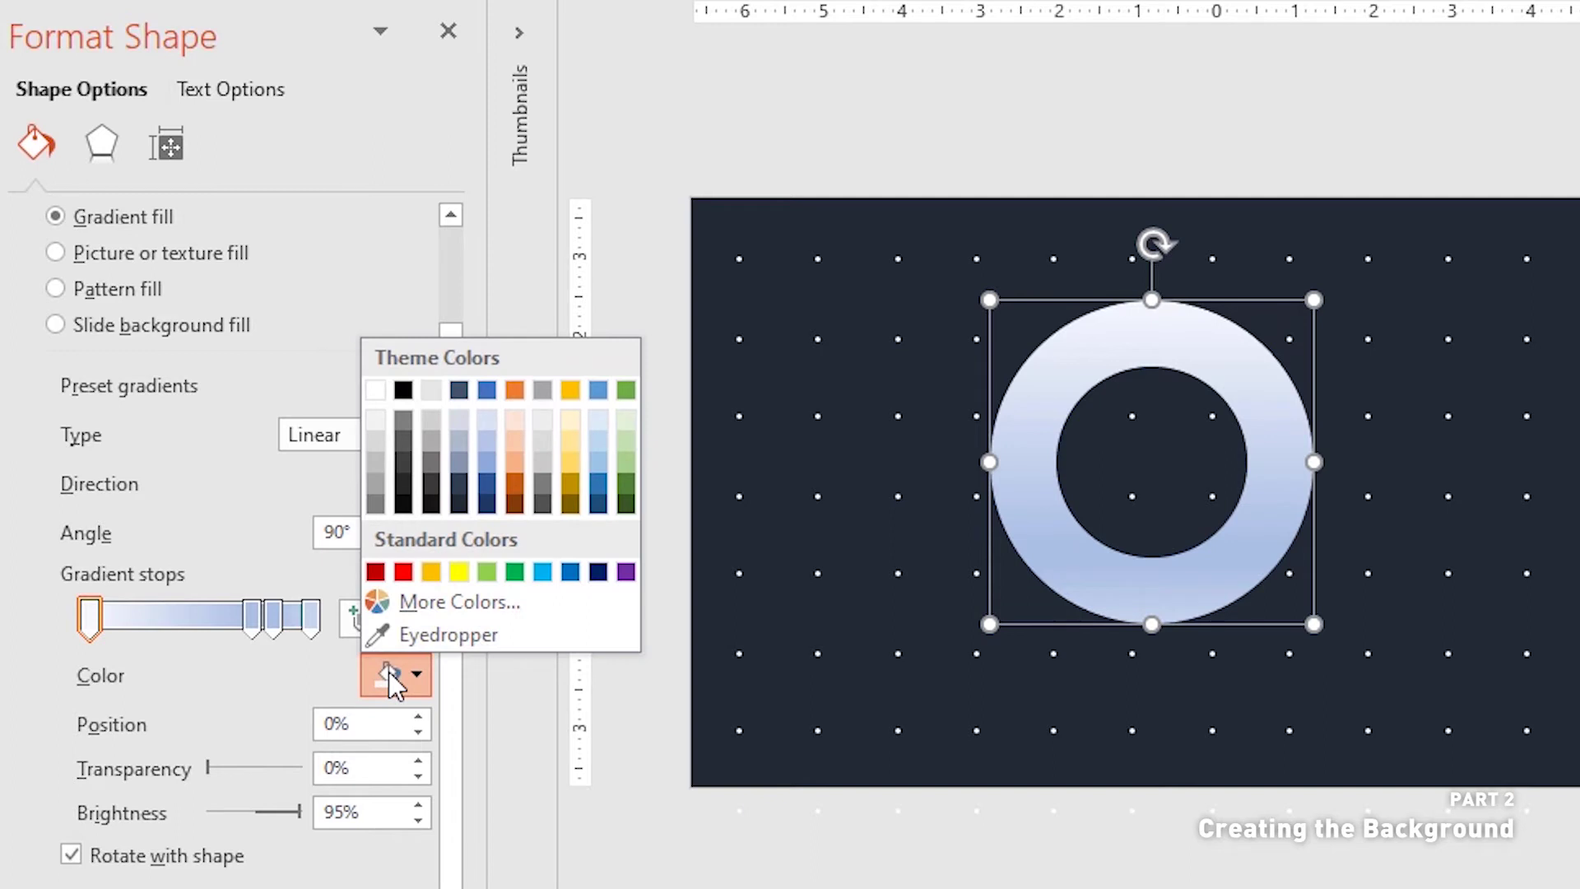
pyautogui.click(407, 619)
pyautogui.click(410, 621)
pyautogui.moveTo(274, 629); pyautogui.dragTo(89, 619)
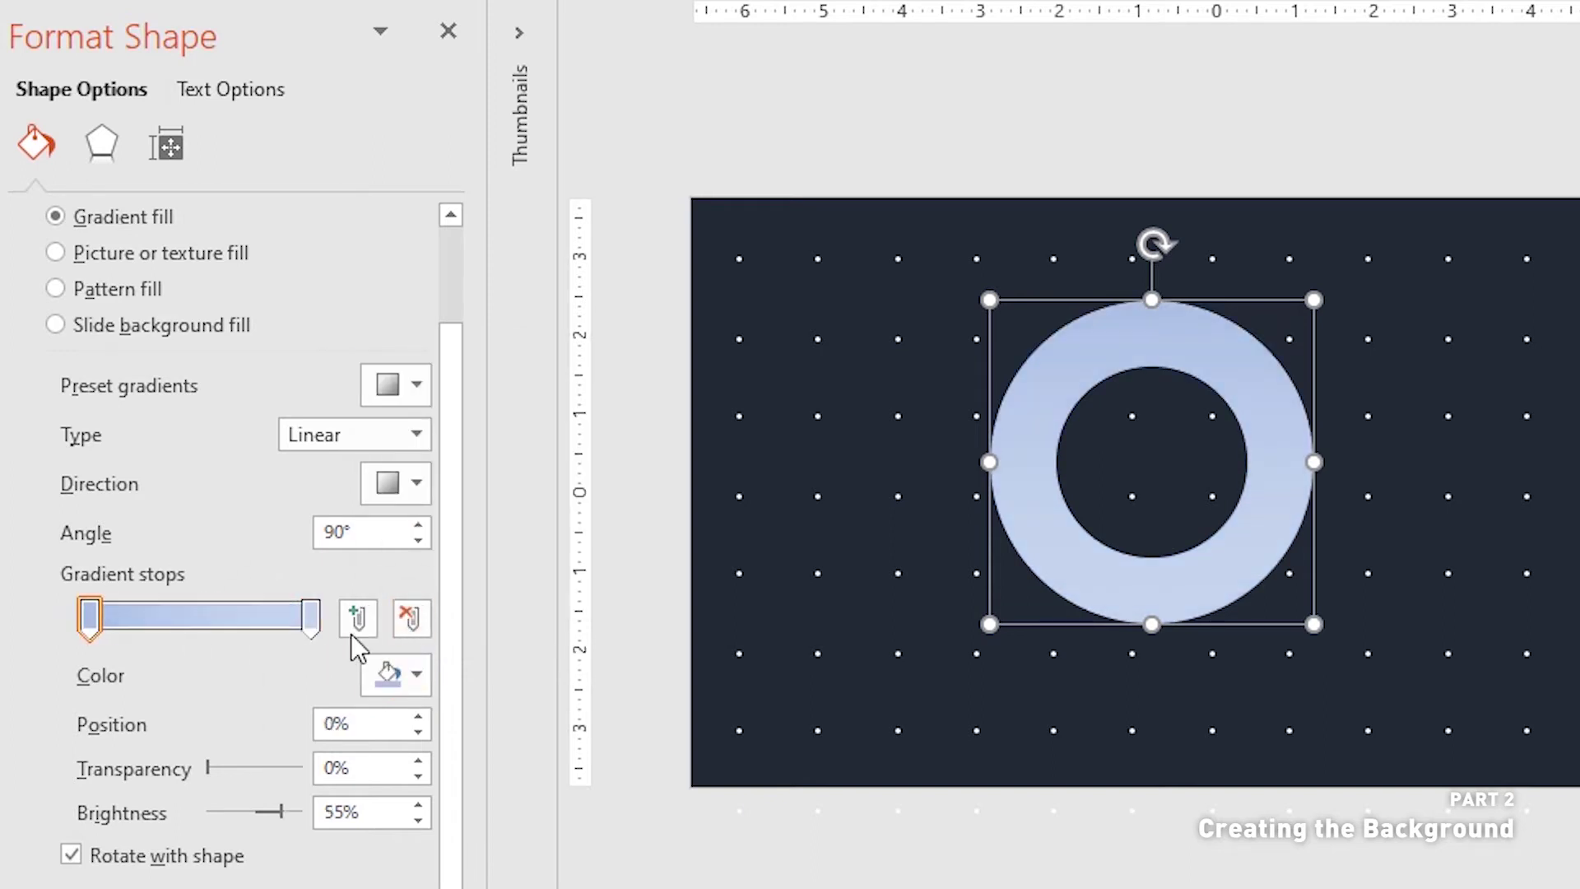
# - Set the ring's first gradient stop to a bright pink from the standard colors
pyautogui.click(393, 675)
pyautogui.click(448, 636)
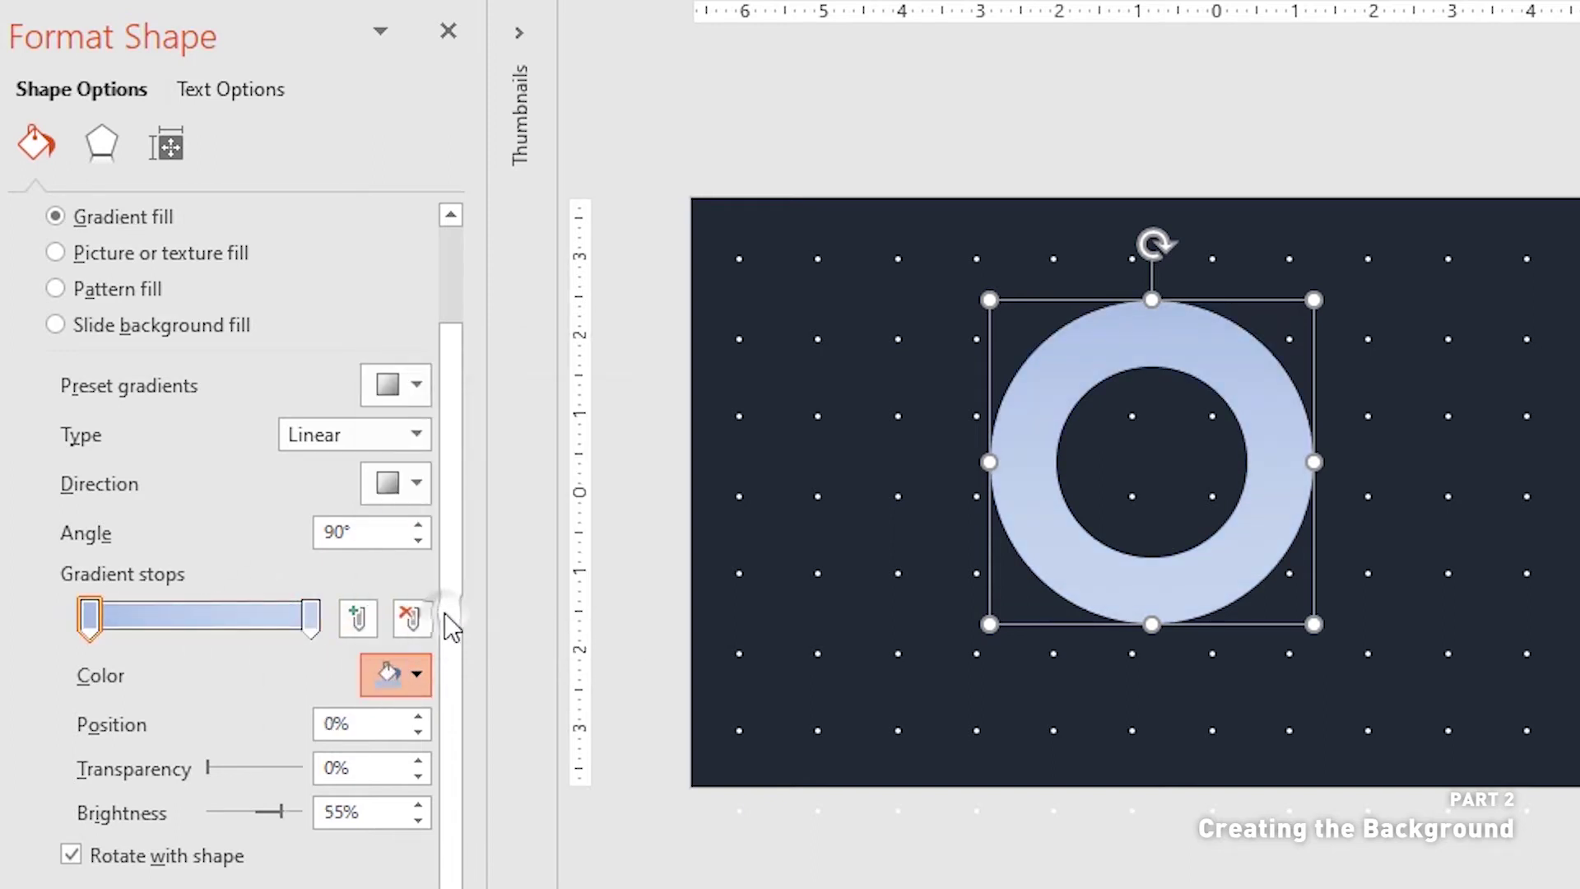
pyautogui.click(612, 279)
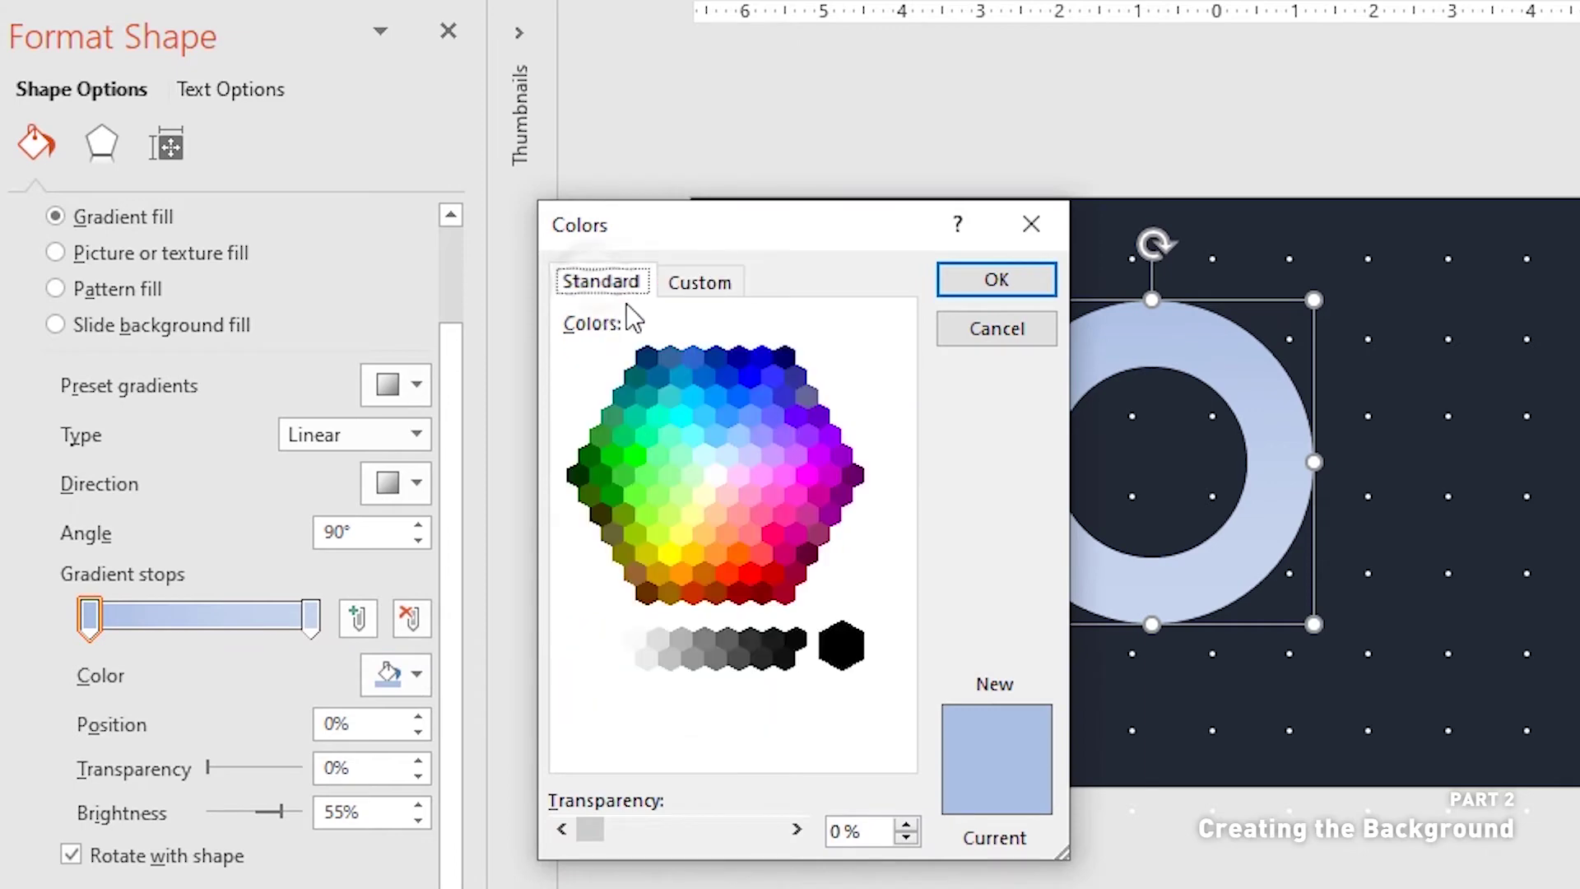
pyautogui.moveTo(716, 239); pyautogui.dragTo(476, 80)
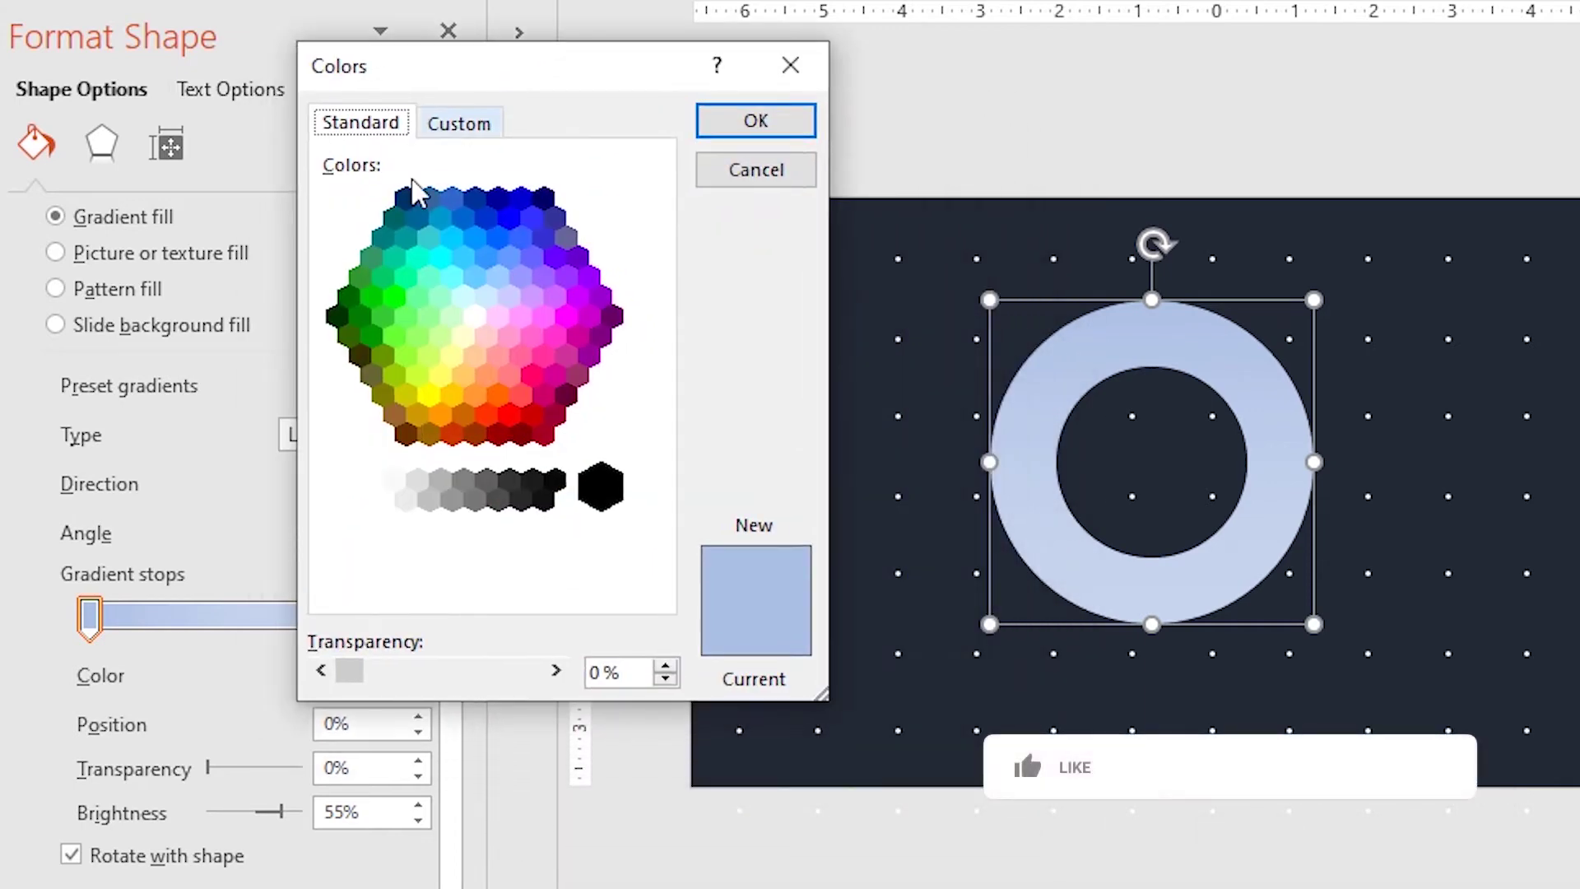
pyautogui.click(529, 374)
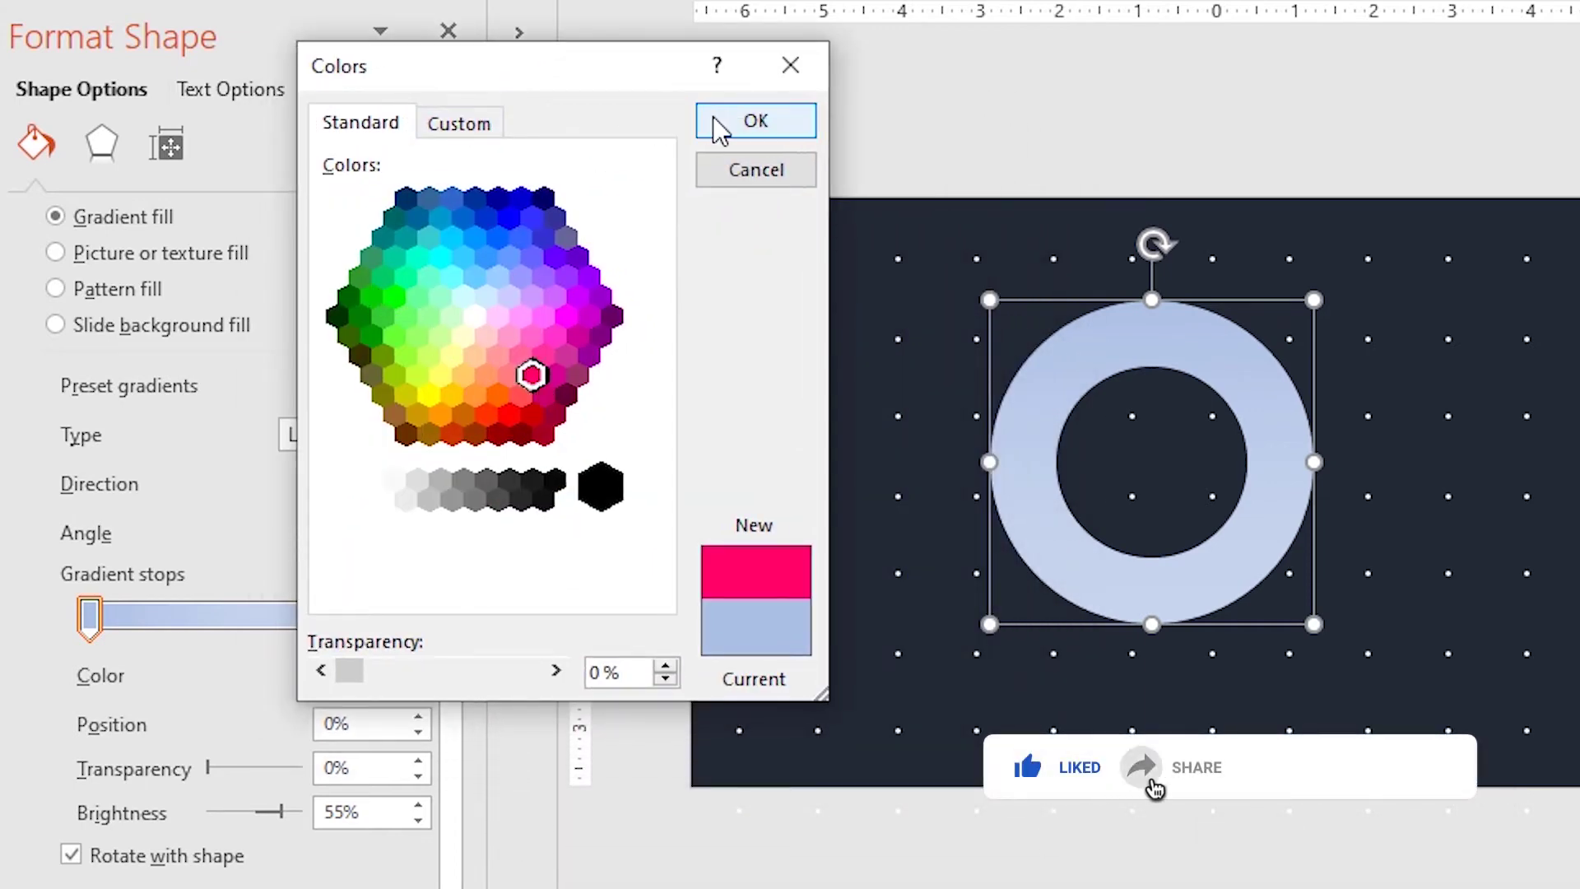
pyautogui.click(755, 121)
# - Set the ring's 100% gradient stop to a light salmon red from the standard colors
pyautogui.click(310, 617)
pyautogui.click(418, 680)
pyautogui.click(428, 605)
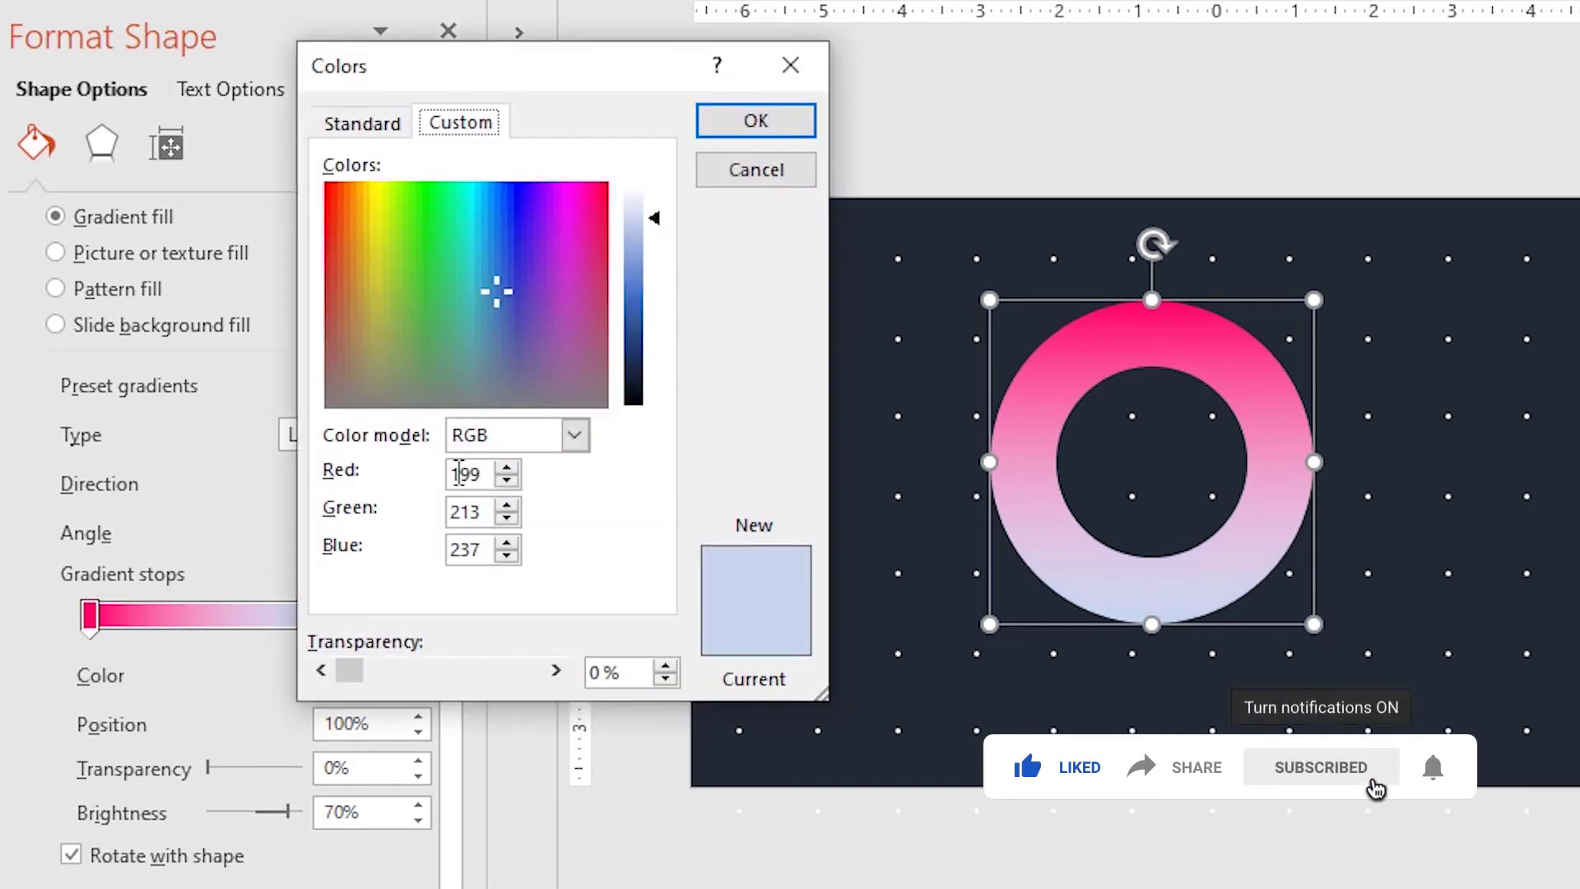
pyautogui.click(370, 132)
pyautogui.click(507, 372)
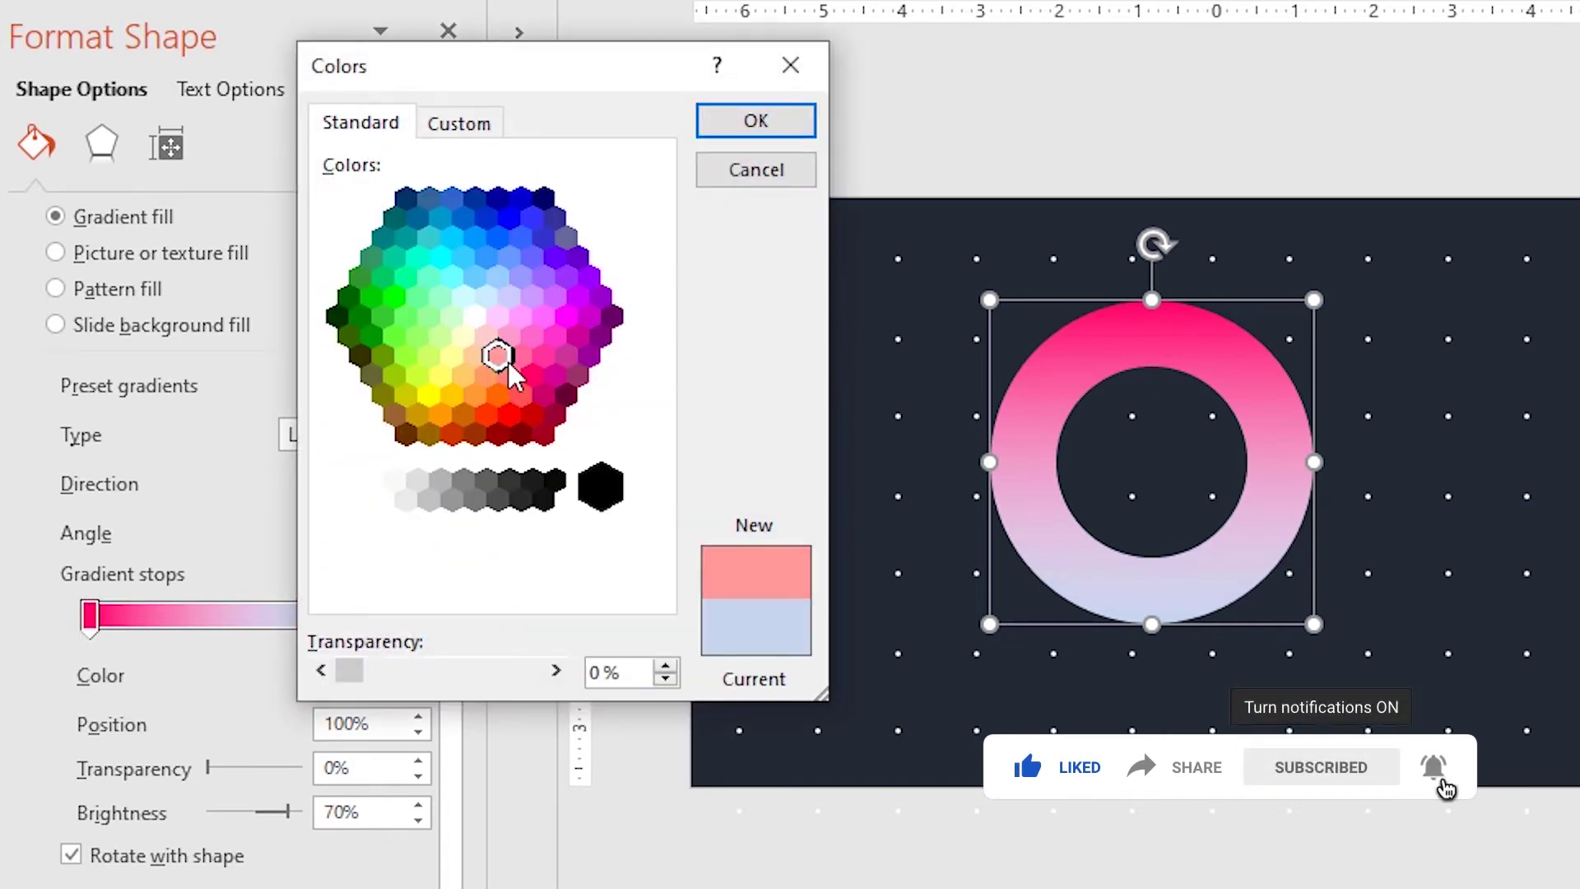
pyautogui.click(755, 121)
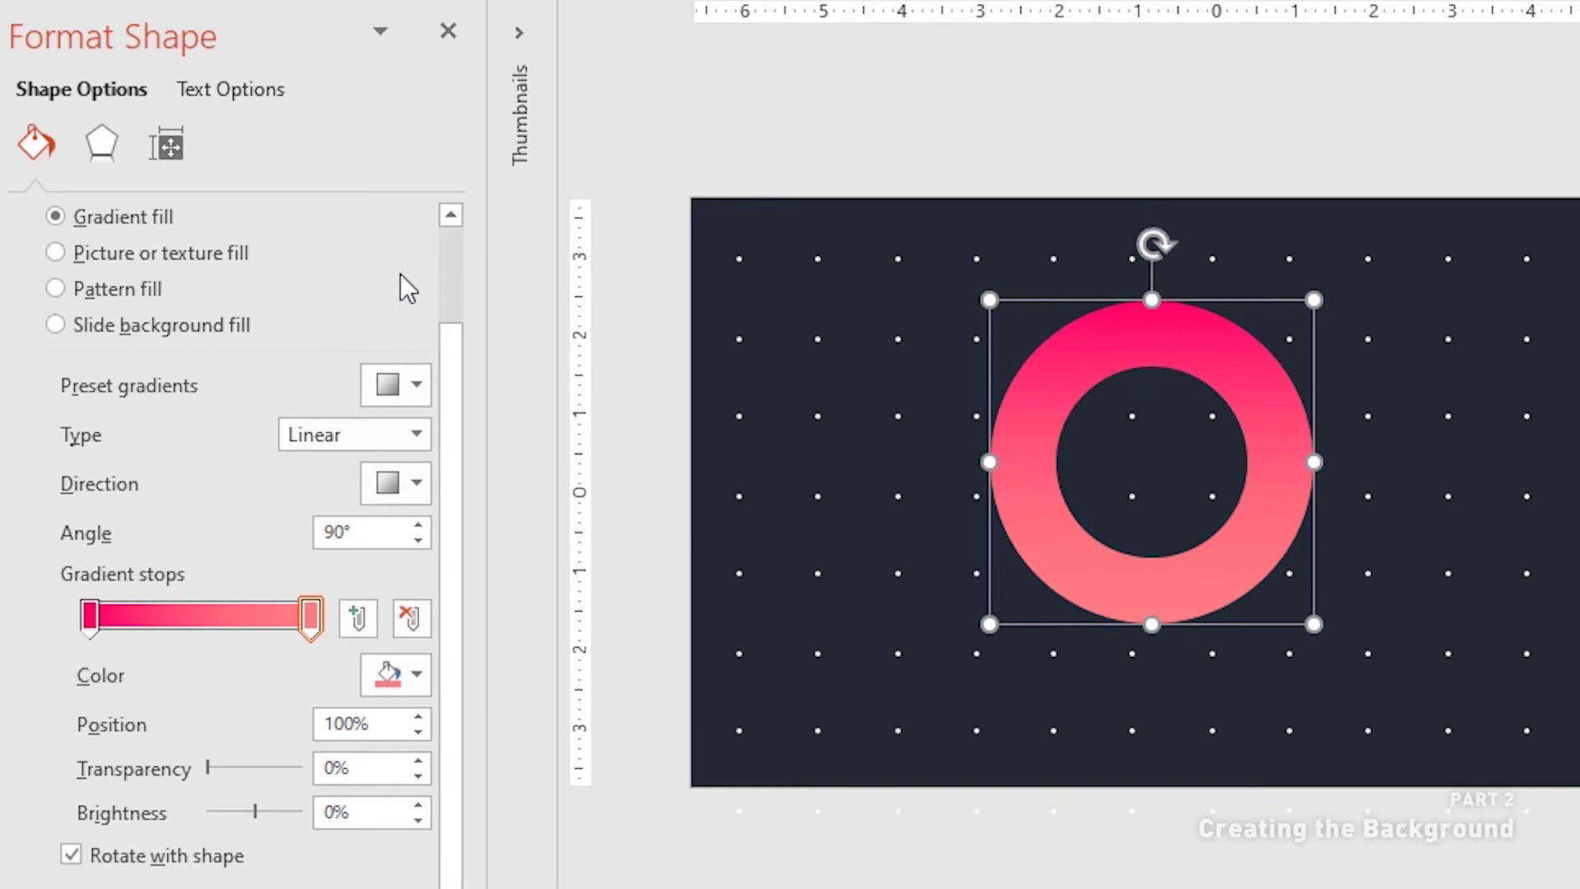
# - Move the gradient ring onto the slide's left edge, slightly below the middle, so half of it extends off the slide
pyautogui.moveTo(486, 273); pyautogui.dragTo(369, 271)
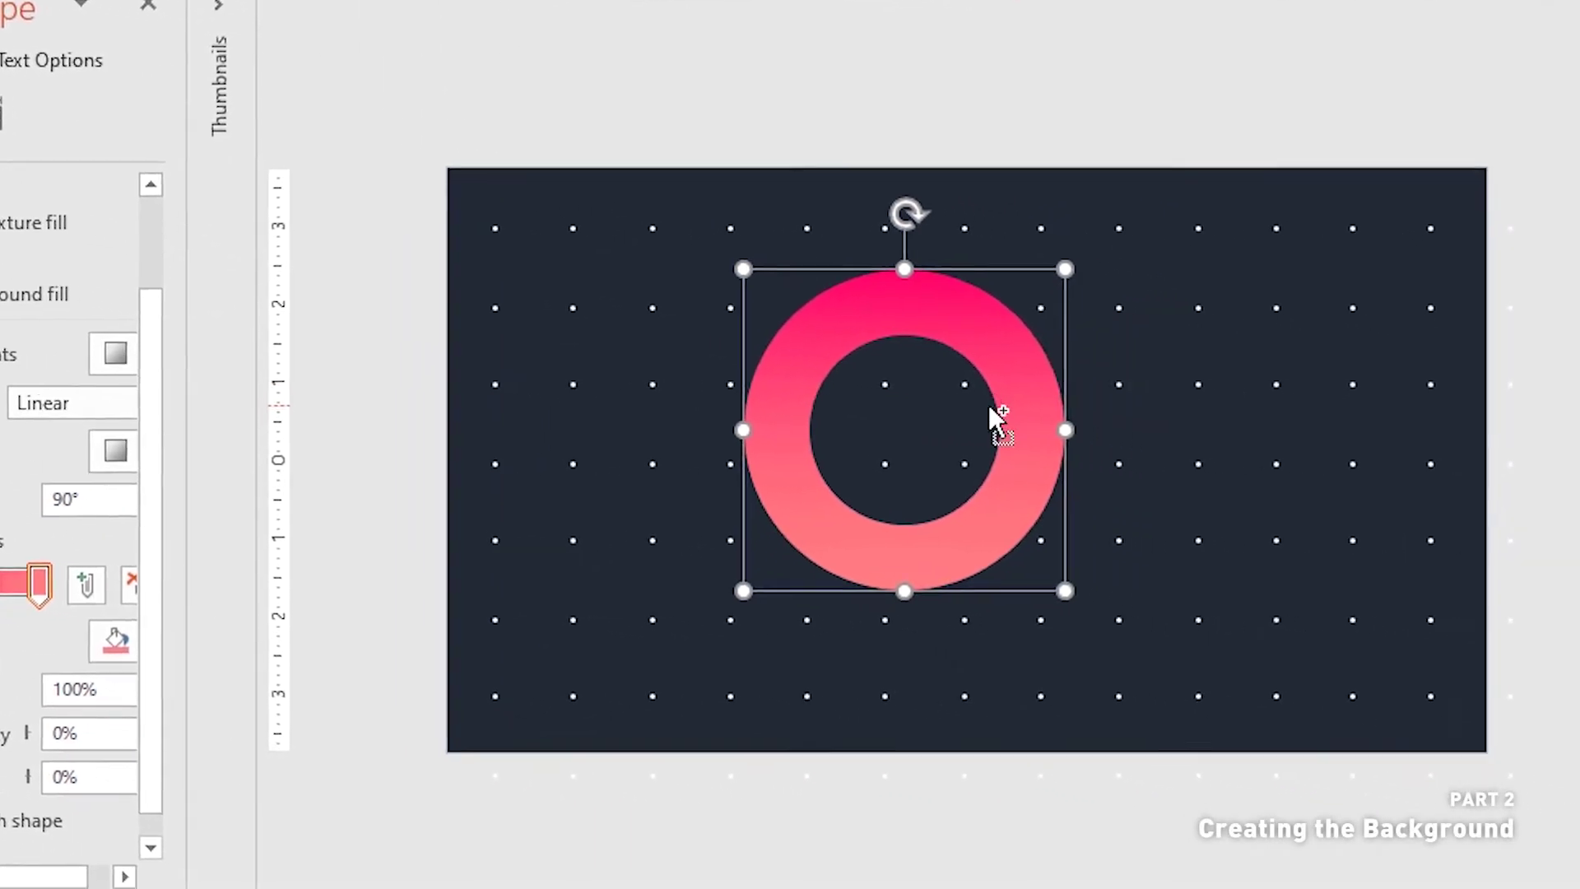
pyautogui.scroll(-3, 1142, 436)
pyautogui.moveTo(1110, 369); pyautogui.dragTo(1072, 360)
pyautogui.moveTo(774, 311); pyautogui.dragTo(545, 471)
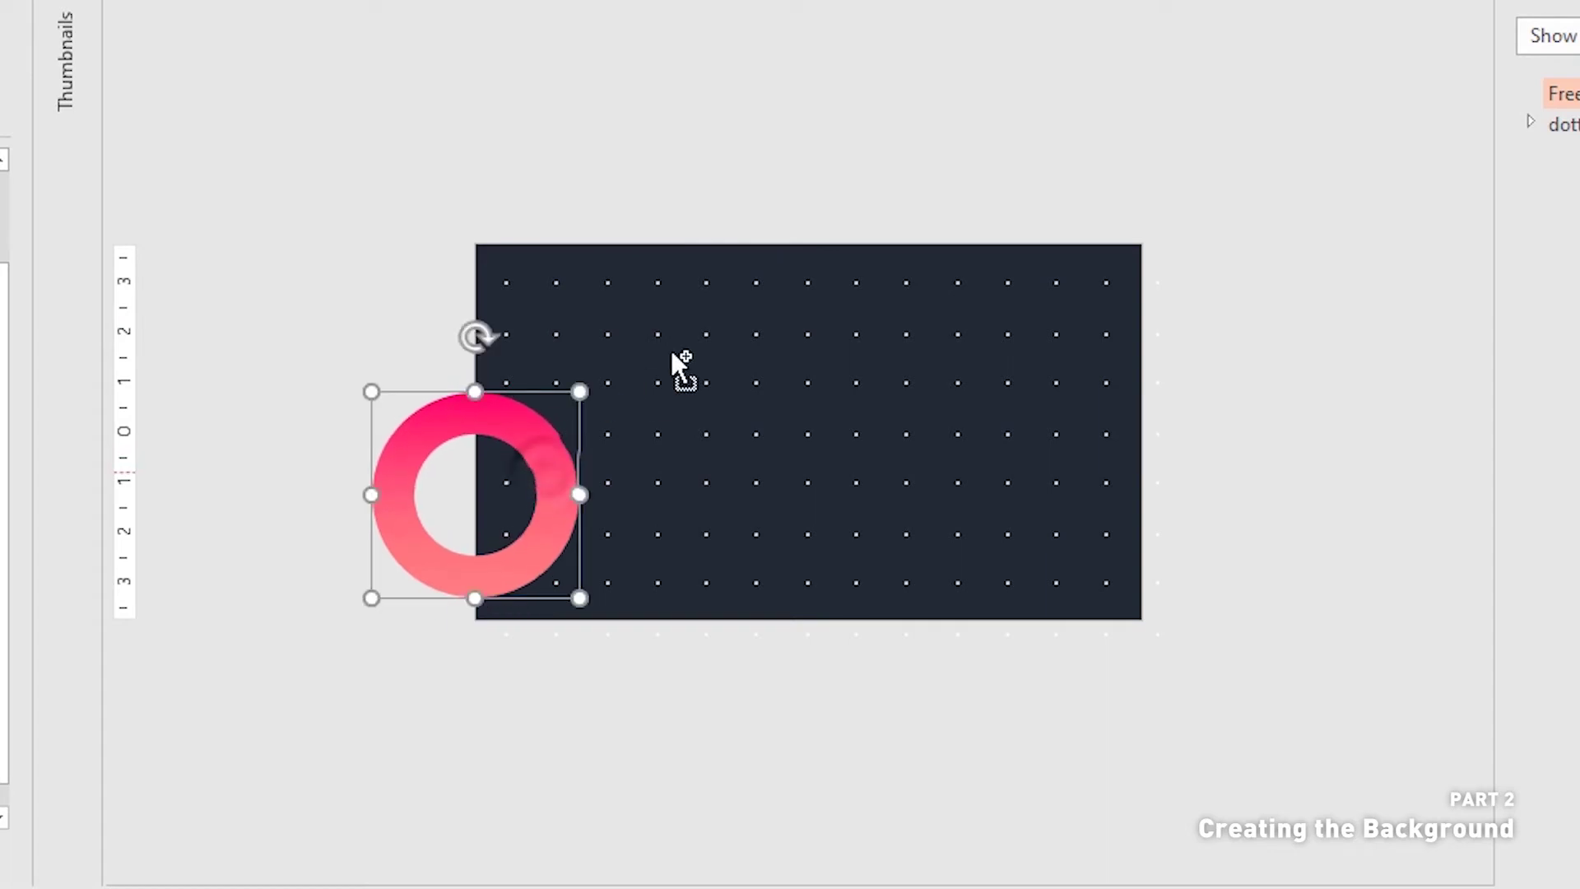
# - Copy the ring to the slide's top edge and lower-right corner, enlarging the copies to about 5.7 and 9.6 inches wide
pyautogui.moveTo(672, 352); pyautogui.dragTo(826, 222)
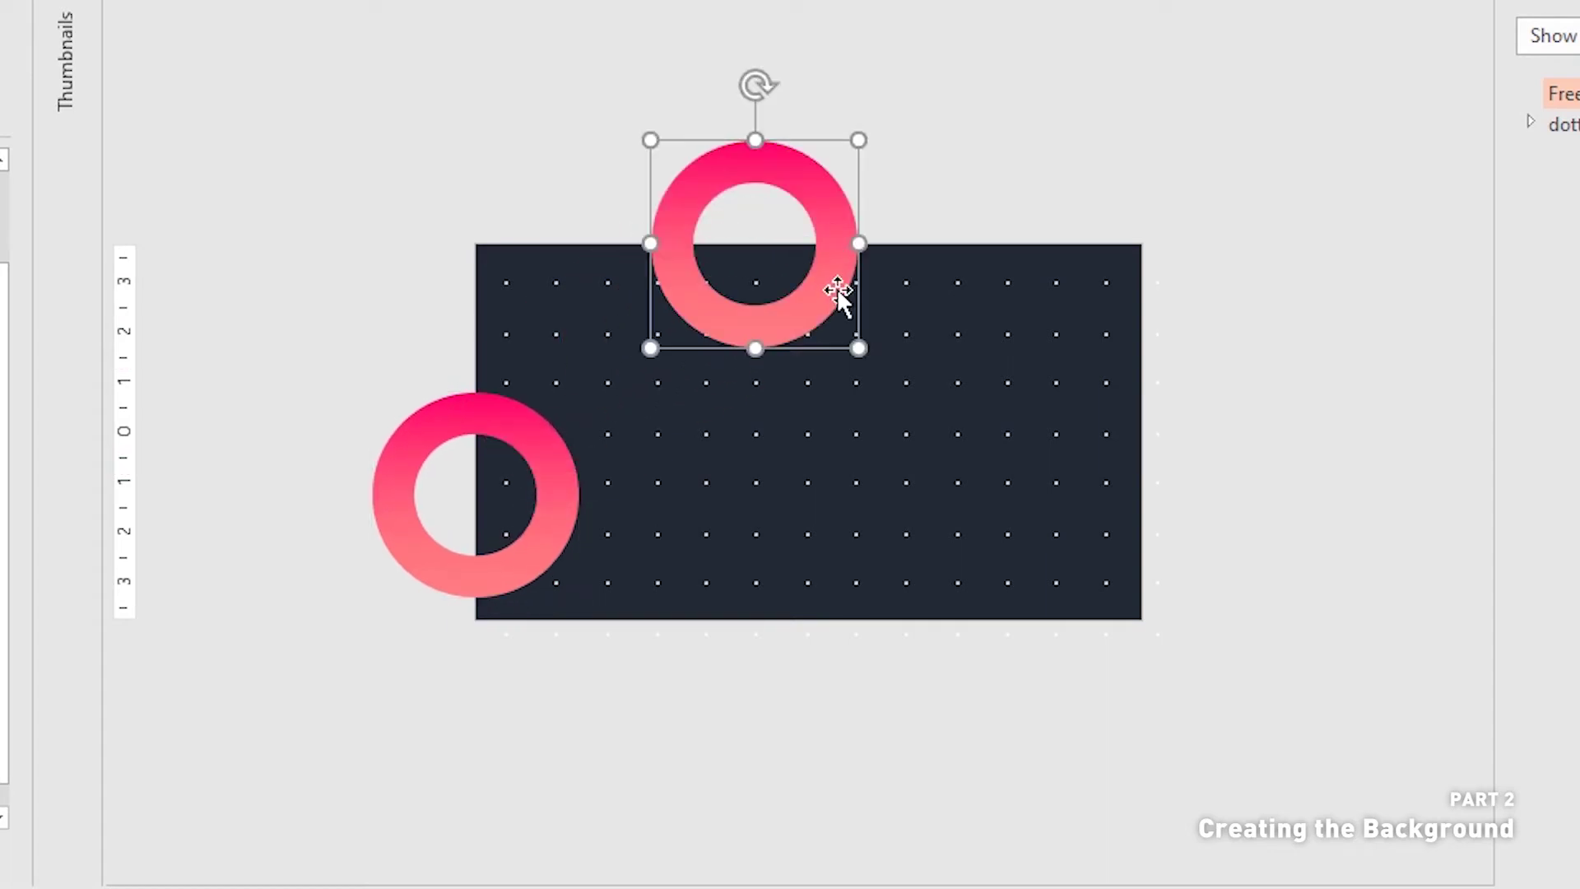
pyautogui.moveTo(858, 348); pyautogui.dragTo(1217, 663)
pyautogui.moveTo(1117, 436)
pyautogui.mouseDown()
pyautogui.moveTo(1114, 353)
pyautogui.moveTo(1117, 436)
pyautogui.mouseUp()
pyautogui.moveTo(1251, 440)
pyautogui.mouseDown()
pyautogui.moveTo(1350, 388)
pyautogui.moveTo(1264, 429)
pyautogui.moveTo(1277, 427)
pyautogui.mouseUp()
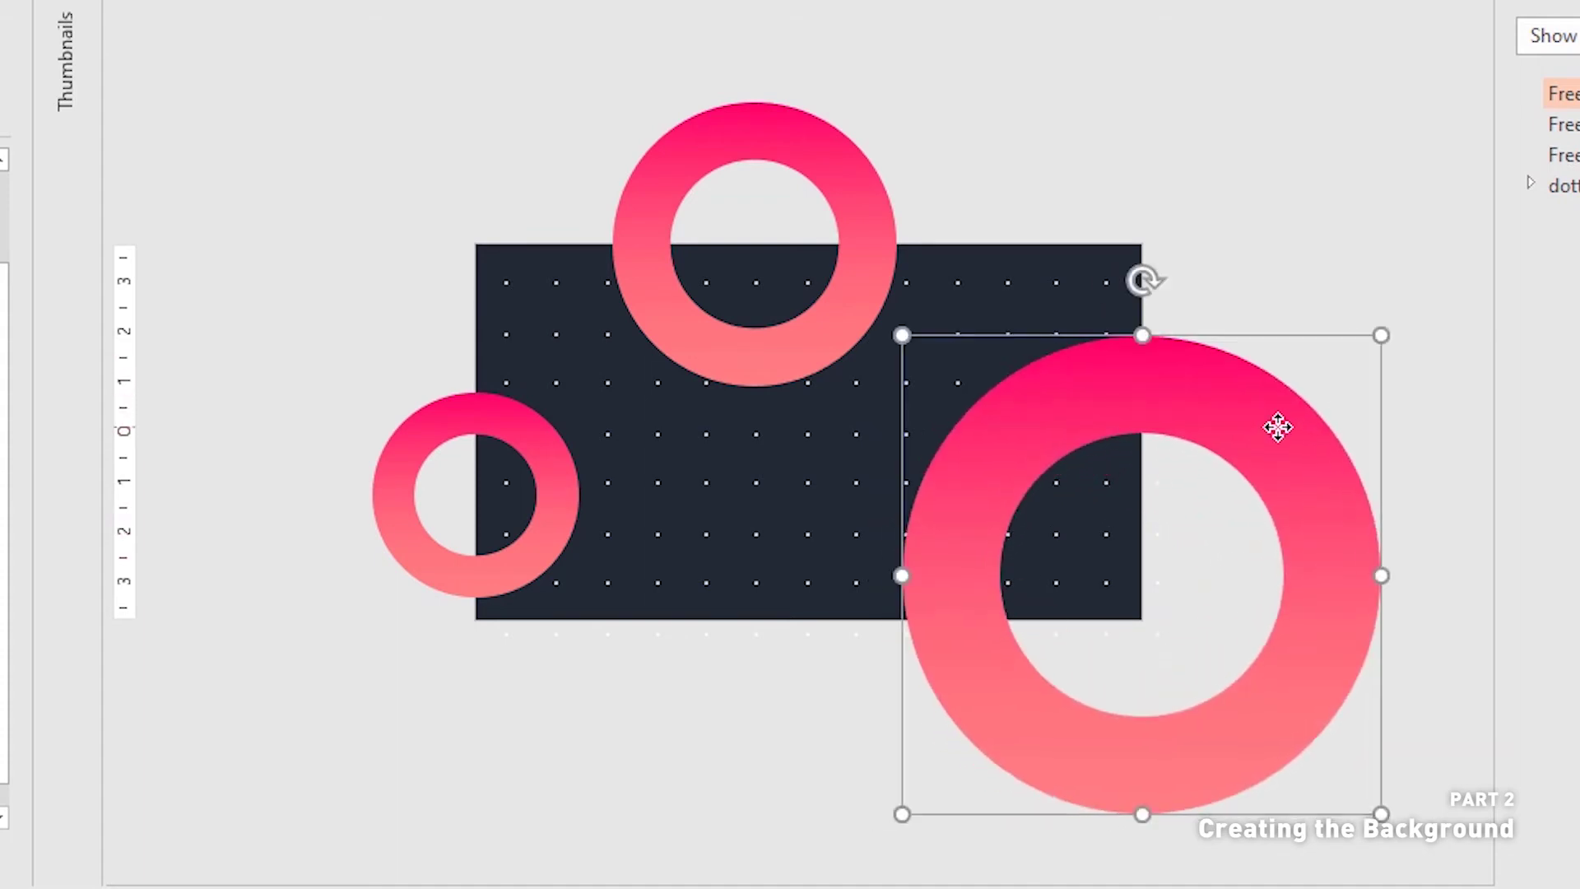
# - Nudge the large ring up and the top ring slightly left, enlarging the top ring to about 6 inches wide
pyautogui.click(1190, 66)
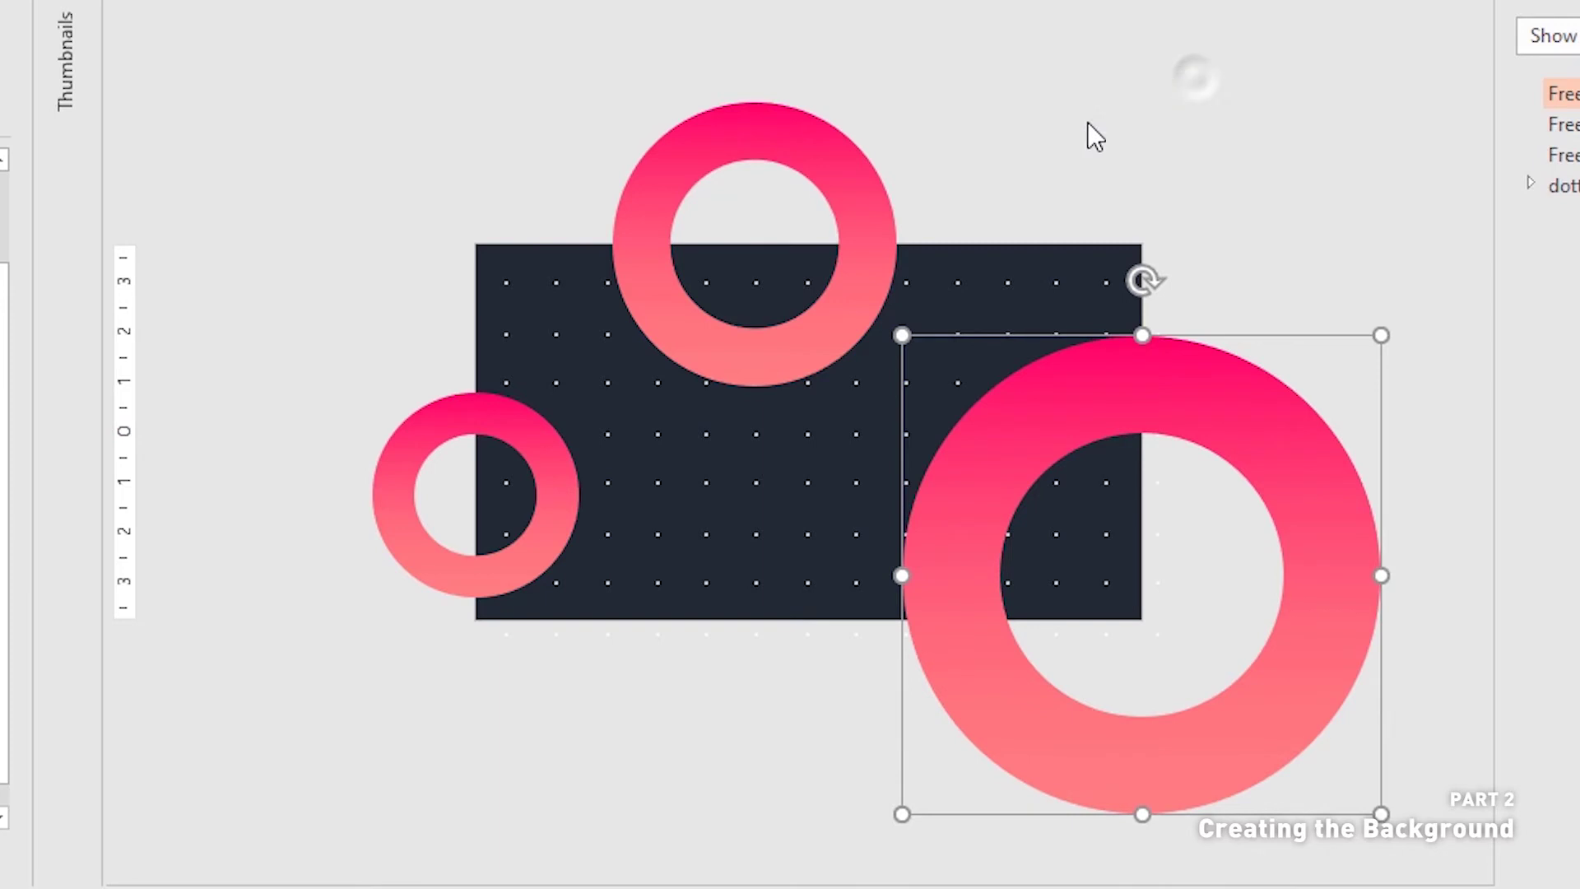
pyautogui.click(867, 235)
pyautogui.moveTo(1197, 375); pyautogui.dragTo(1195, 360)
pyautogui.moveTo(877, 247); pyautogui.dragTo(862, 246)
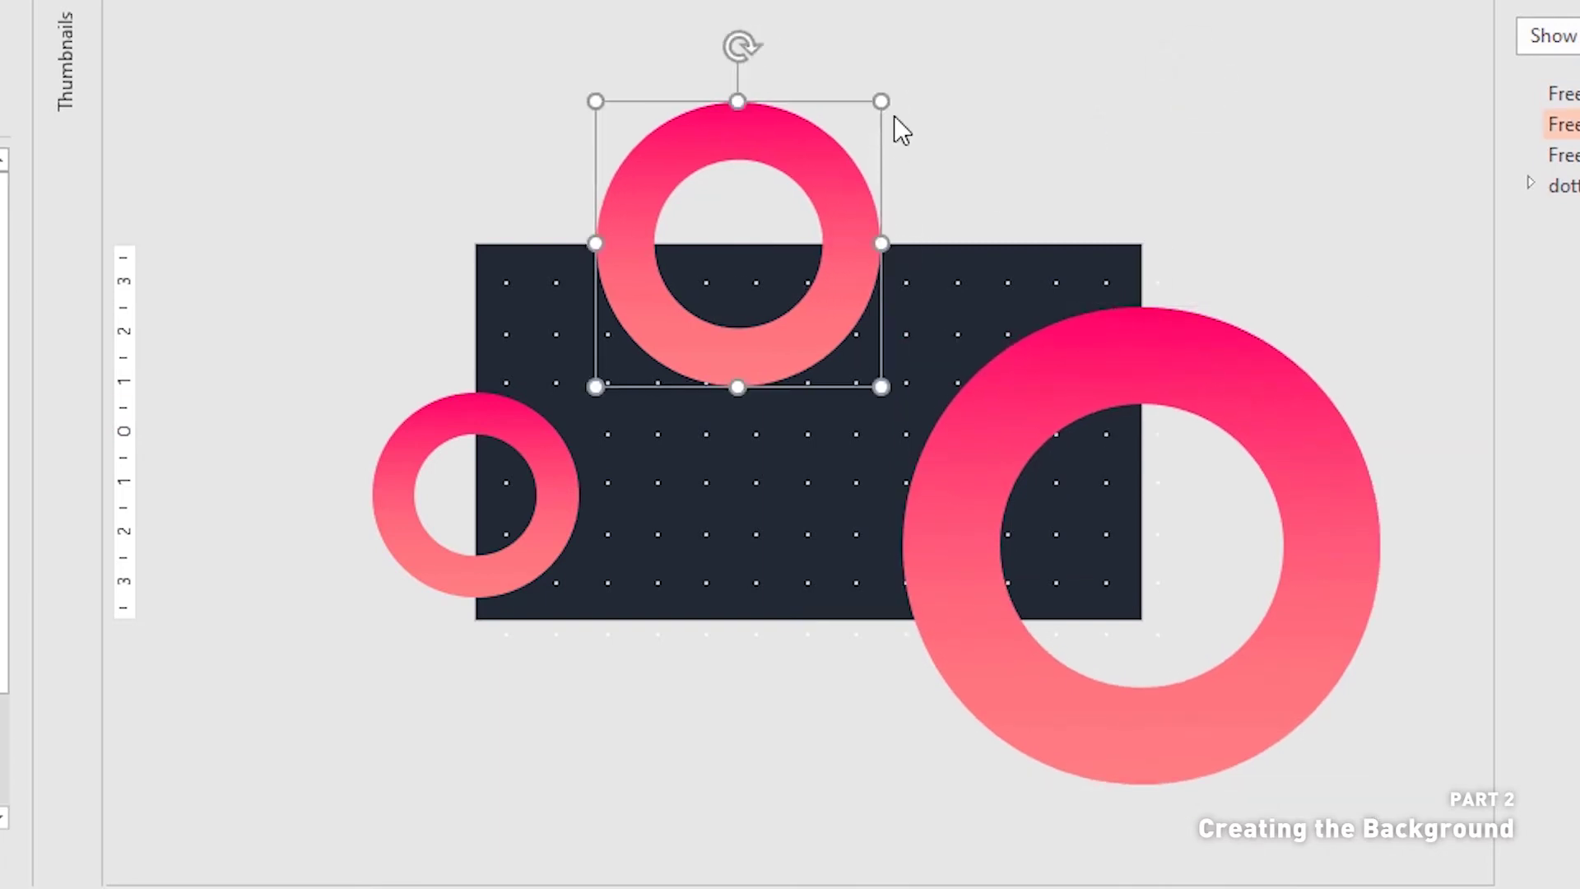
pyautogui.moveTo(881, 102); pyautogui.dragTo(897, 85)
pyautogui.click(1148, 208)
pyautogui.moveTo(561, 507)
pyautogui.mouseDown()
pyautogui.moveTo(577, 505)
pyautogui.moveTo(561, 503)
pyautogui.mouseUp()
pyautogui.click(572, 711)
# - Bring the dotted grid in front of all three rings in the slide's object order
pyautogui.click(1563, 94)
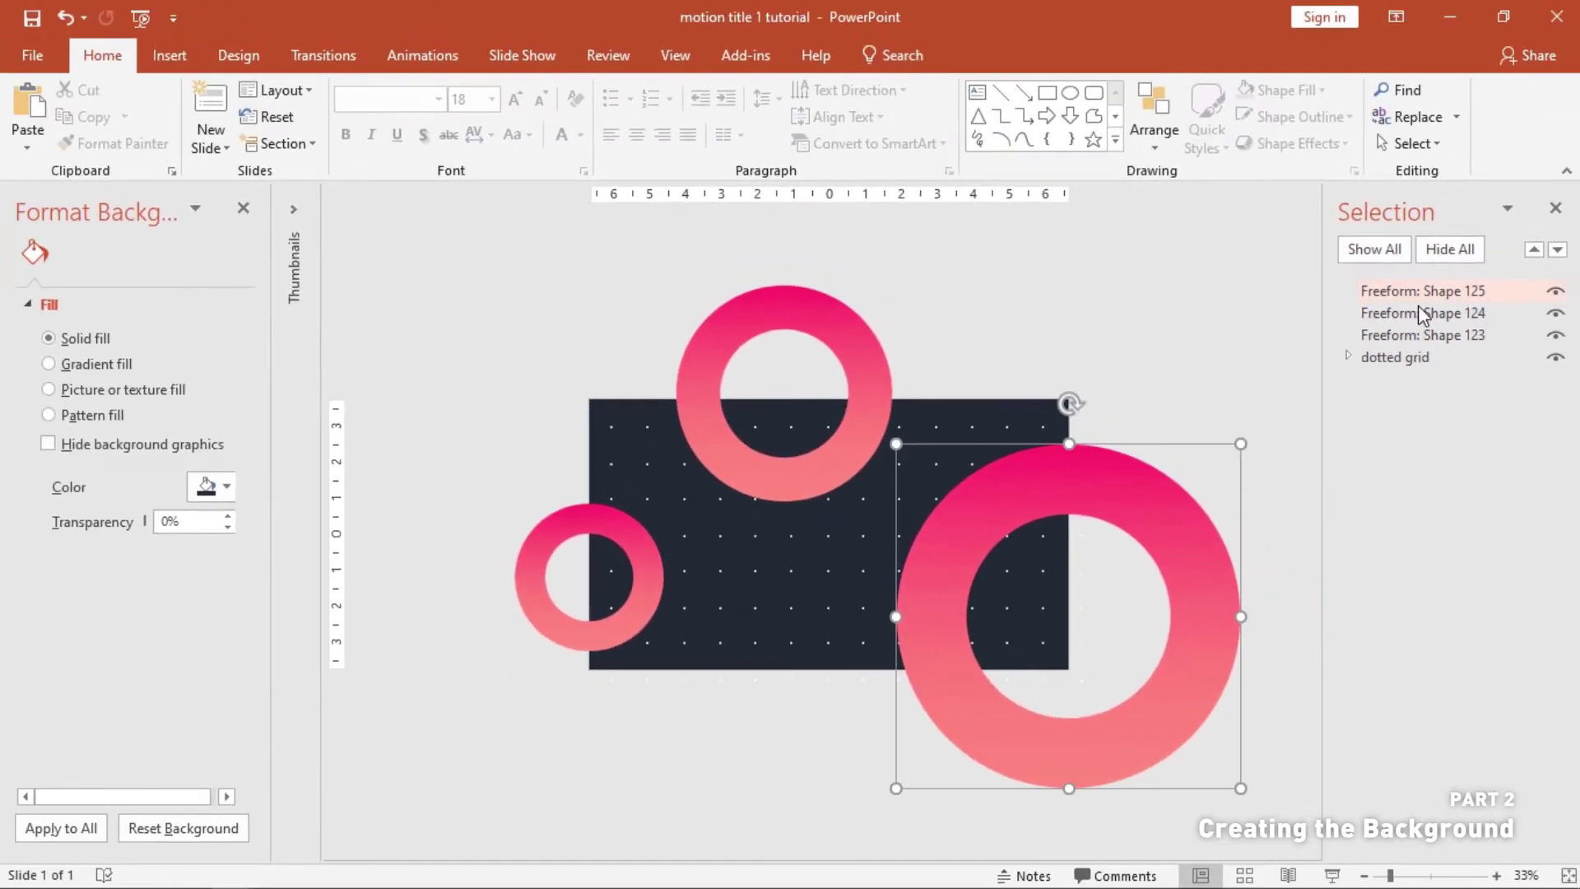
pyautogui.keyDown('ctrl'); pyautogui.click(1564, 124); pyautogui.keyUp('ctrl')
pyautogui.keyDown('ctrl'); pyautogui.click(1564, 154); pyautogui.keyUp('ctrl')
pyautogui.moveTo(1418, 332); pyautogui.dragTo(1419, 366)
pyautogui.click(1154, 270)
# - Rename the three rings, from largest to smallest, as donut big, donut medium and donut small
pyautogui.doubleClick(1419, 311)
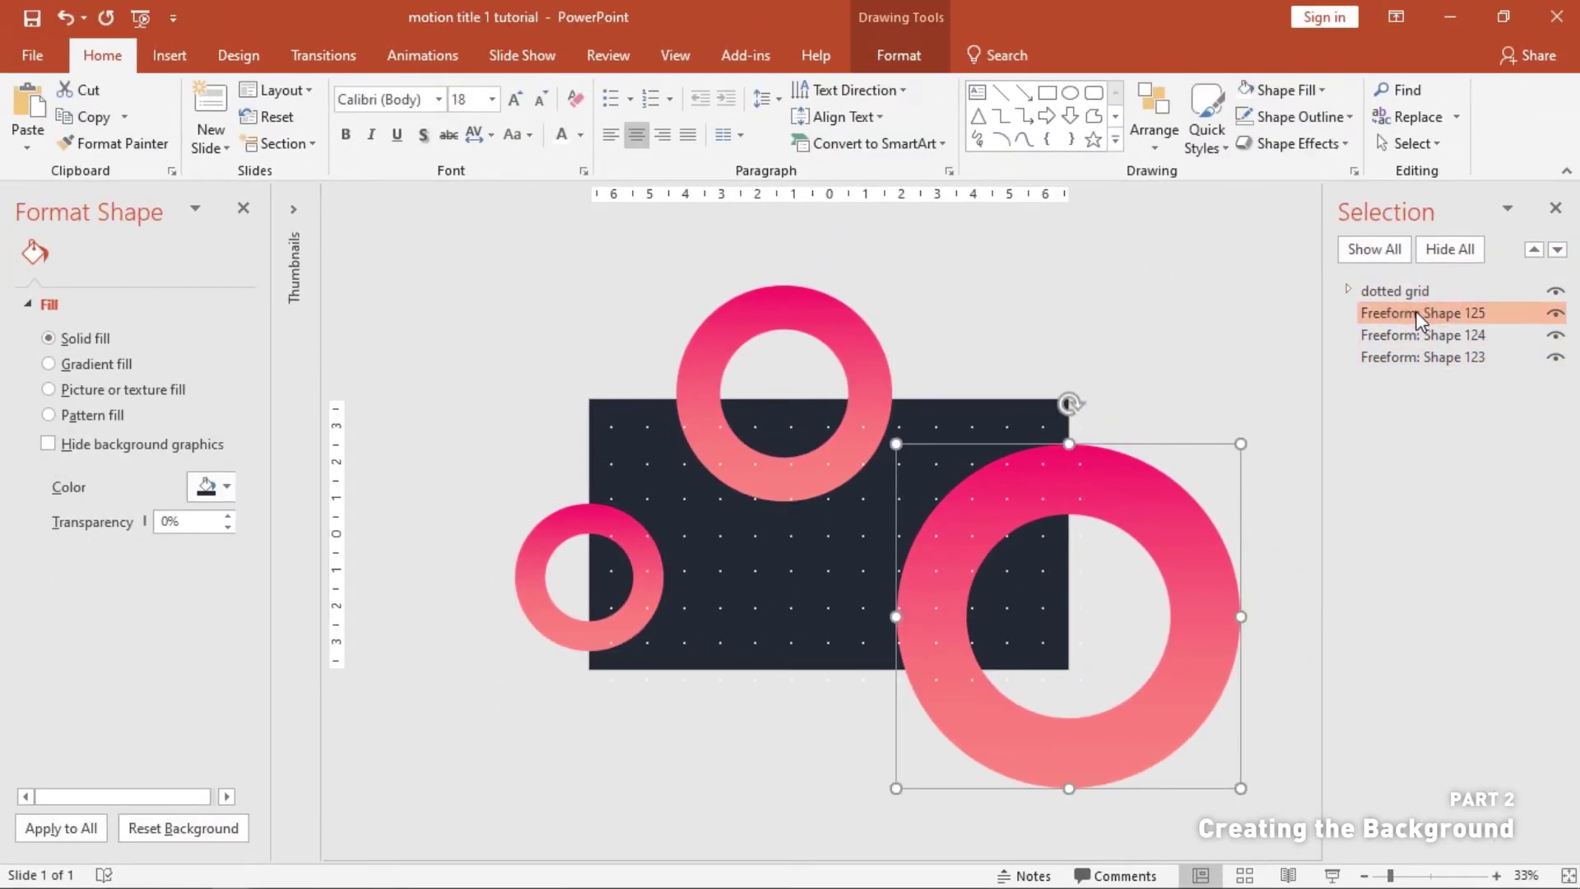
pyautogui.write('donut big')
pyautogui.press('Return')
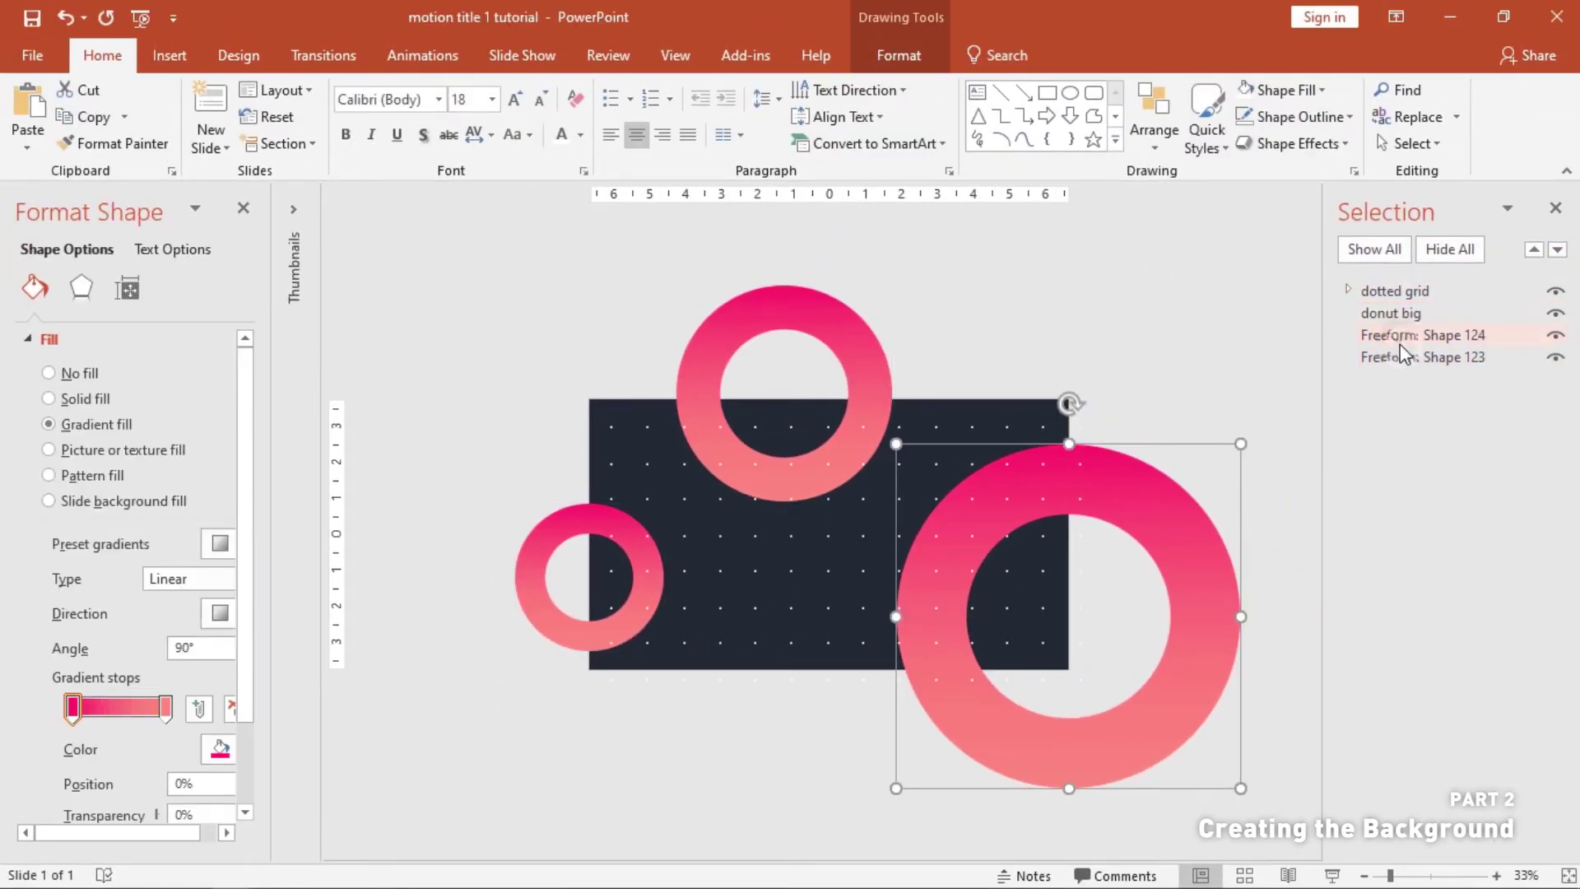
pyautogui.doubleClick(1406, 337)
pyautogui.write('donut medium')
pyautogui.press('Return')
pyautogui.doubleClick(1420, 360)
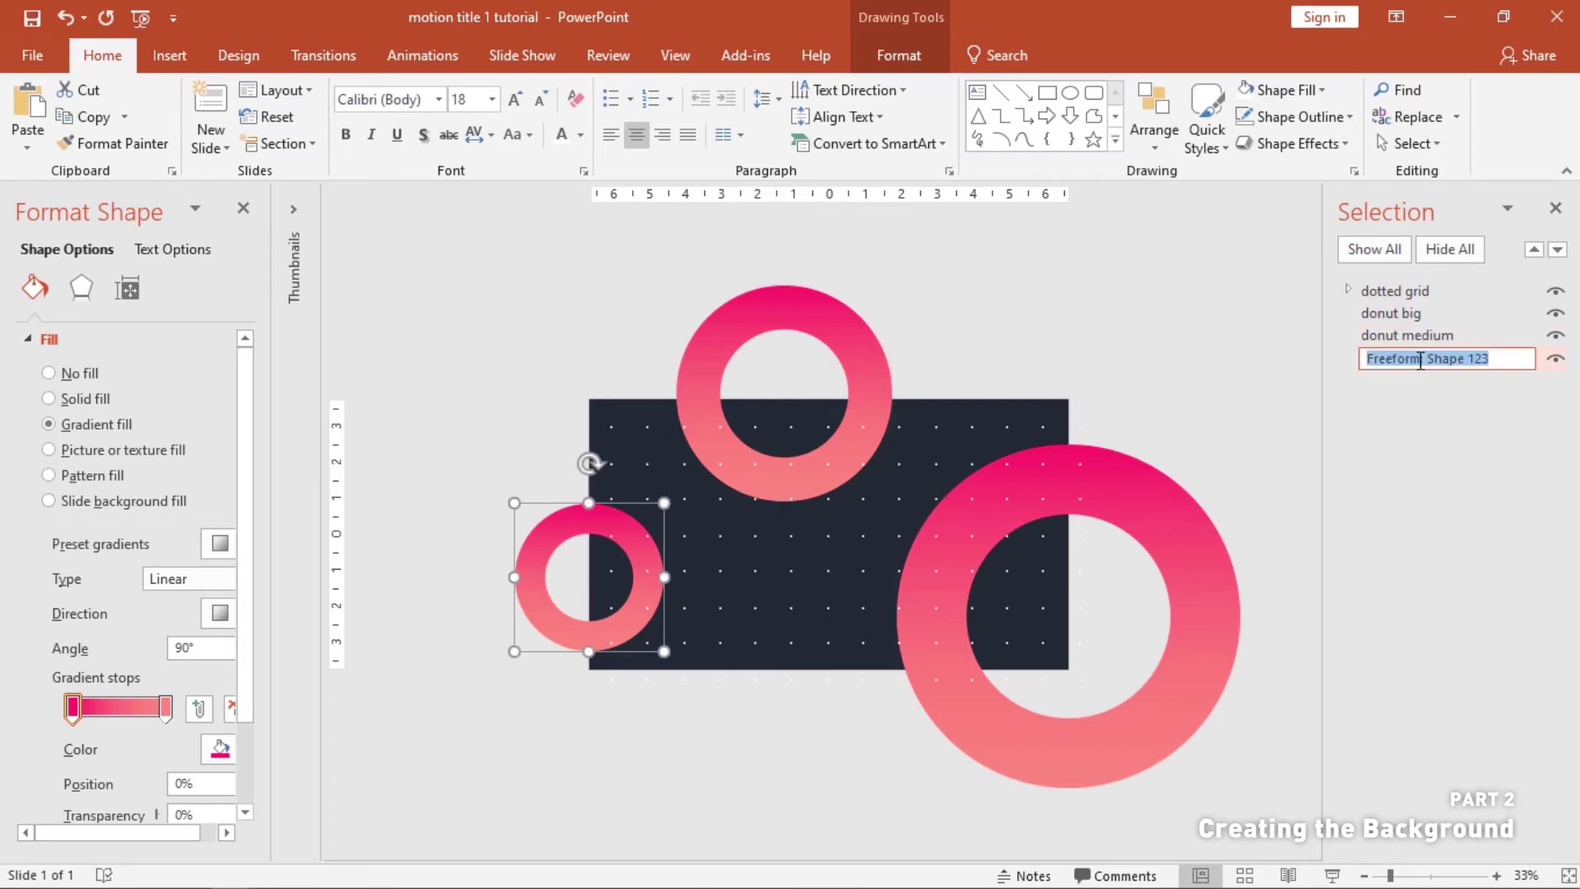
pyautogui.write('donut small')
pyautogui.press('Return')
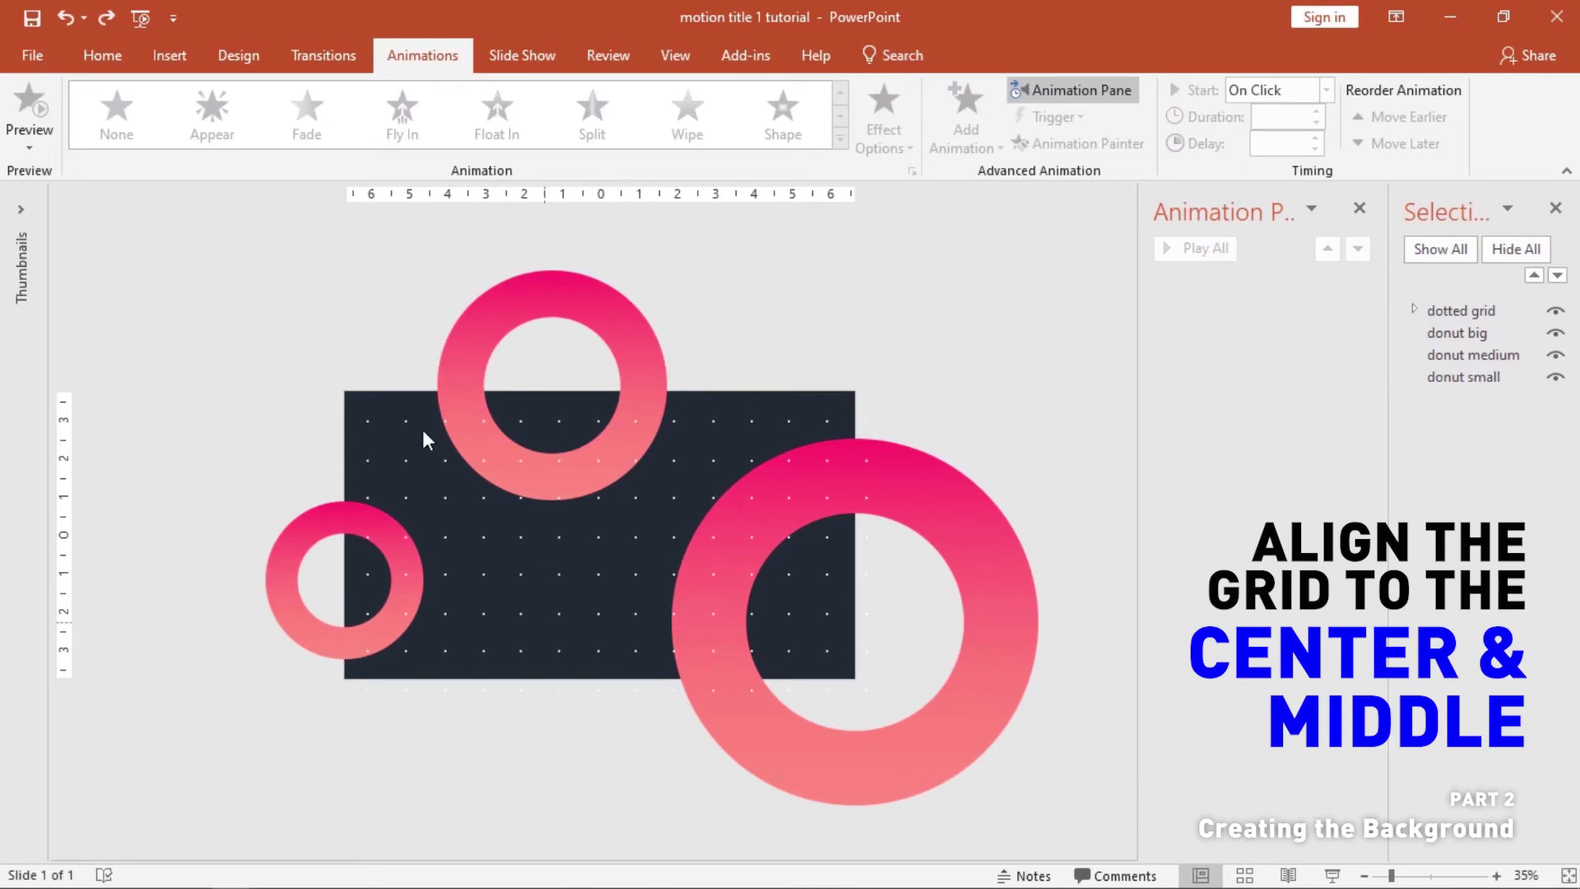
# - Align the dotted grid to the horizontal center and vertical middle of the slide
pyautogui.click(483, 537)
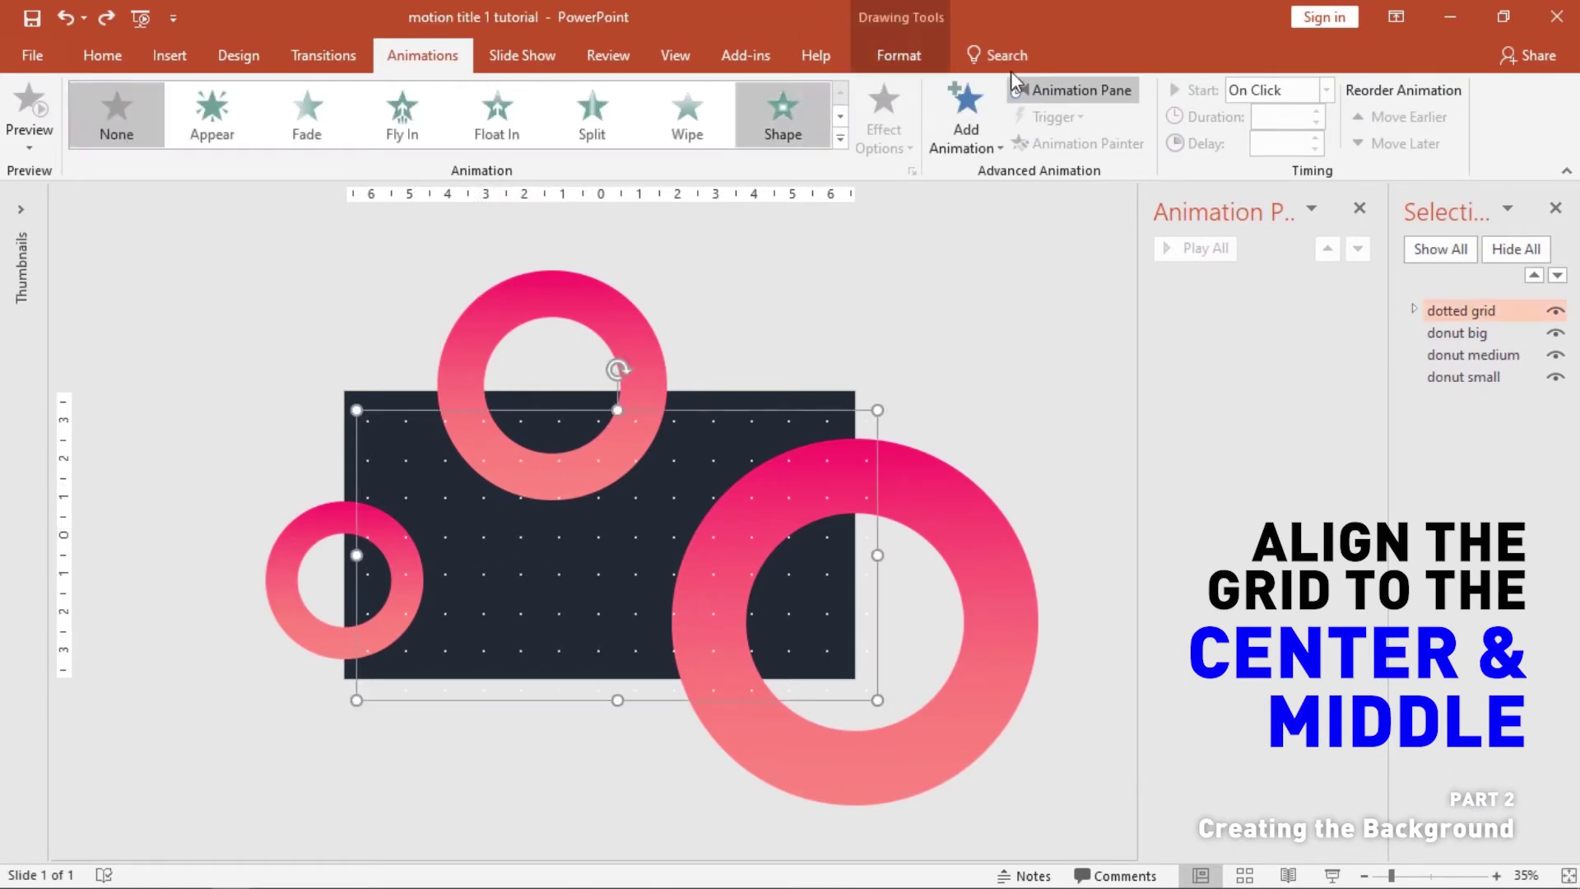
pyautogui.click(899, 55)
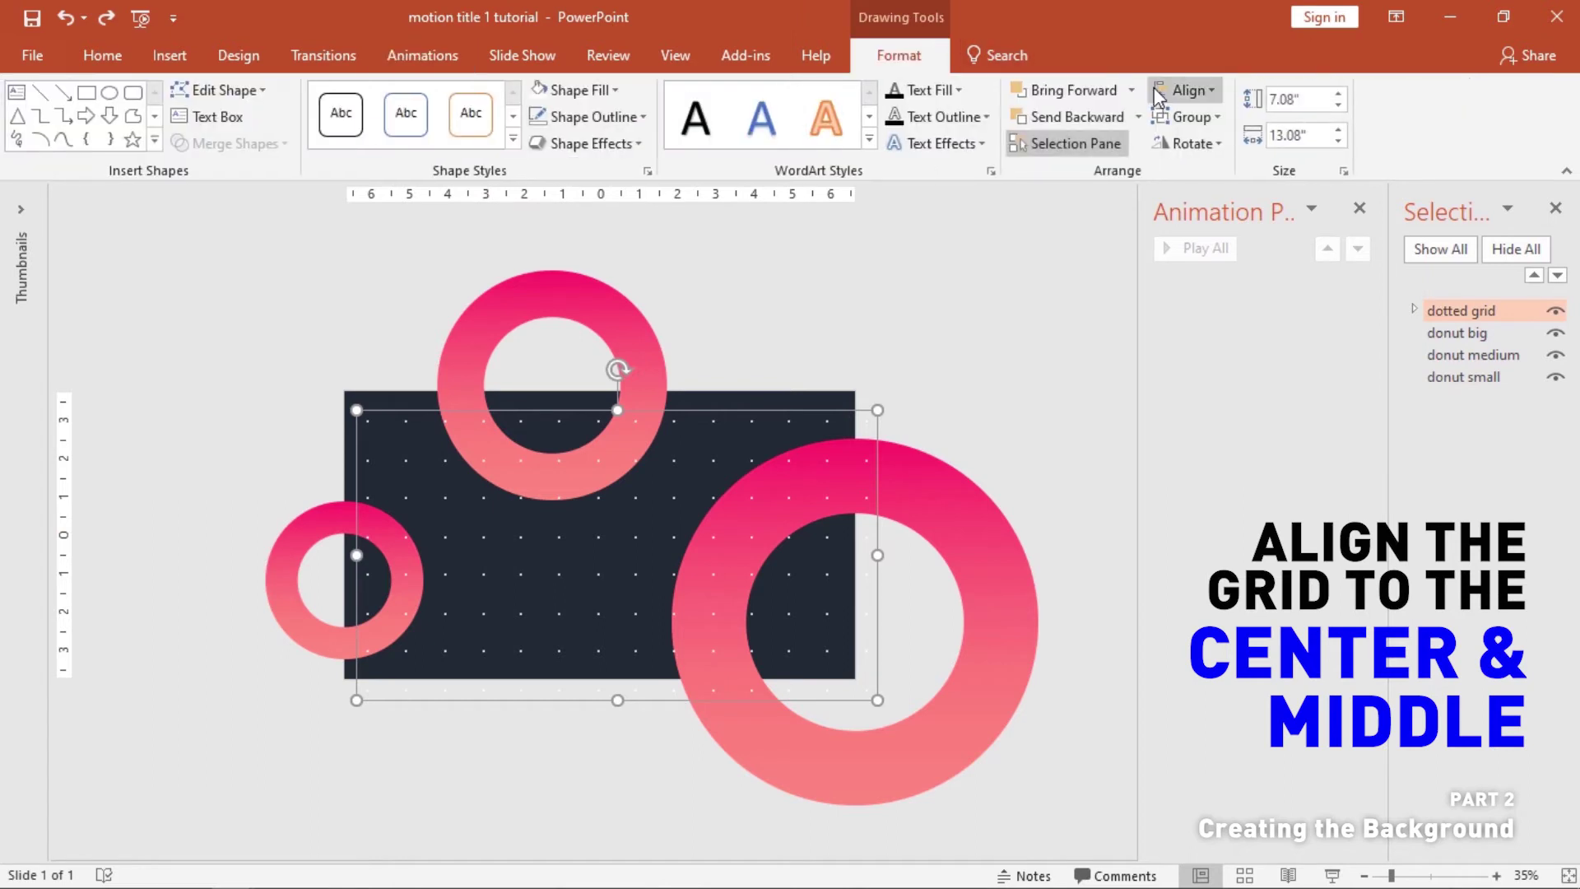
pyautogui.click(1178, 91)
pyautogui.click(1212, 147)
pyautogui.click(1181, 89)
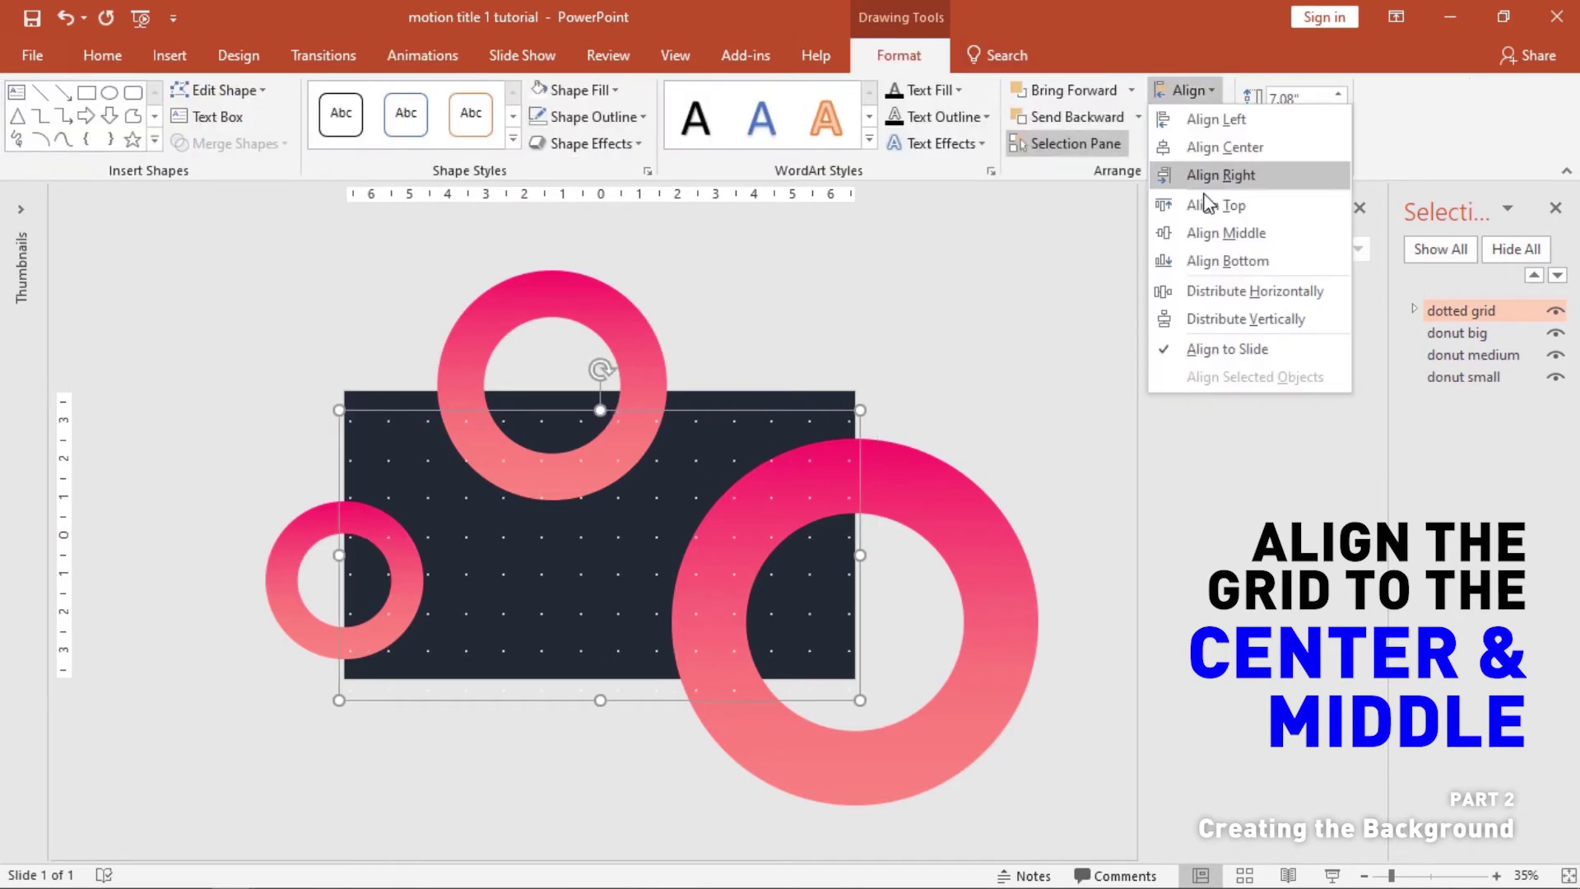
pyautogui.click(1204, 225)
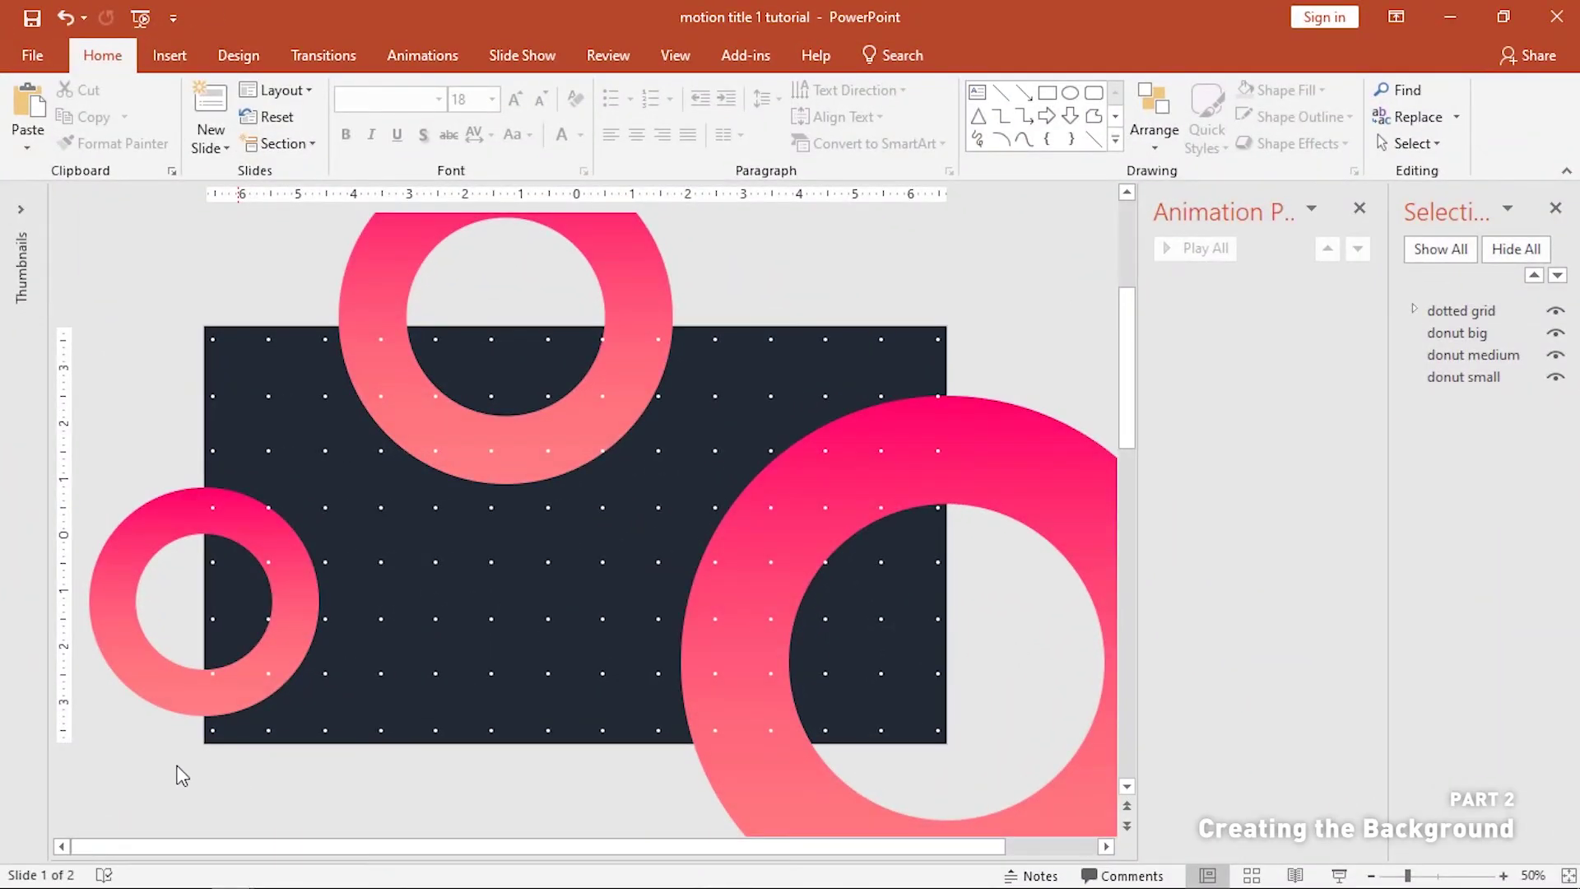
# - Add a Lines motion path animation to the small ring and set its direction to Up
pyautogui.click(131, 589)
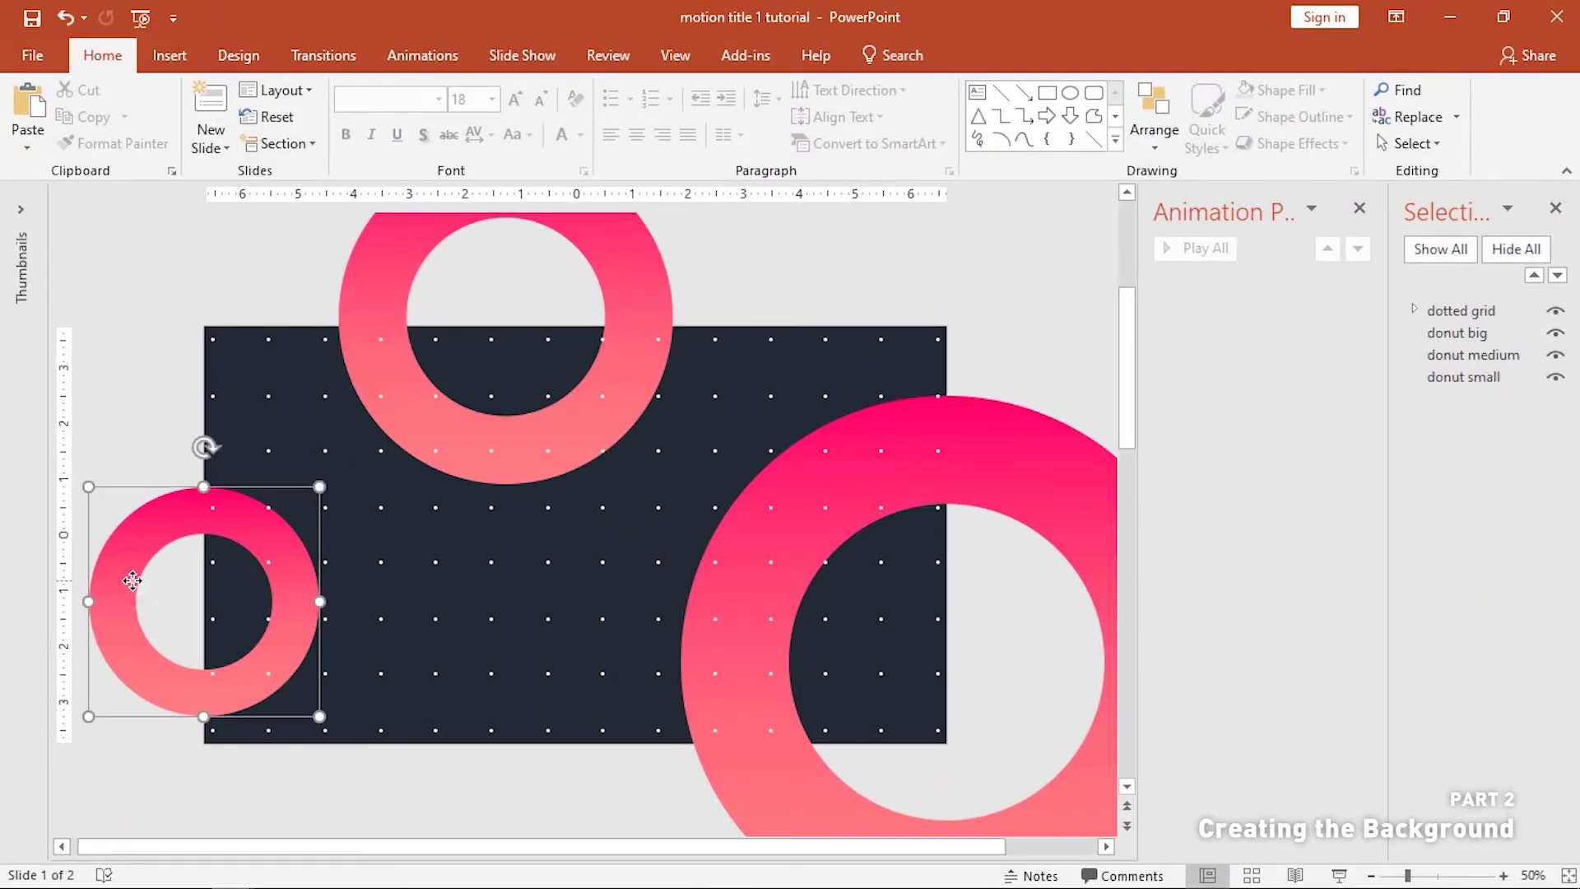
pyautogui.click(398, 54)
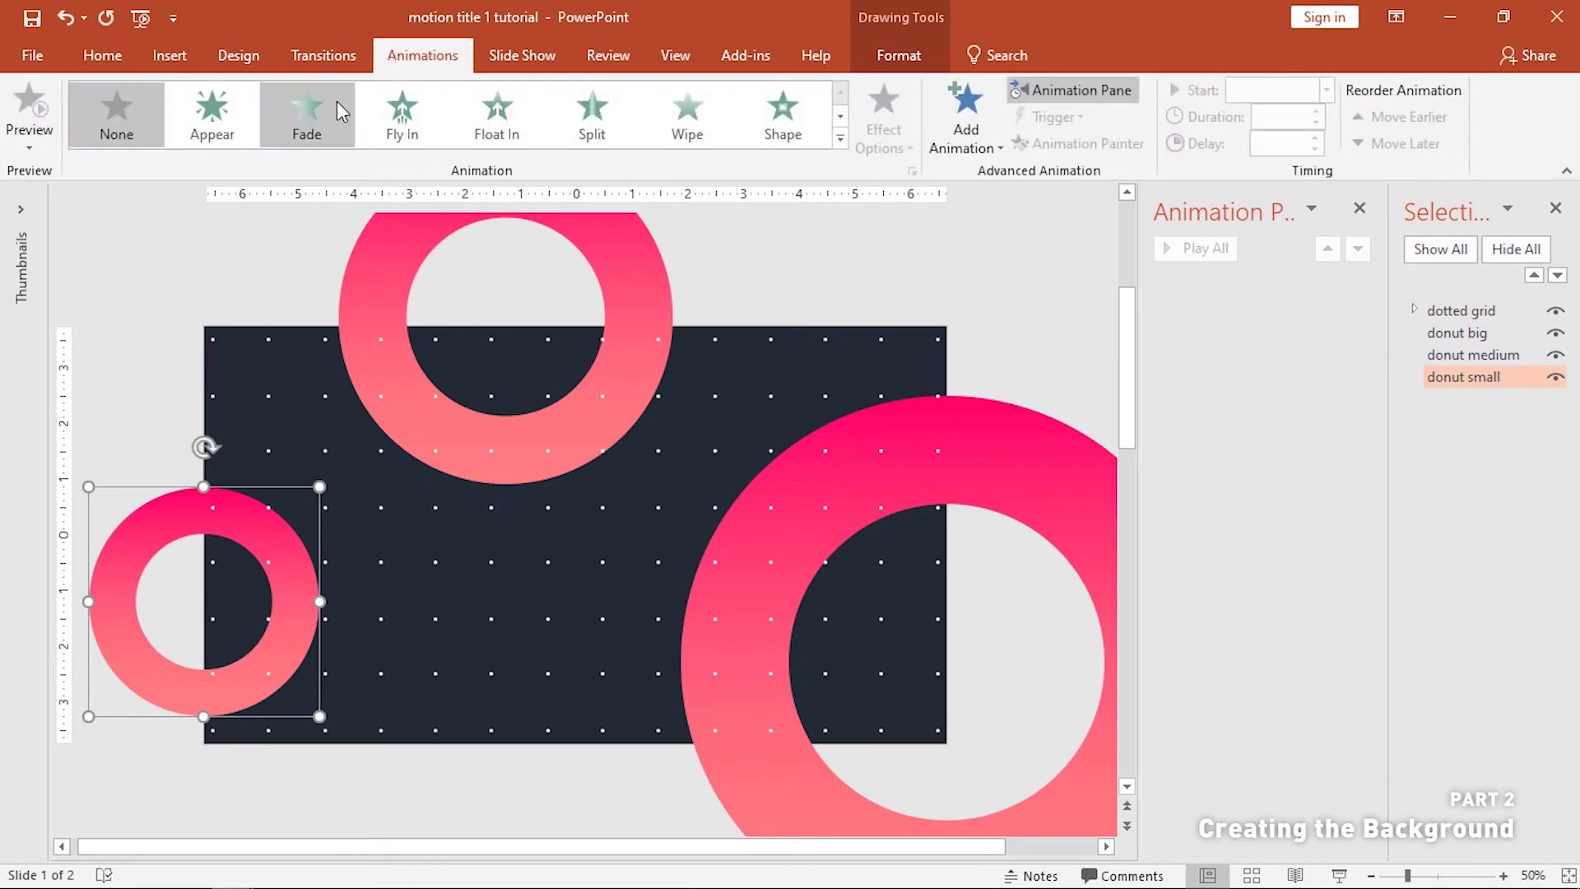
pyautogui.click(840, 139)
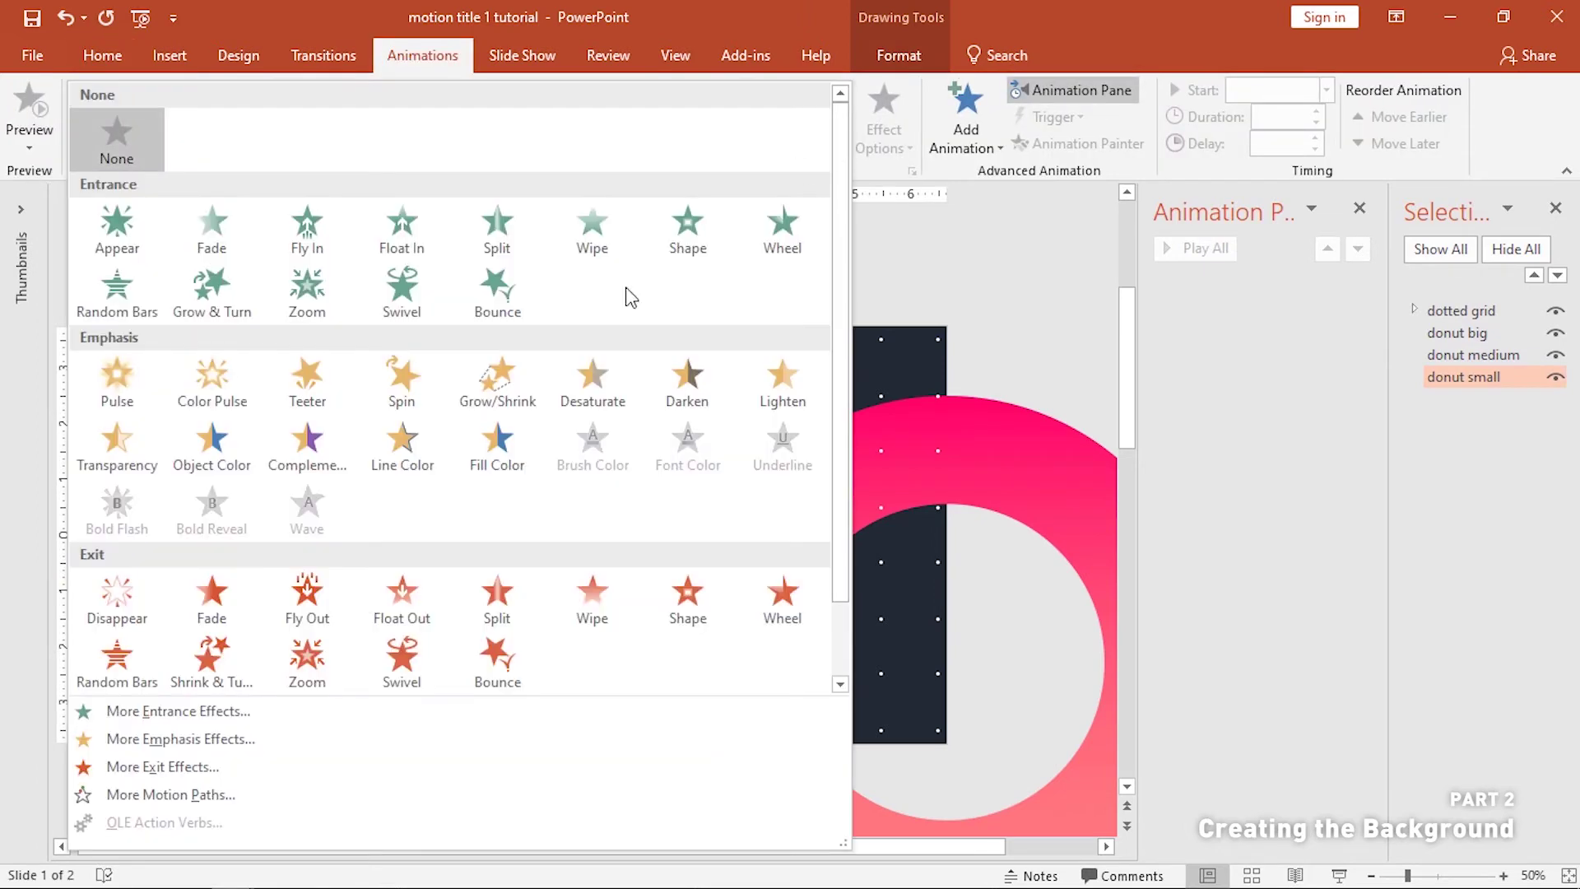
pyautogui.scroll(-1, 259, 649)
pyautogui.click(158, 650)
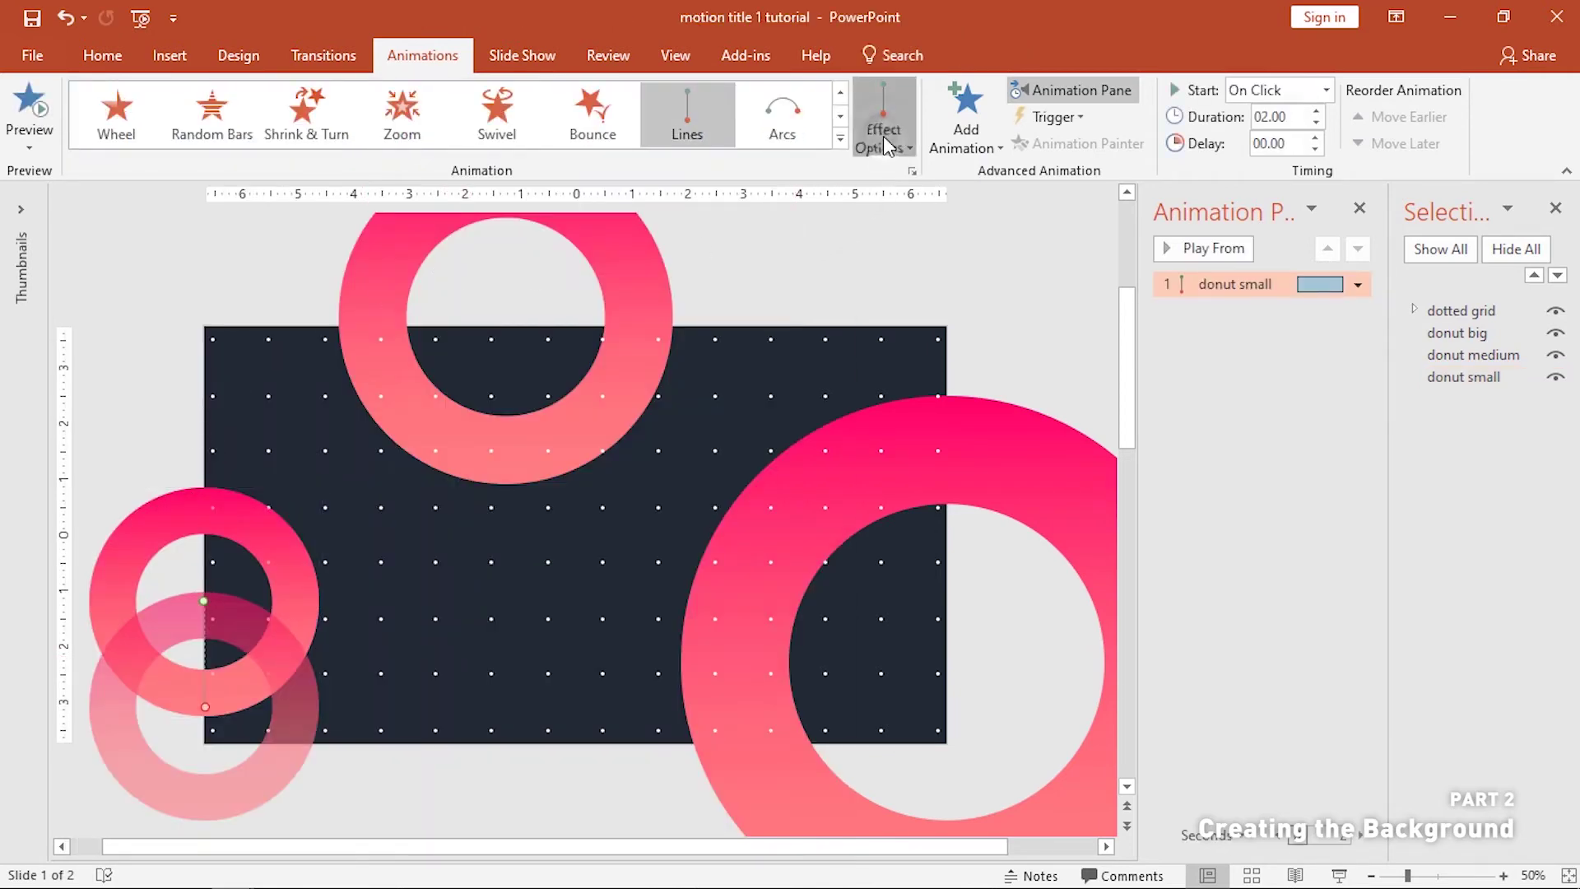
pyautogui.click(884, 144)
pyautogui.click(922, 359)
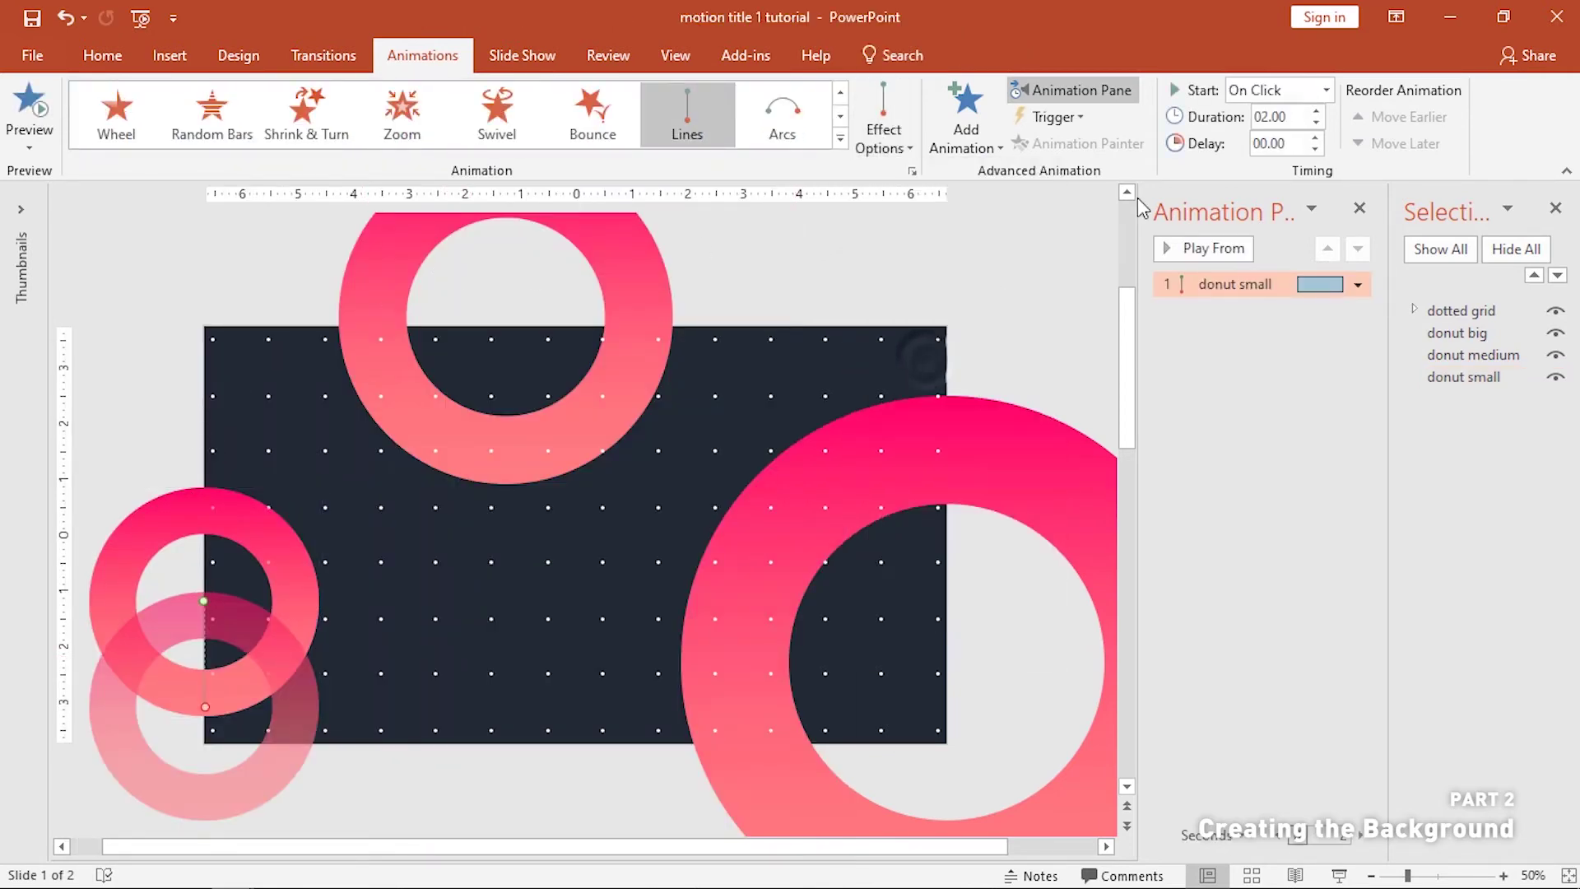
# - Set the small ring's motion path to start With Previous, last 3 seconds and have a 3-second smooth end
pyautogui.click(1291, 92)
pyautogui.click(1287, 143)
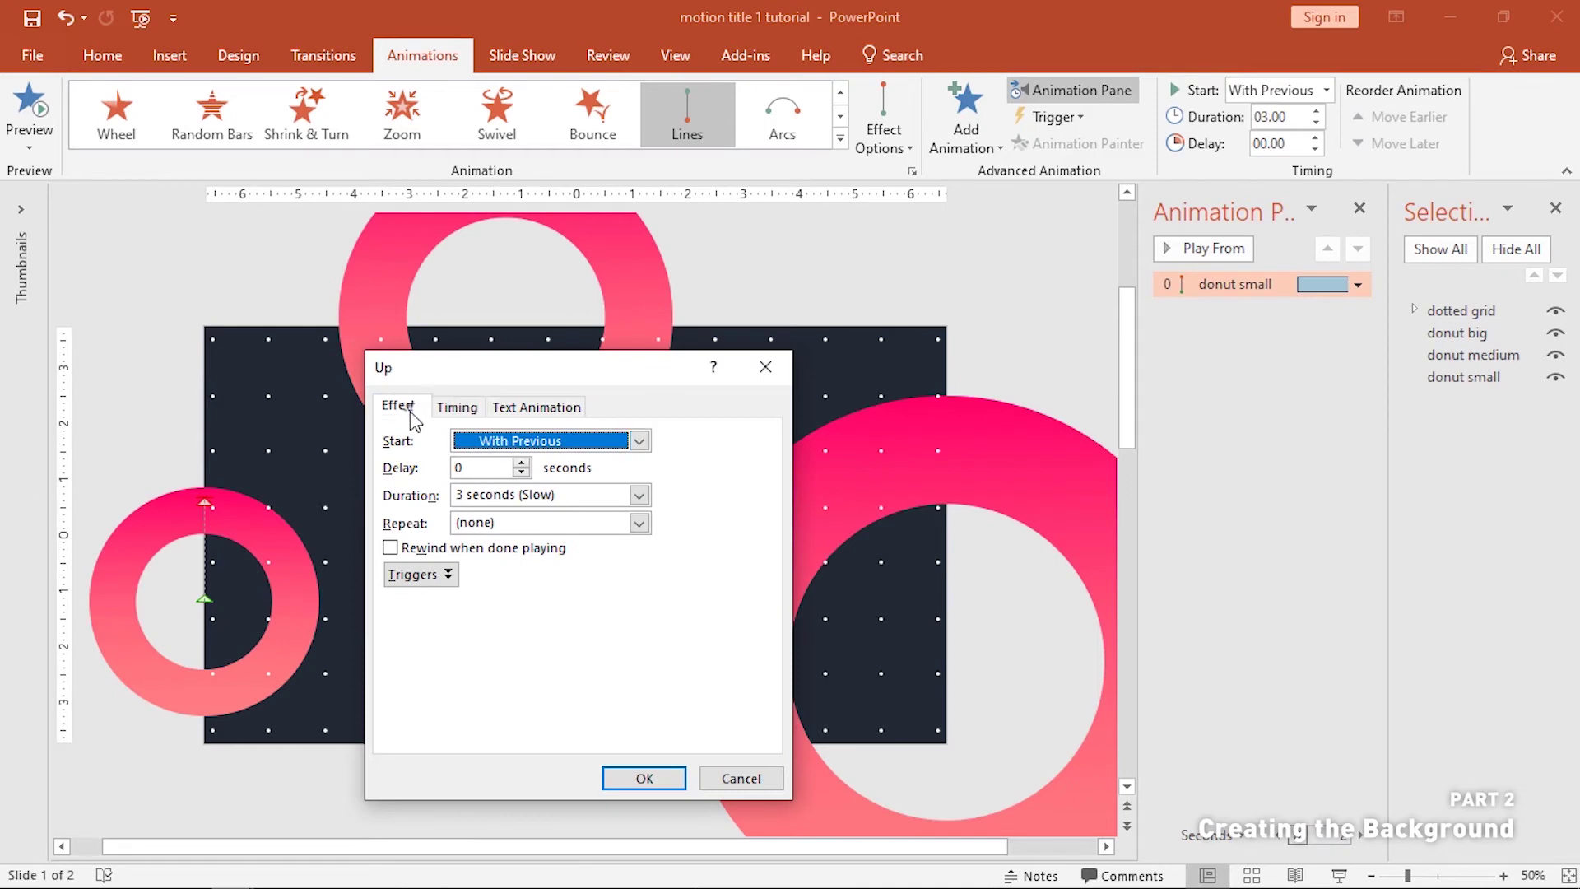
pyautogui.click(399, 405)
pyautogui.moveTo(551, 527); pyautogui.dragTo(637, 550)
pyautogui.press('Return')
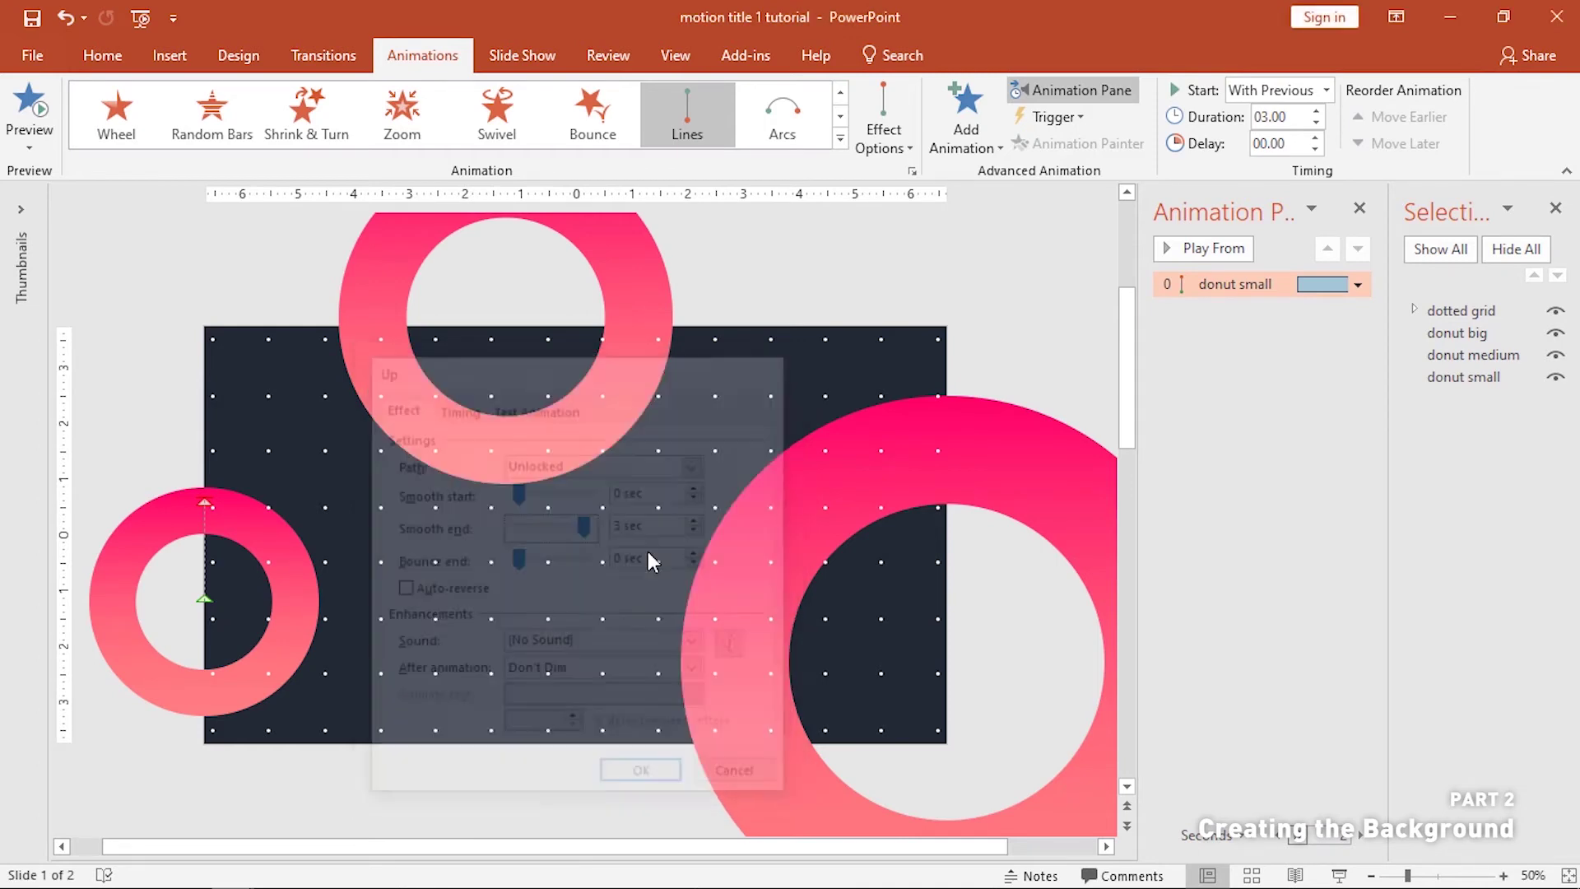
# - Reshape the small ring's motion path to start below and left of the ring and end at the ring's own position
pyautogui.scroll(2, 147, 540)
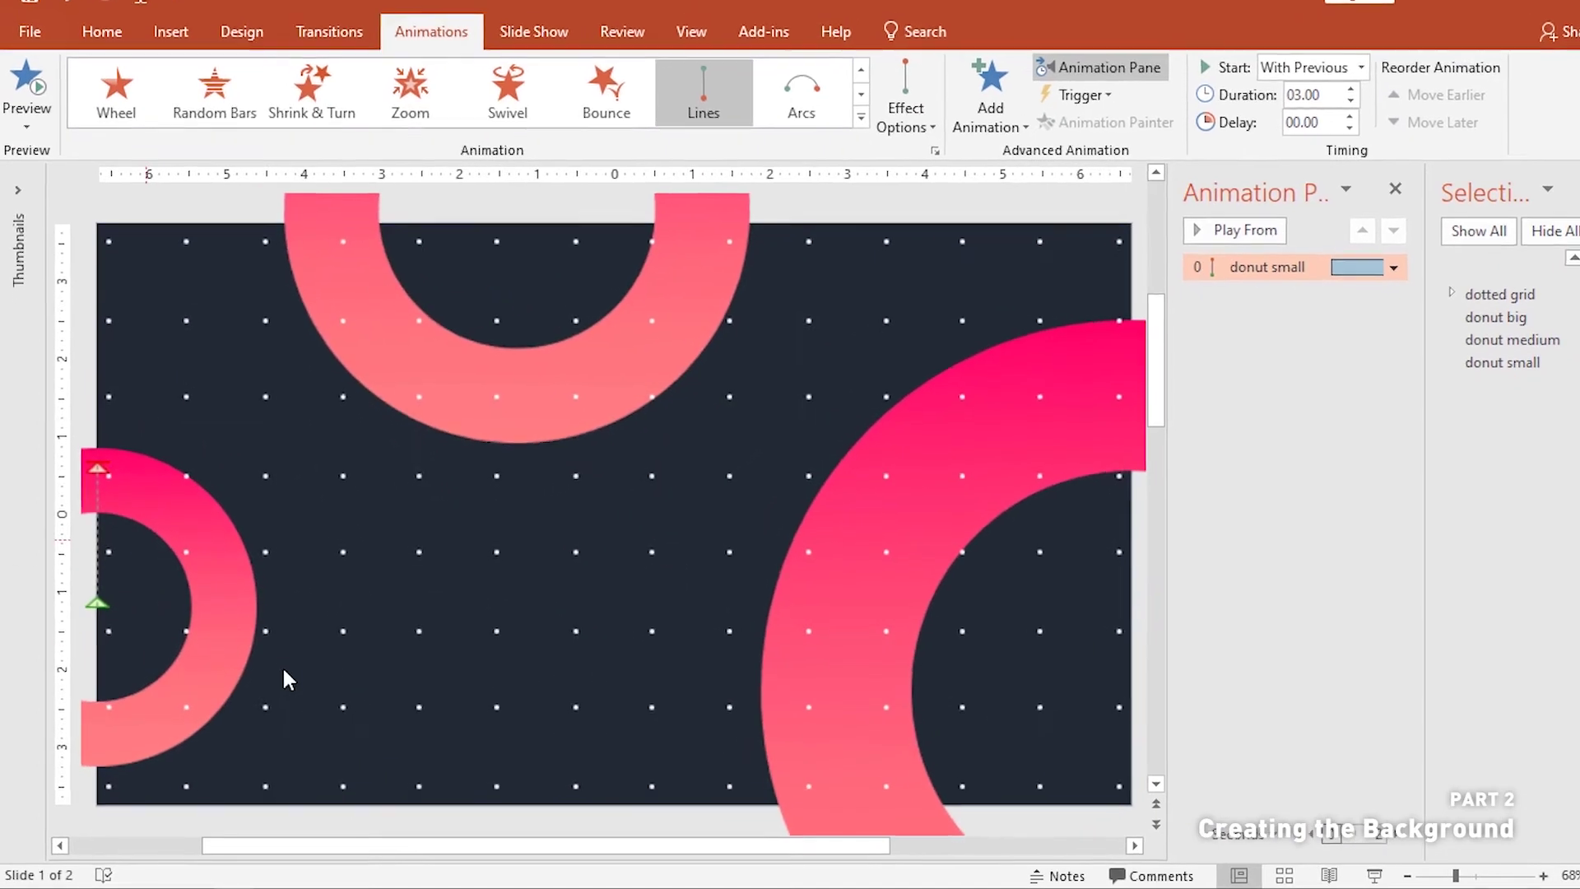
pyautogui.moveTo(275, 845); pyautogui.dragTo(115, 845)
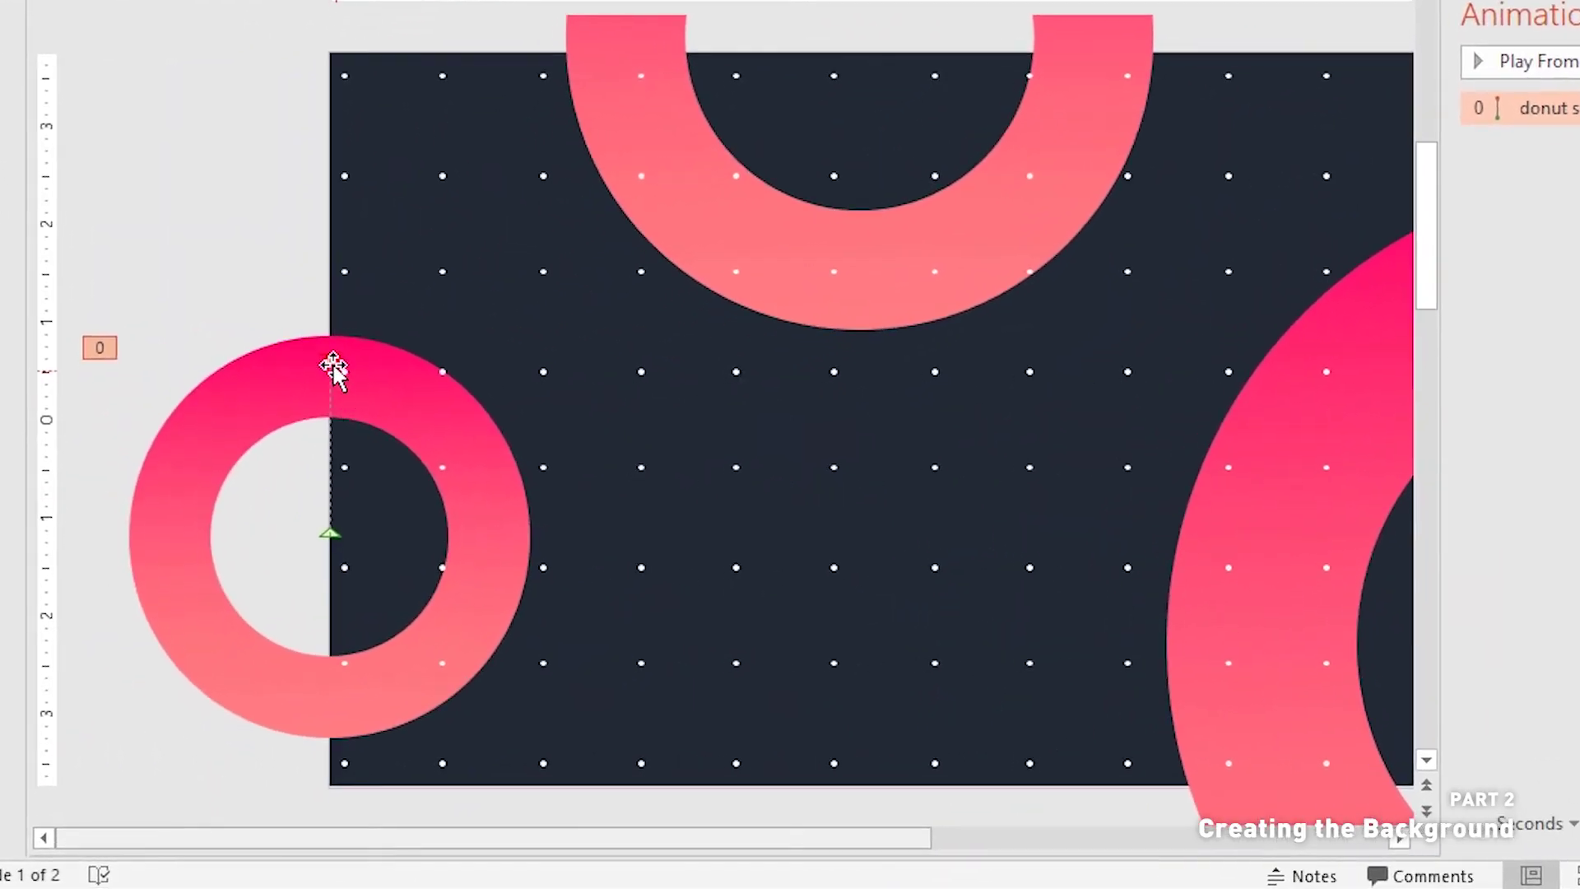
pyautogui.click(321, 379)
pyautogui.moveTo(325, 537); pyautogui.dragTo(306, 626)
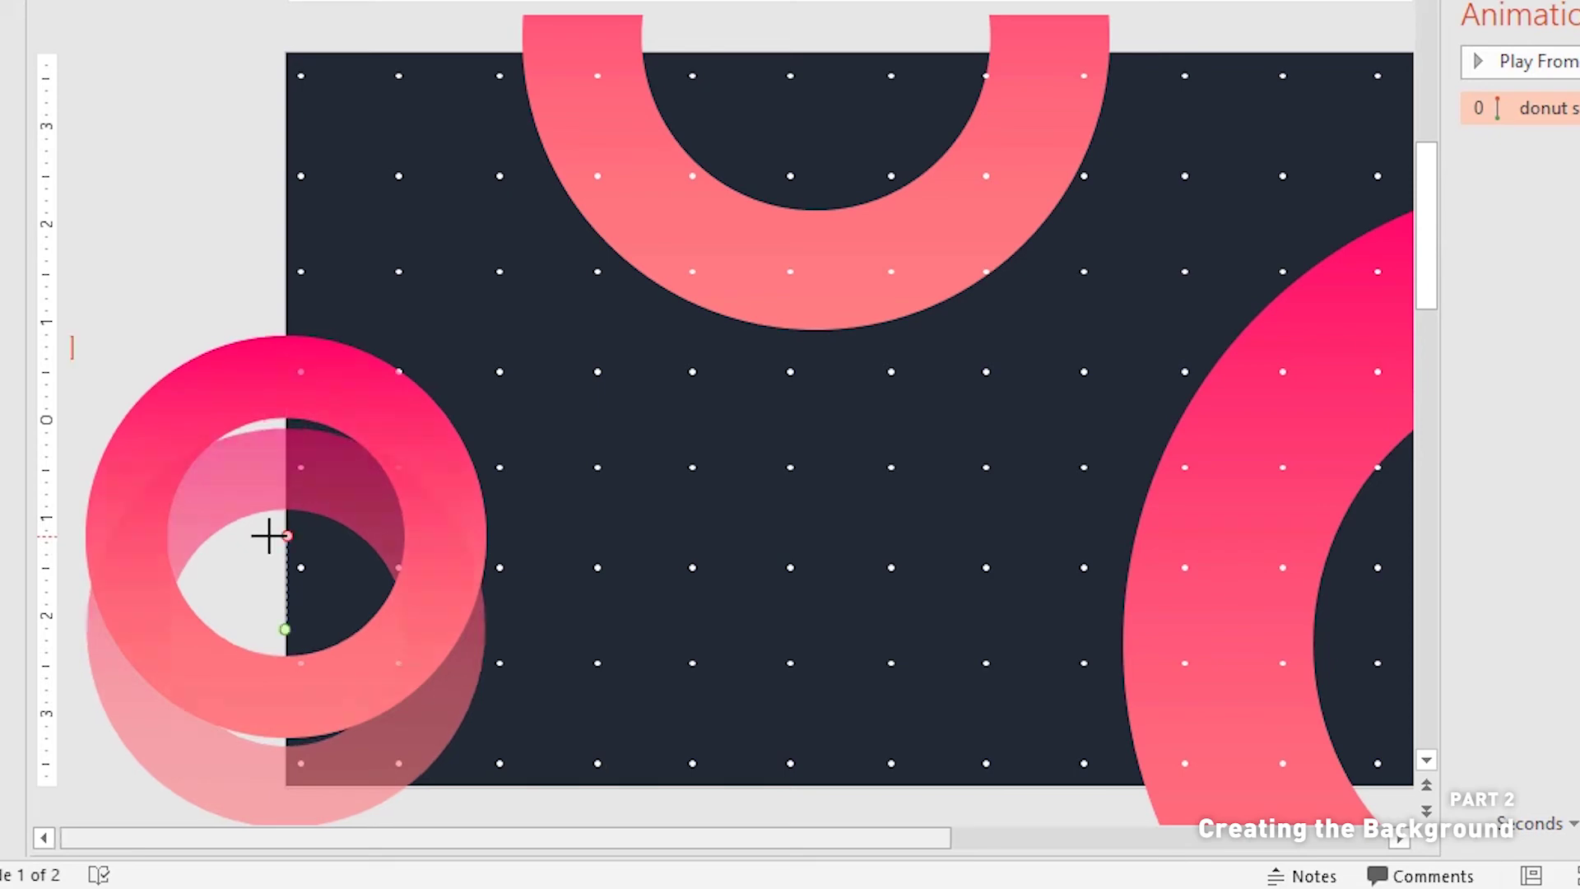
pyautogui.moveTo(280, 627); pyautogui.dragTo(235, 628)
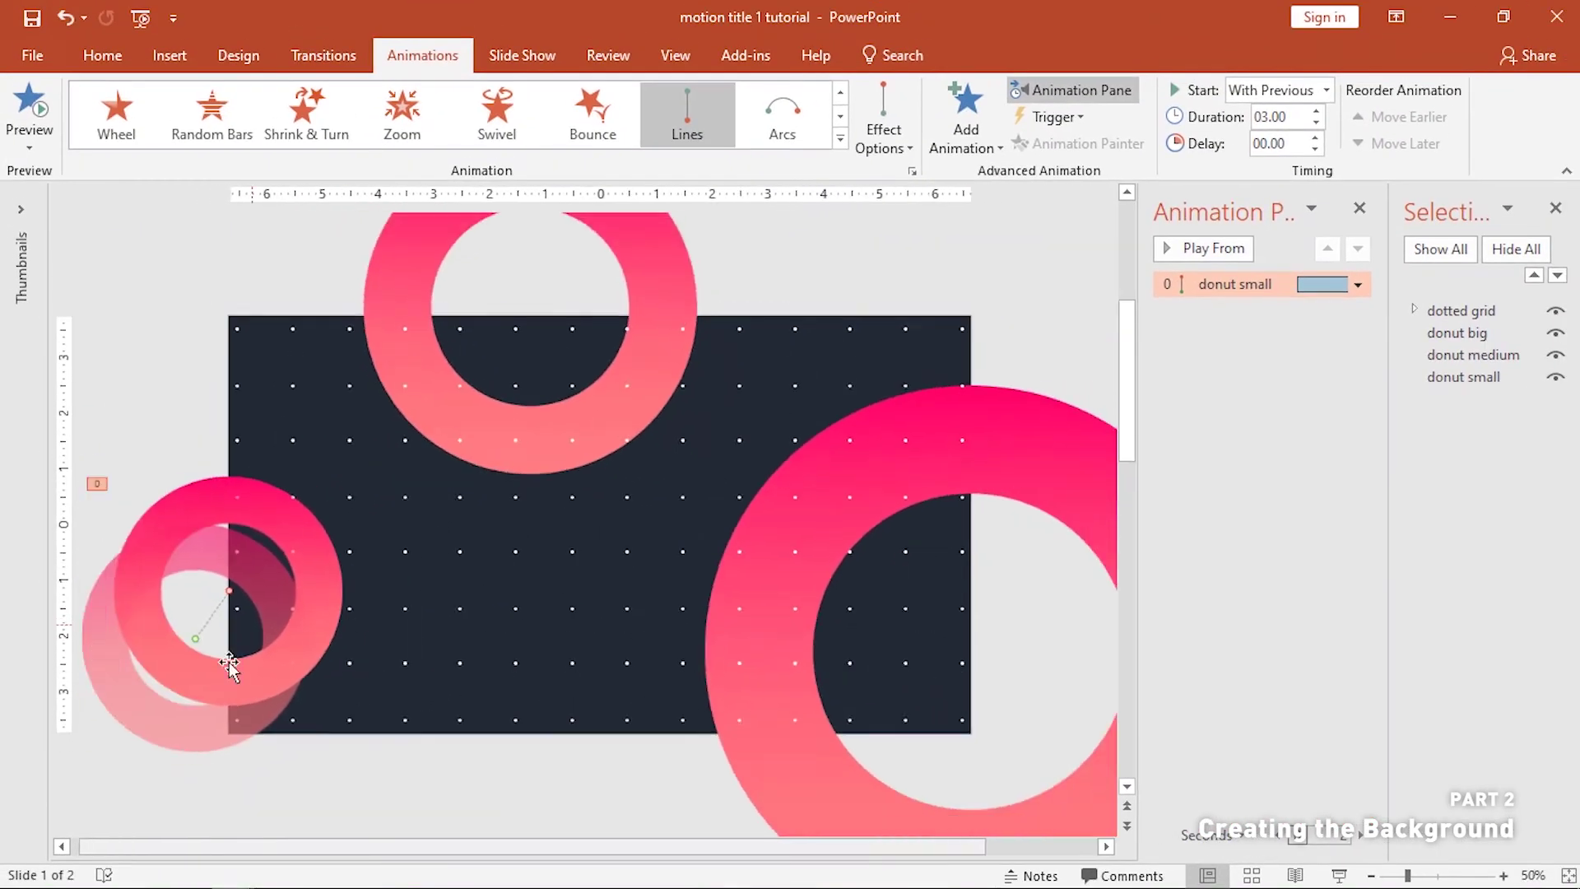
# - Copy the small ring's animation to the medium ring and adjust its path to rise from directly below the ring's center
pyautogui.click(303, 691)
pyautogui.click(668, 270)
pyautogui.scroll(2, 556, 398)
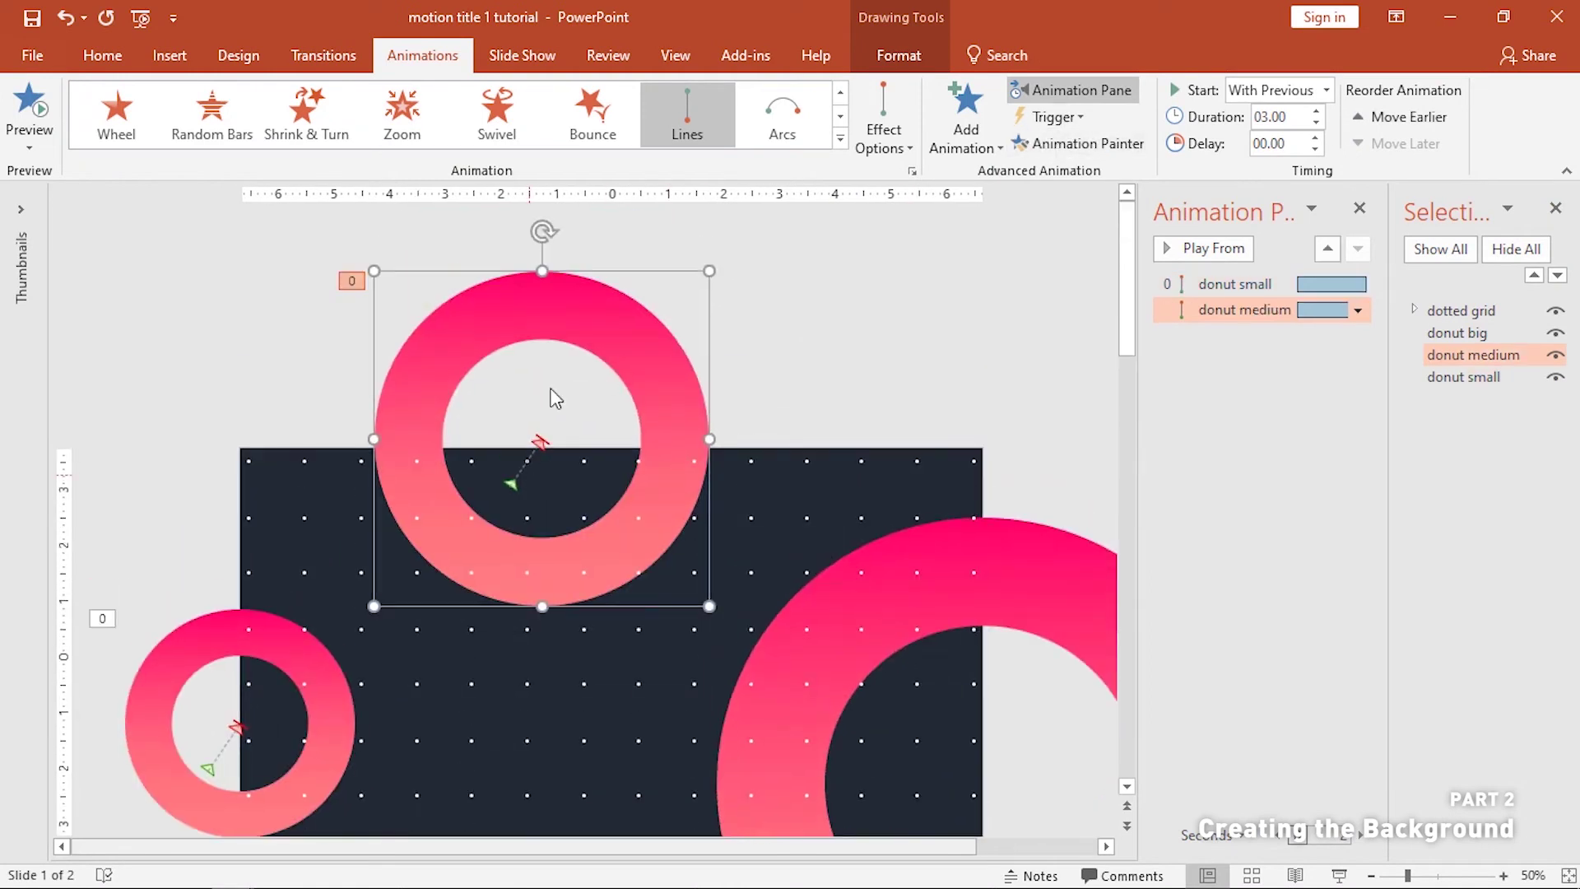
pyautogui.moveTo(540, 440); pyautogui.dragTo(504, 471)
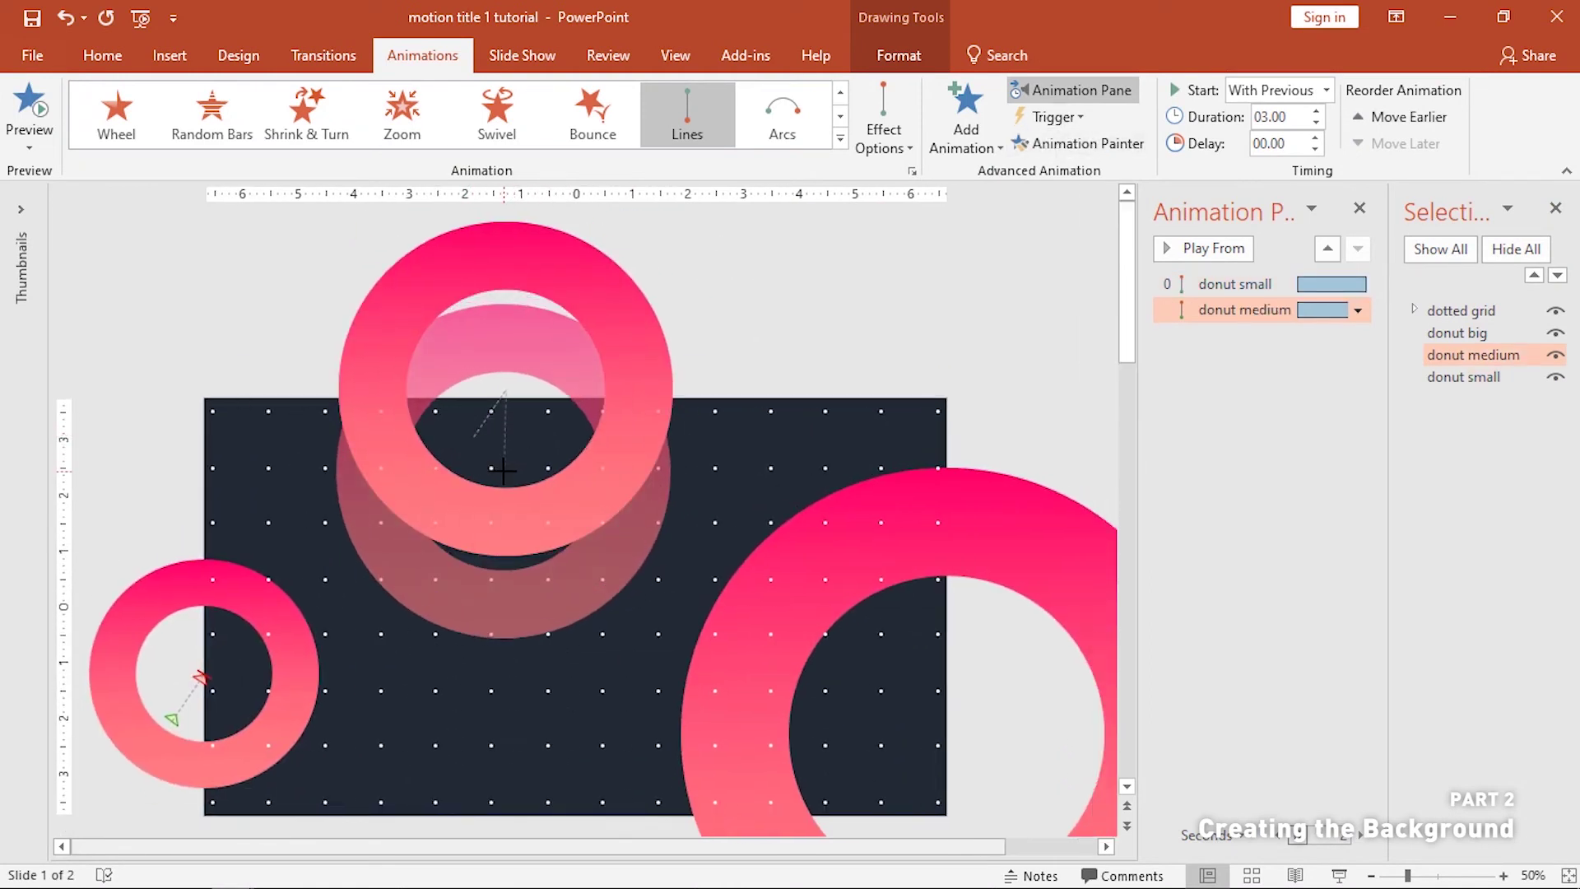
# - Copy the medium ring's animation to the big ring and adjust its path to start below and right of the ring's center
pyautogui.click(609, 315)
pyautogui.click(1006, 498)
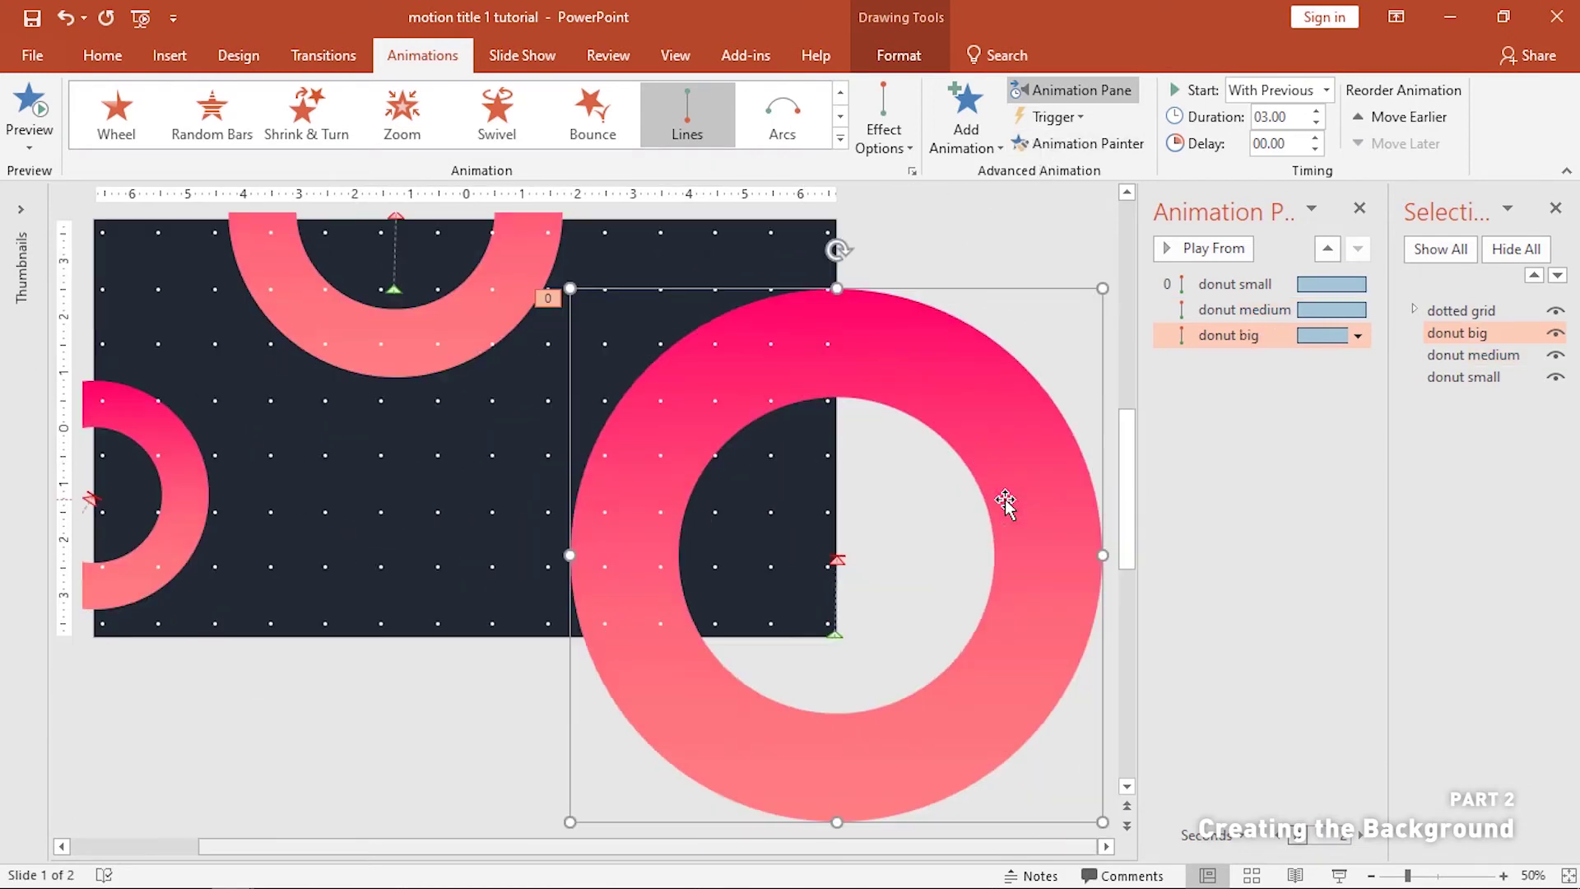
pyautogui.moveTo(836, 559); pyautogui.dragTo(901, 721)
pyautogui.click(1026, 282)
pyautogui.scroll(-2, 589, 457)
pyautogui.scroll(2, 511, 565)
# - Add a Grow/Shrink emphasis animation to the dotted grid, starting With Previous and lasting 3 seconds
pyautogui.click(511, 565)
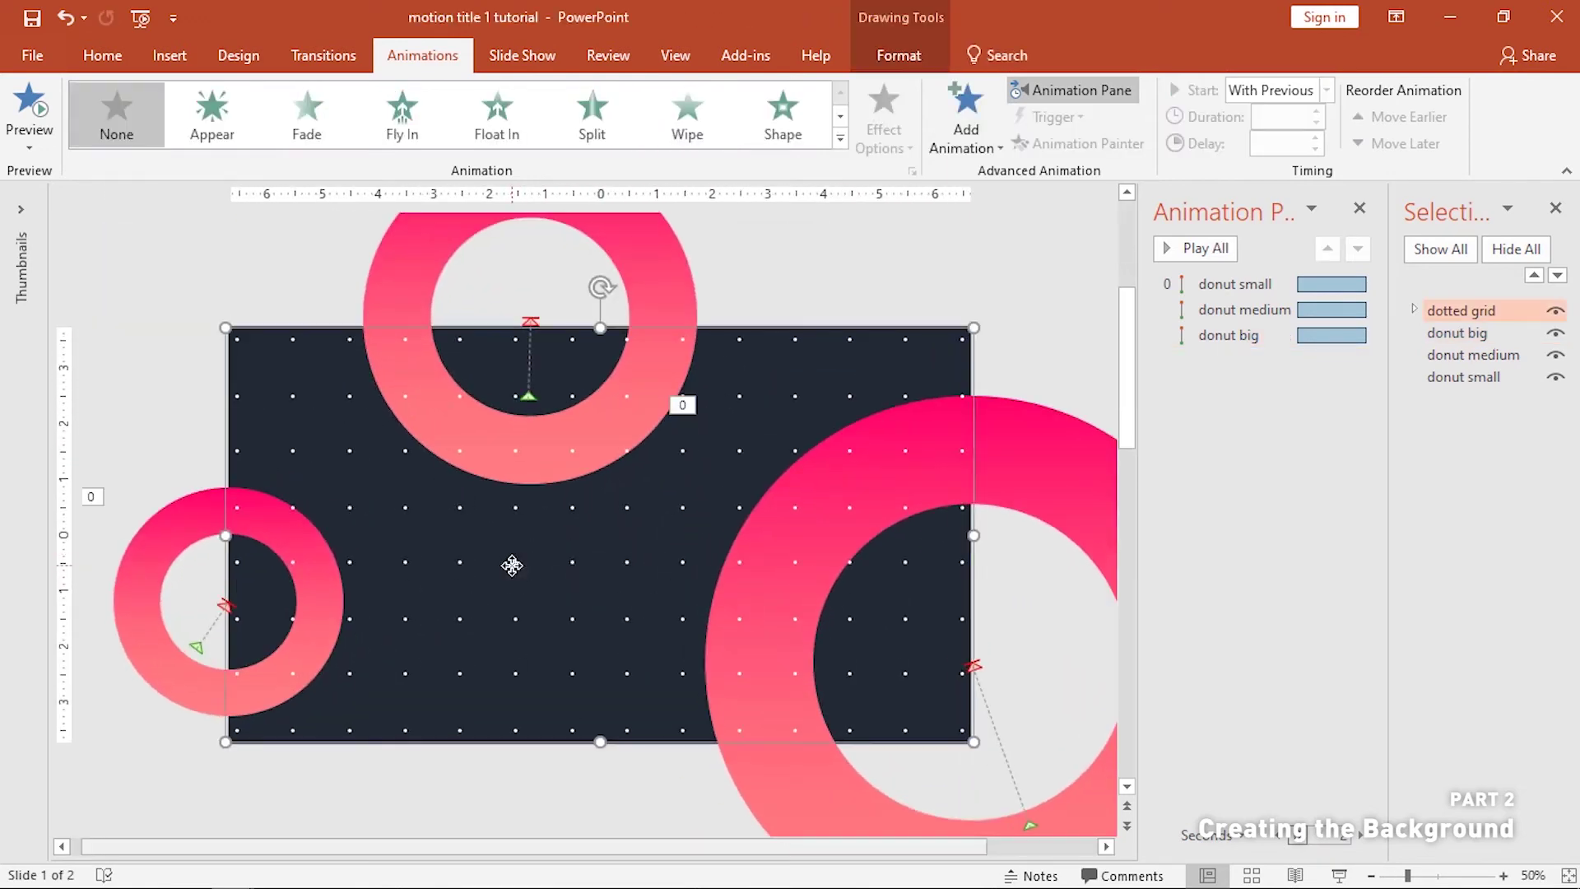
pyautogui.click(841, 141)
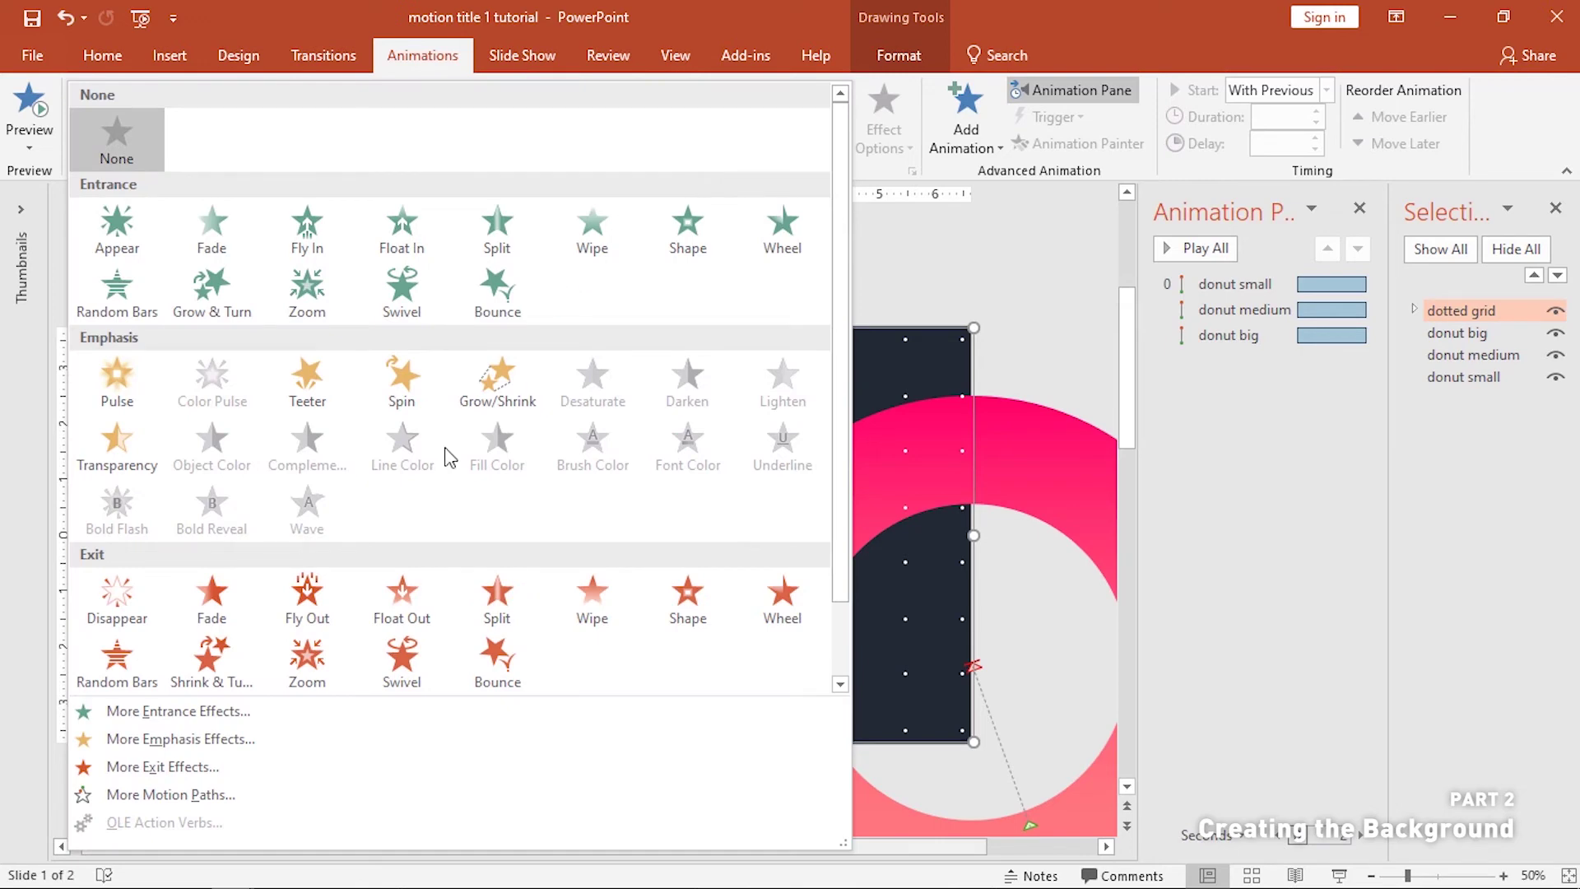
pyautogui.click(497, 386)
pyautogui.click(1337, 88)
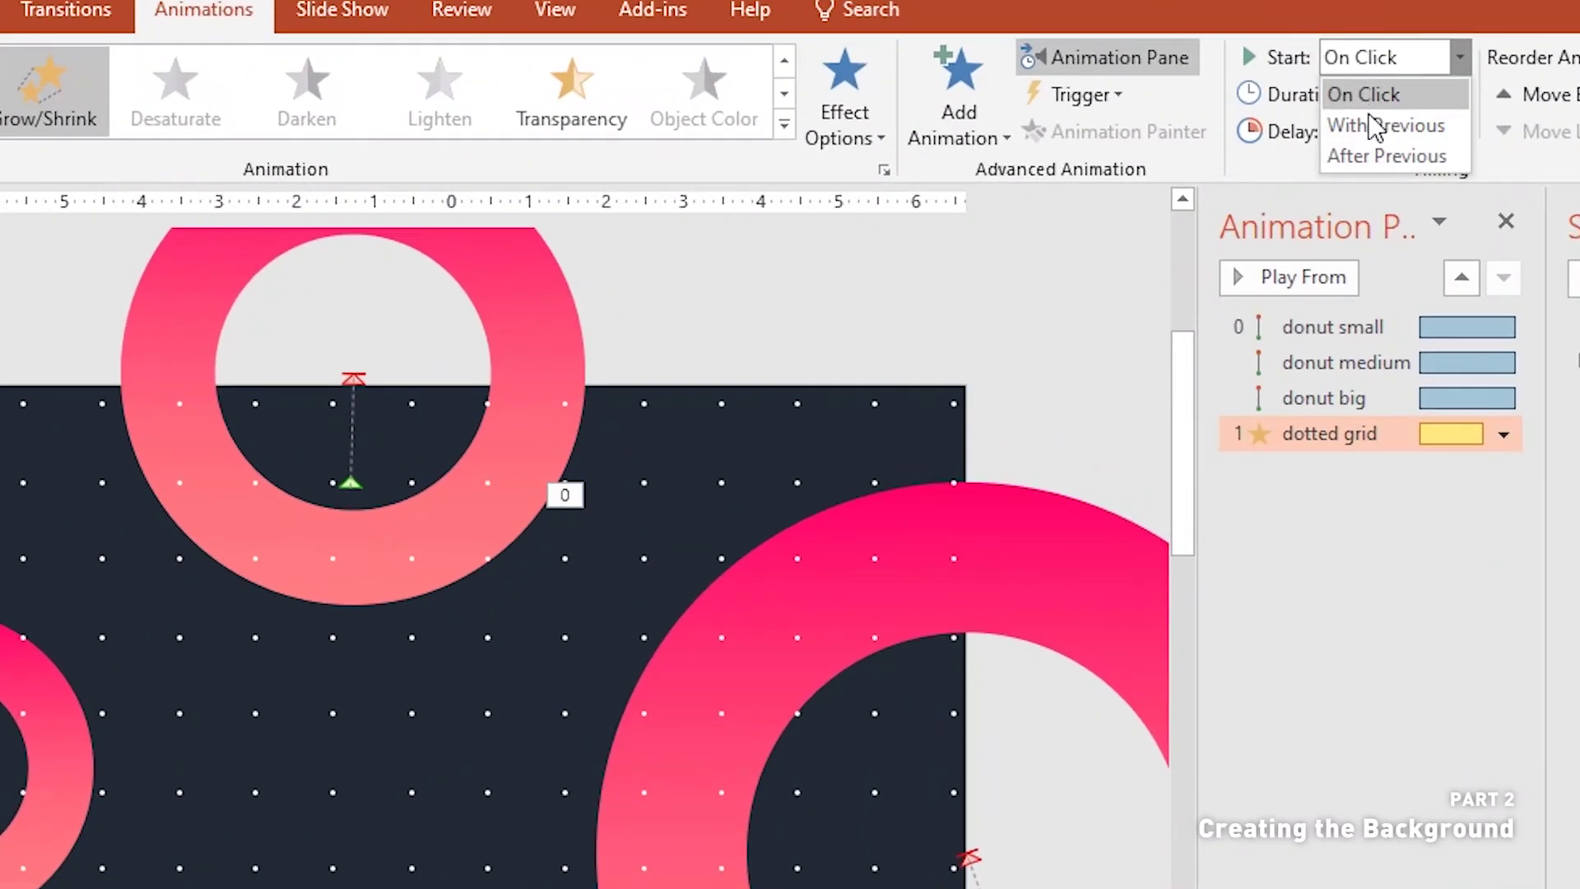
pyautogui.click(1320, 113)
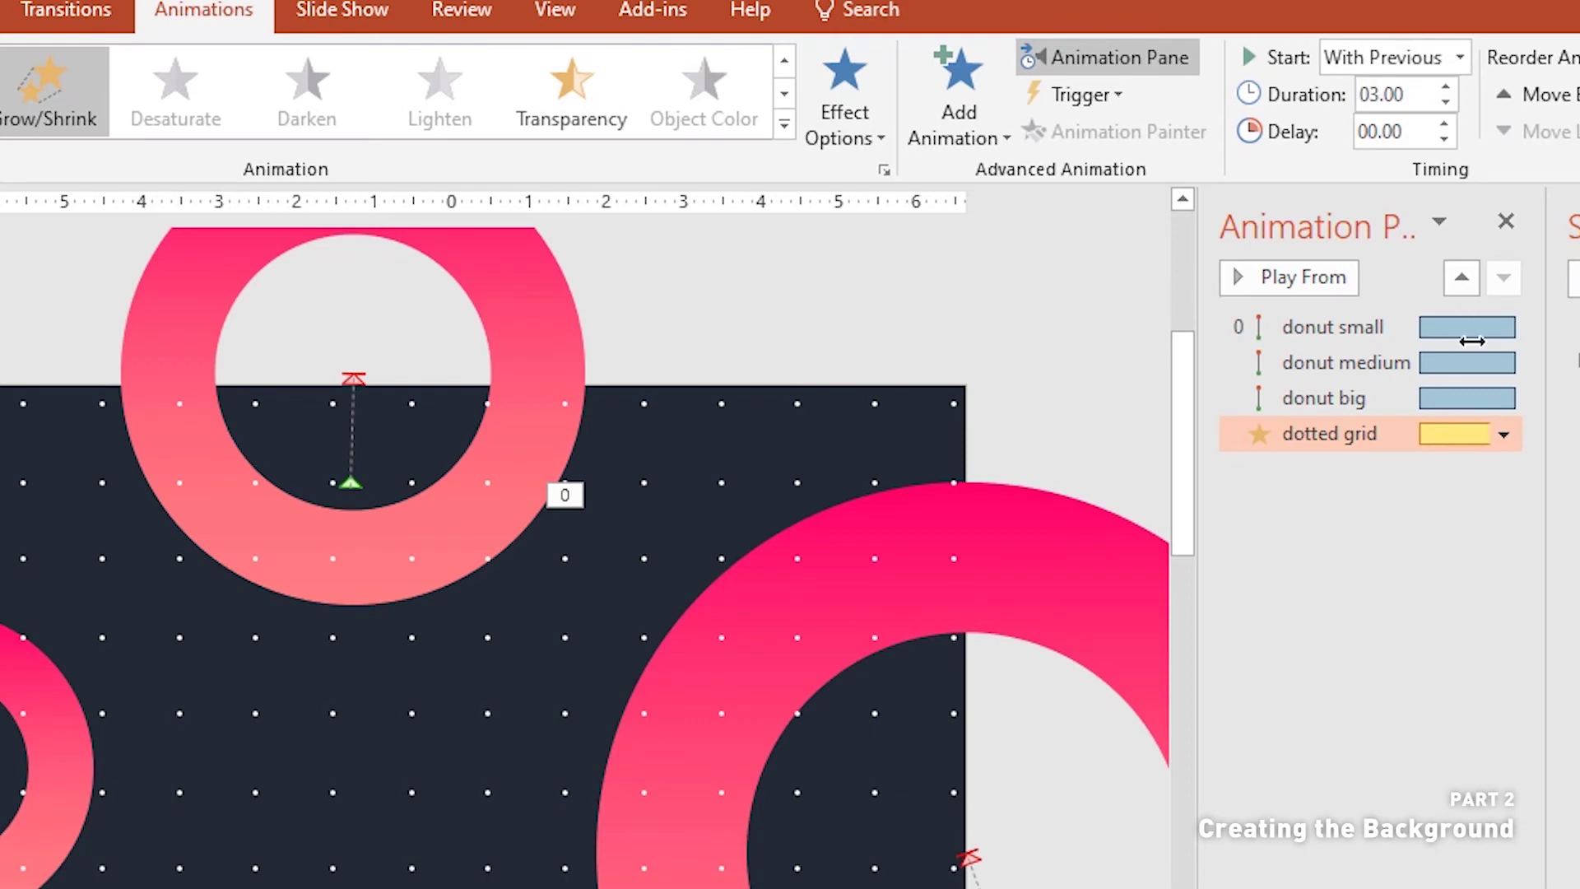
# - Set the dotted grid's Grow/Shrink effect to a custom size of 90% with a 3-second smooth end
pyautogui.doubleClick(1442, 415)
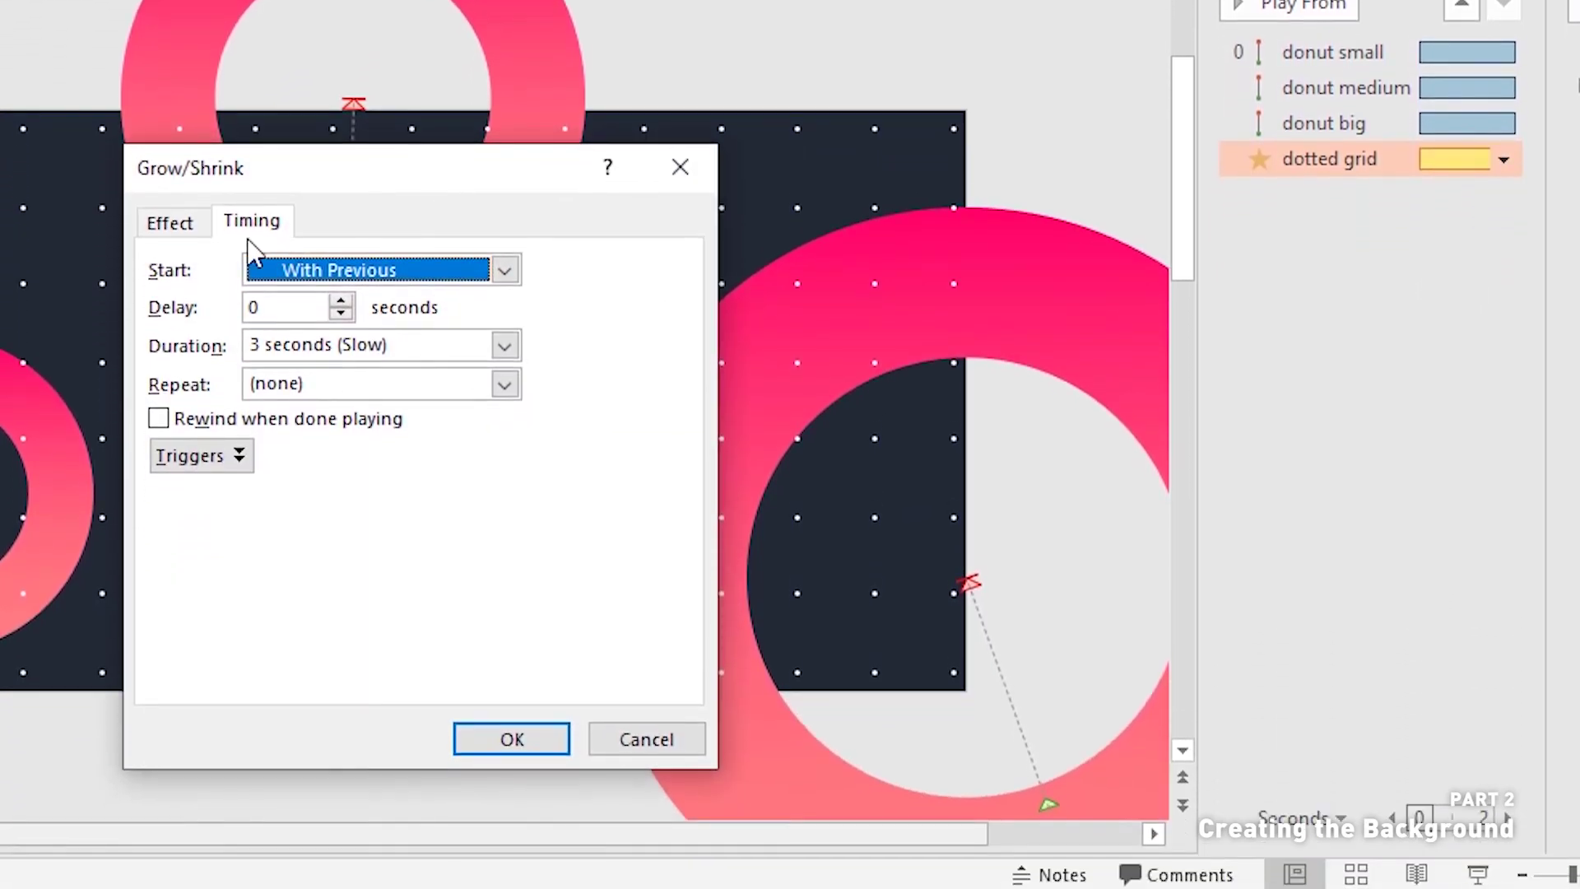
pyautogui.click(168, 224)
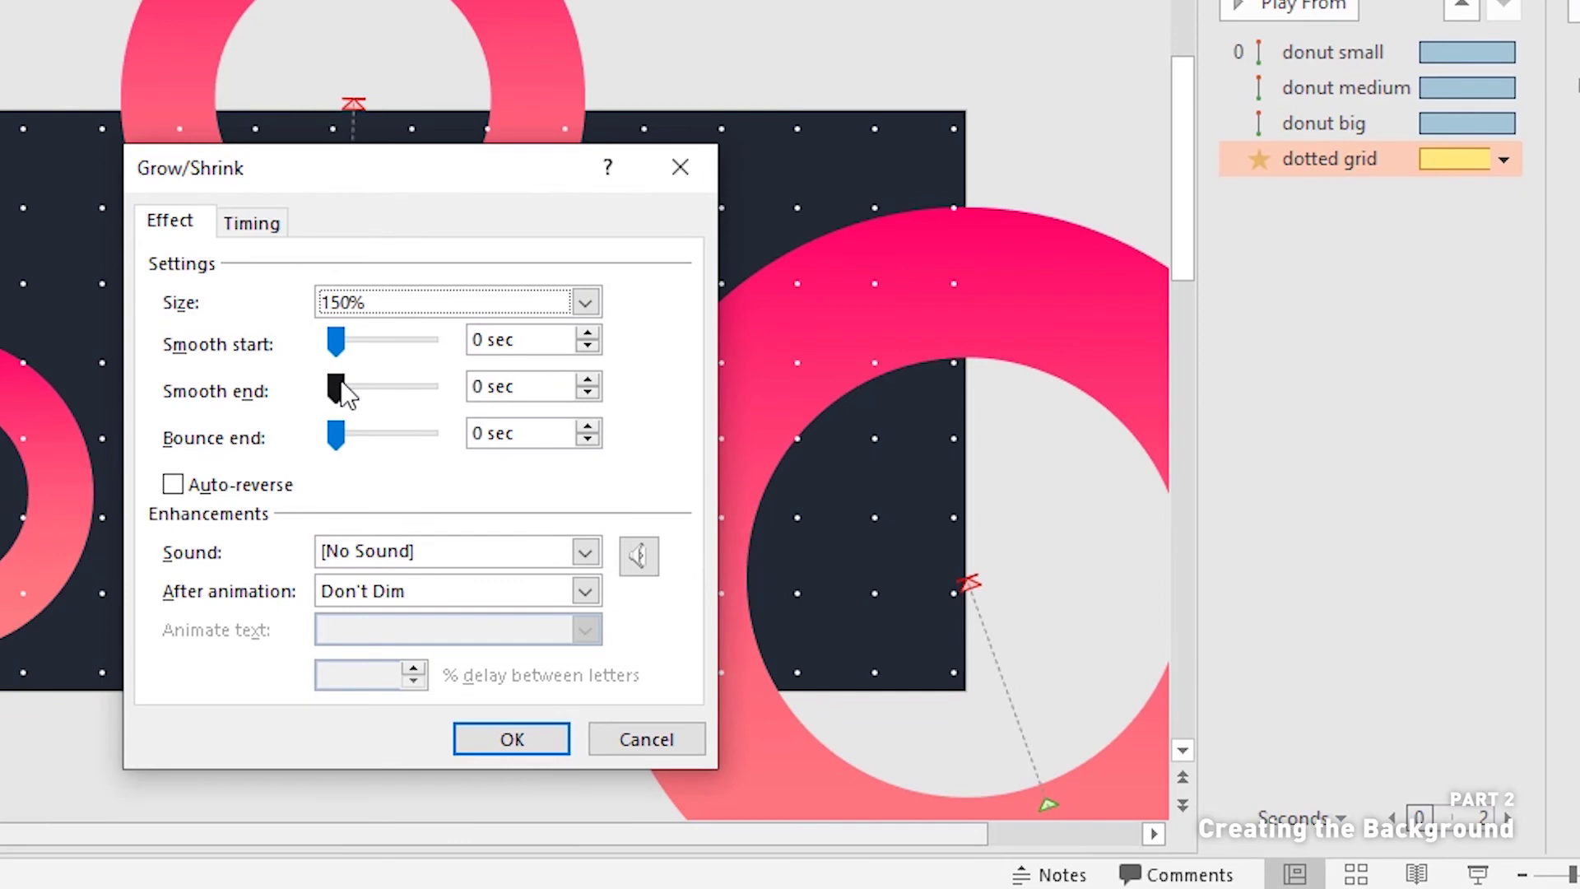
pyautogui.click(346, 314)
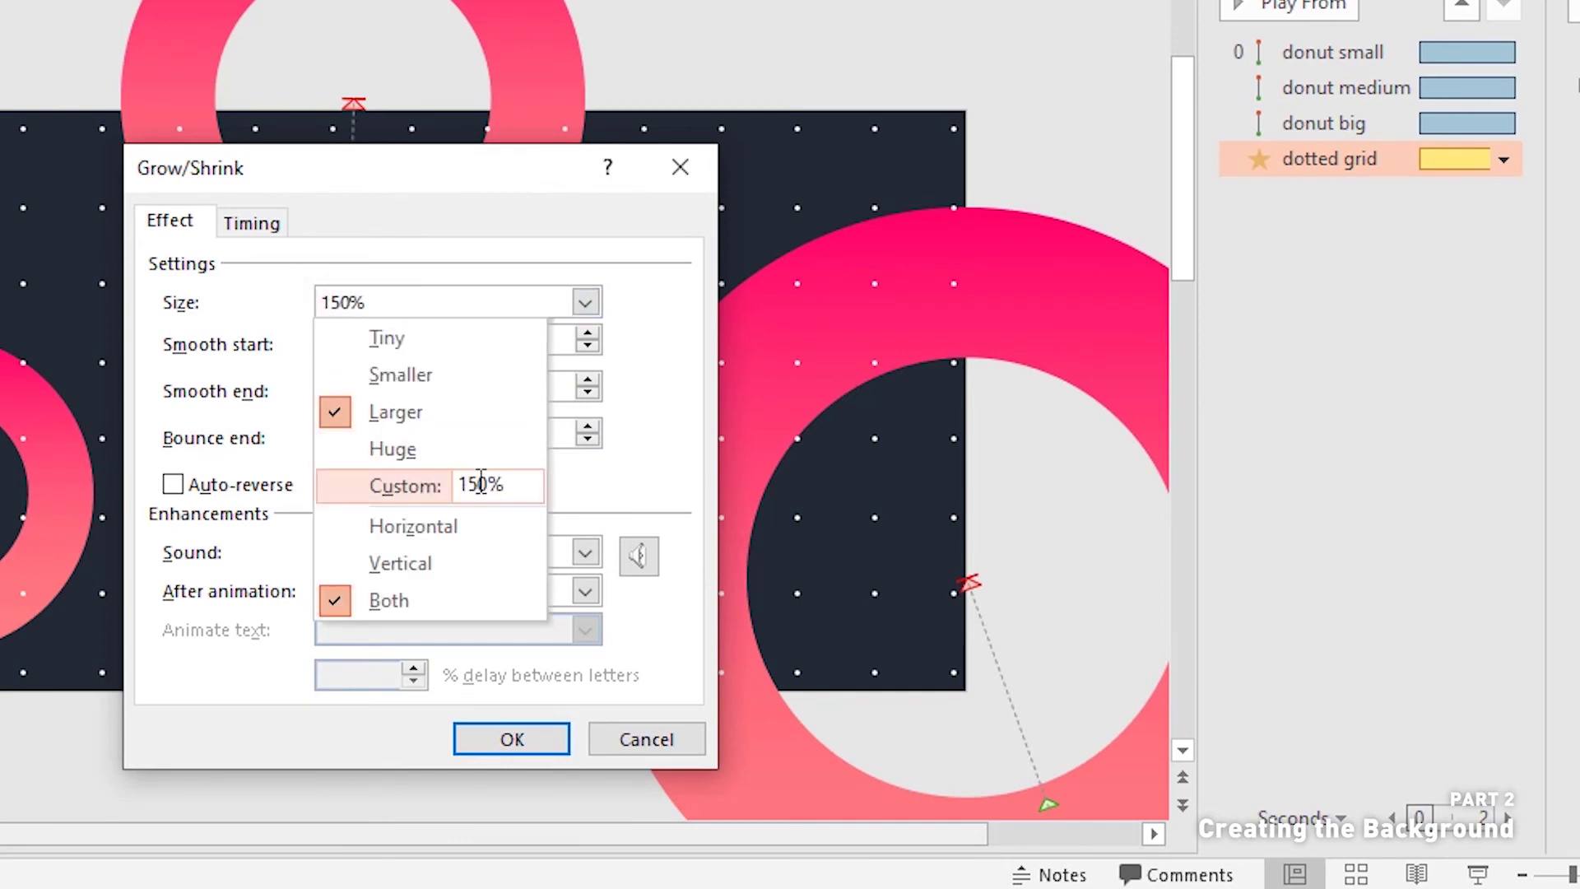
pyautogui.moveTo(477, 485); pyautogui.dragTo(411, 491)
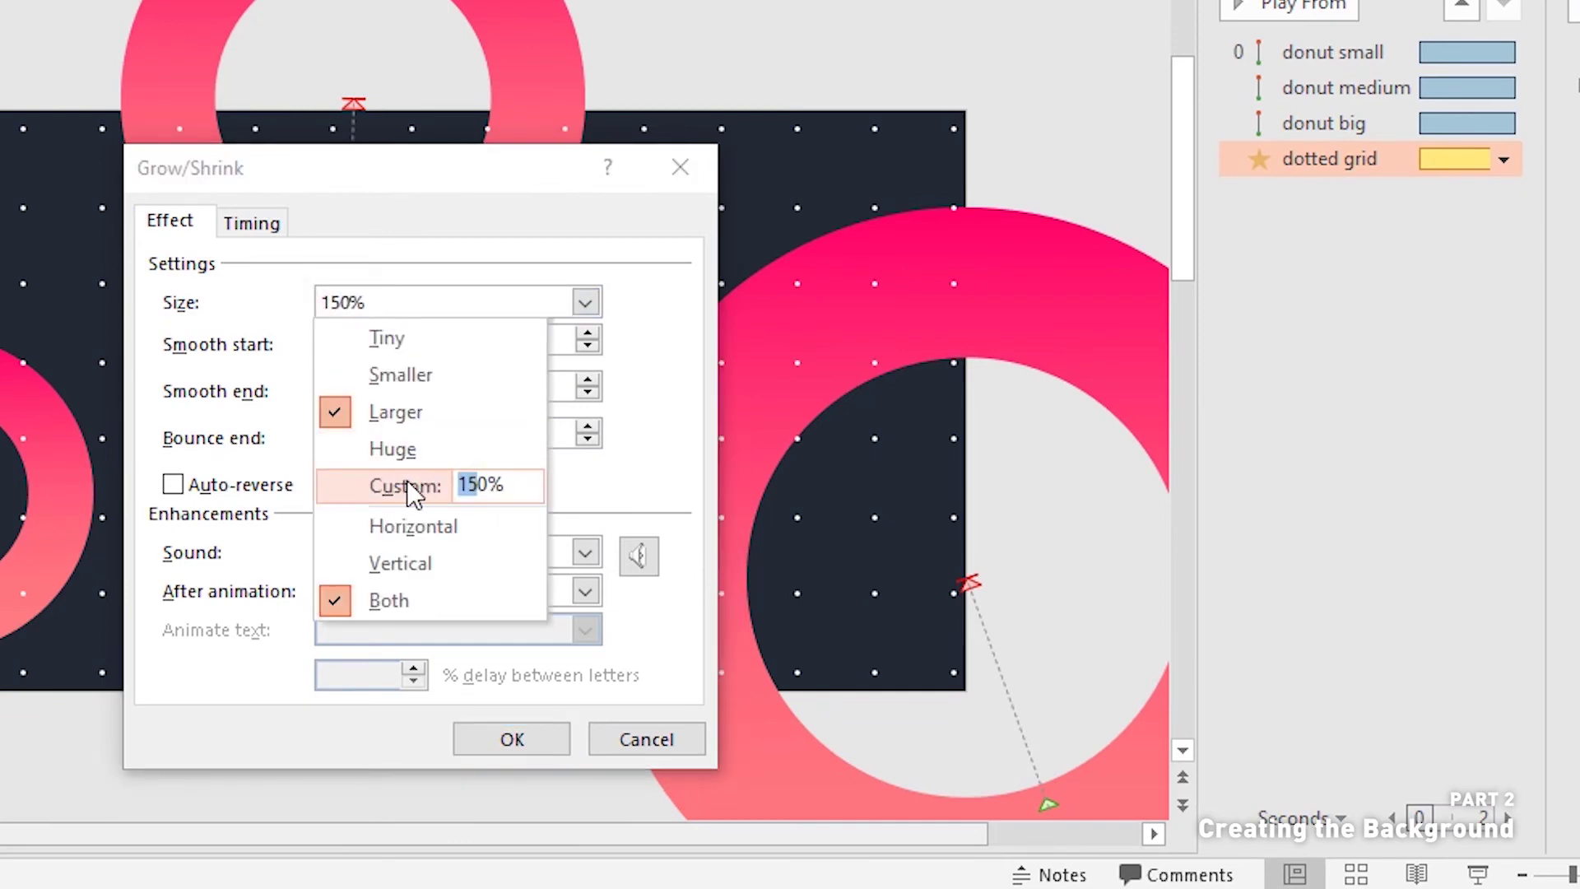
pyautogui.write('9')
pyautogui.press('Return')
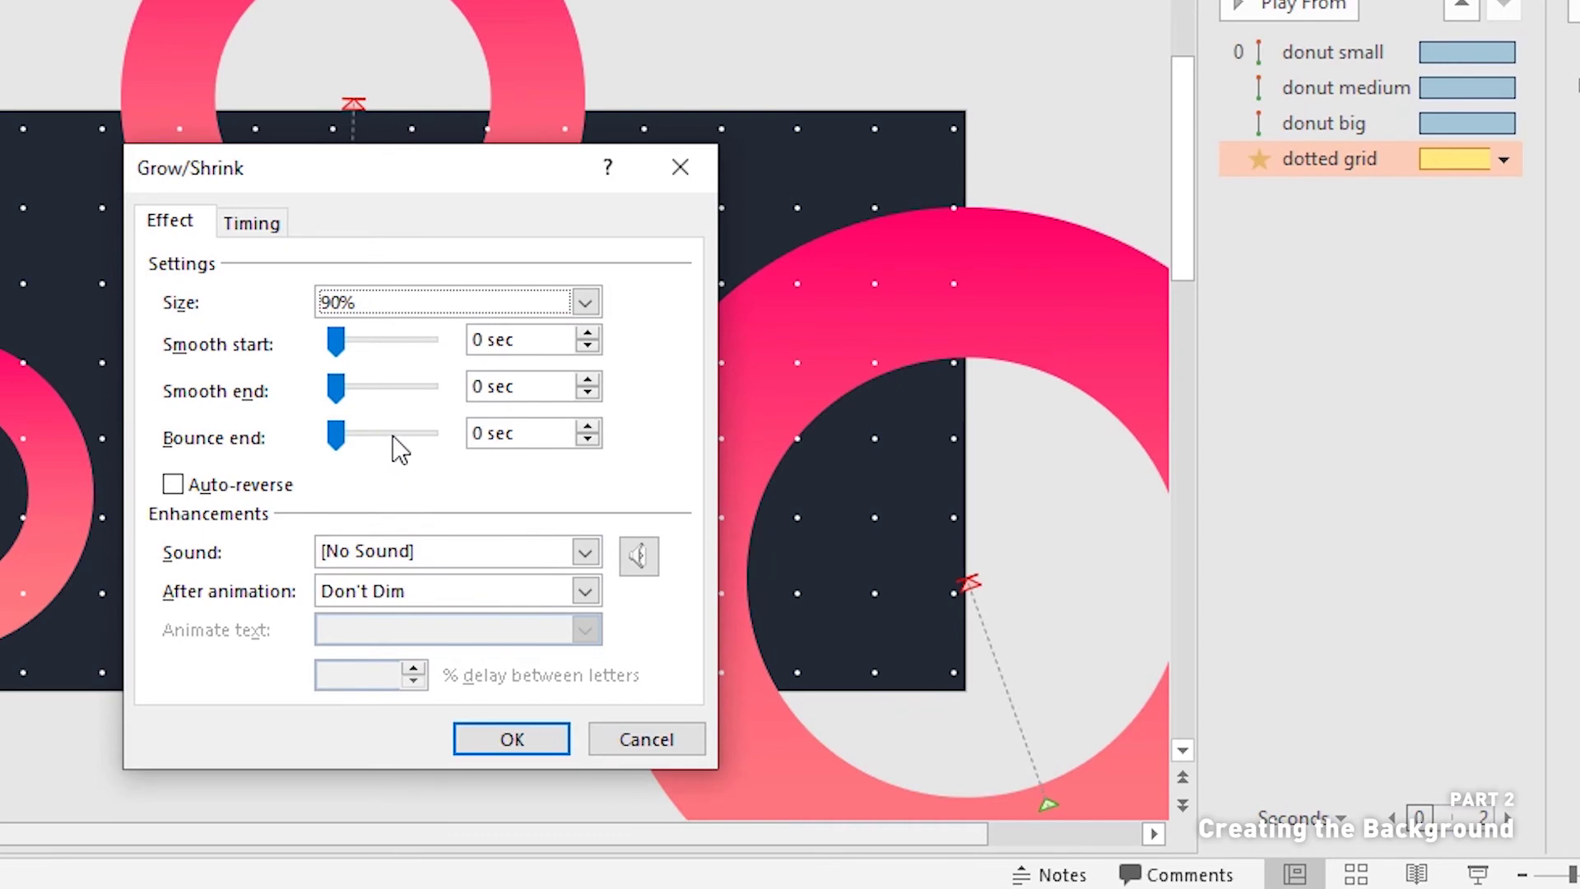
pyautogui.click(512, 738)
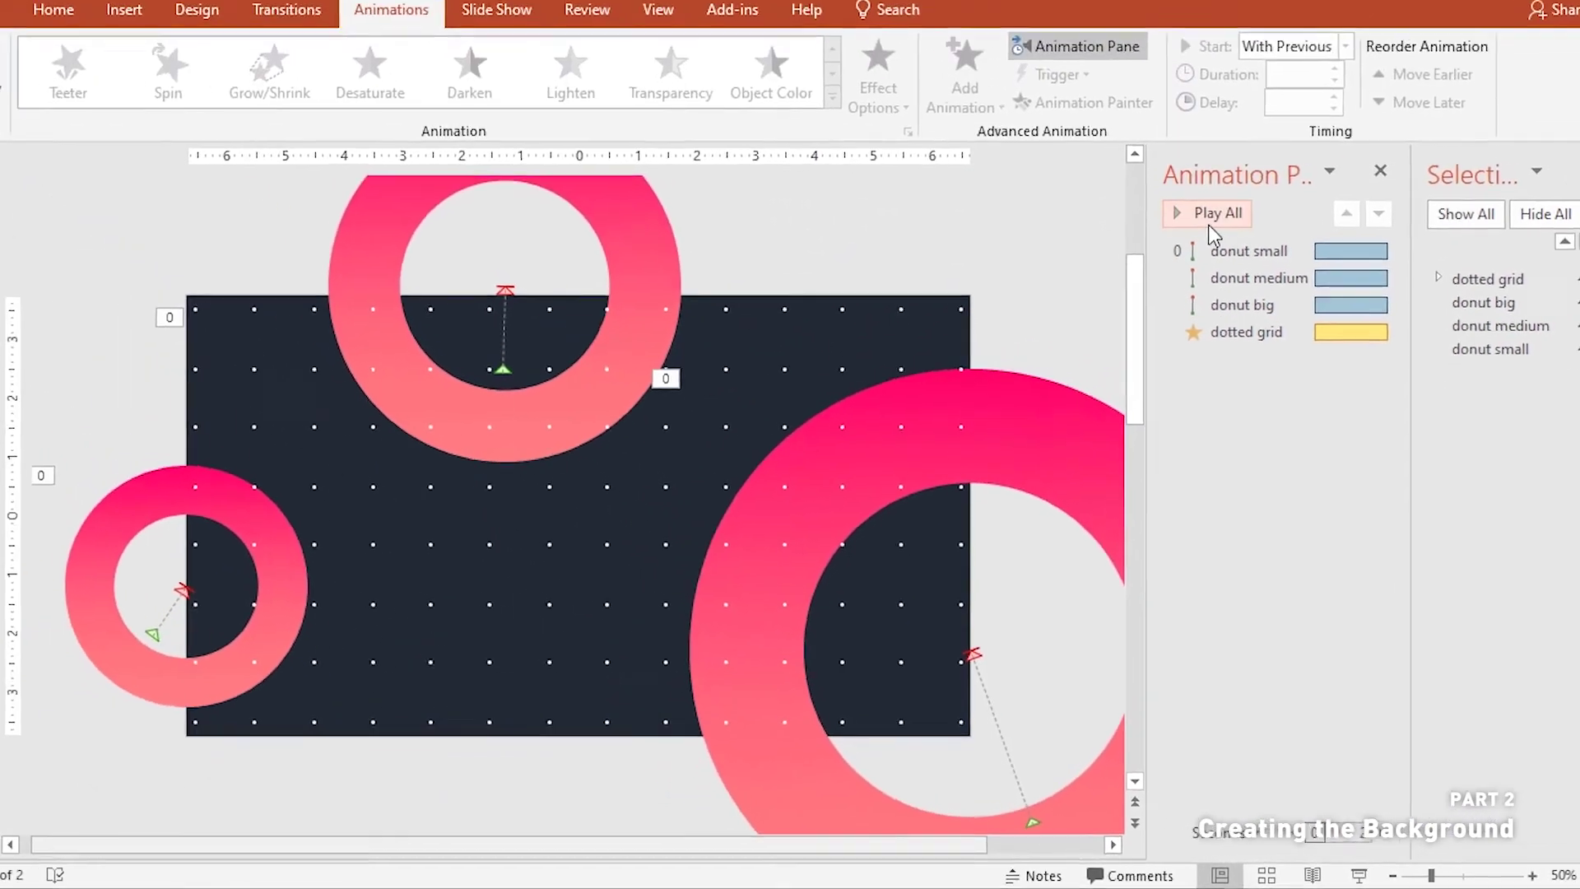
# - Preview all the ring and dotted grid animations on the background slide
pyautogui.click(1210, 226)
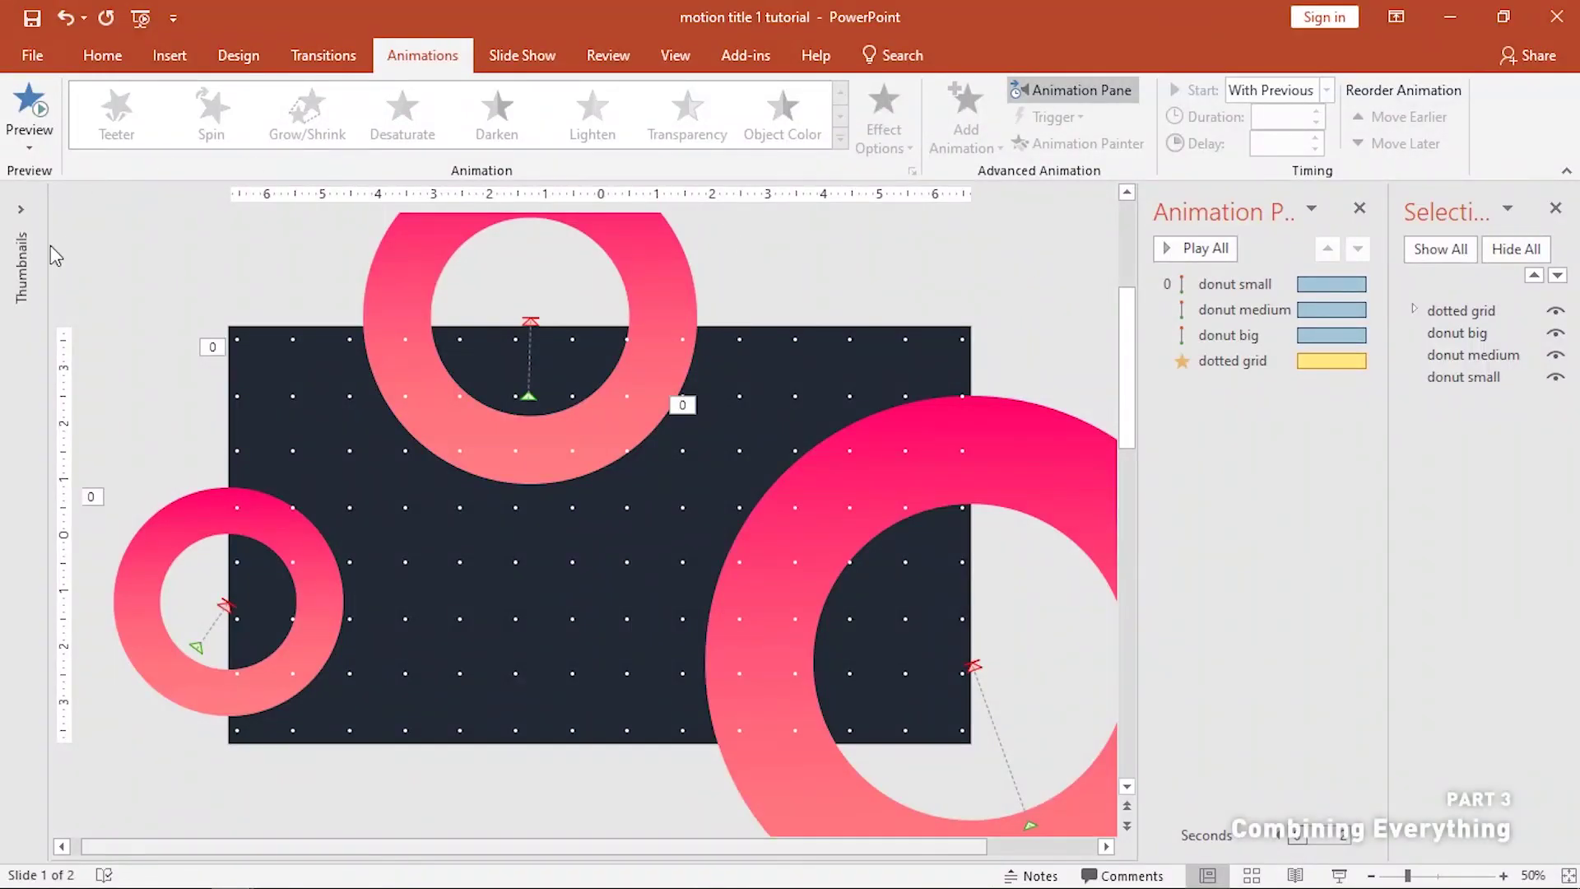
# - Copy the animated subtext, main title and subtitle from slide 2 and paste them onto the background slide
pyautogui.click(41, 264)
pyautogui.click(74, 312)
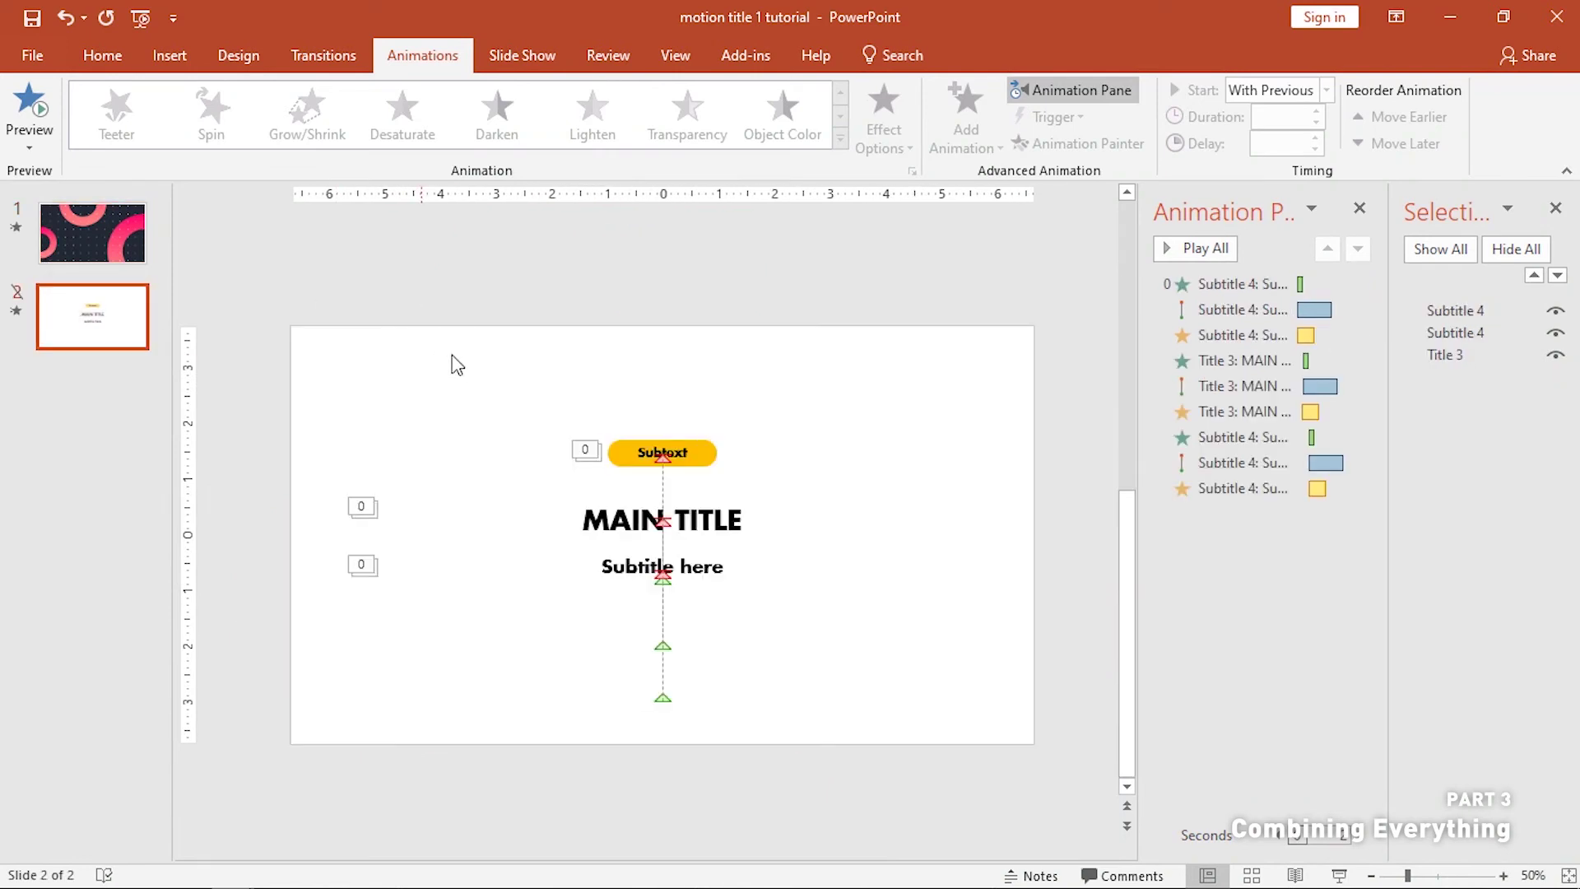
pyautogui.hotkey('ctrl', 'a')
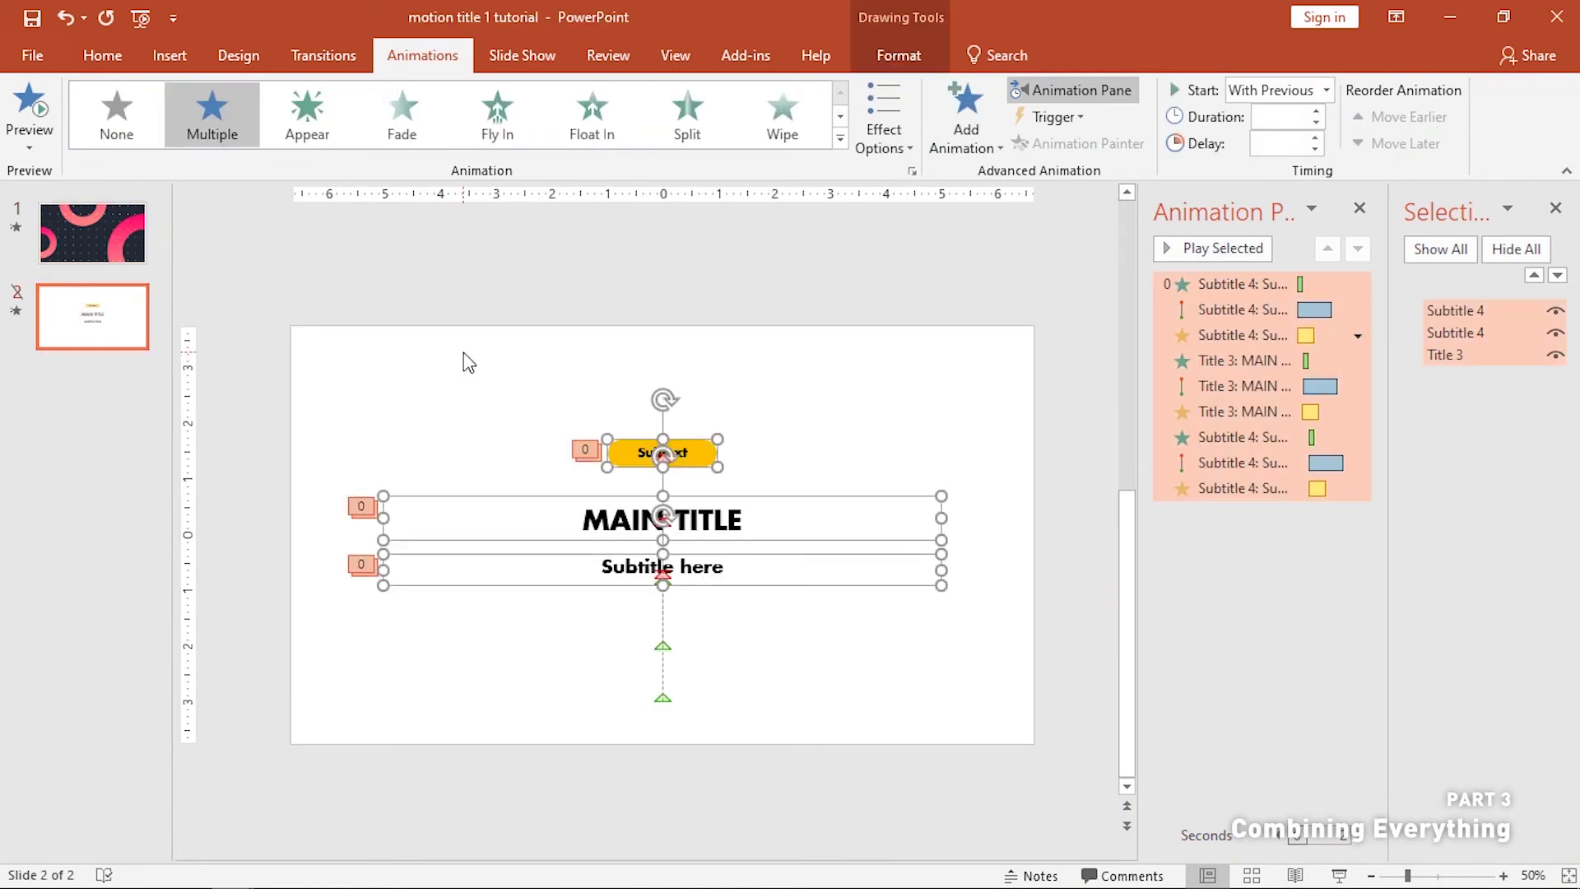
pyautogui.click(107, 258)
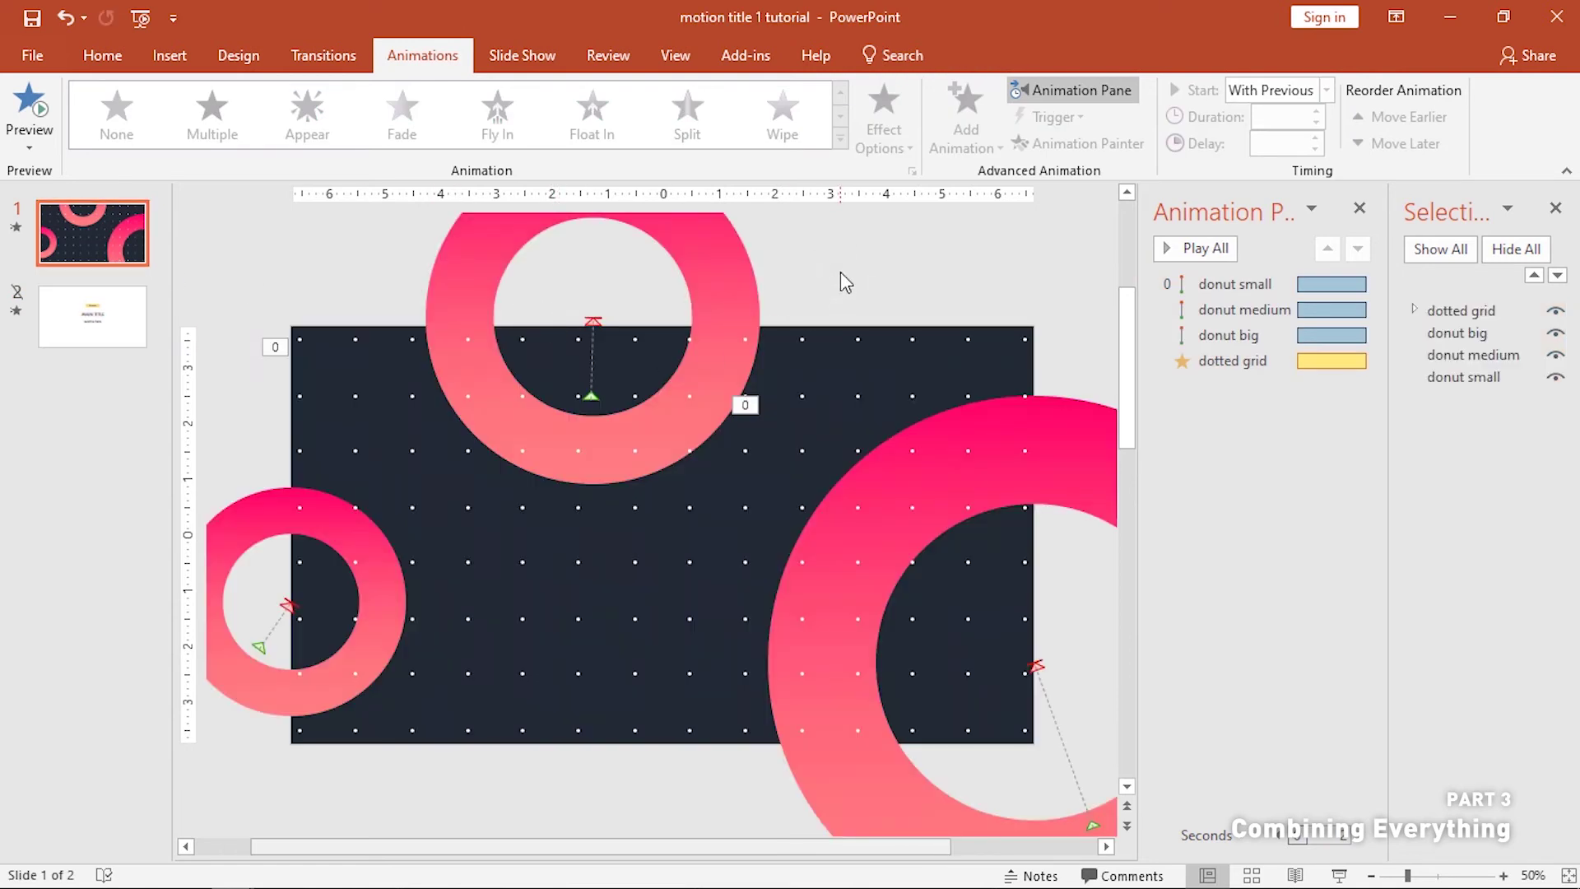
pyautogui.hotkey('ctrl', 'v')
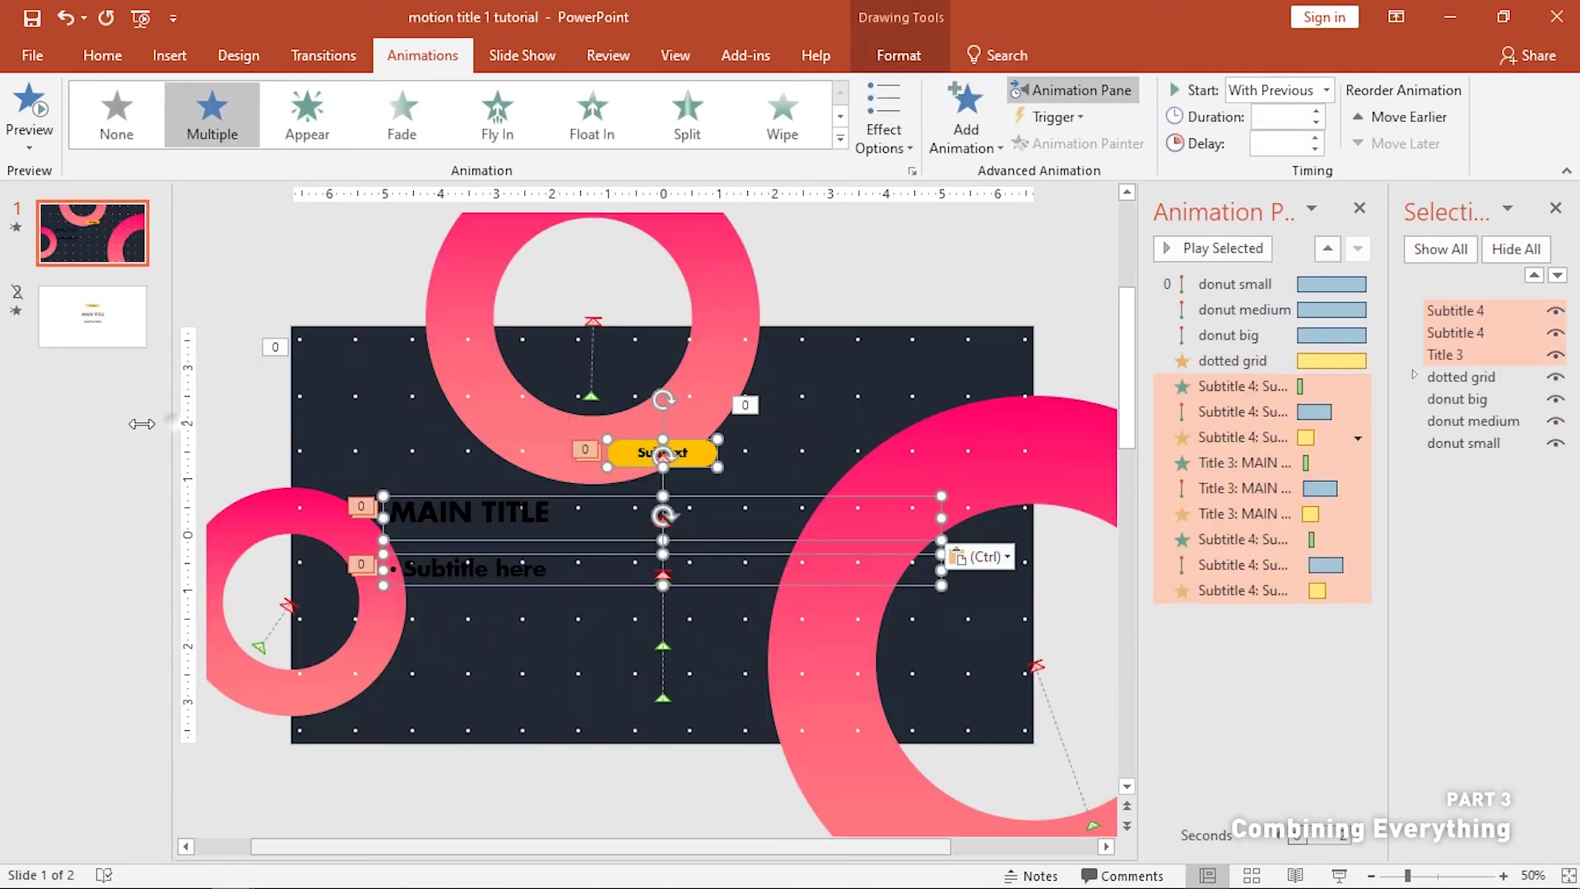
pyautogui.moveTo(141, 424); pyautogui.dragTo(41, 423)
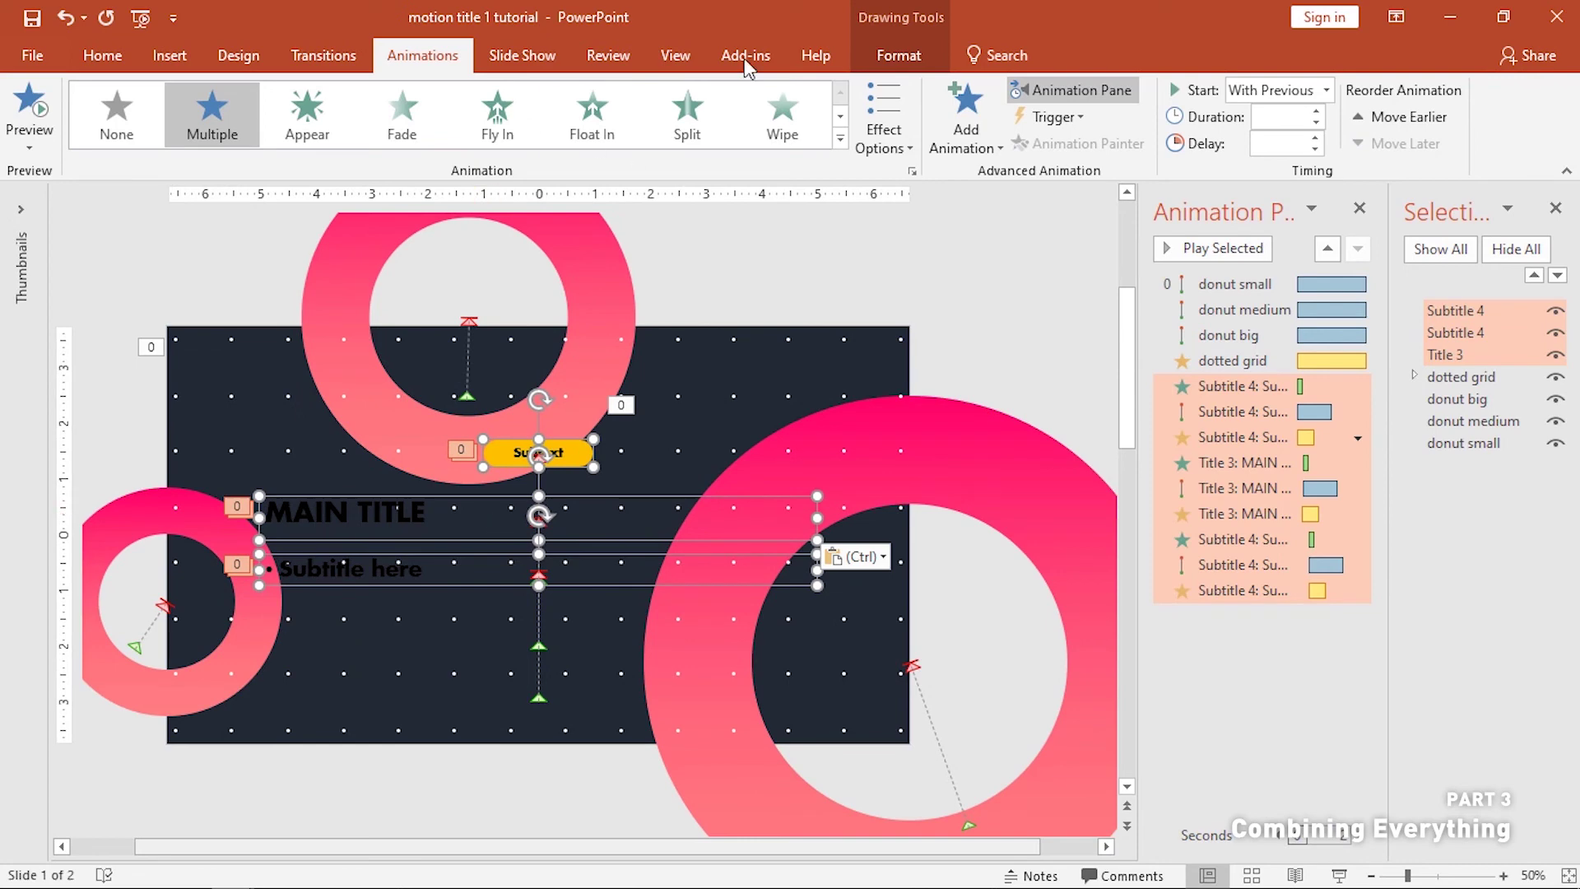
# - Make the pasted texts white and centered, and remove the bullet from the subtitle
pyautogui.click(120, 66)
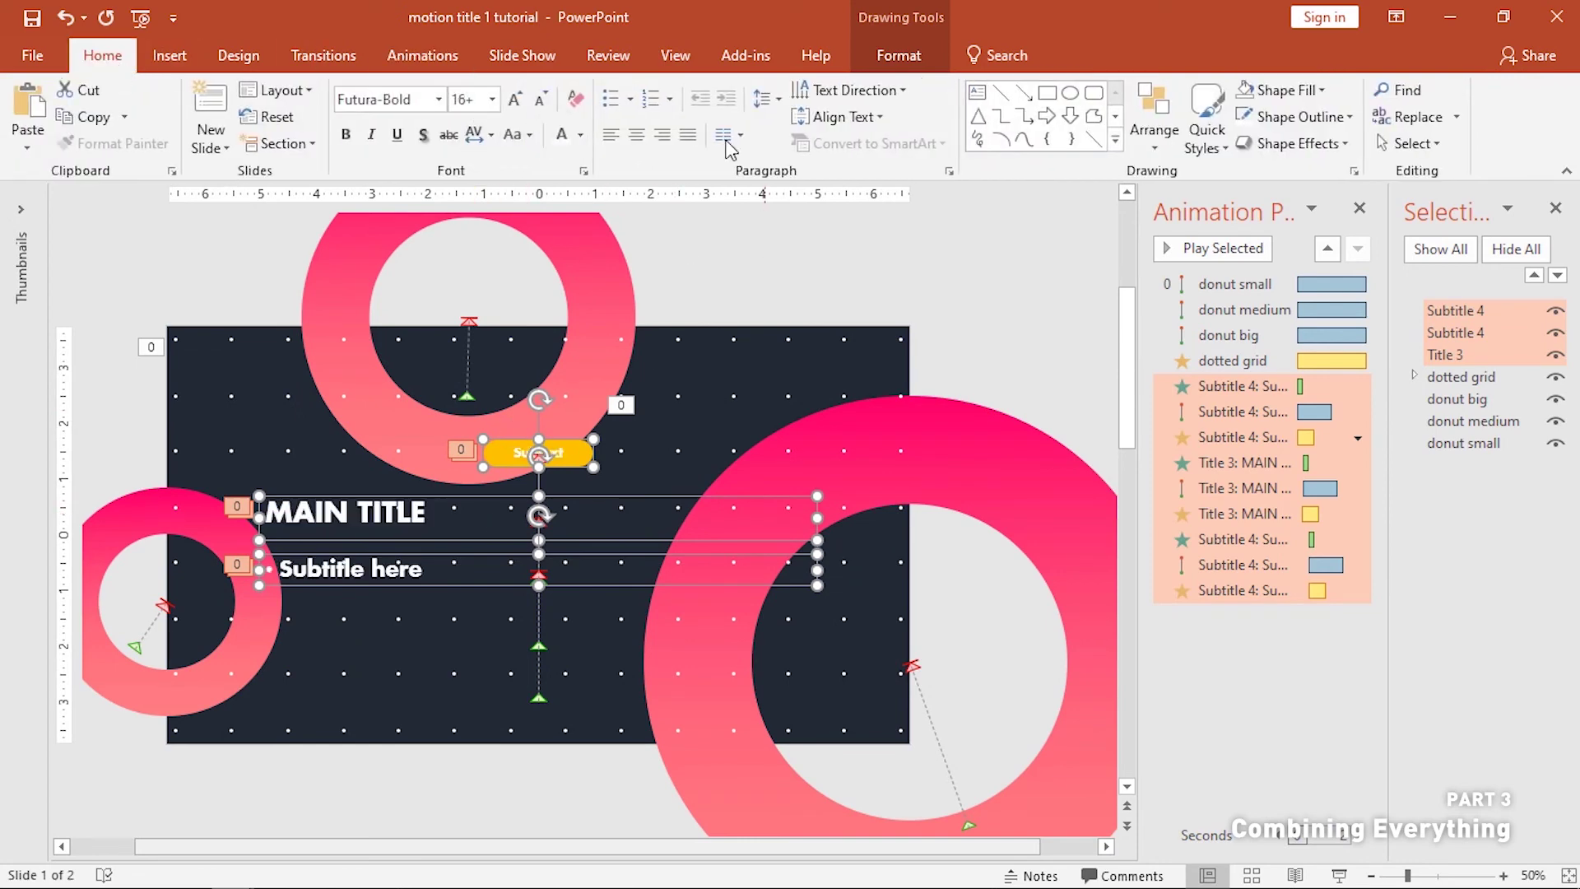
pyautogui.click(636, 134)
pyautogui.click(730, 237)
pyautogui.click(598, 573)
pyautogui.click(601, 584)
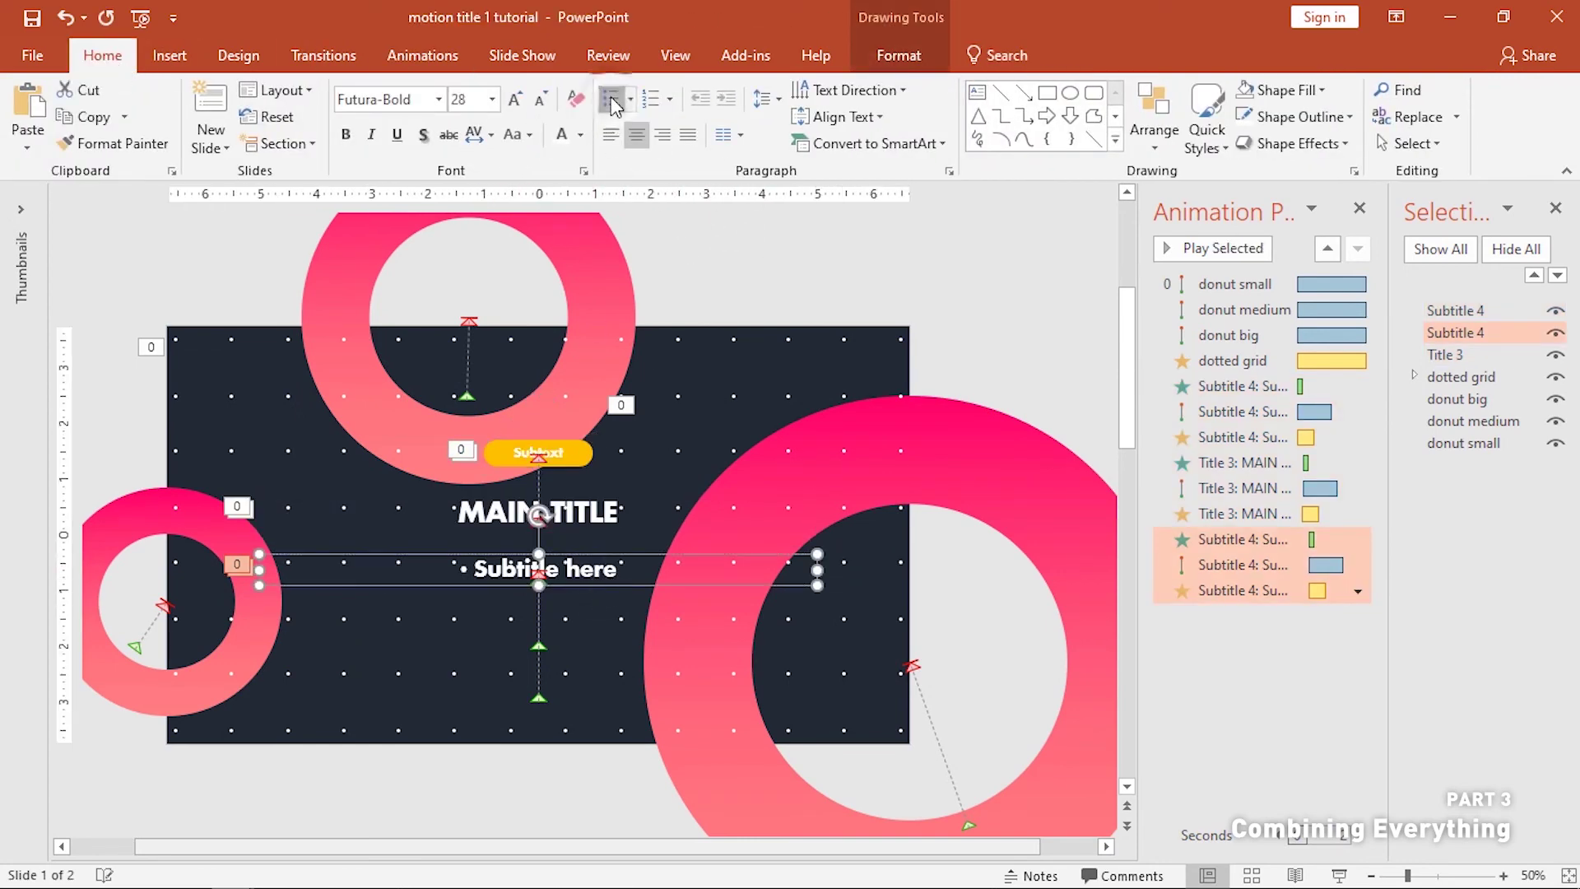
pyautogui.click(727, 255)
# - Remove the Subtext pill's fill and give it a white 3 pt outline
pyautogui.click(586, 457)
pyautogui.scroll(2, 420, 413)
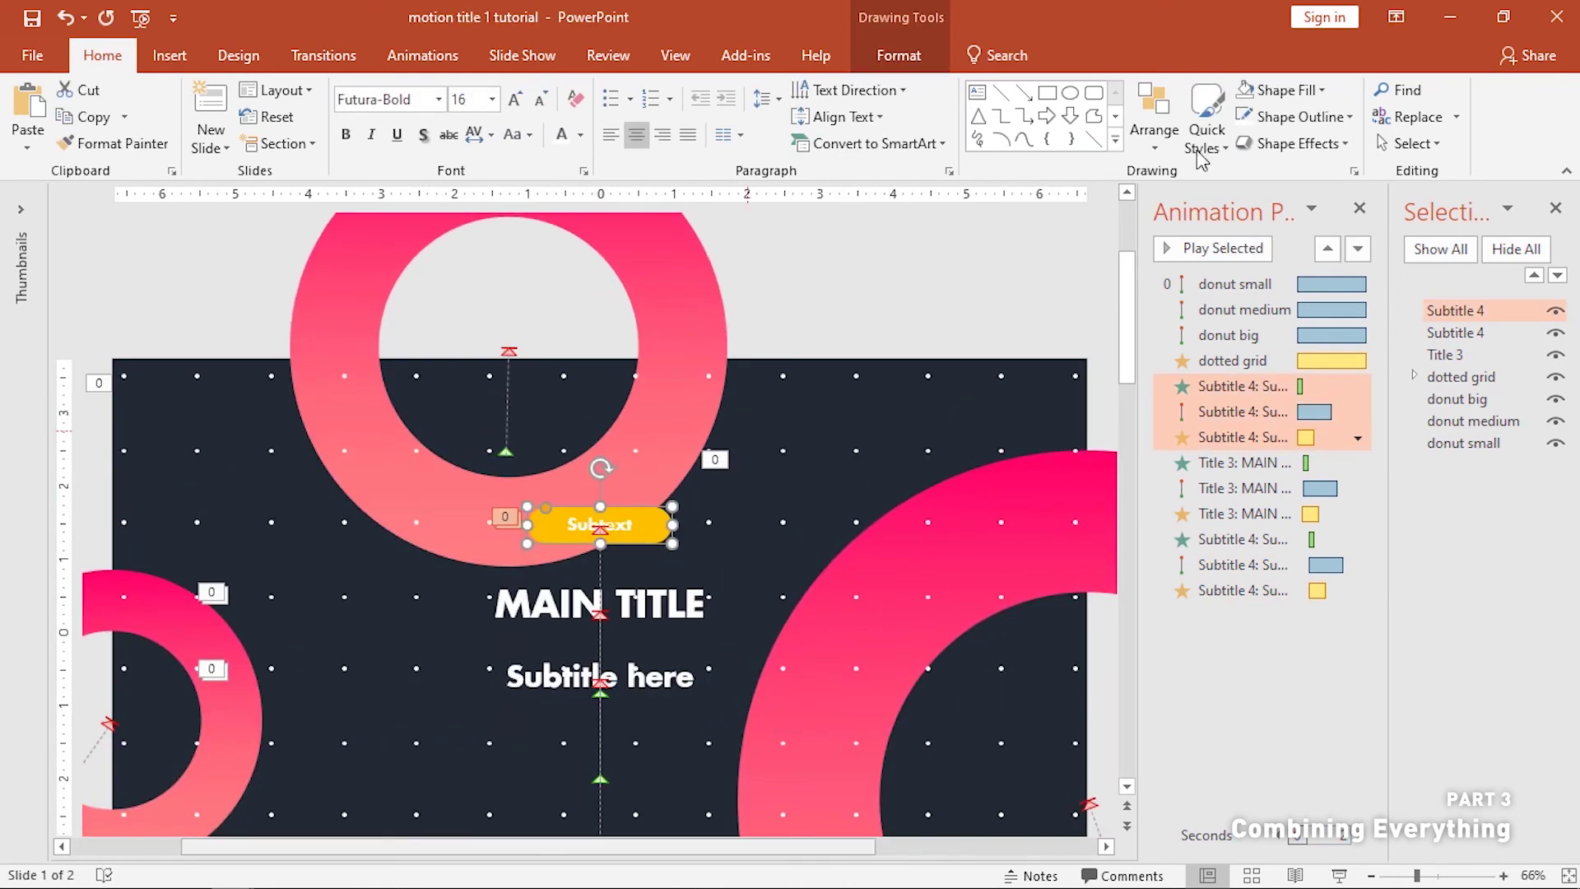
pyautogui.click(1244, 90)
pyautogui.click(1298, 117)
pyautogui.moveTo(1316, 453)
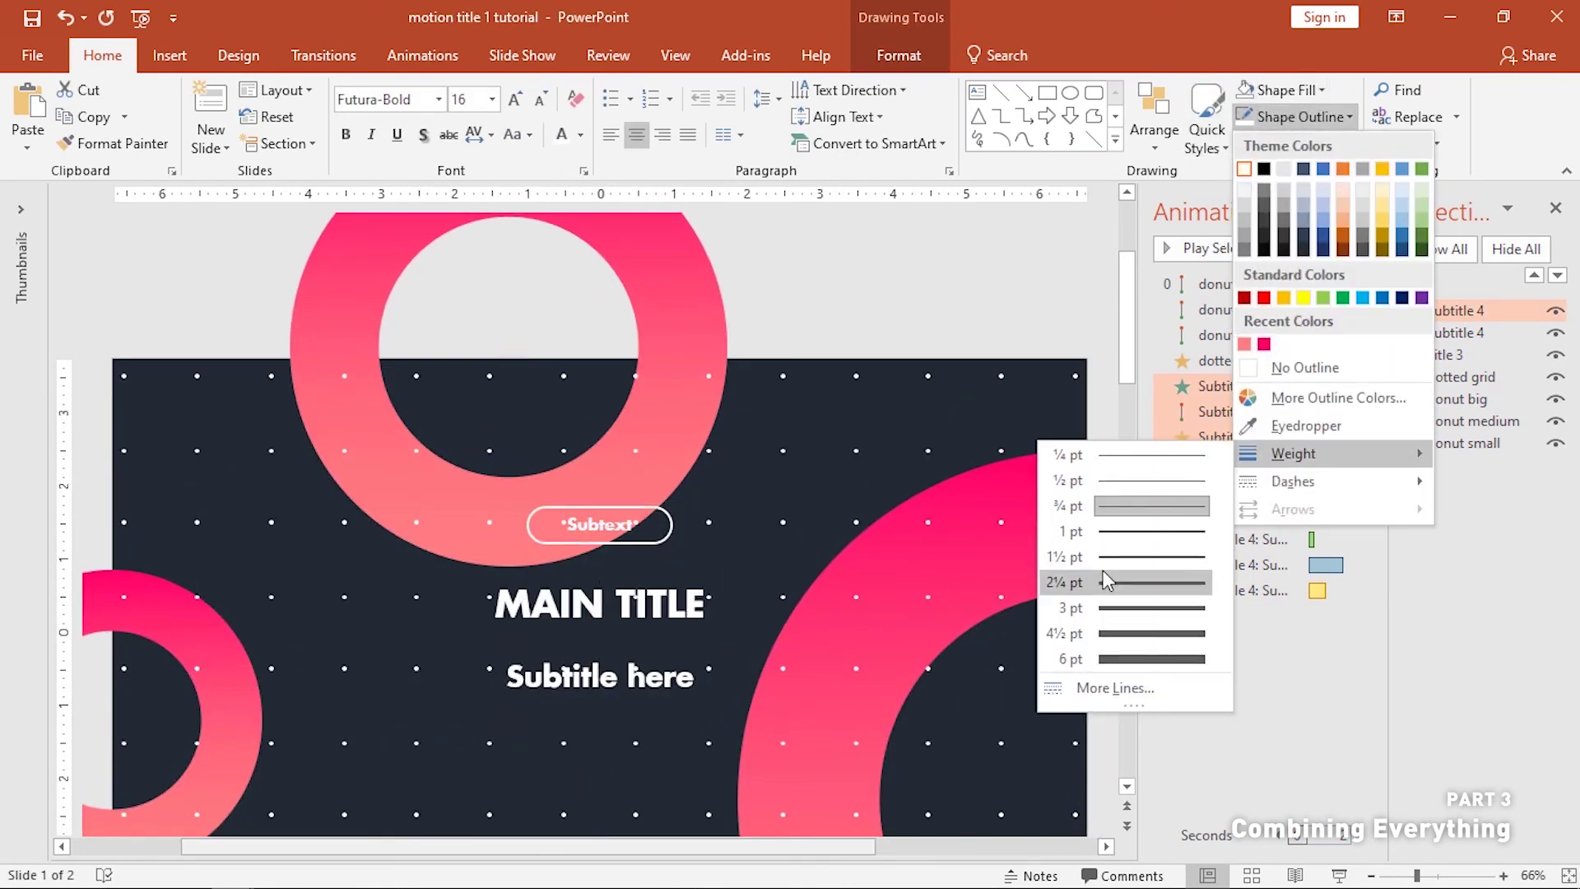
pyautogui.click(1109, 613)
pyautogui.click(930, 287)
# - Move the Subtext pill, main title and subtitle down together so they sit vertically centered on the slide
pyautogui.scroll(-2, 926, 280)
pyautogui.click(630, 444)
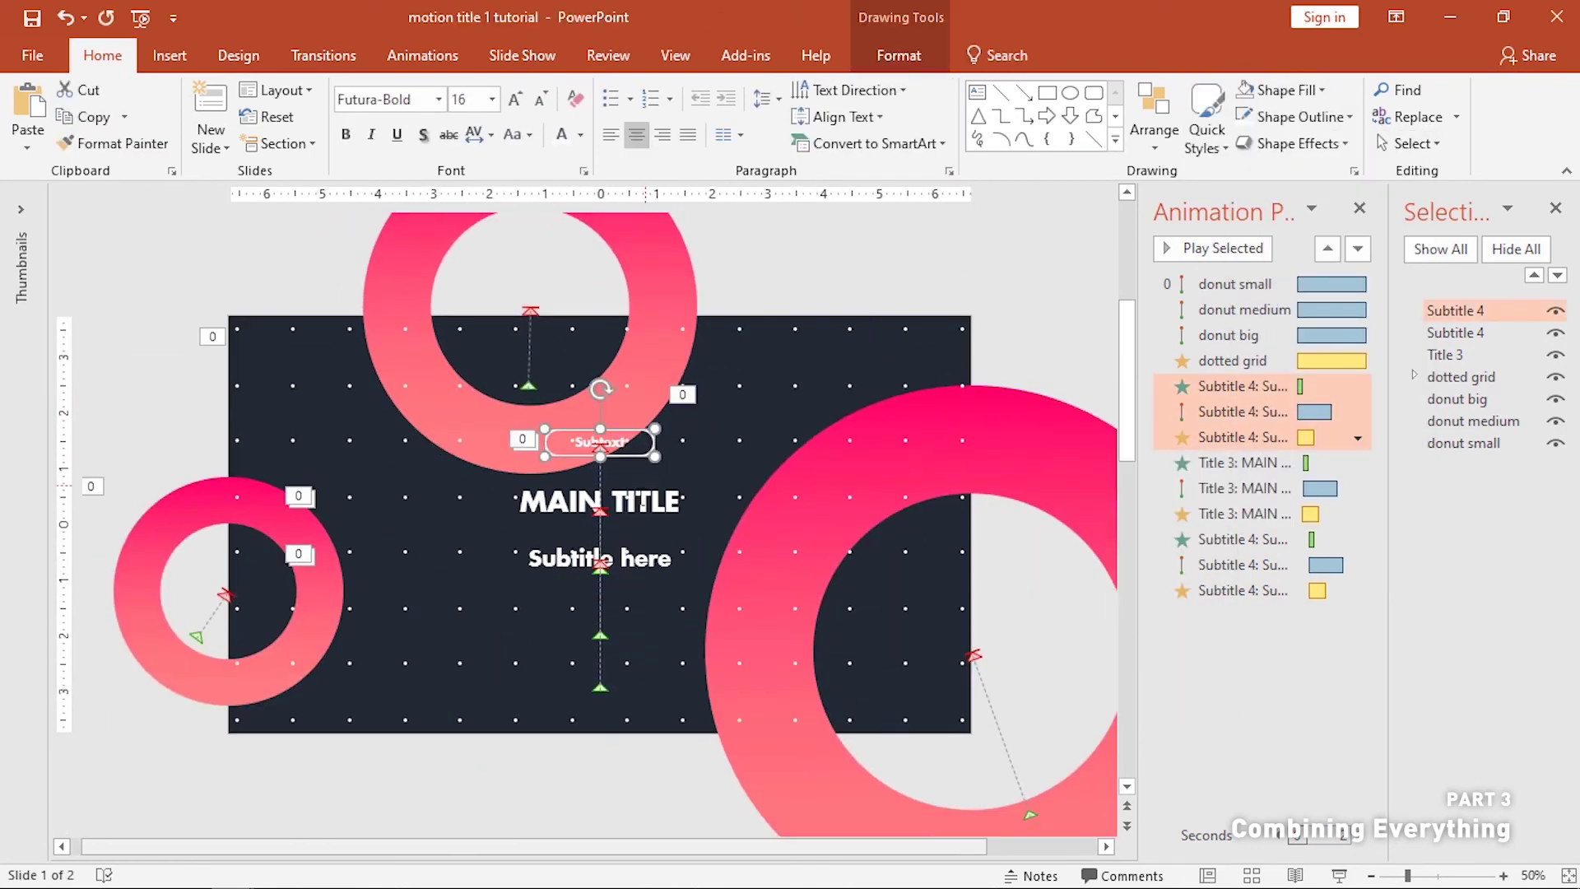
pyautogui.keyDown('shift'); pyautogui.click(640, 502); pyautogui.keyUp('shift')
pyautogui.keyDown('shift'); pyautogui.click(647, 552); pyautogui.keyUp('shift')
pyautogui.moveTo(647, 547); pyautogui.dragTo(625, 582)
pyautogui.scroll(2, 547, 680)
pyautogui.click(1015, 296)
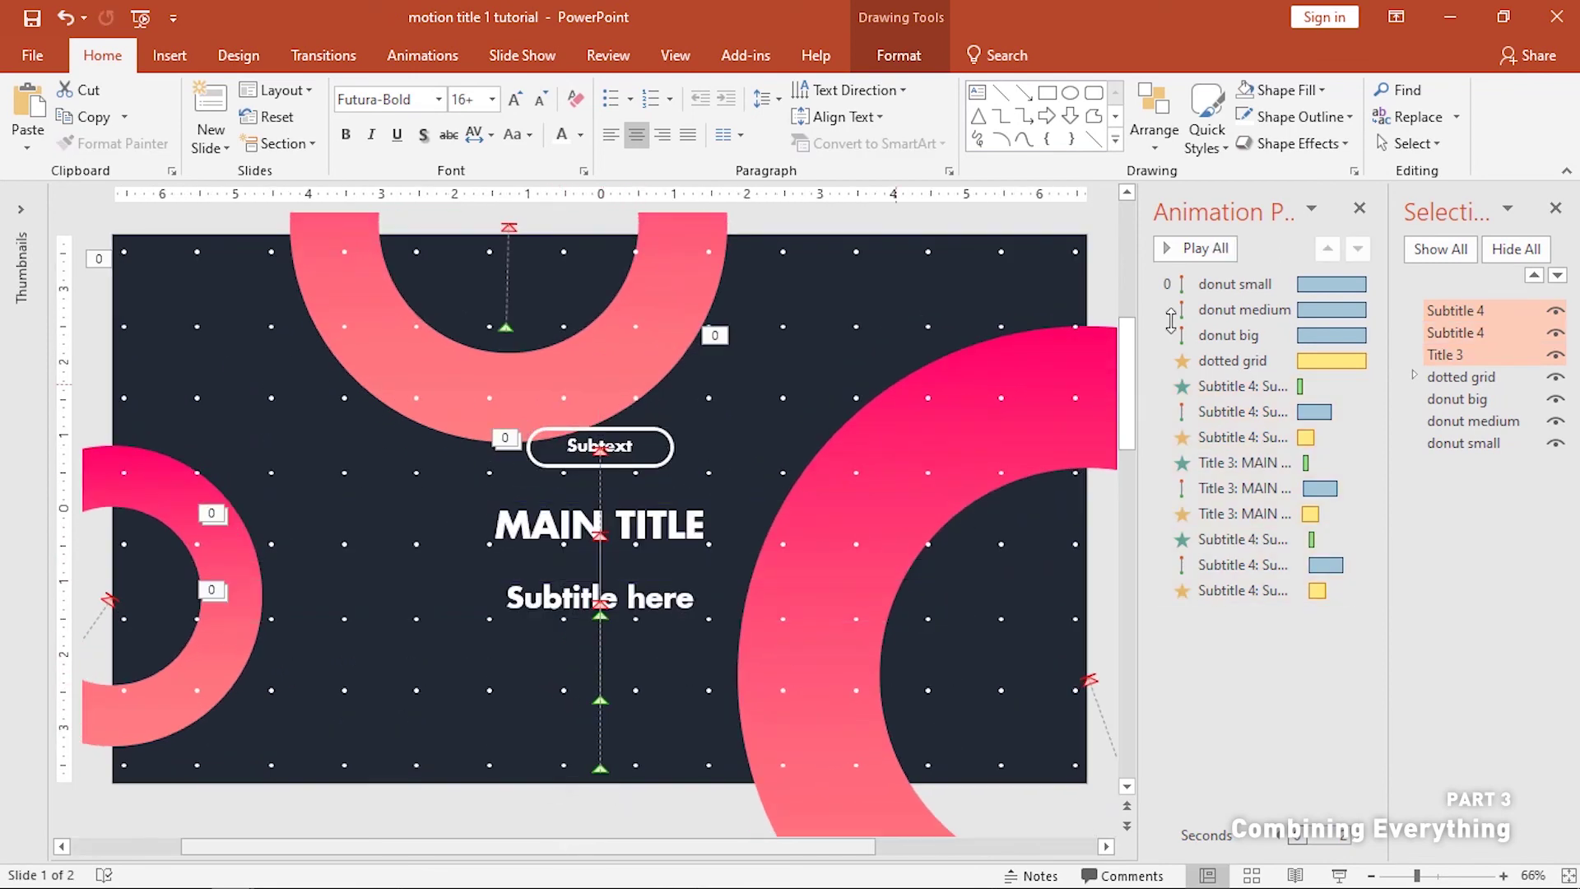
# - Shorten the main title's and subtitle's motion paths to start just below the subtitle, and preview the animations
pyautogui.click(1200, 245)
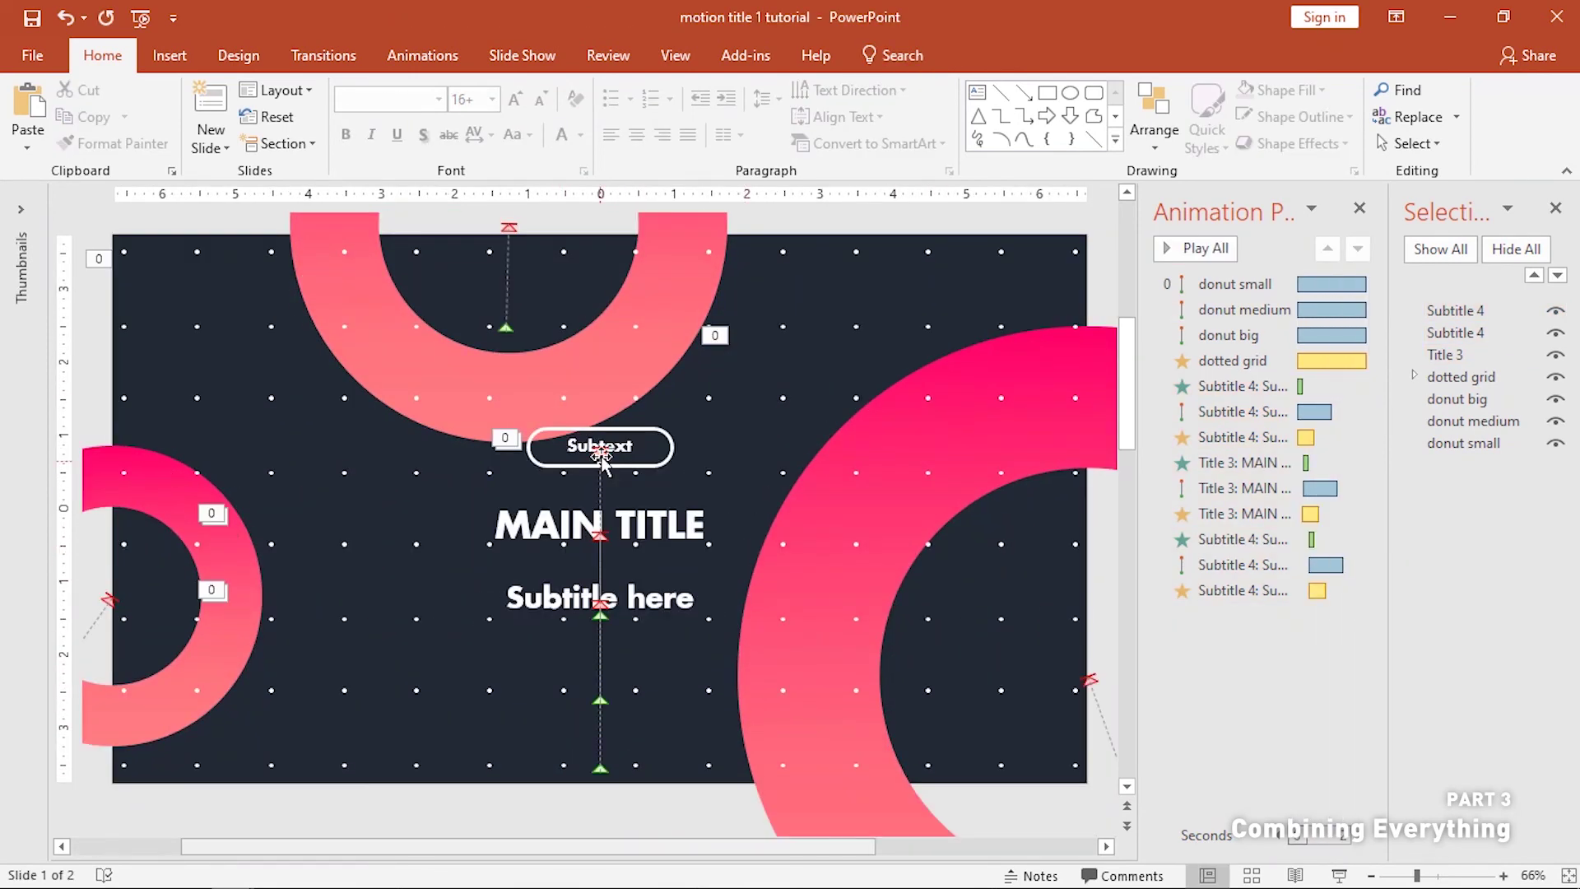
pyautogui.click(598, 532)
pyautogui.click(600, 689)
pyautogui.scroll(-2, 600, 690)
pyautogui.click(1168, 250)
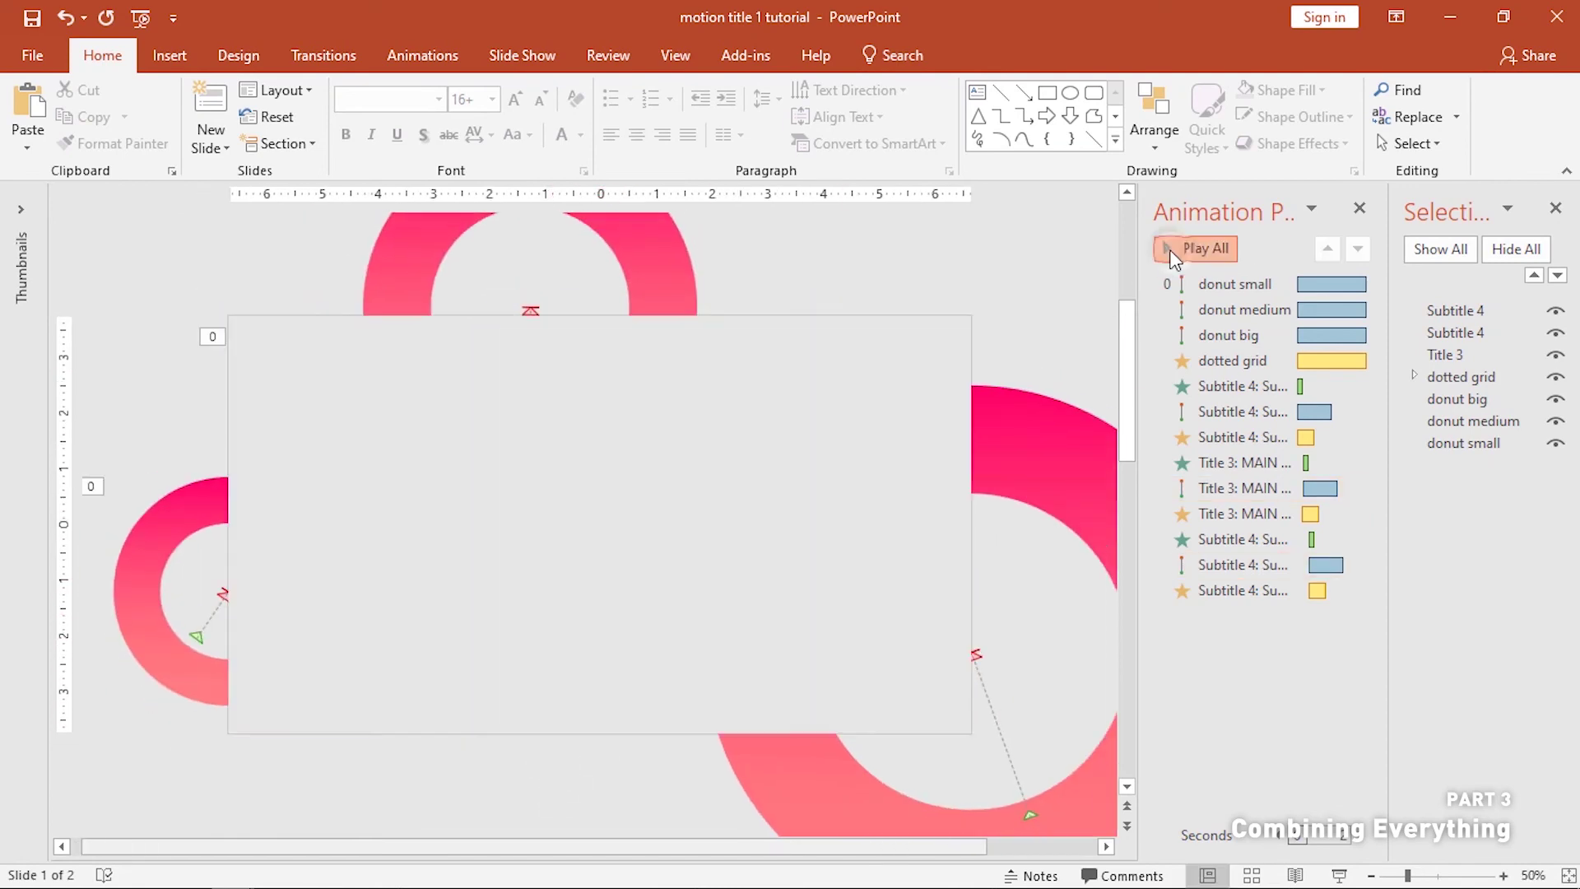
pyautogui.click(1176, 245)
pyautogui.click(1177, 245)
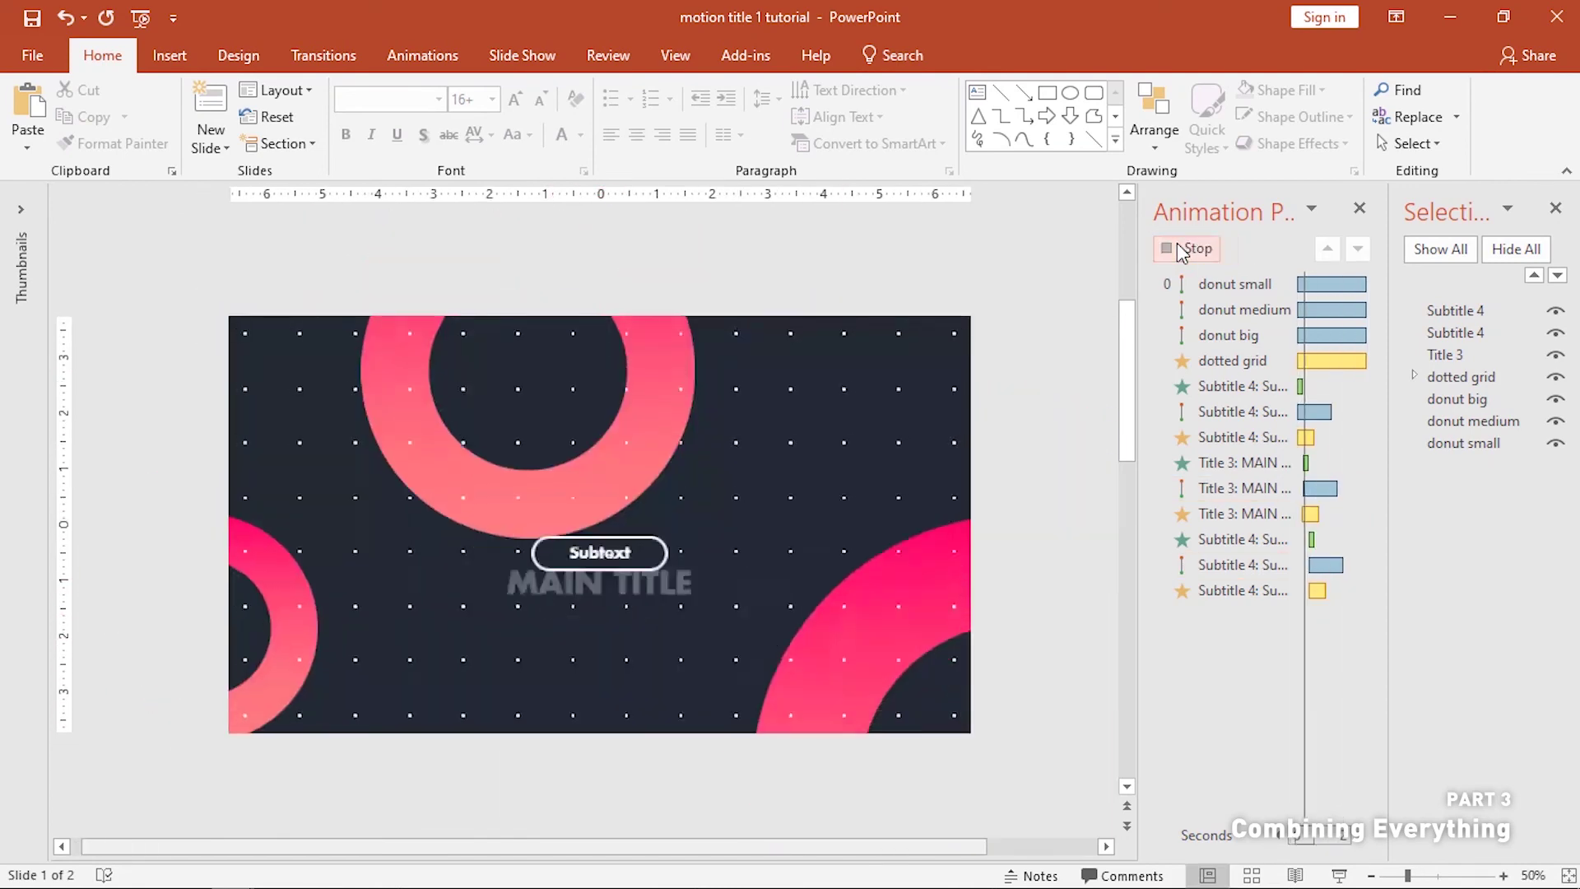
# - Move the main title slightly down toward the subtitle and preview the slide's animations again
pyautogui.click(662, 553)
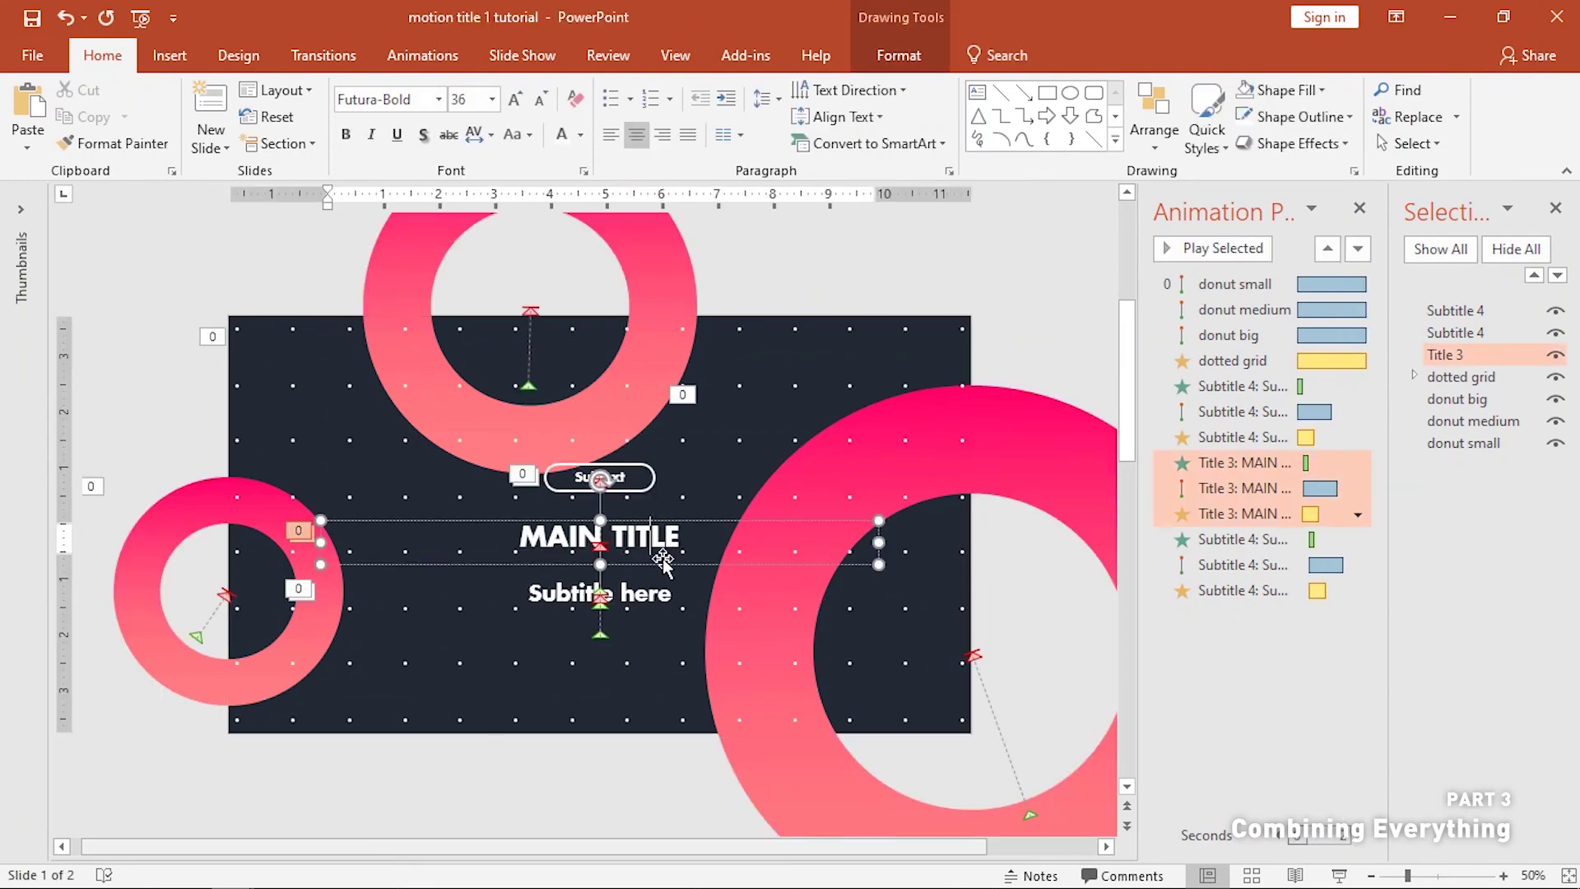
pyautogui.click(600, 546)
pyautogui.scroll(2, 536, 595)
pyautogui.moveTo(522, 598); pyautogui.dragTo(522, 604)
pyautogui.scroll(-2, 624, 529)
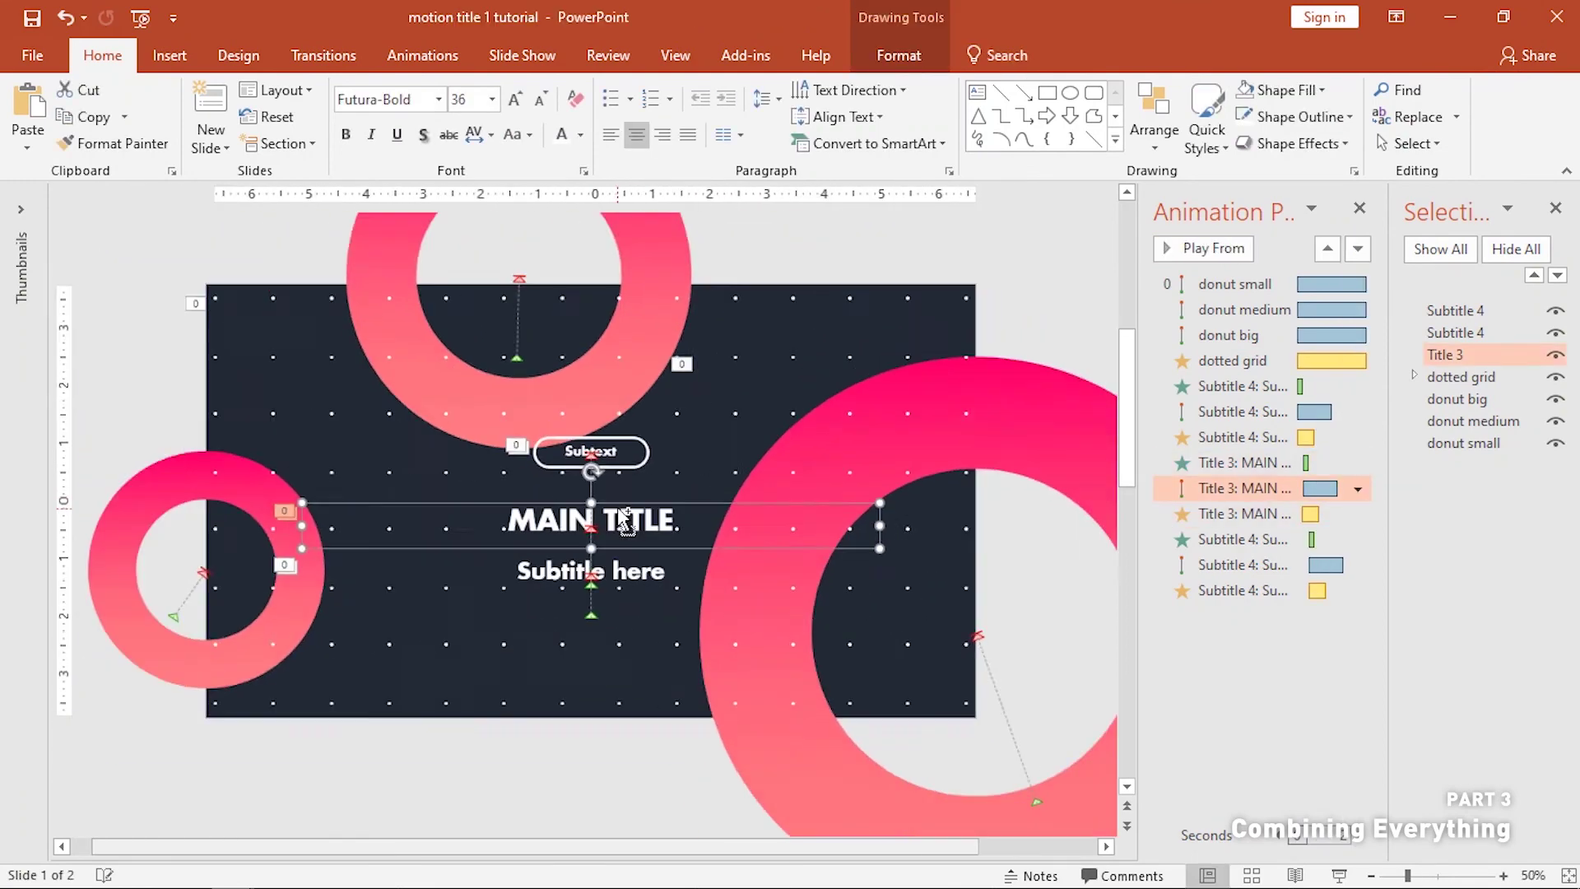
pyautogui.click(1184, 247)
pyautogui.click(1187, 251)
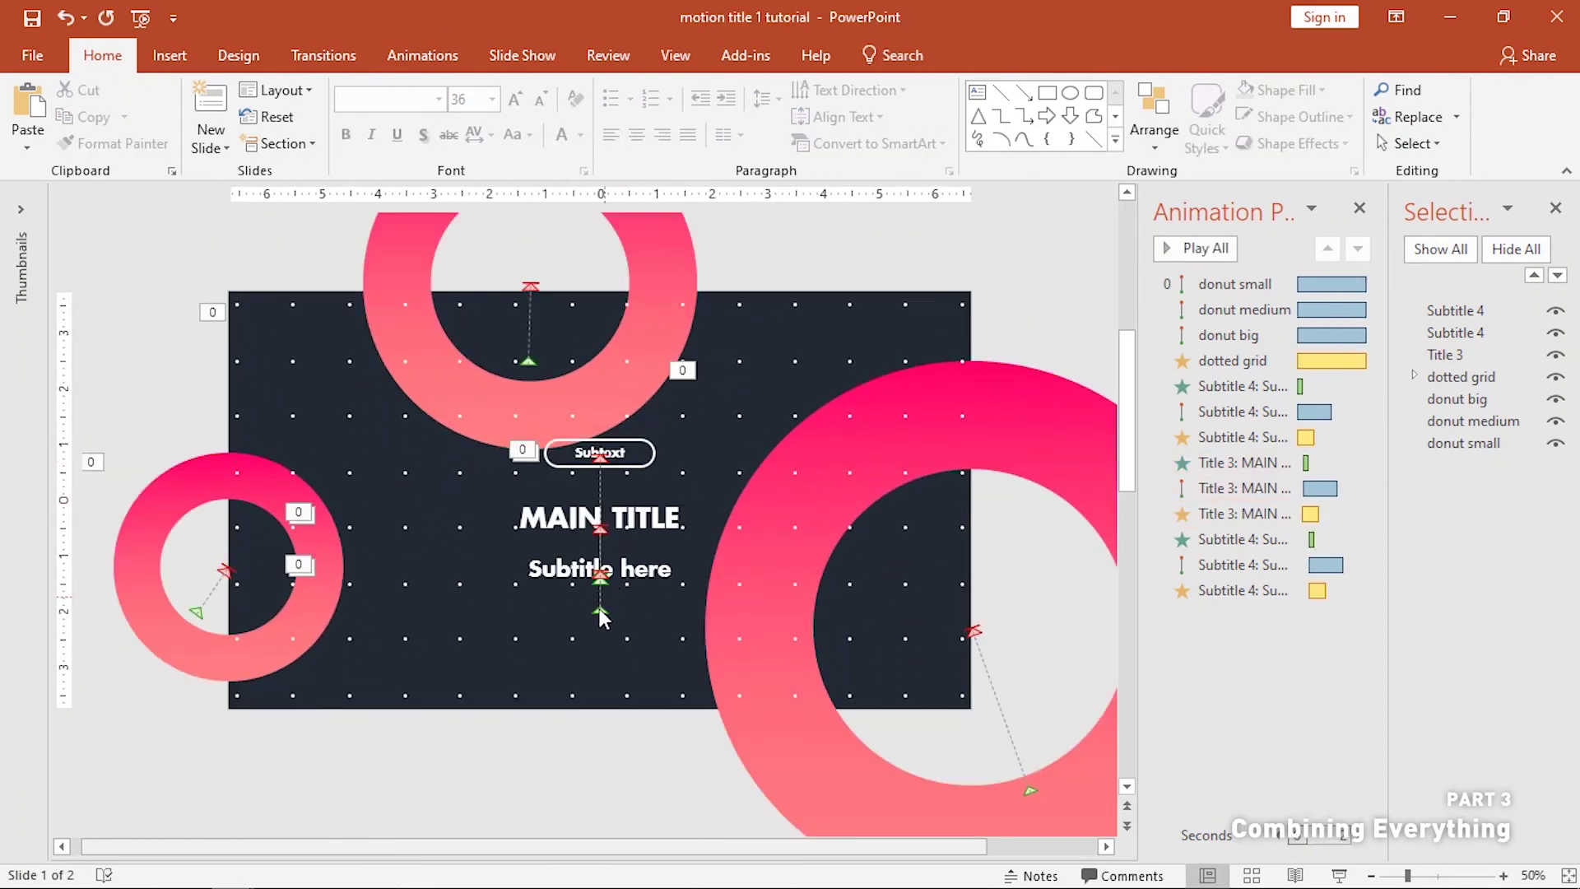
# - Try a shorter motion path for the Subtext pill that starts at the main title, and preview all animations
pyautogui.click(609, 470)
pyautogui.click(600, 460)
pyautogui.moveTo(600, 579); pyautogui.dragTo(600, 524)
pyautogui.click(773, 428)
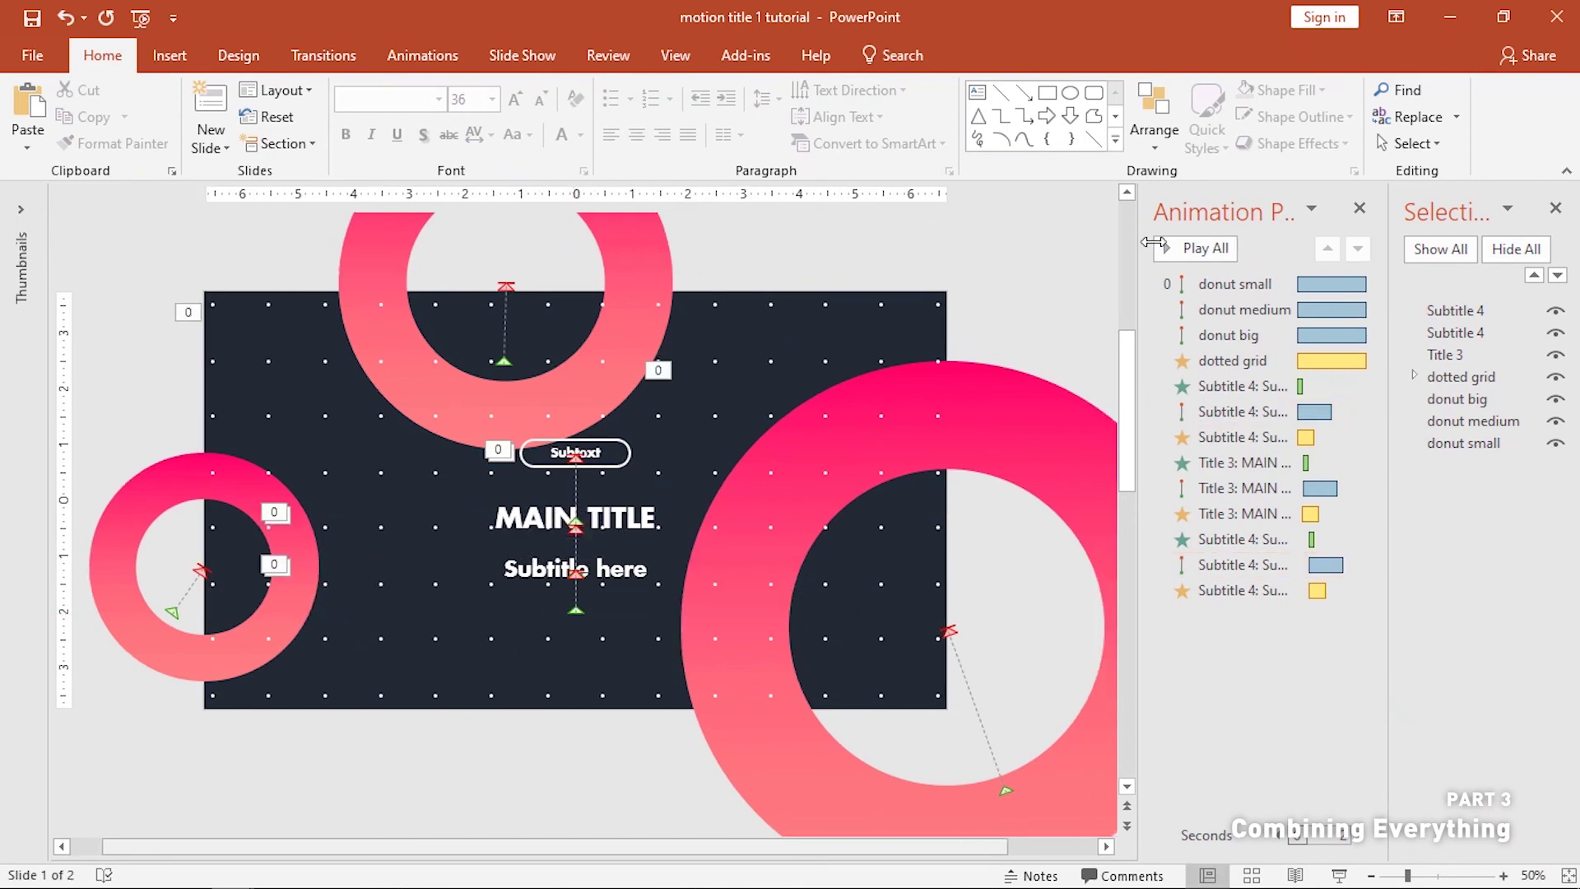
pyautogui.click(1197, 251)
pyautogui.click(1197, 251)
pyautogui.click(1197, 251)
pyautogui.click(1195, 247)
pyautogui.click(1193, 247)
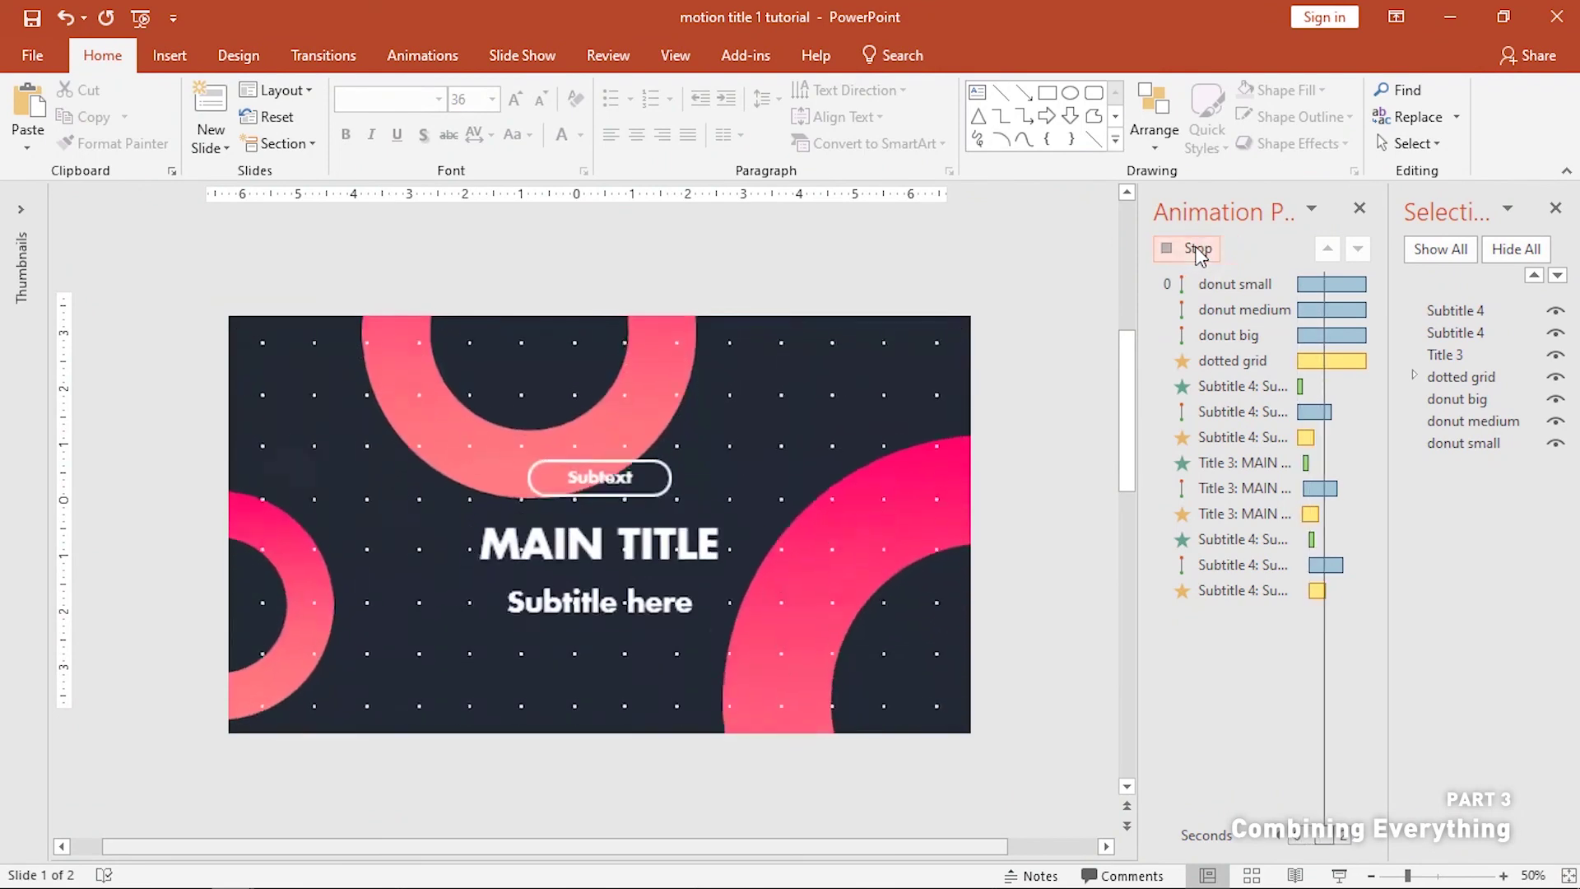
# - Align the start points of the Subtext pill's and main title's motion paths just below the subtitle, and preview the result
pyautogui.scroll(2, 683, 456)
pyautogui.click(599, 526)
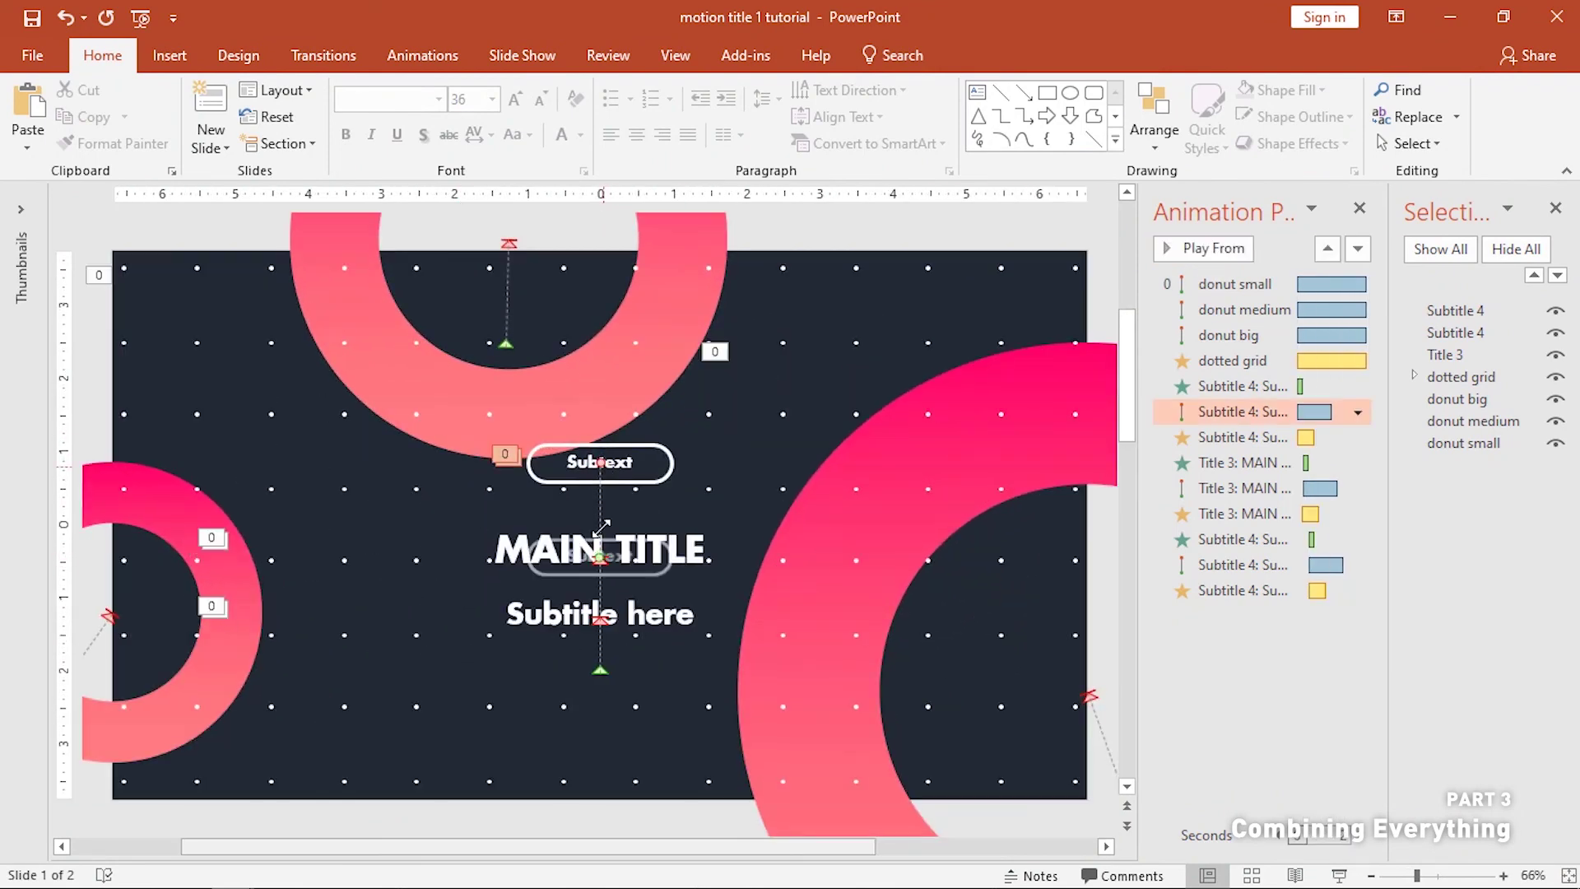
pyautogui.moveTo(600, 562); pyautogui.dragTo(601, 663)
pyautogui.click(601, 621)
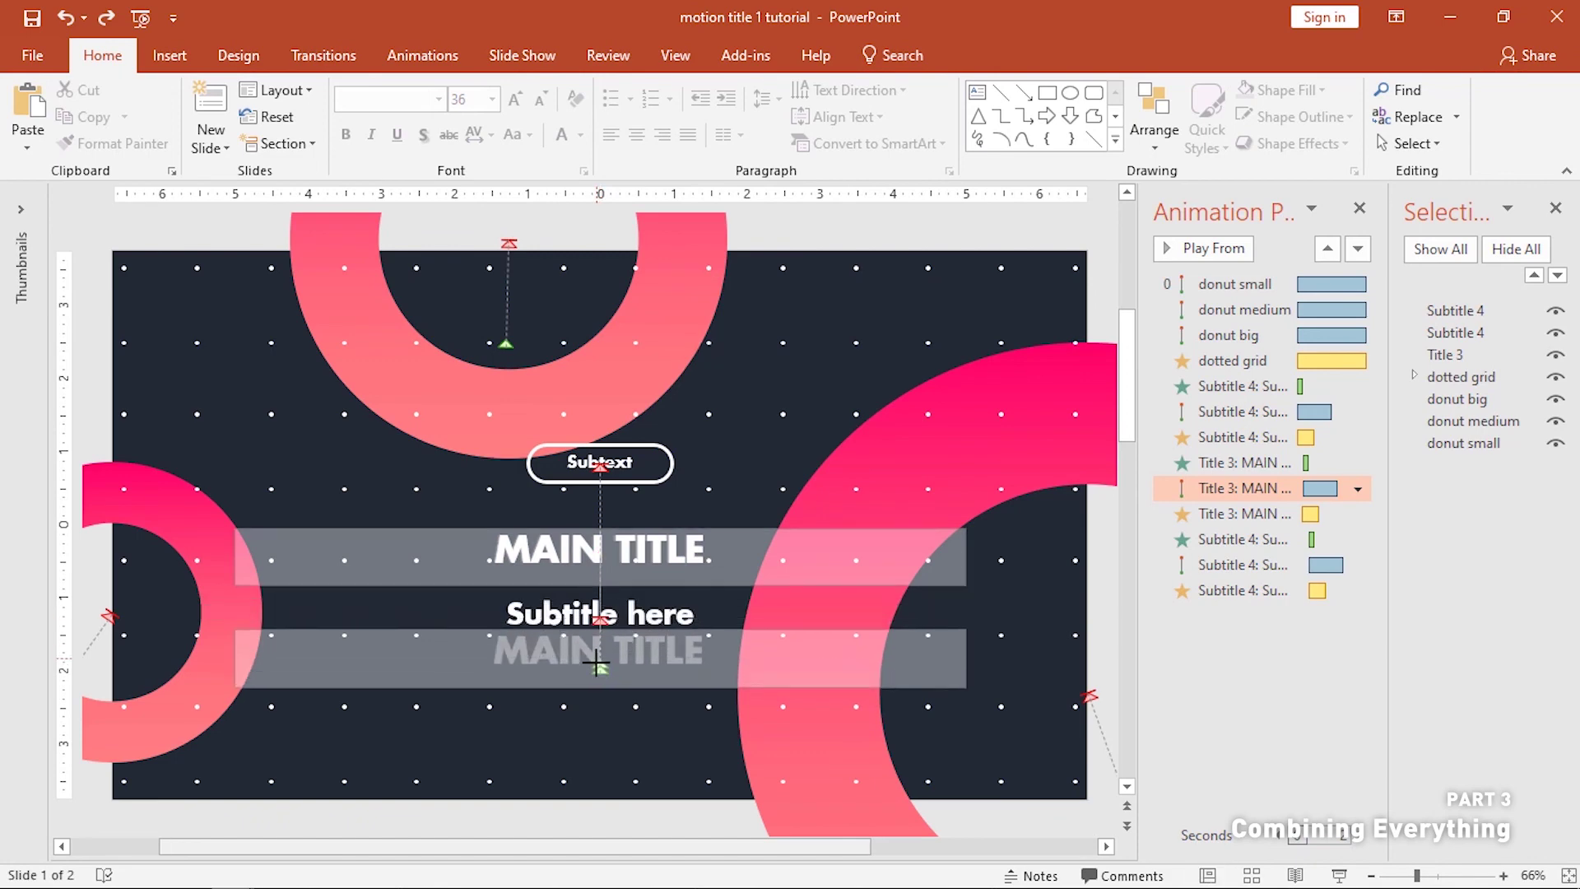
pyautogui.scroll(-2, 671, 475)
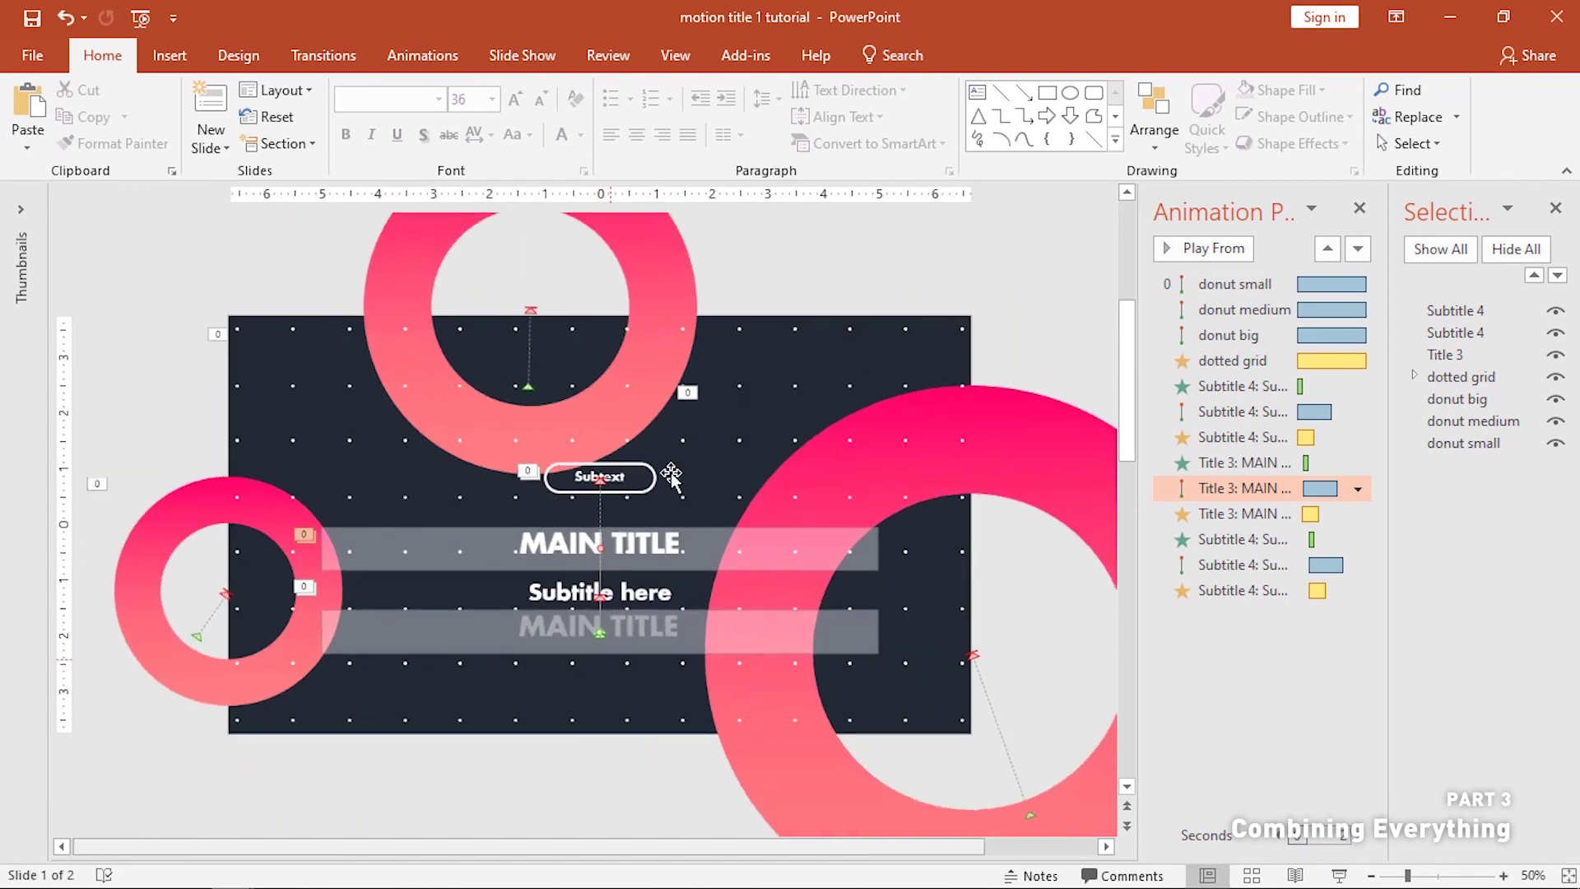
pyautogui.click(819, 249)
pyautogui.click(1207, 254)
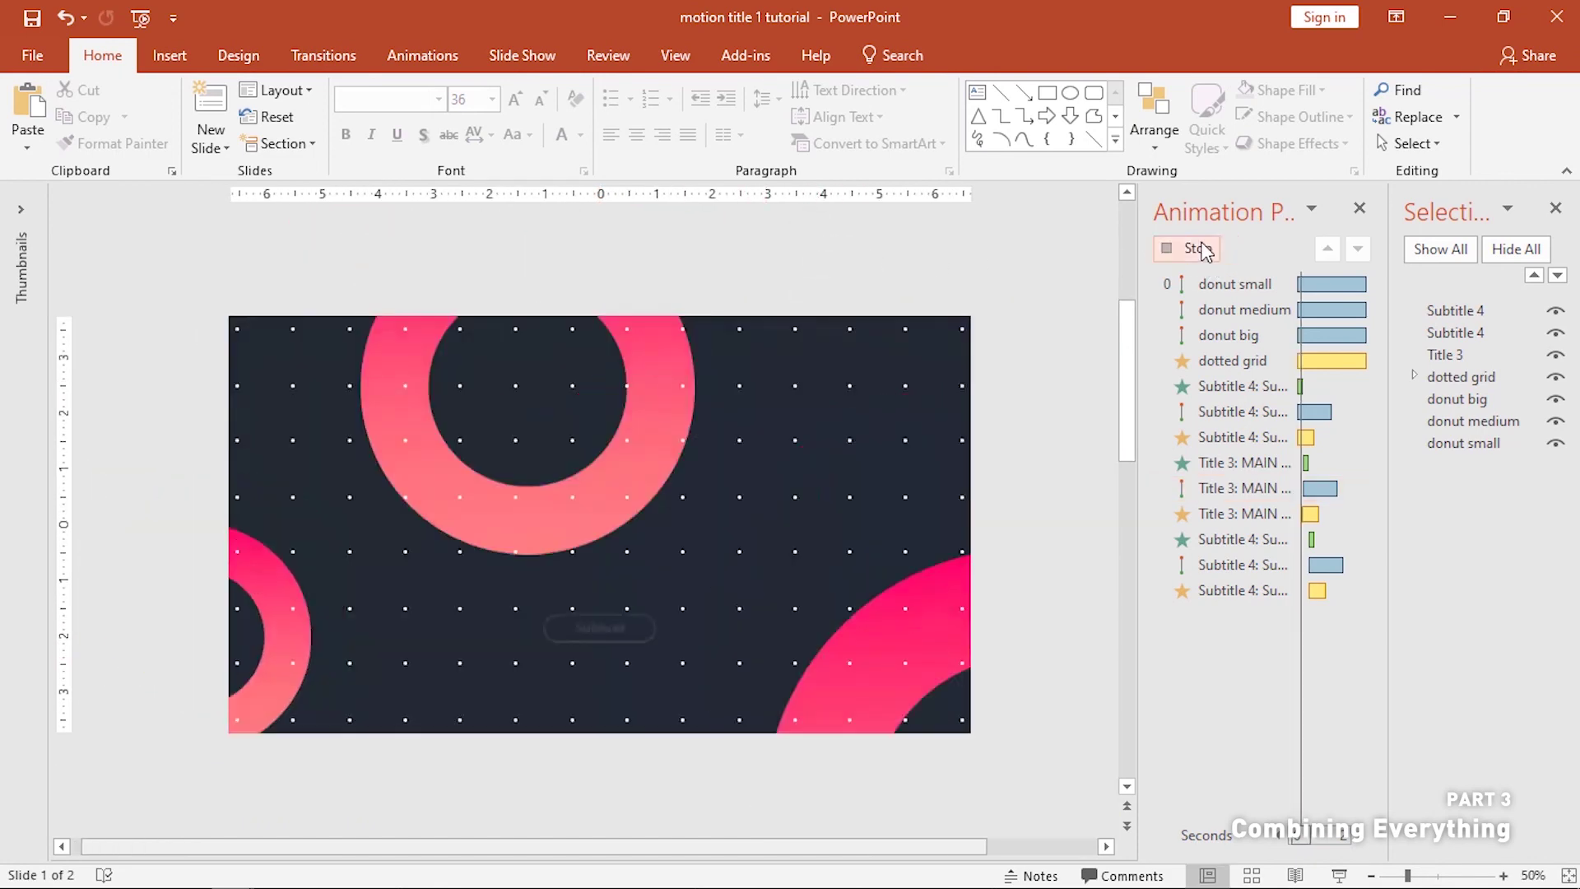